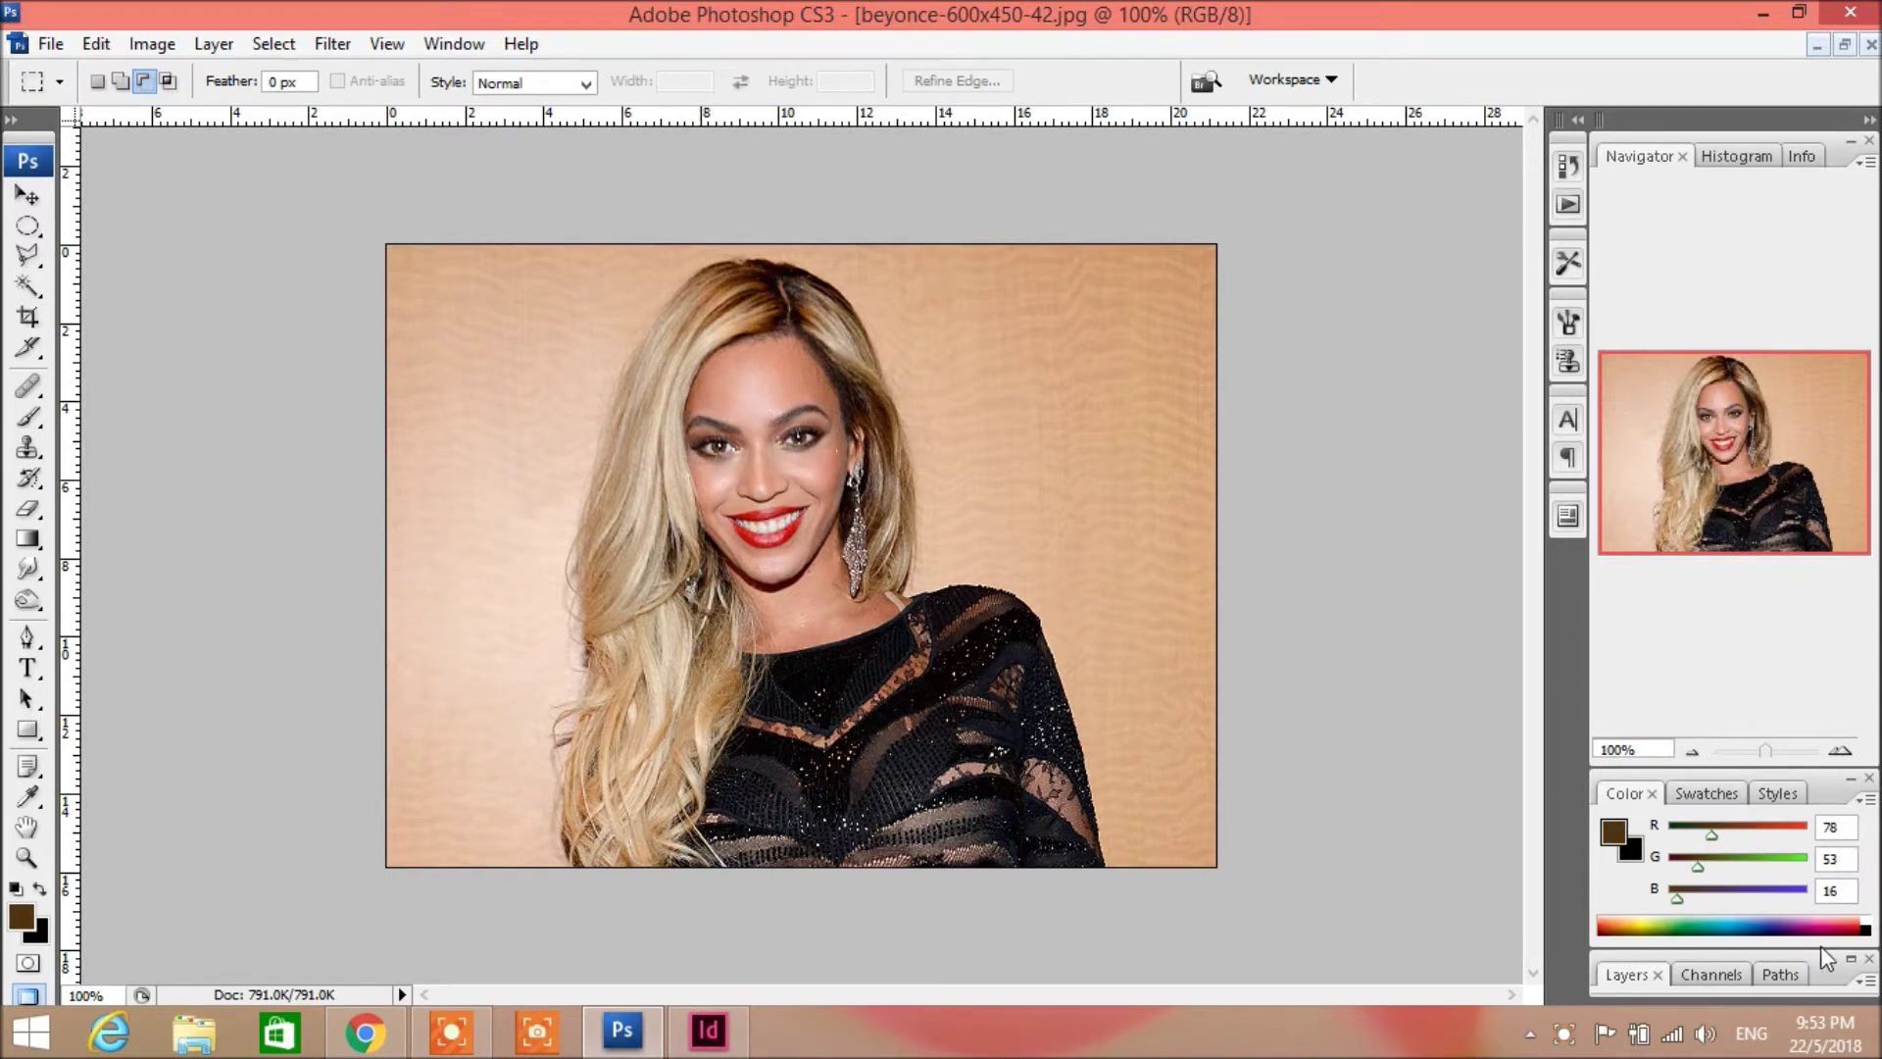
Step: Trace a closed selection around the woman's hair, shoulder and body with the Magnetic Lasso, removing misplaced anchor points along the way
{"action": "left_click", "coordinate": [1850, 959]}
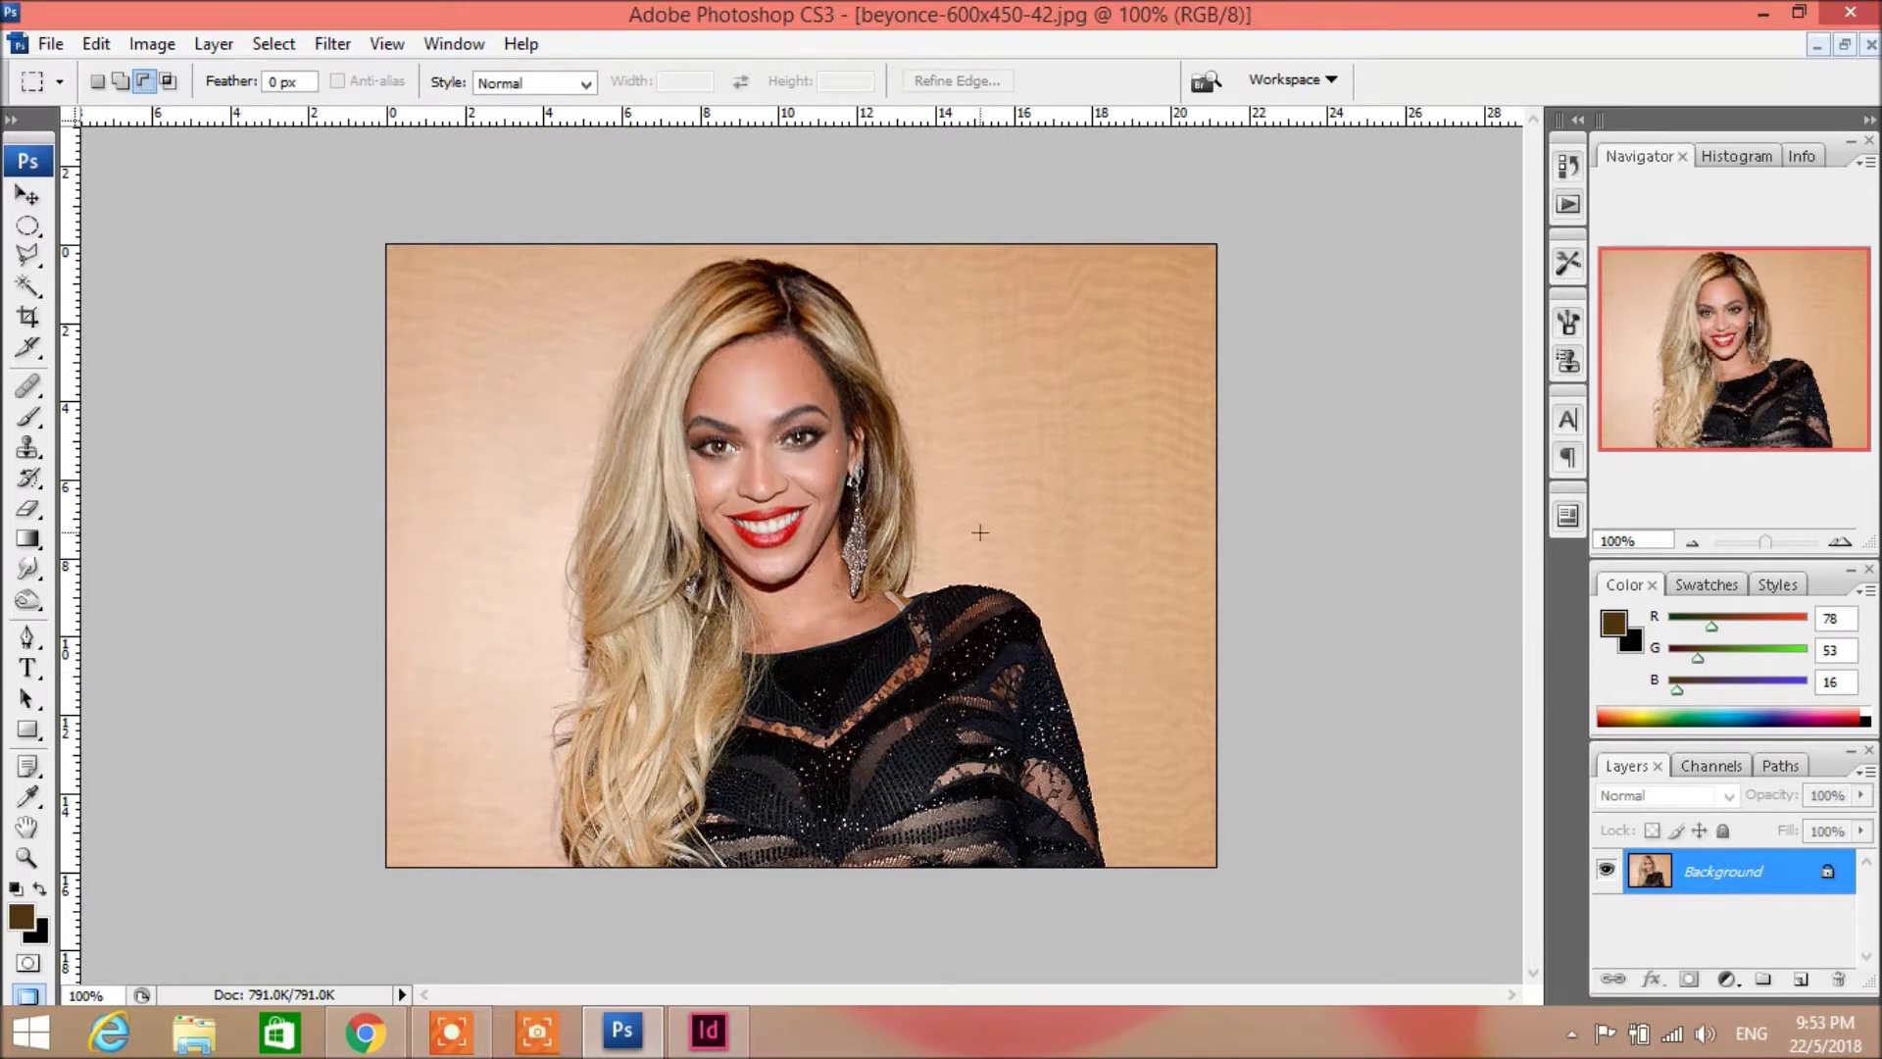
{"action": "left_click_drag", "start_coordinate": [29, 266], "coordinate": [86, 303]}
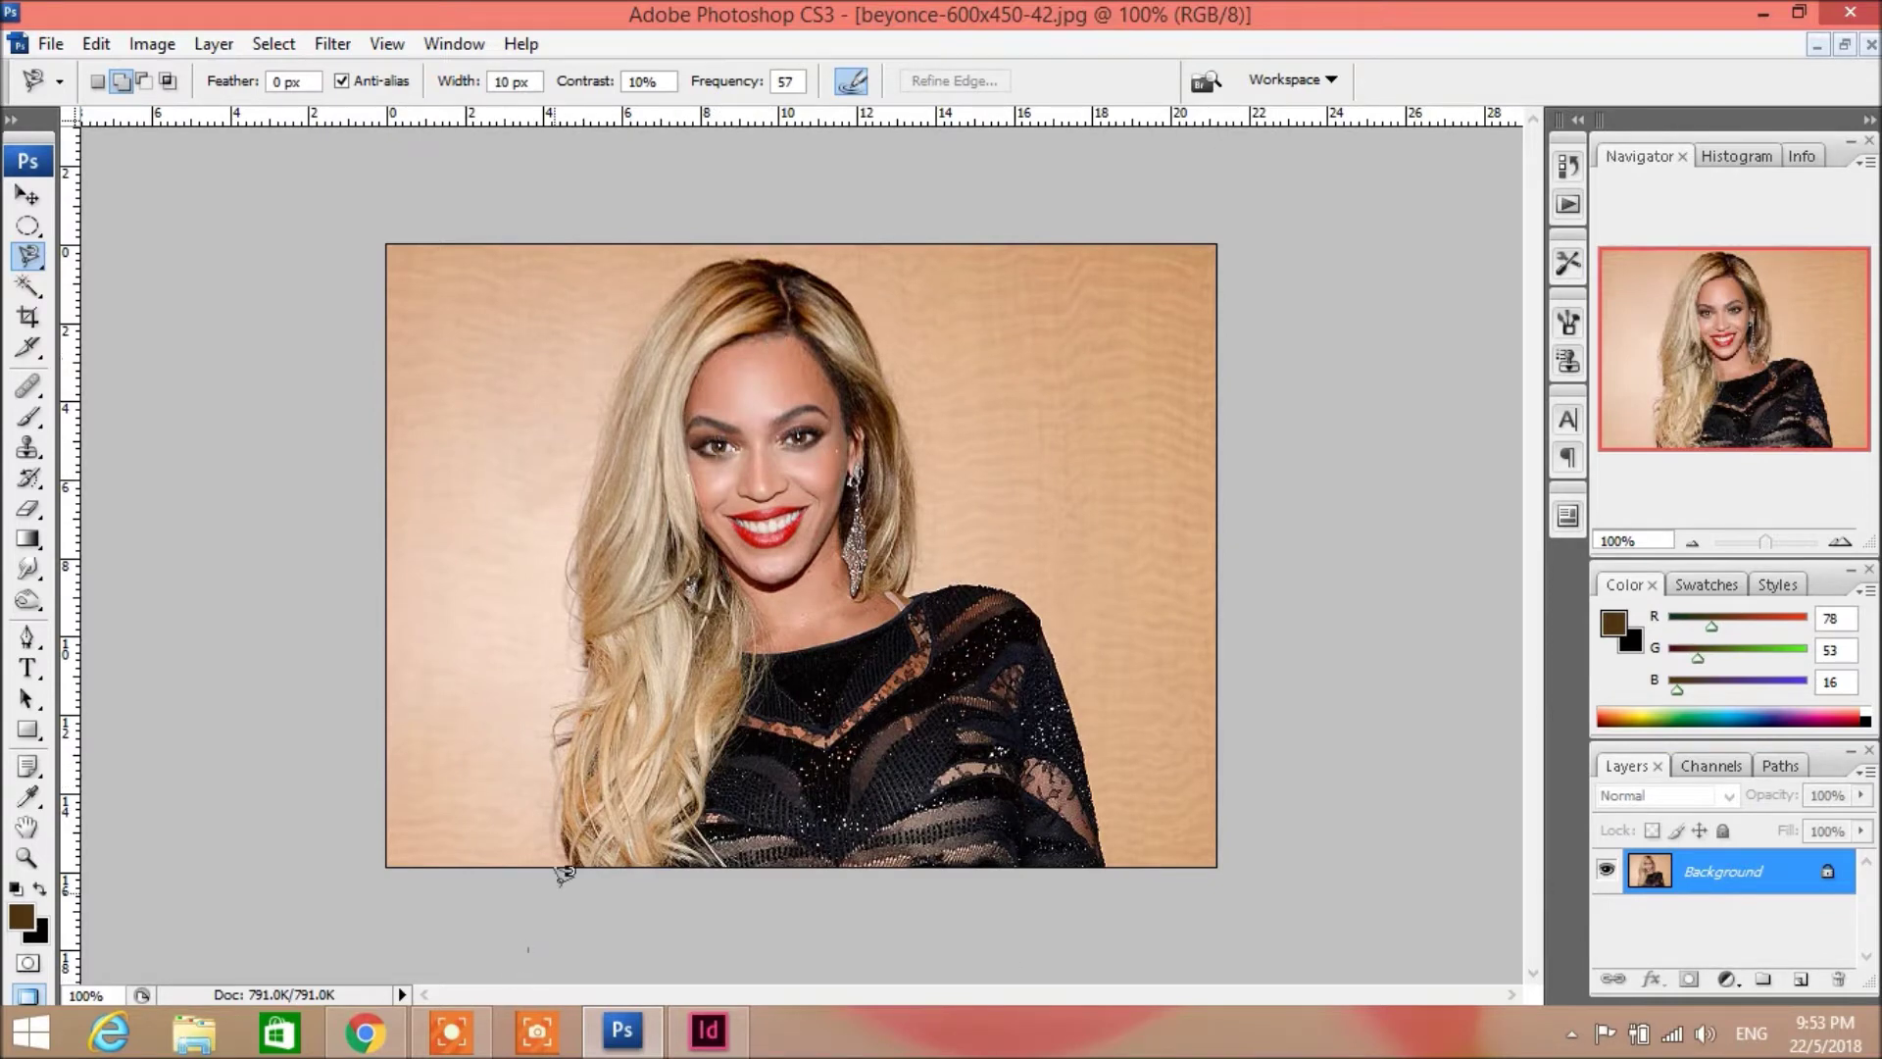
{"action": "left_click", "coordinate": [563, 829]}
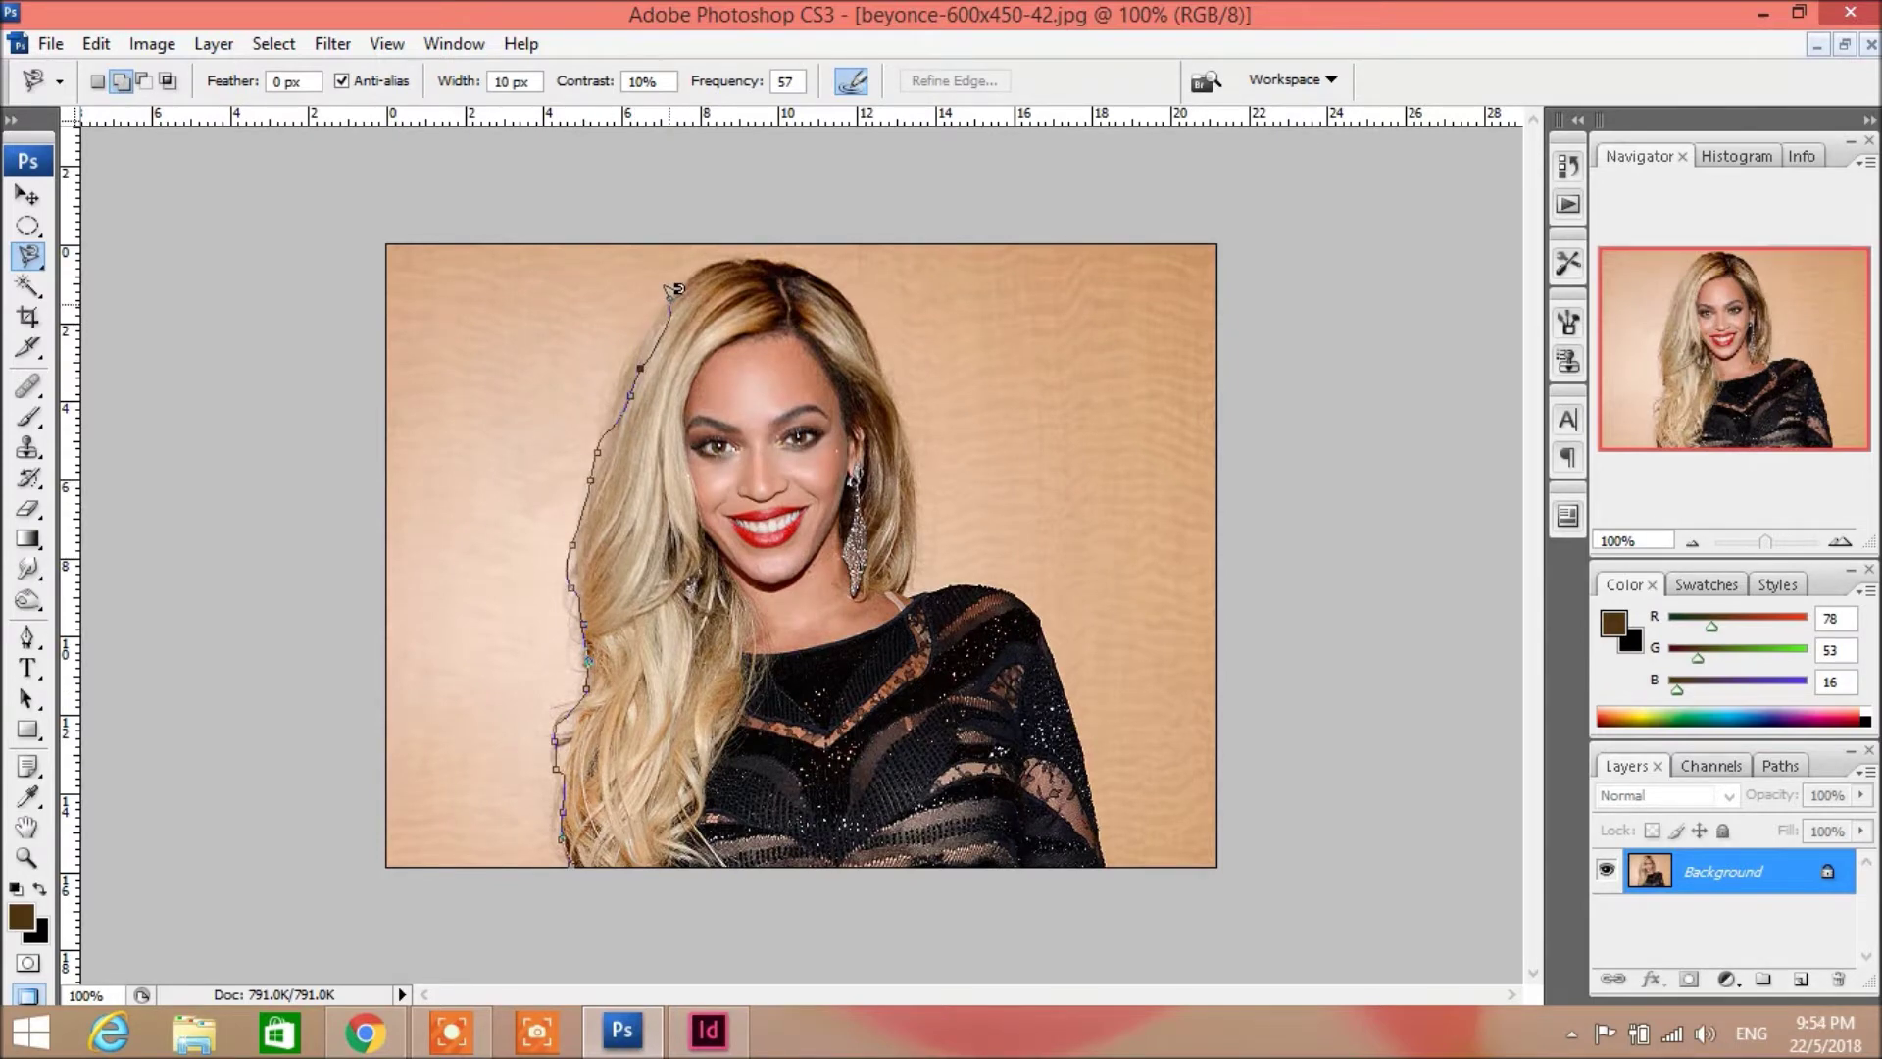
{"action": "key", "text": "BackSpace"}
{"action": "key", "text": "BackSpace"}
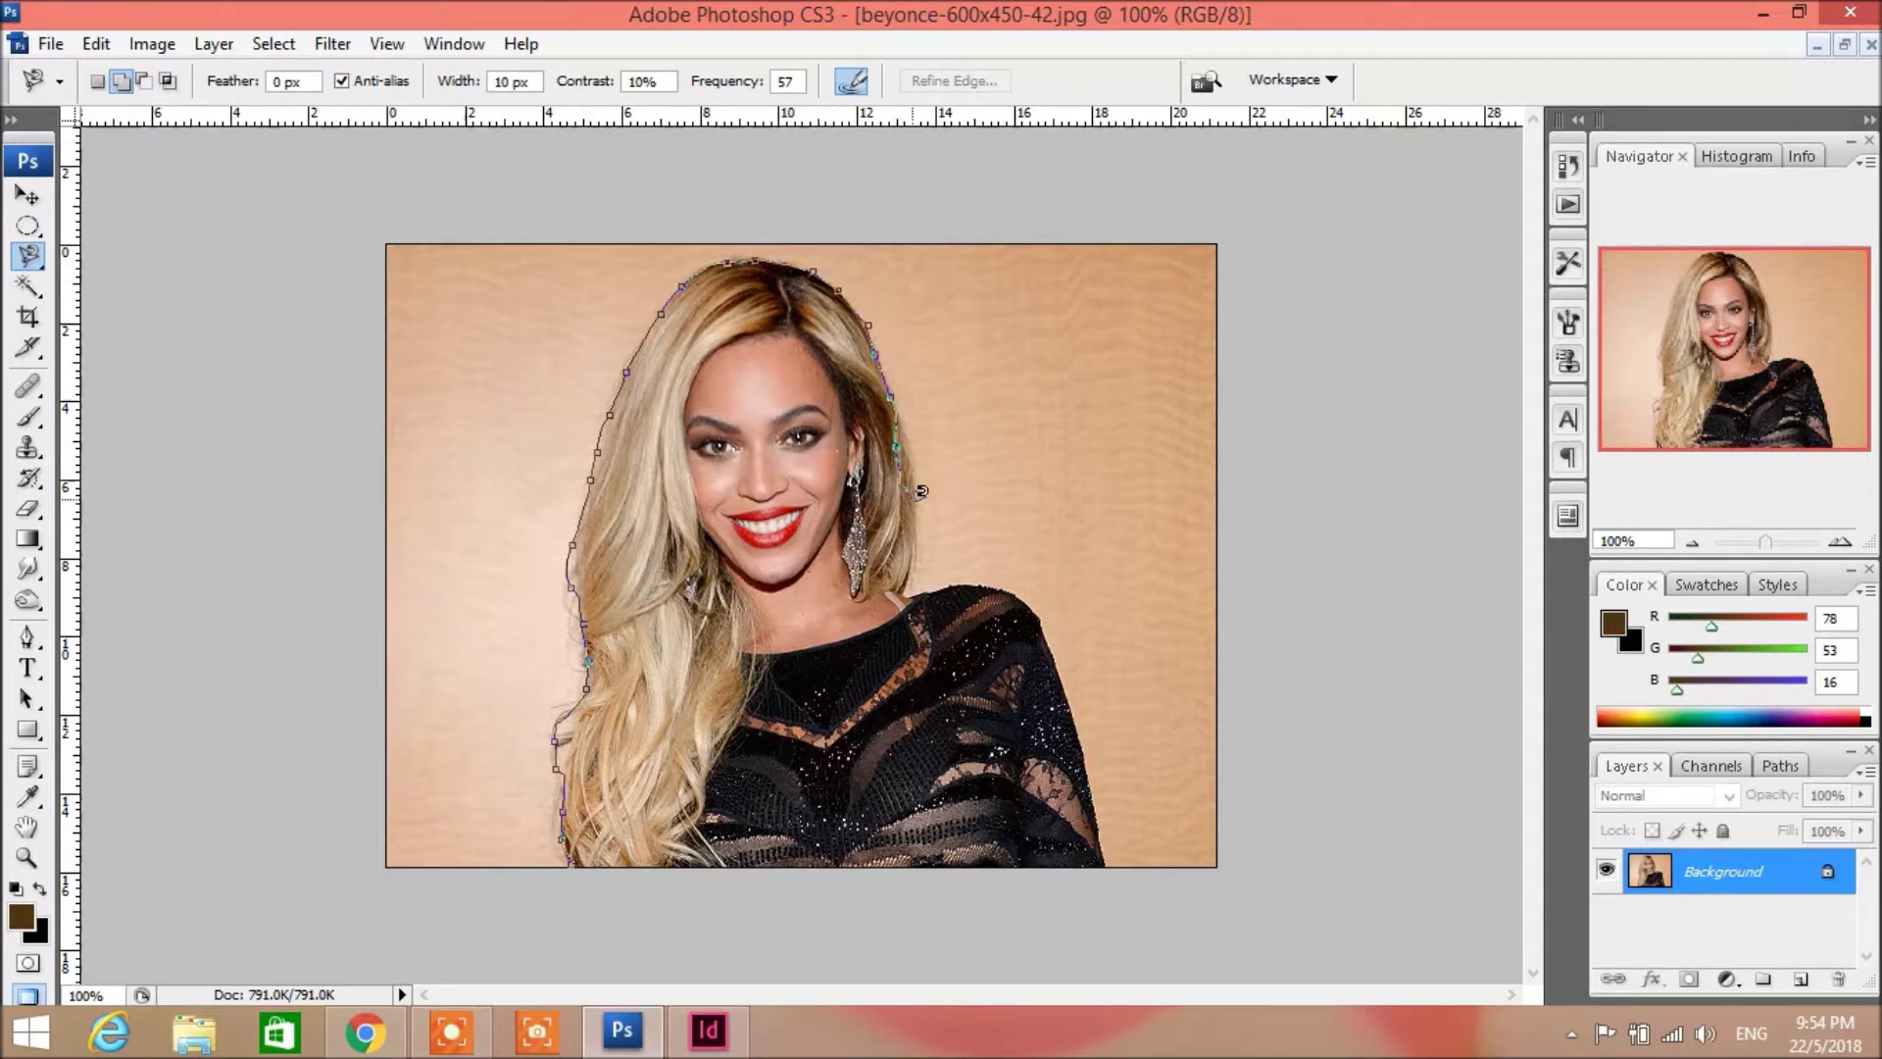
{"action": "key", "text": "BackSpace"}
{"action": "key", "text": "BackSpace"}
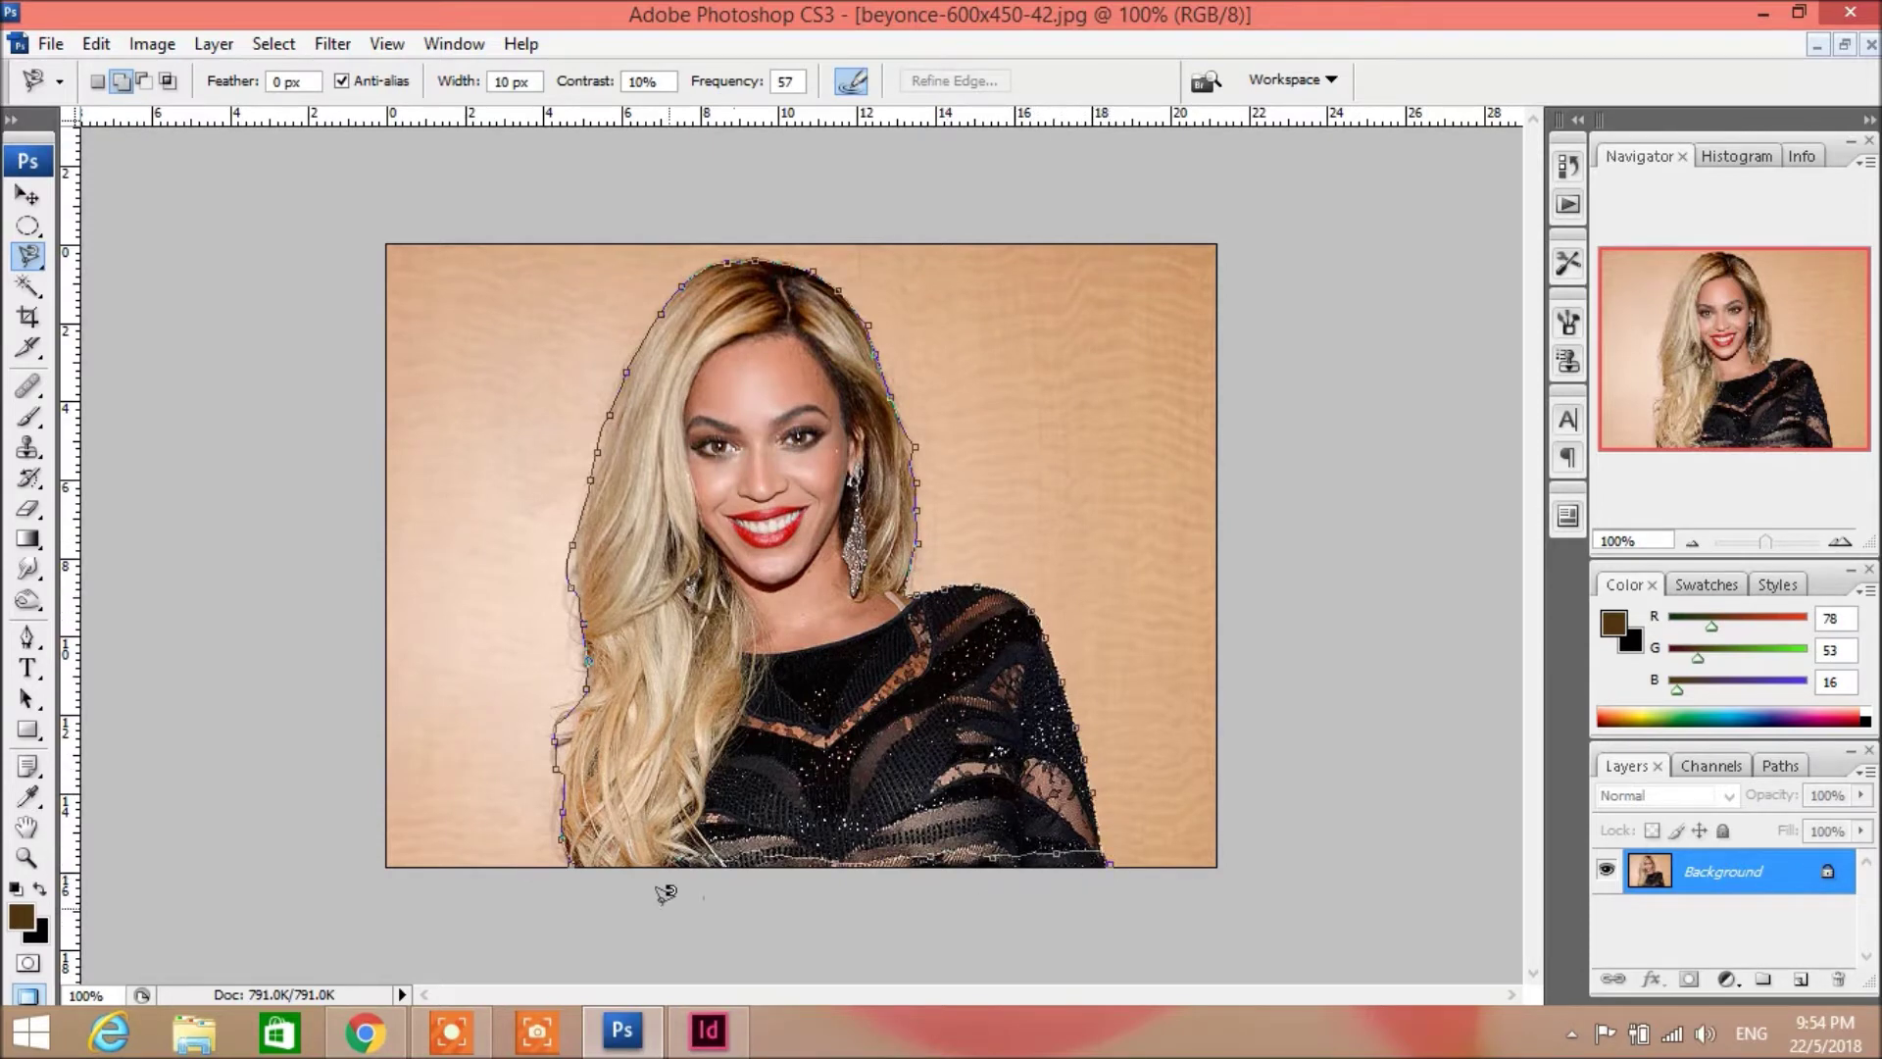
{"action": "left_click", "coordinate": [583, 851]}
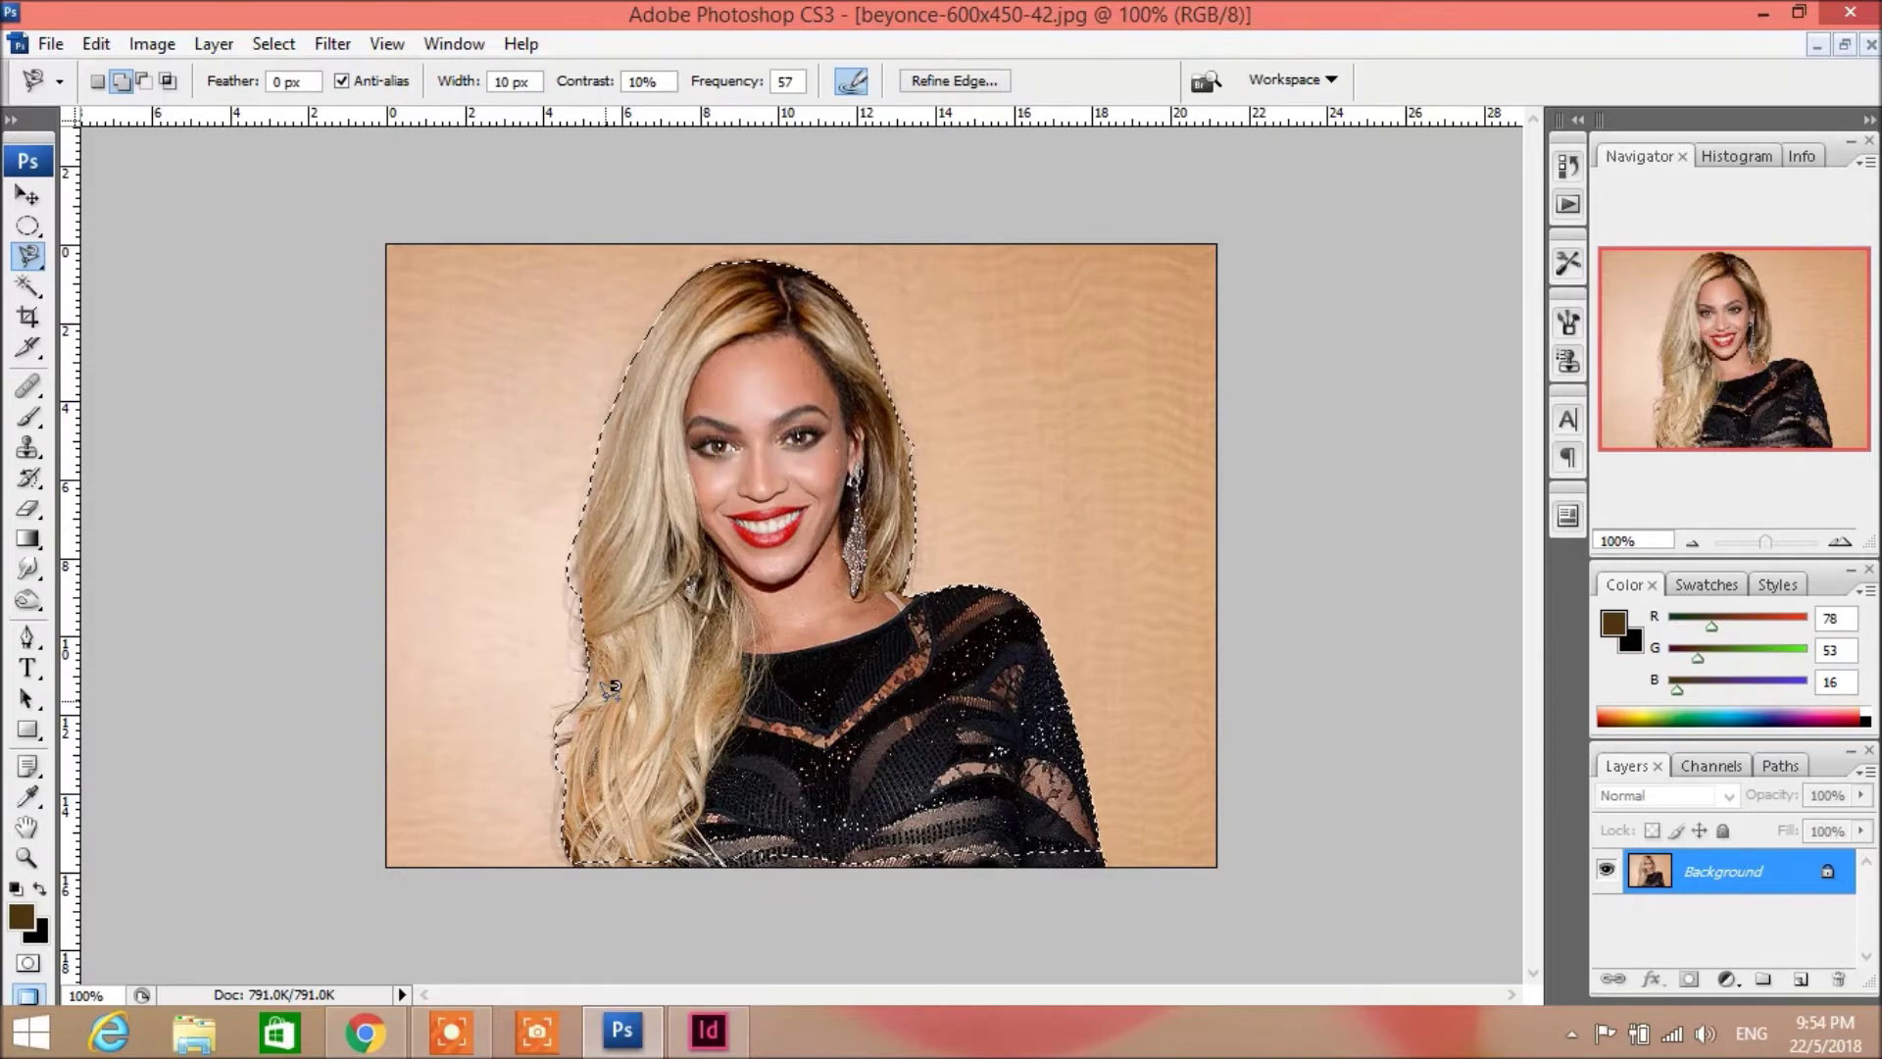
Step: Subtract the background patches beside the long hair at chin level from the selection using the Polygonal Lasso
{"action": "left_click", "coordinate": [29, 257]}
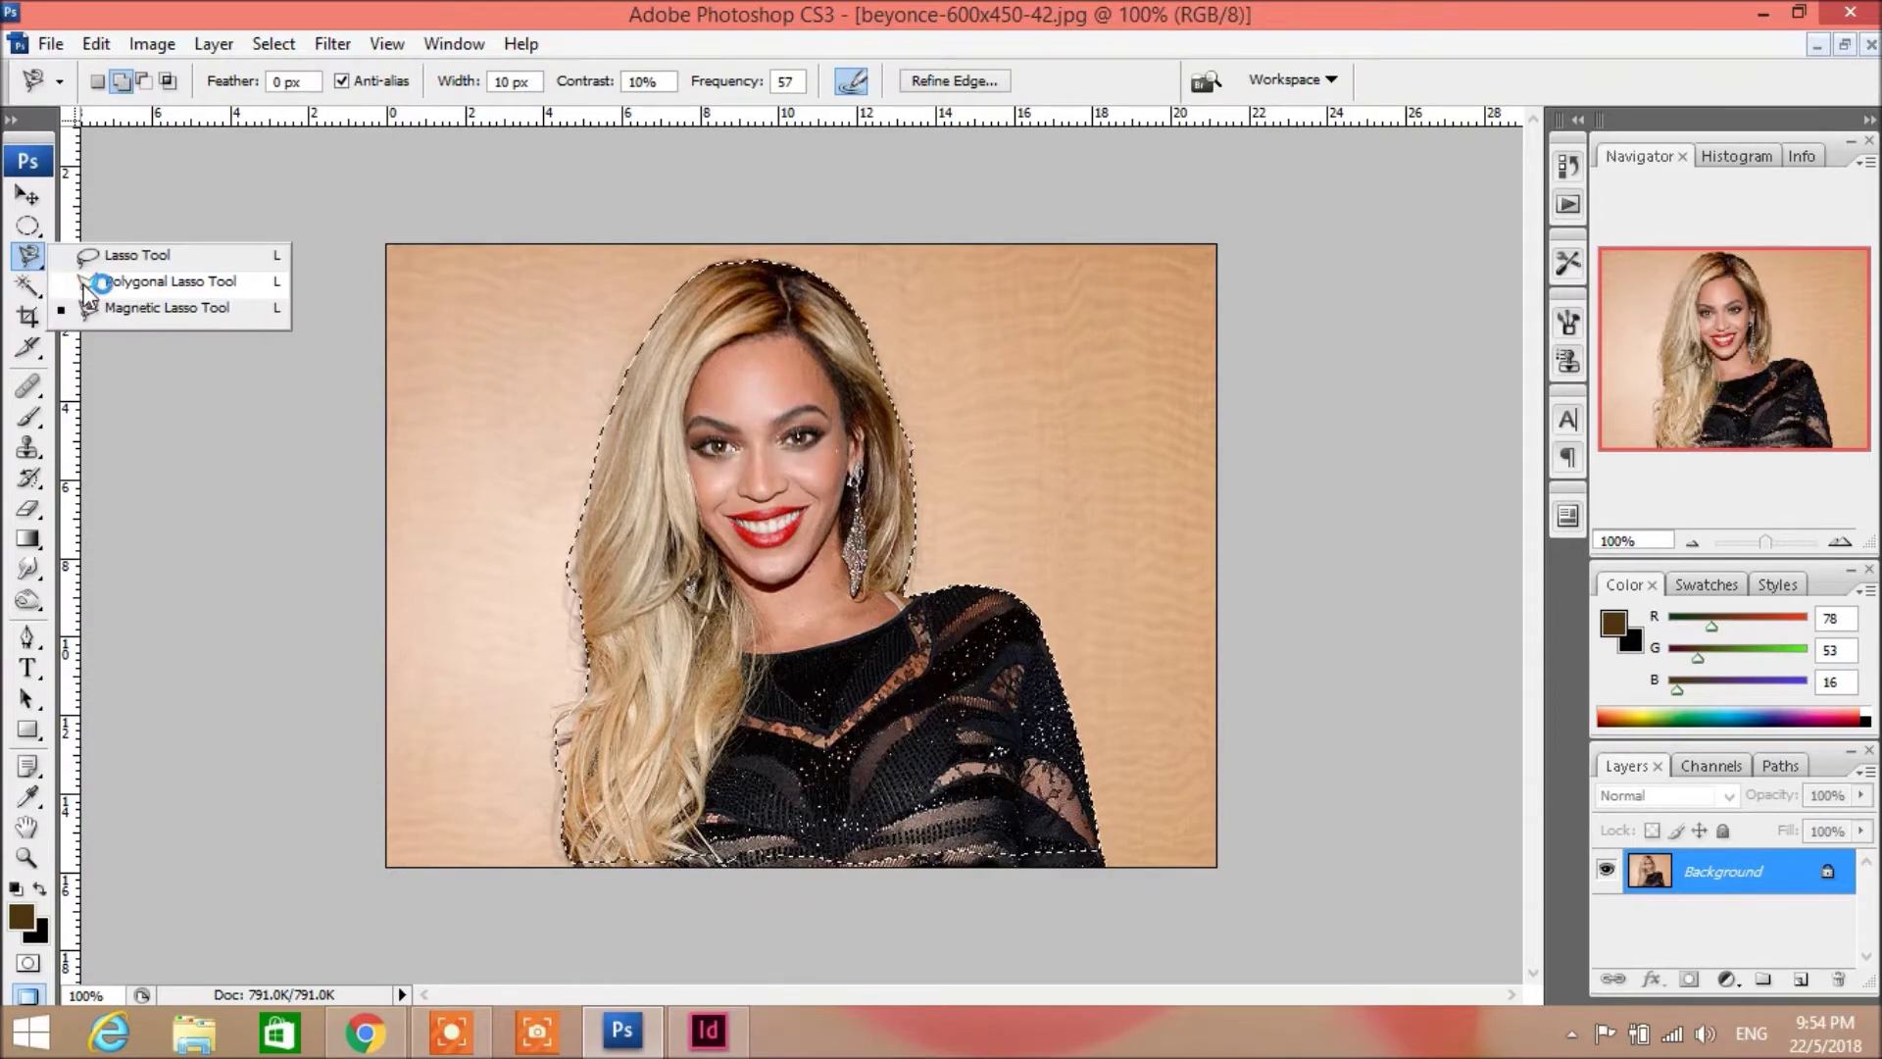
{"action": "left_click", "coordinate": [137, 277]}
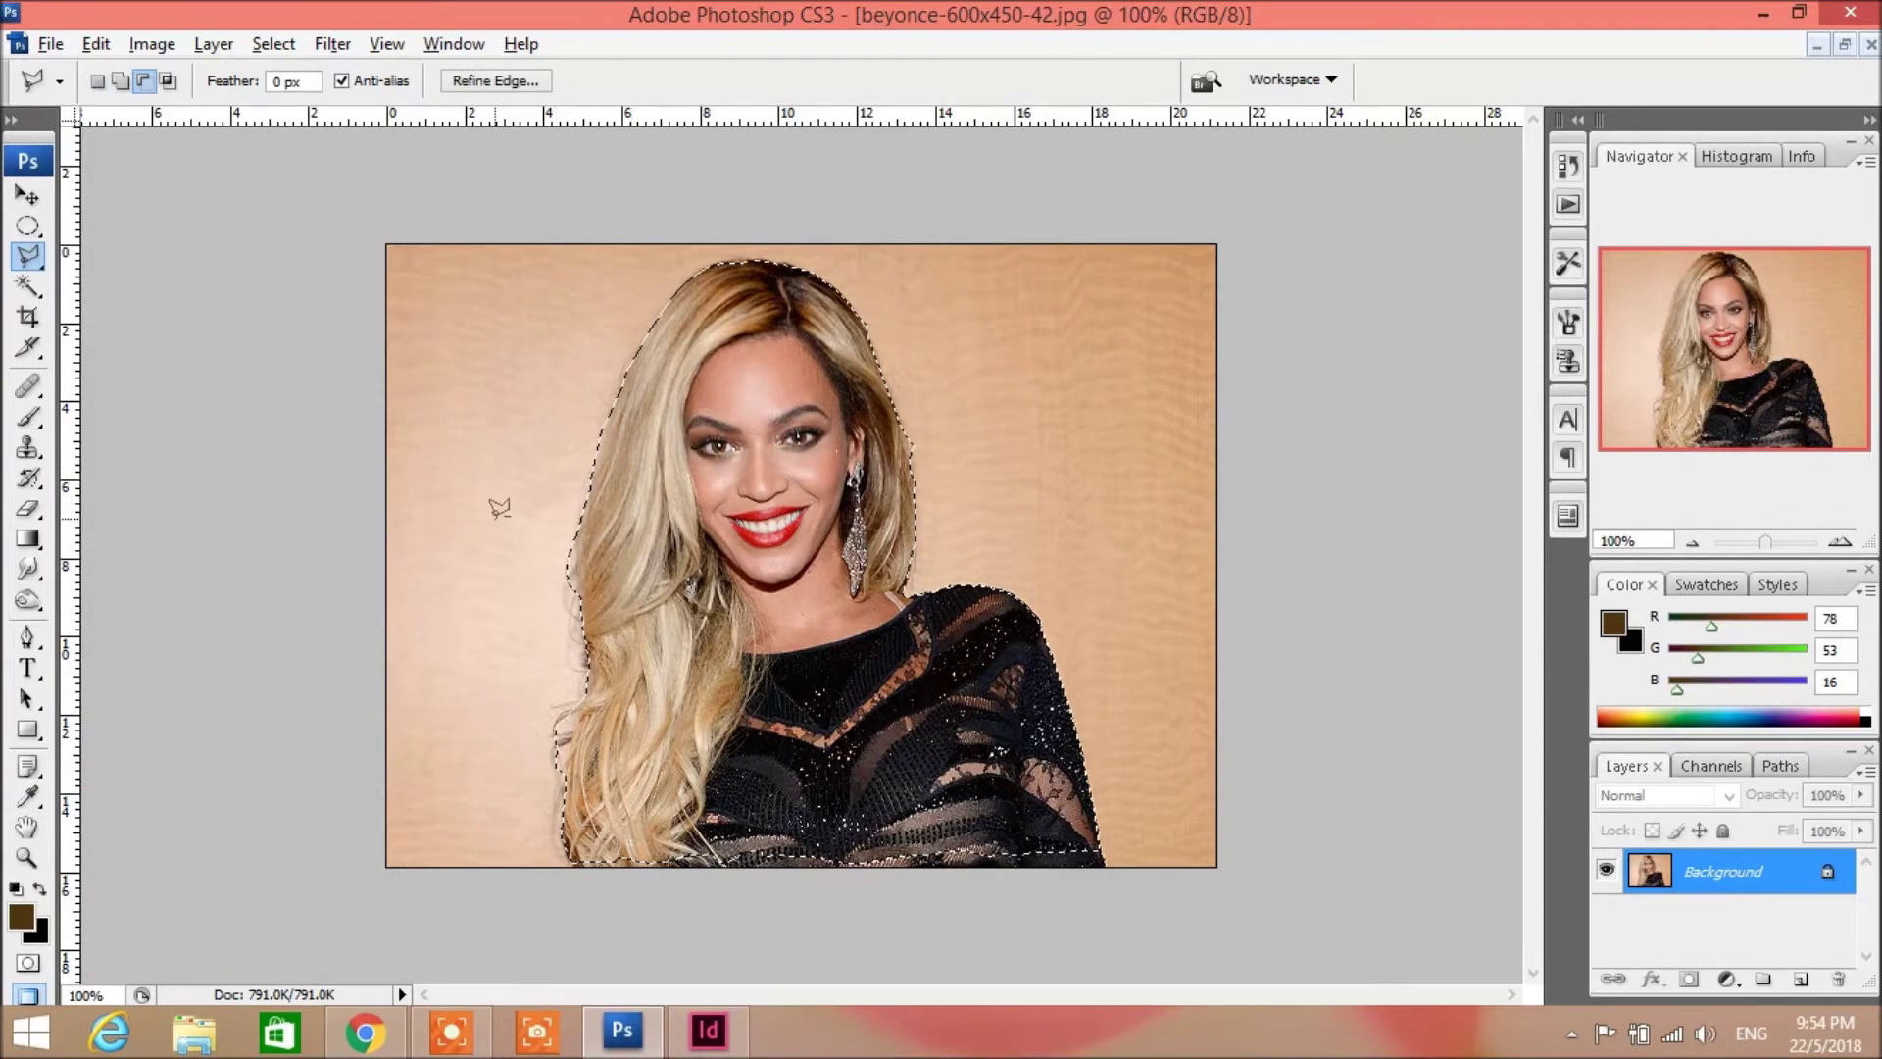
{"action": "scroll", "coordinate": [636, 472], "scroll_direction": "up", "scroll_amount": 5}
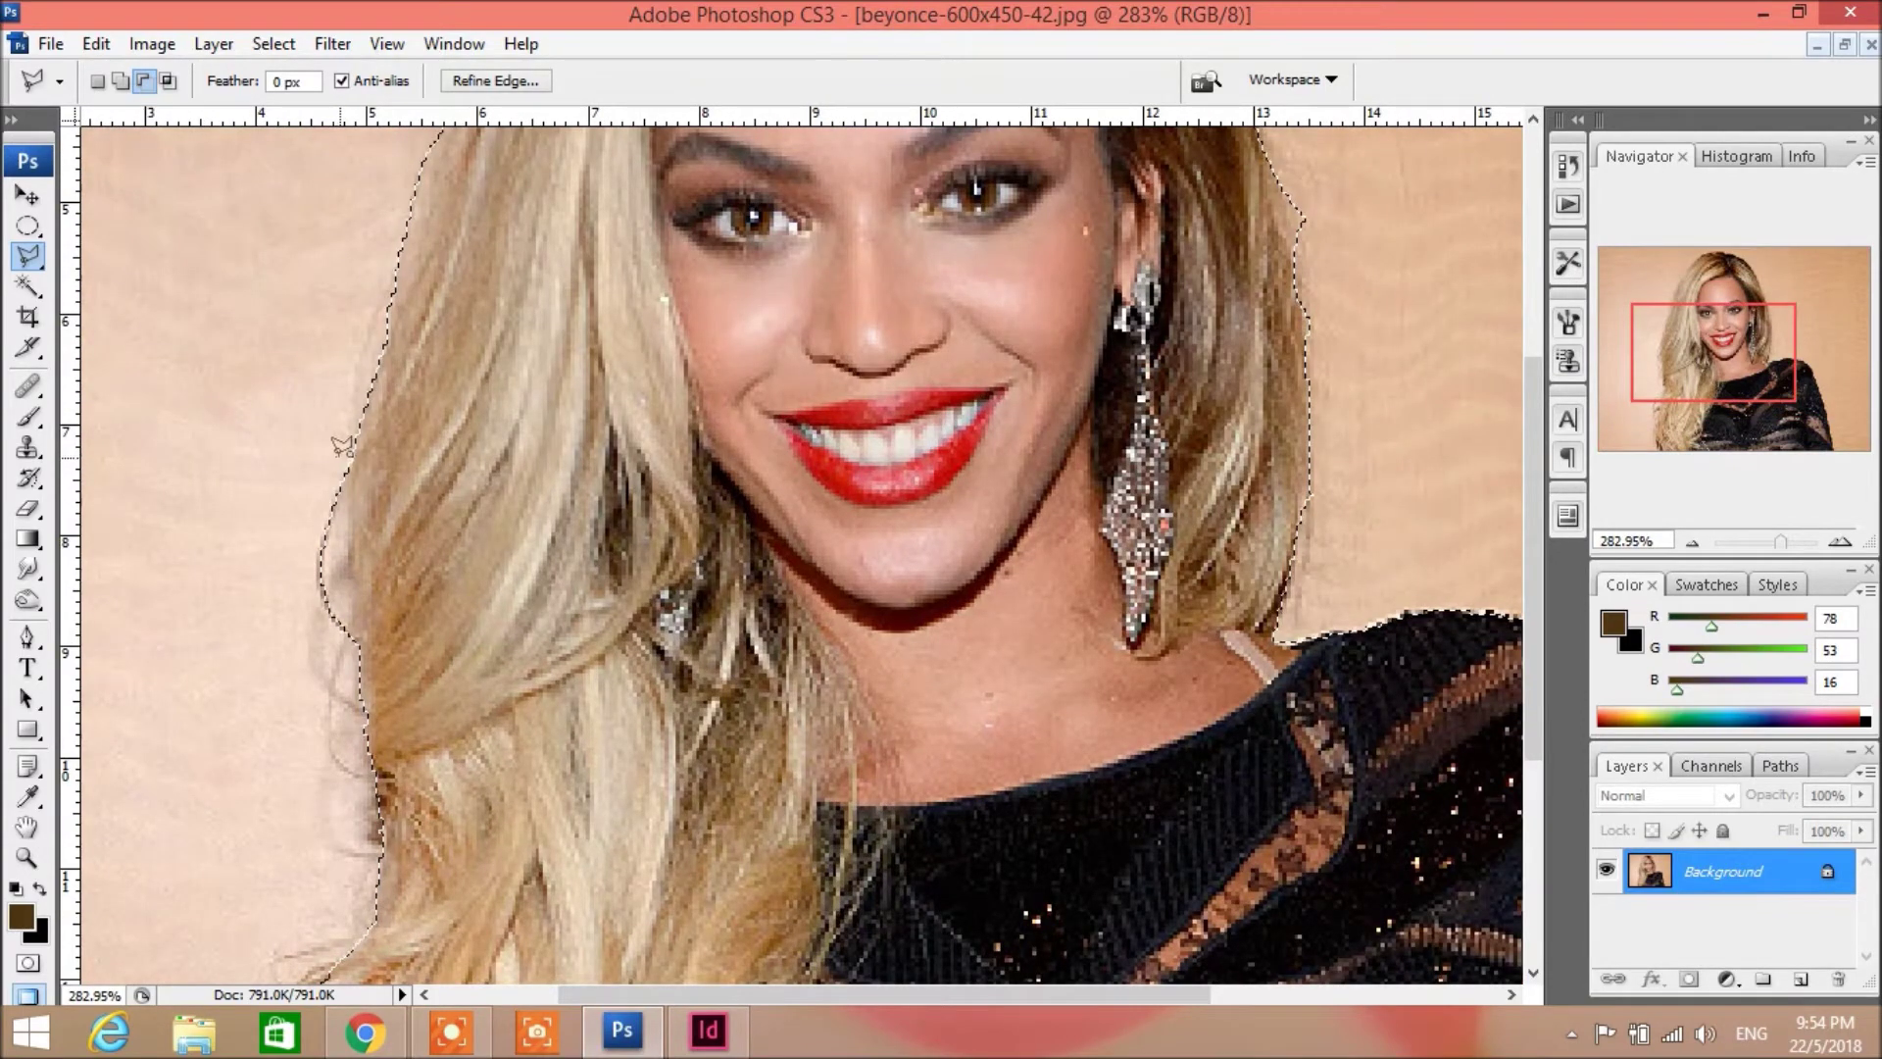
{"action": "left_click", "coordinate": [350, 551]}
{"action": "left_click", "coordinate": [197, 669]}
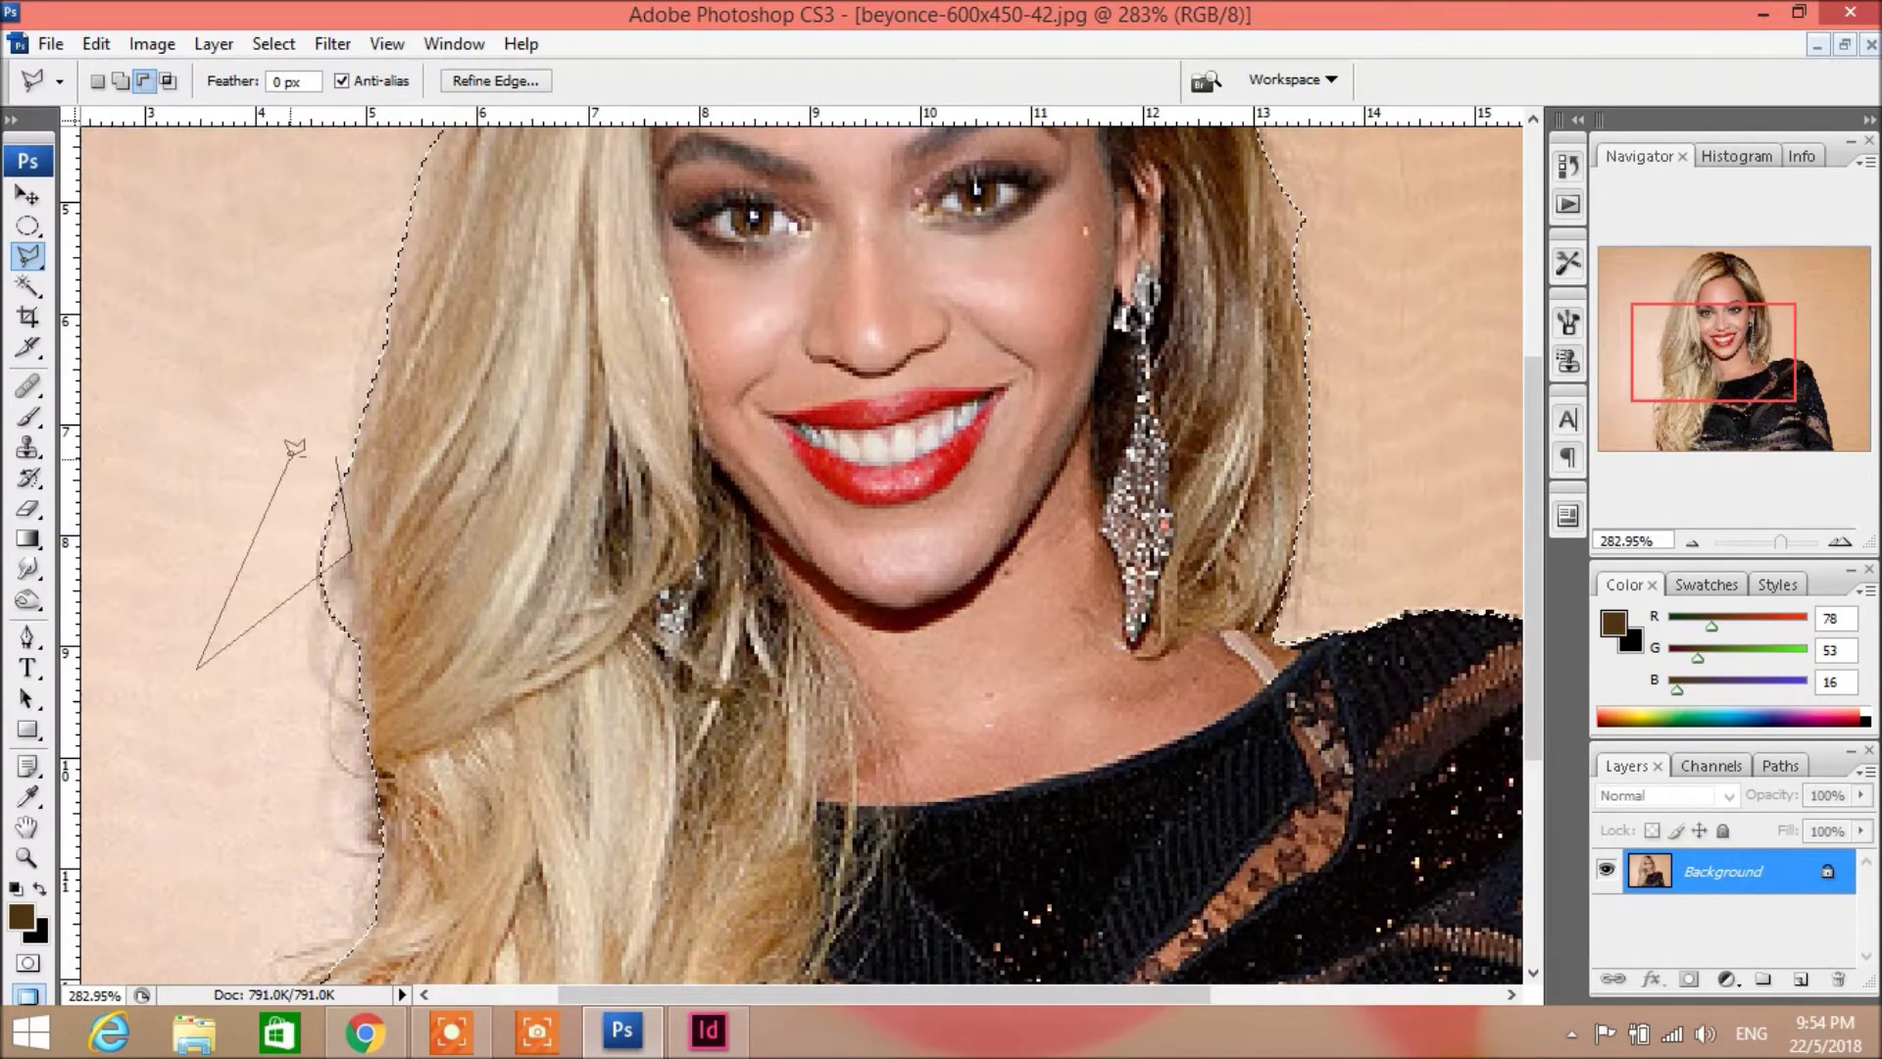
{"action": "left_click", "coordinate": [342, 446]}
{"action": "left_click", "coordinate": [316, 631]}
{"action": "left_click", "coordinate": [355, 582]}
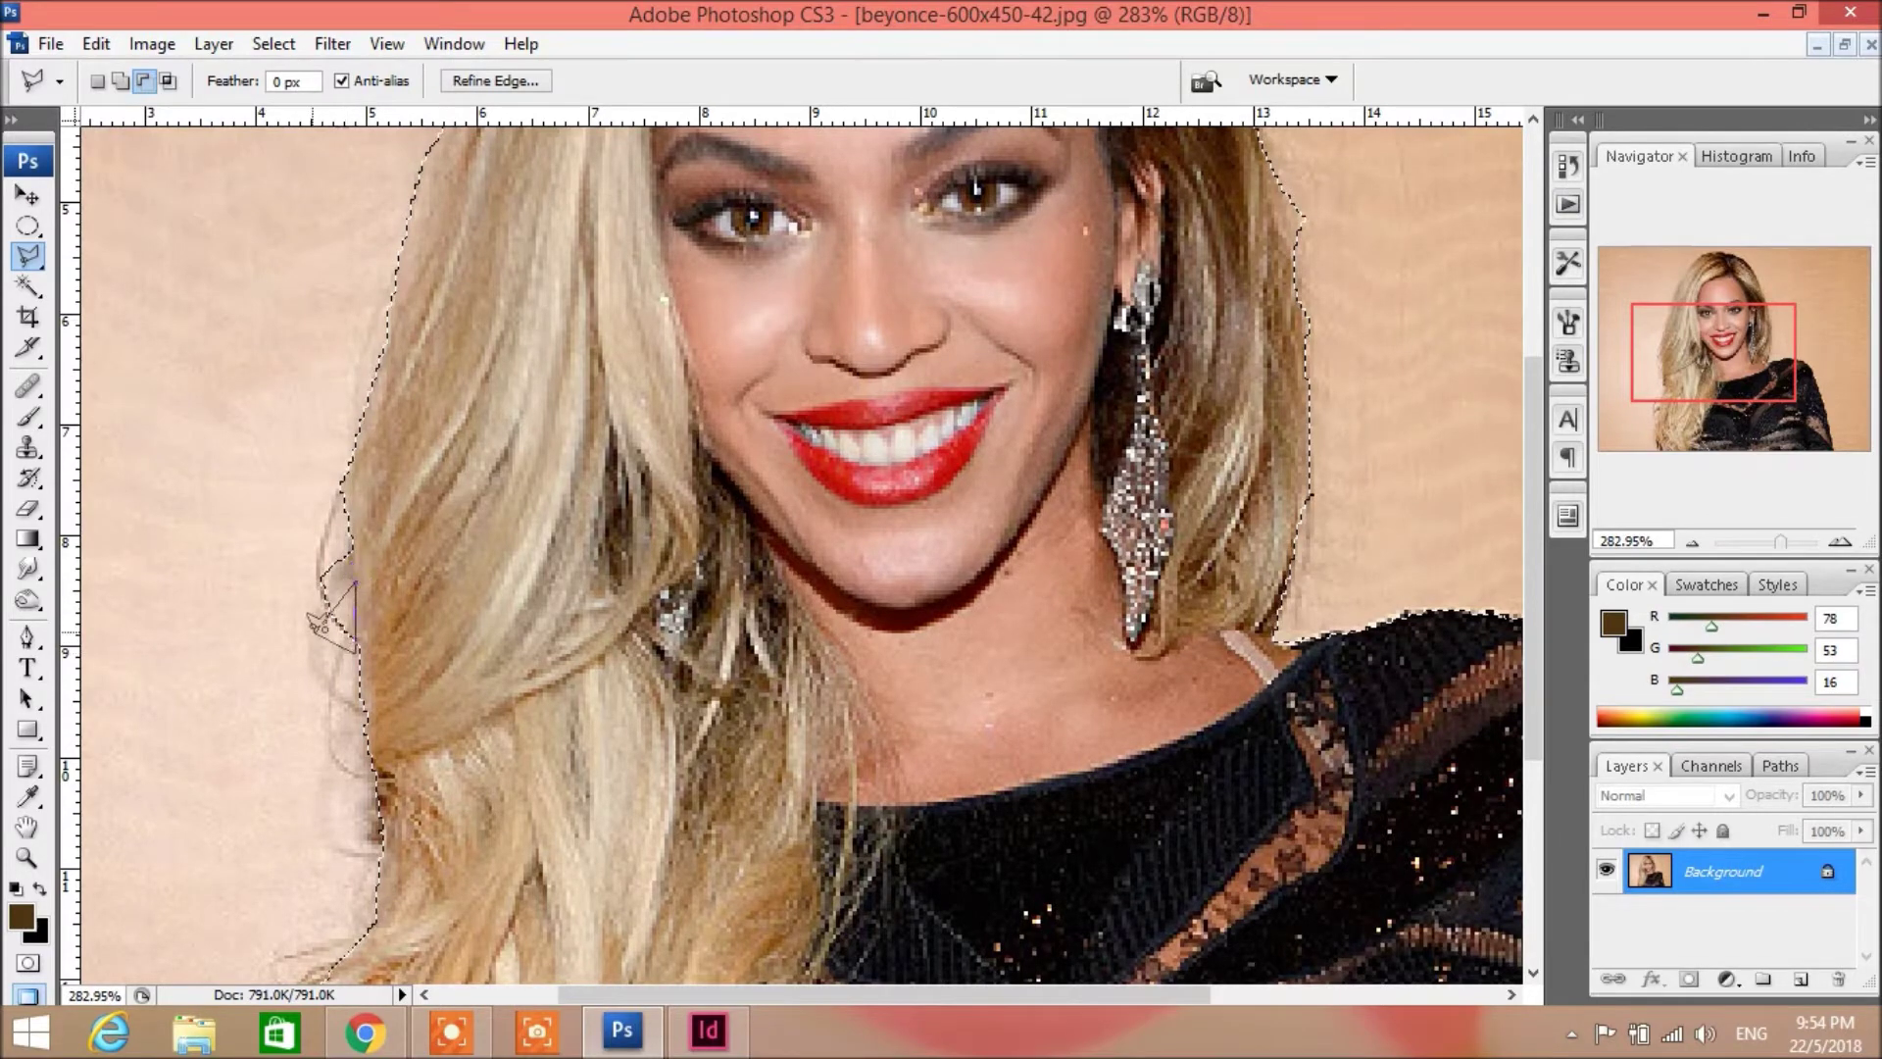
{"action": "left_click", "coordinate": [323, 623]}
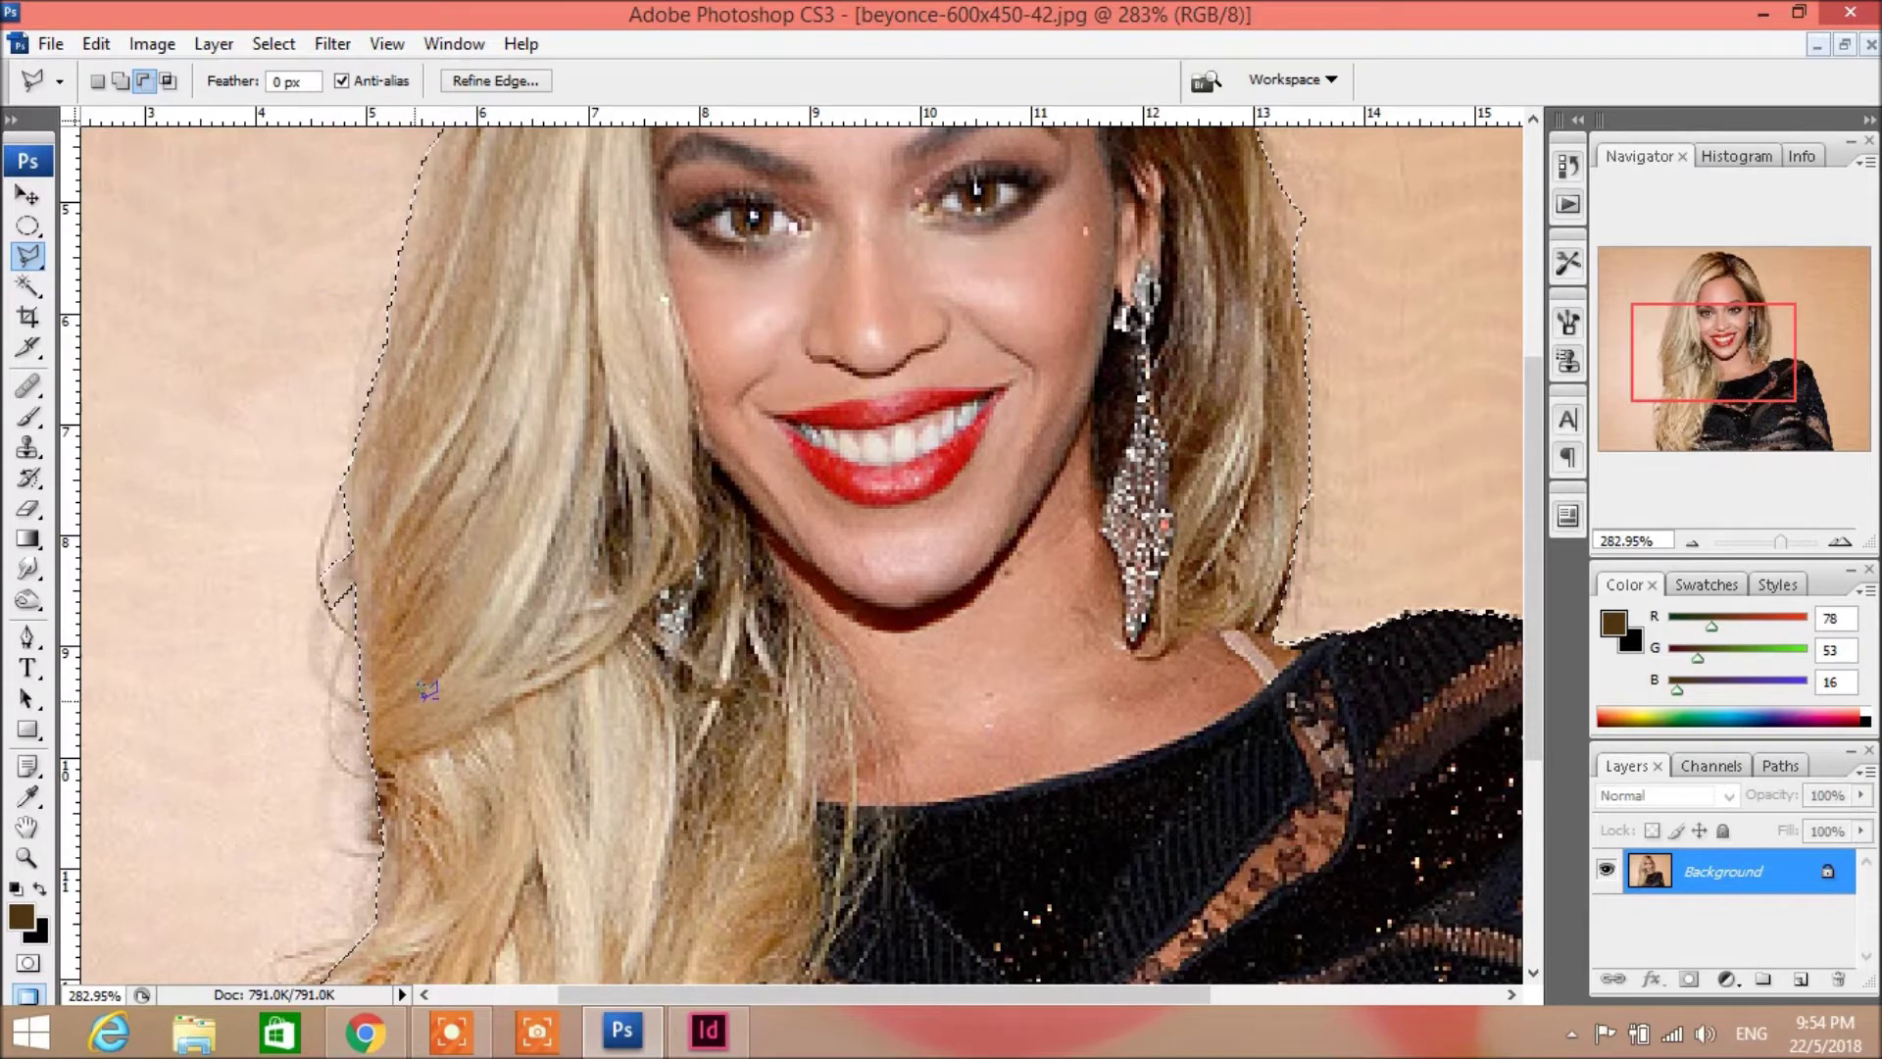
{"action": "left_click", "coordinate": [350, 588]}
{"action": "left_click", "coordinate": [351, 537]}
{"action": "left_click", "coordinate": [257, 572]}
{"action": "left_click", "coordinate": [351, 589]}
Step: Subtract the background gaps around the loose strands of the lower hair from the selection with the Polygonal Lasso
{"action": "left_click_drag", "start_coordinate": [1754, 400], "coordinate": [1748, 451]}
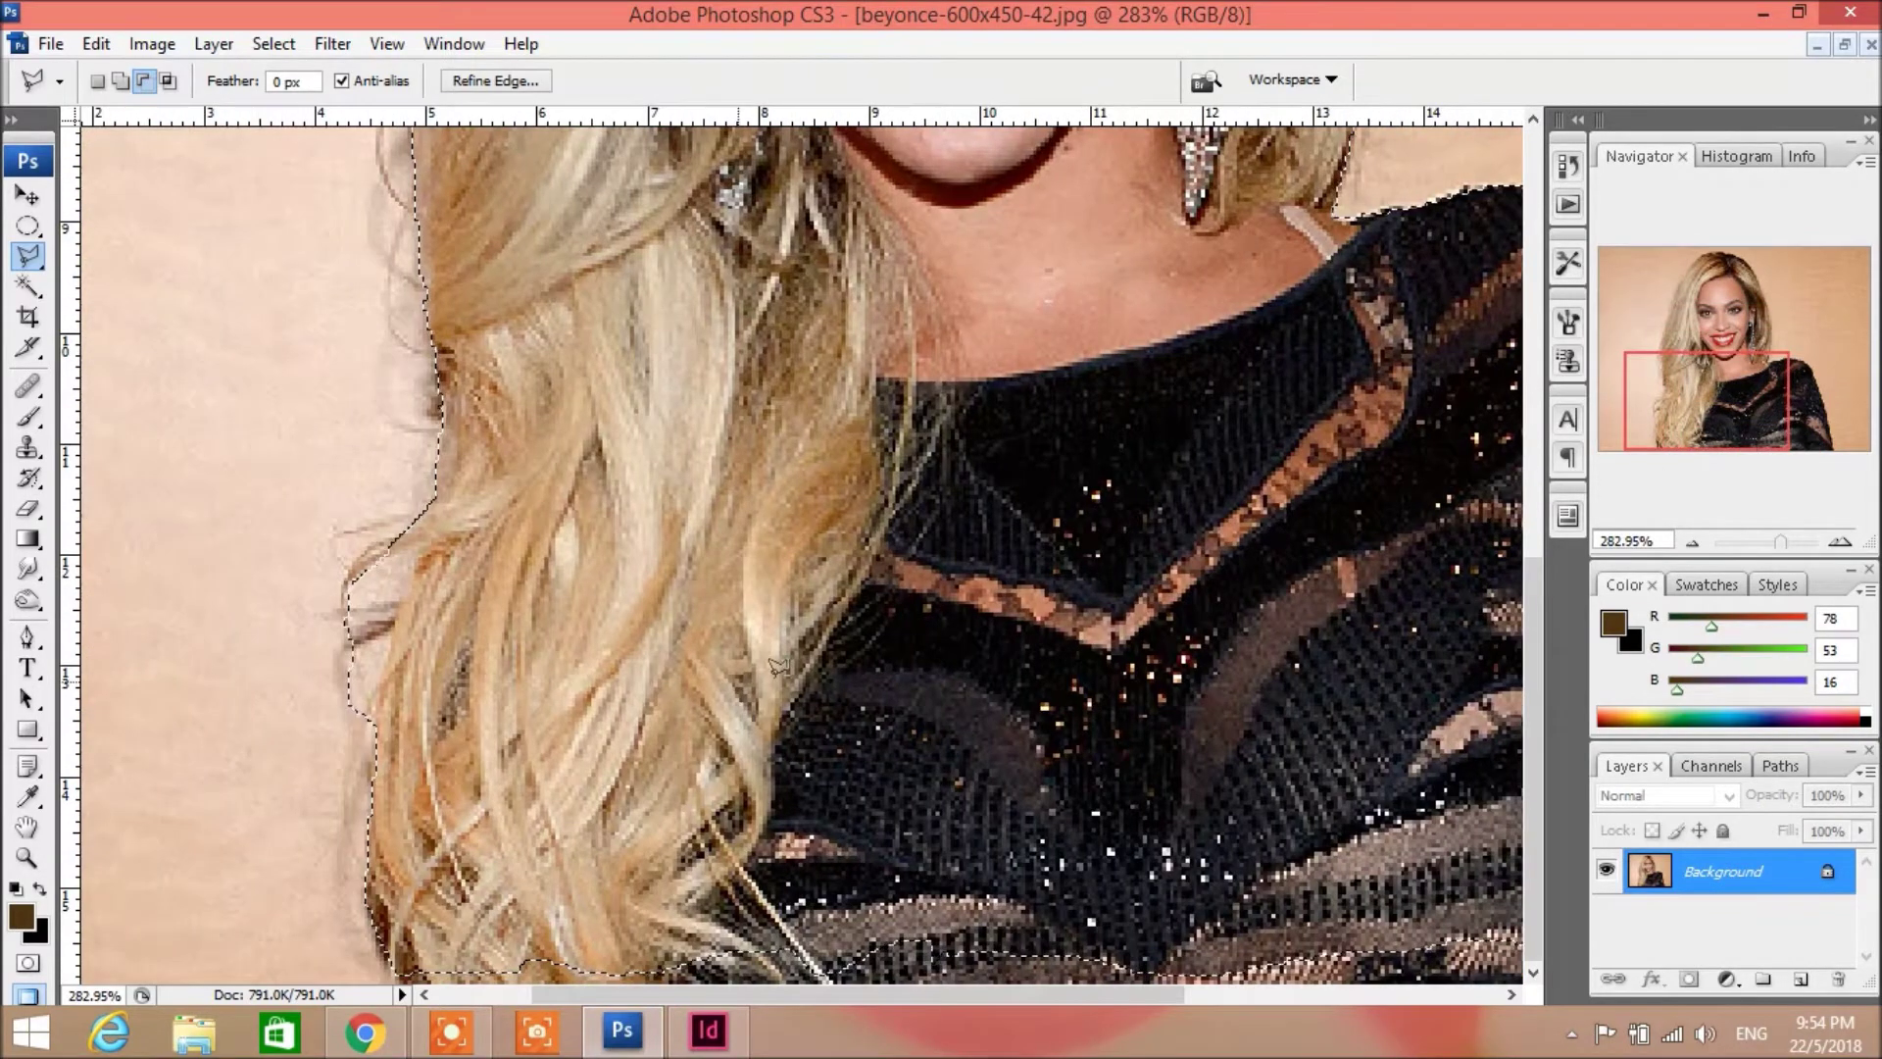
{"action": "left_click", "coordinate": [404, 594]}
{"action": "left_click", "coordinate": [425, 546]}
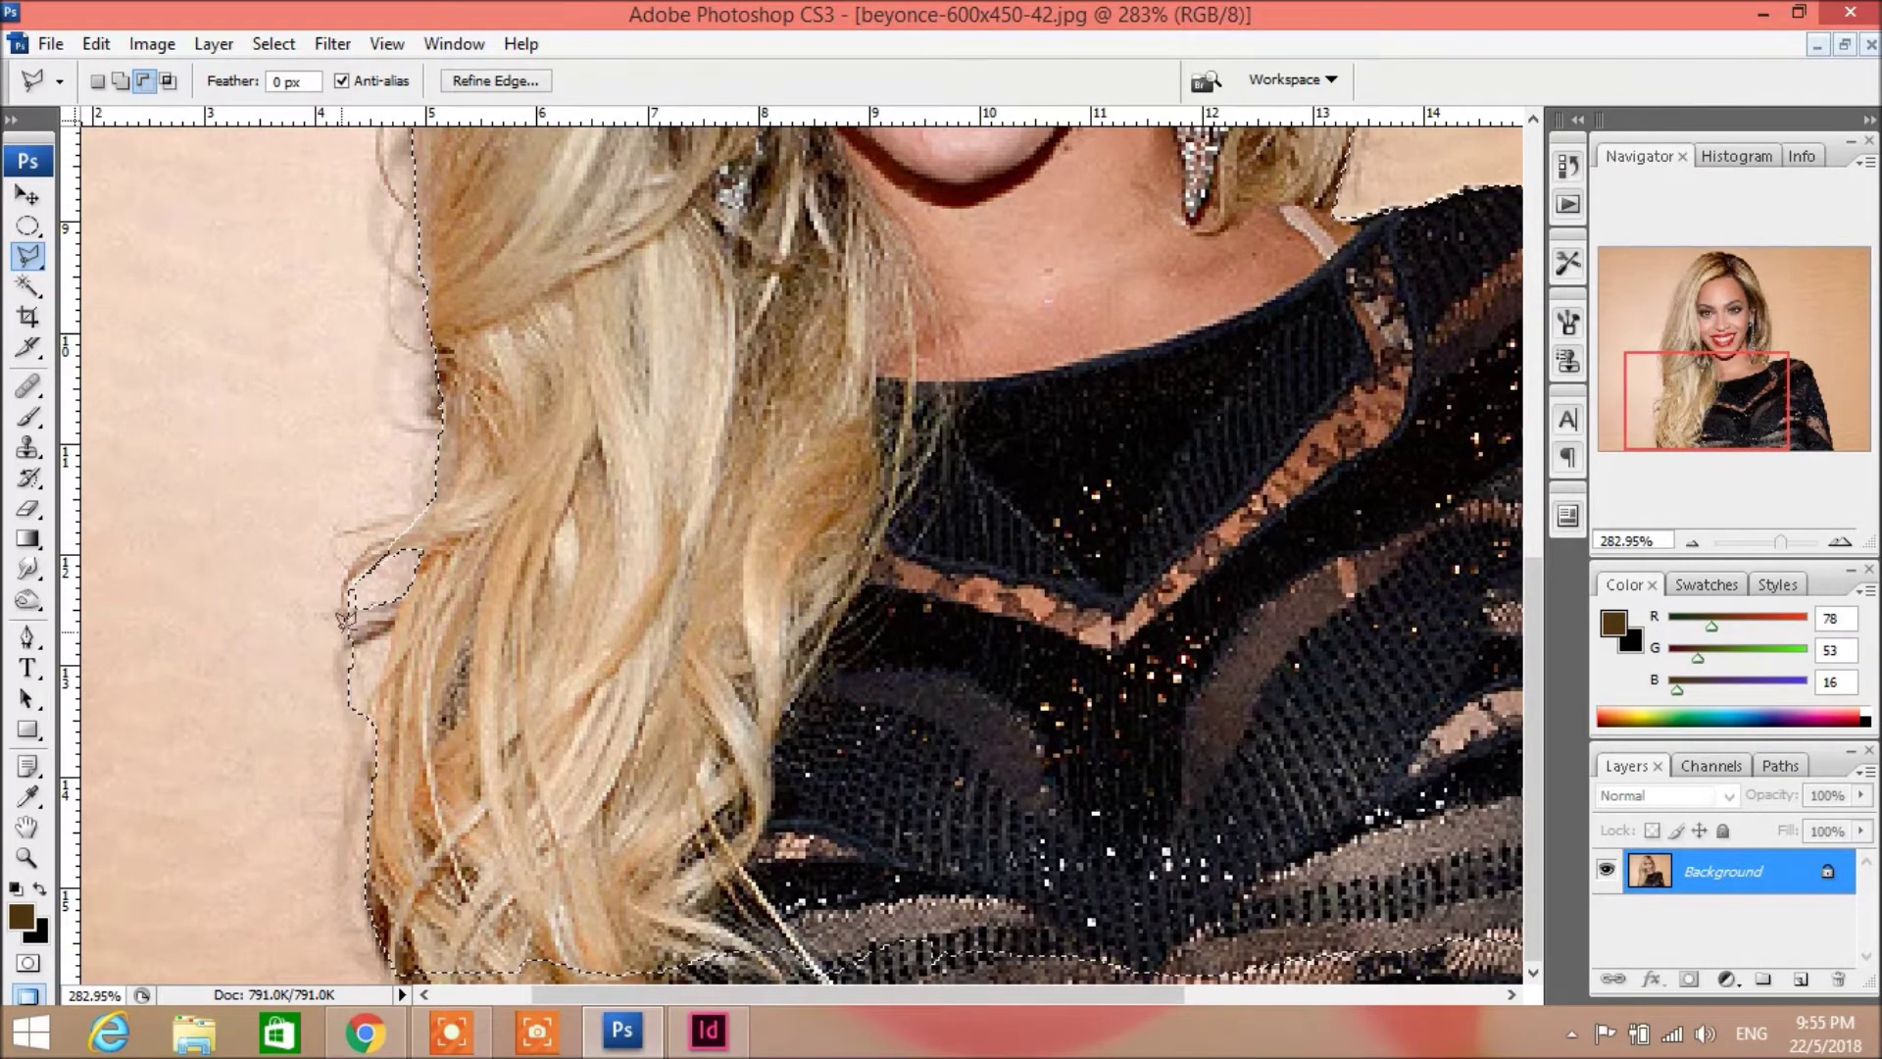
{"action": "left_click", "coordinate": [398, 612]}
{"action": "left_click", "coordinate": [361, 739]}
{"action": "left_click", "coordinate": [321, 725]}
{"action": "left_click", "coordinate": [346, 620]}
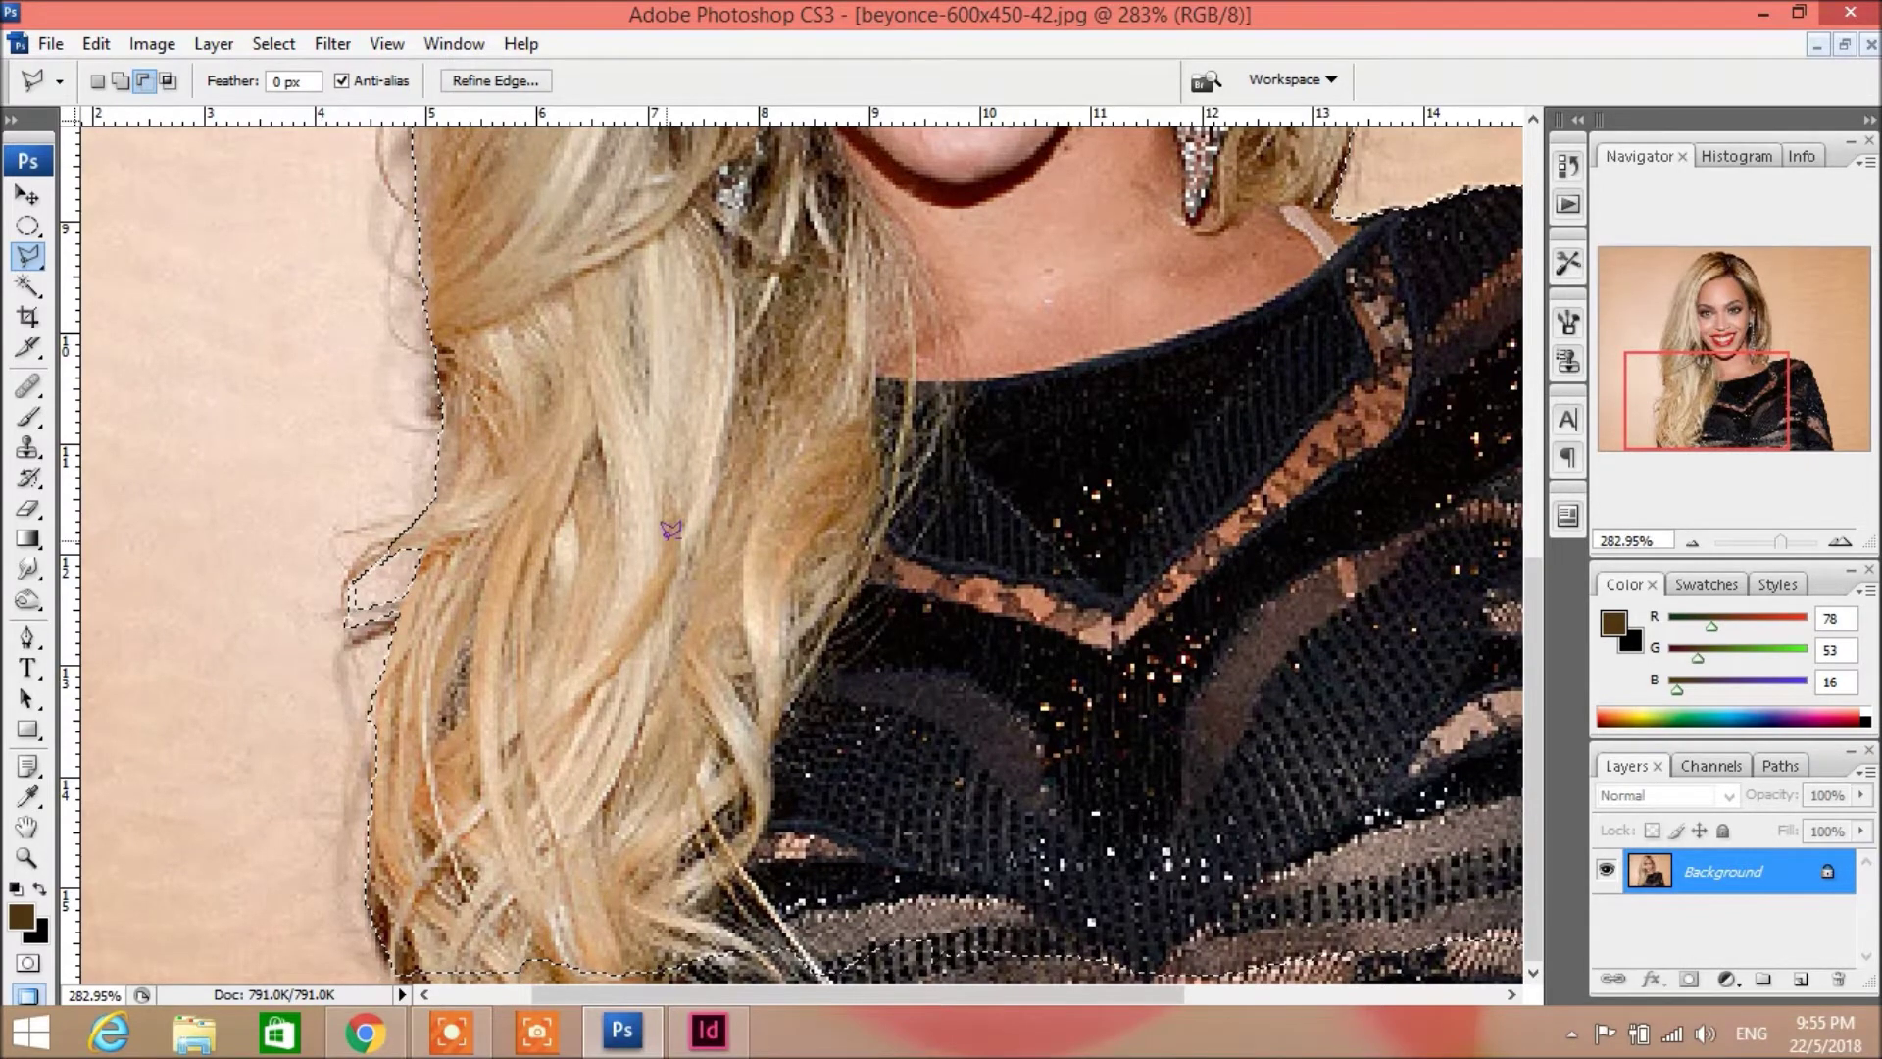
Step: Extend the selection to the photo's lower edge by adding the unselected strip there with the Rectangular Marquee
{"action": "key", "text": "ctrl+minus"}
{"action": "key", "text": "ctrl+minus"}
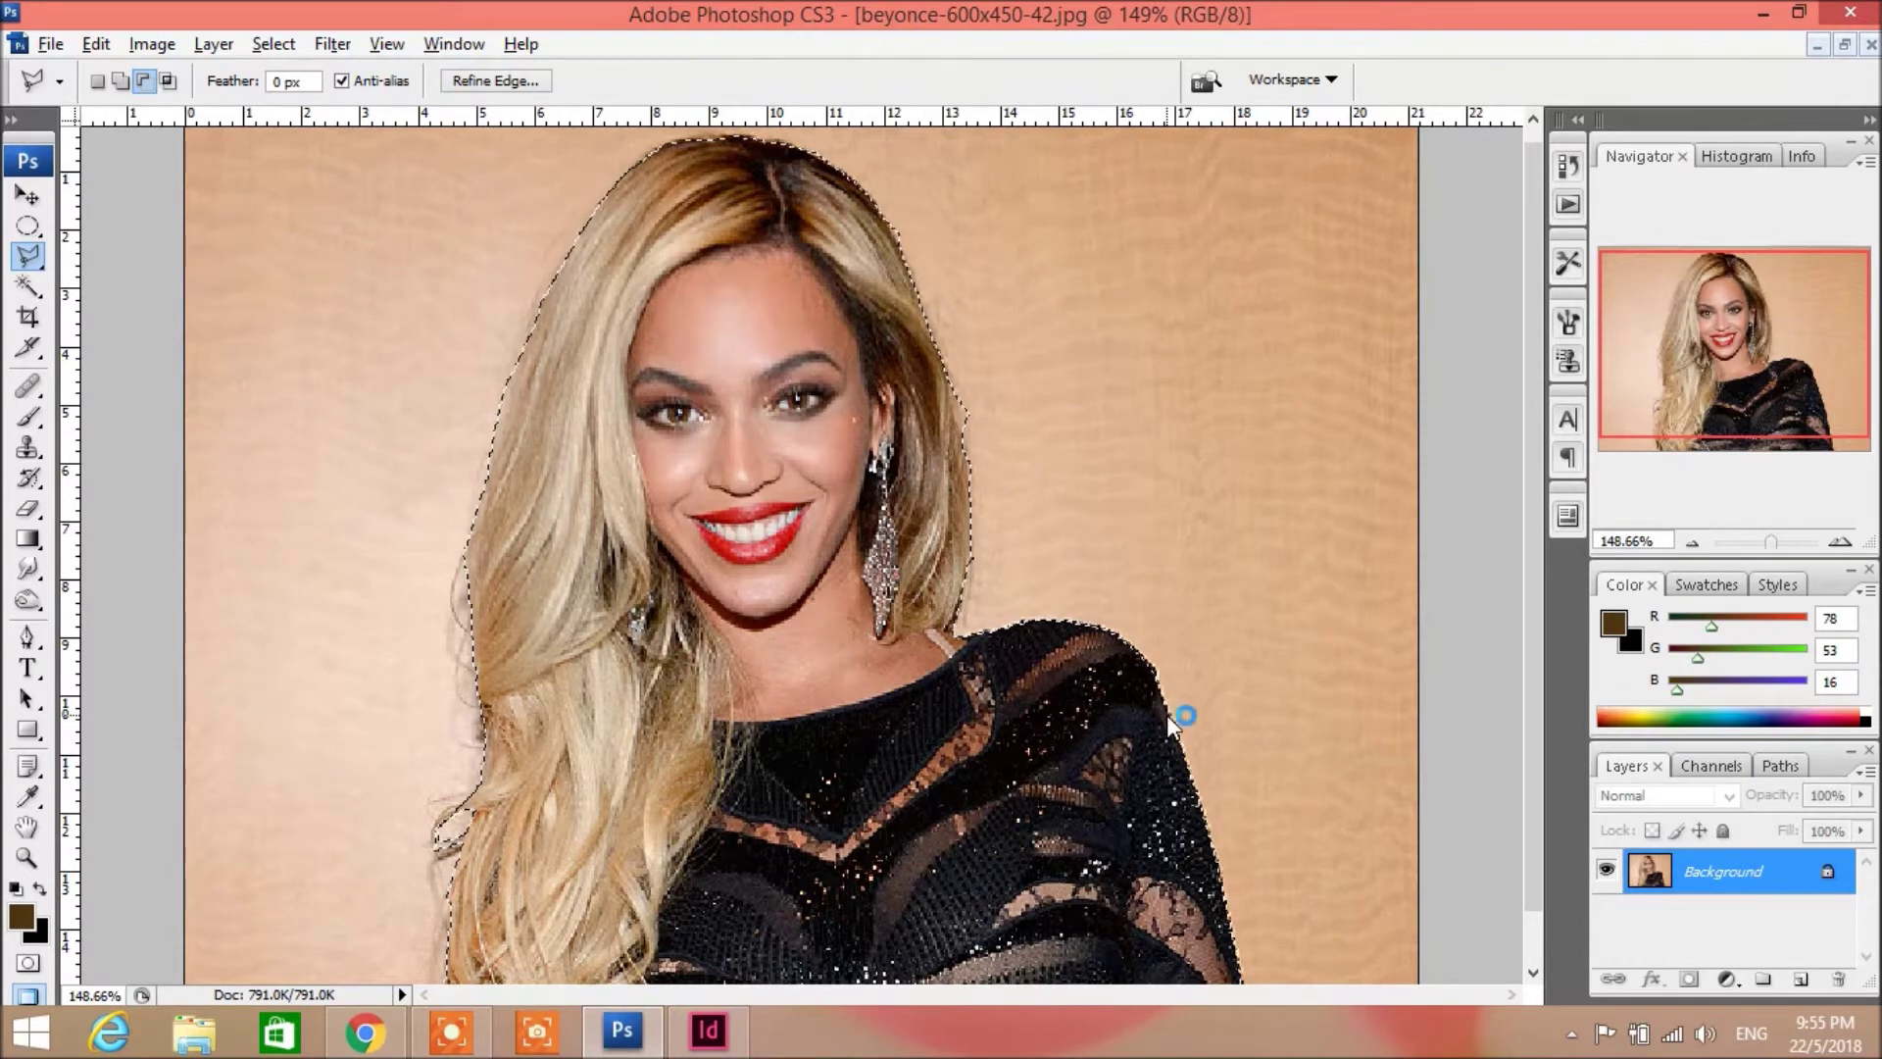
{"action": "scroll", "coordinate": [1115, 671], "scroll_direction": "down", "scroll_amount": 1}
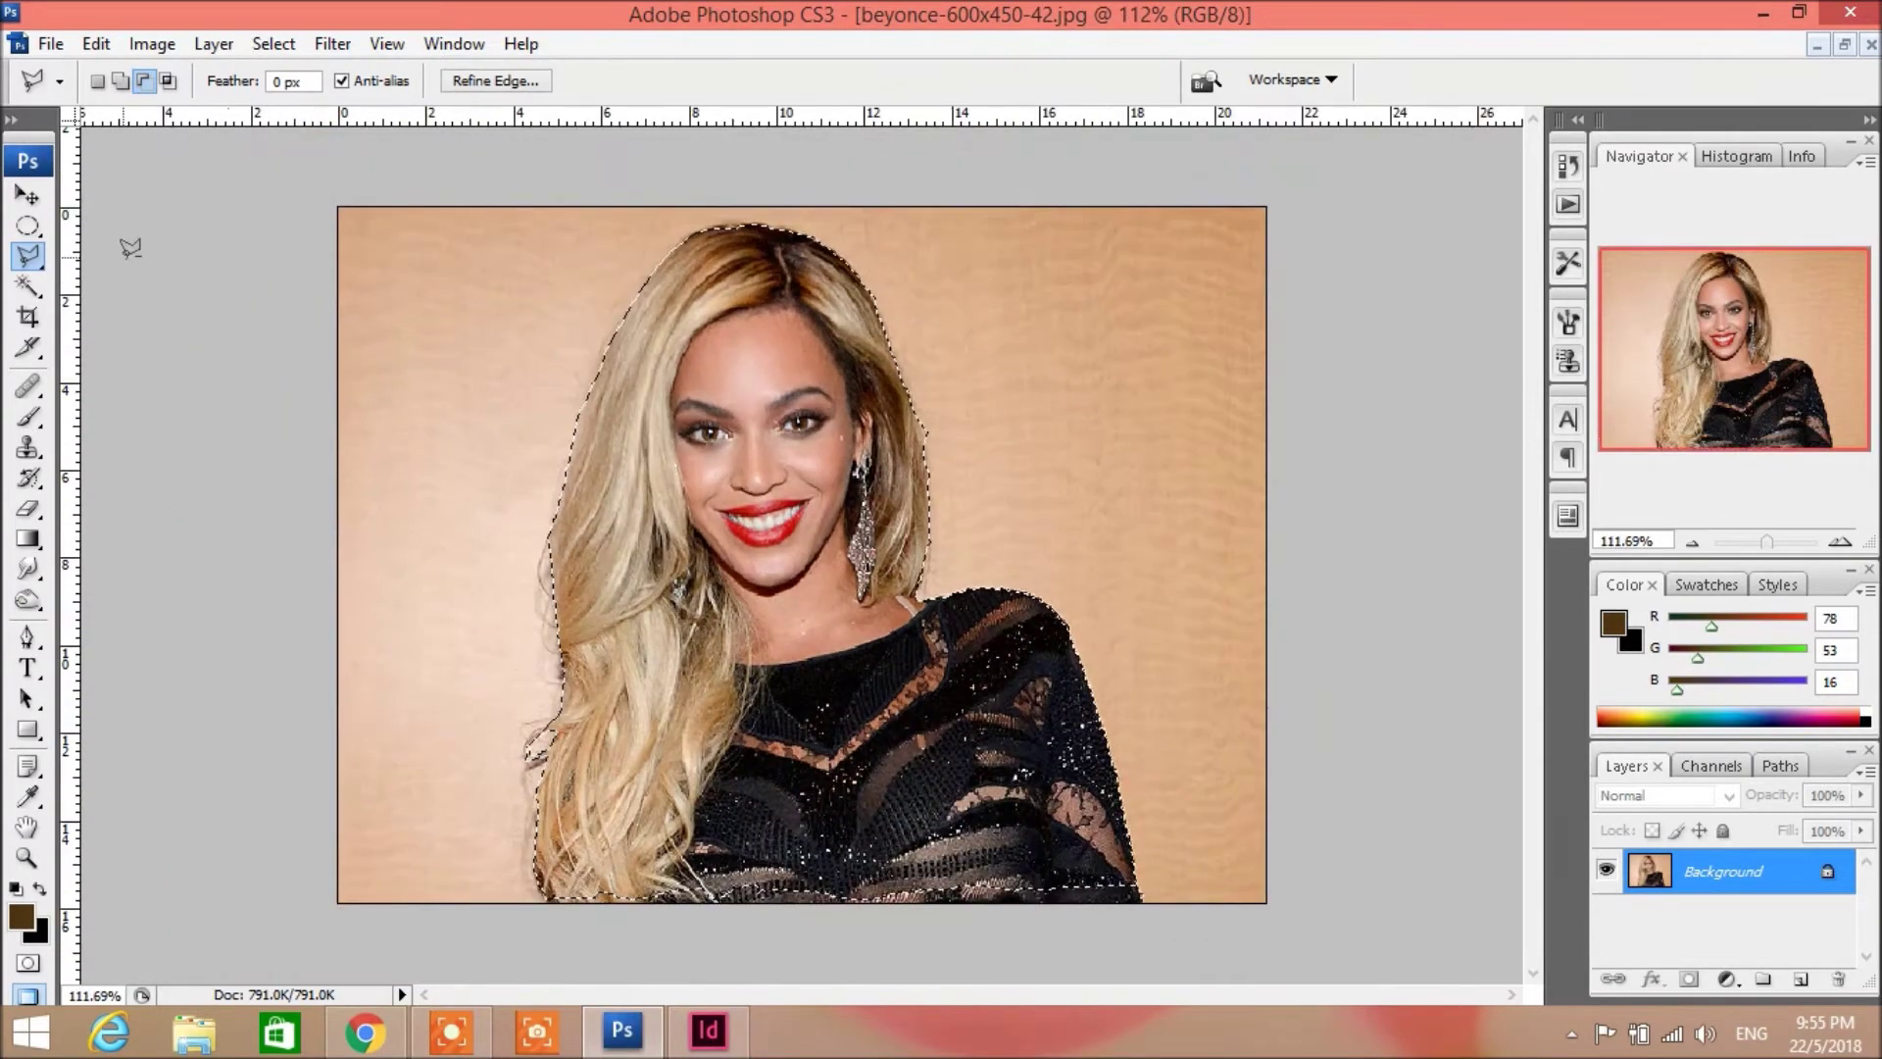
{"action": "mouse_move", "coordinate": [27, 226]}
{"action": "left_mouse_down"}
{"action": "mouse_move", "coordinate": [101, 257]}
{"action": "mouse_move", "coordinate": [110, 226]}
{"action": "left_mouse_up"}
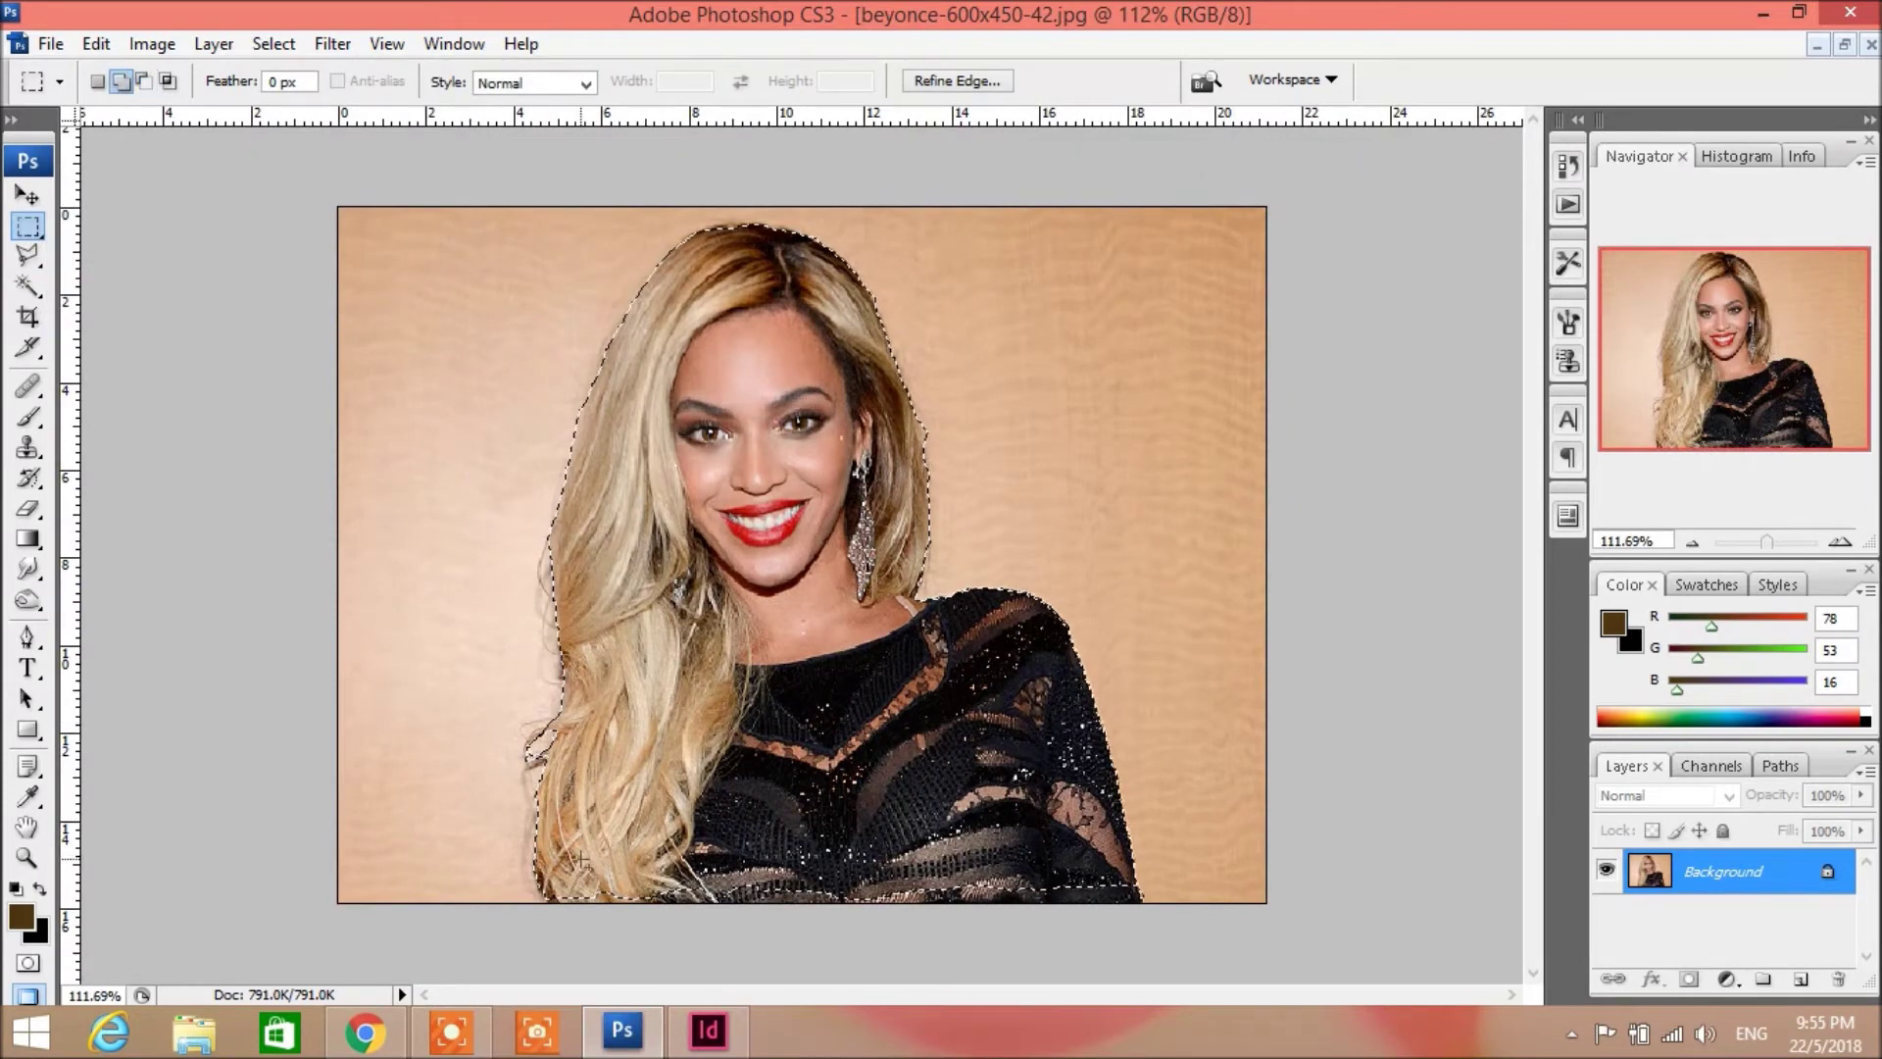
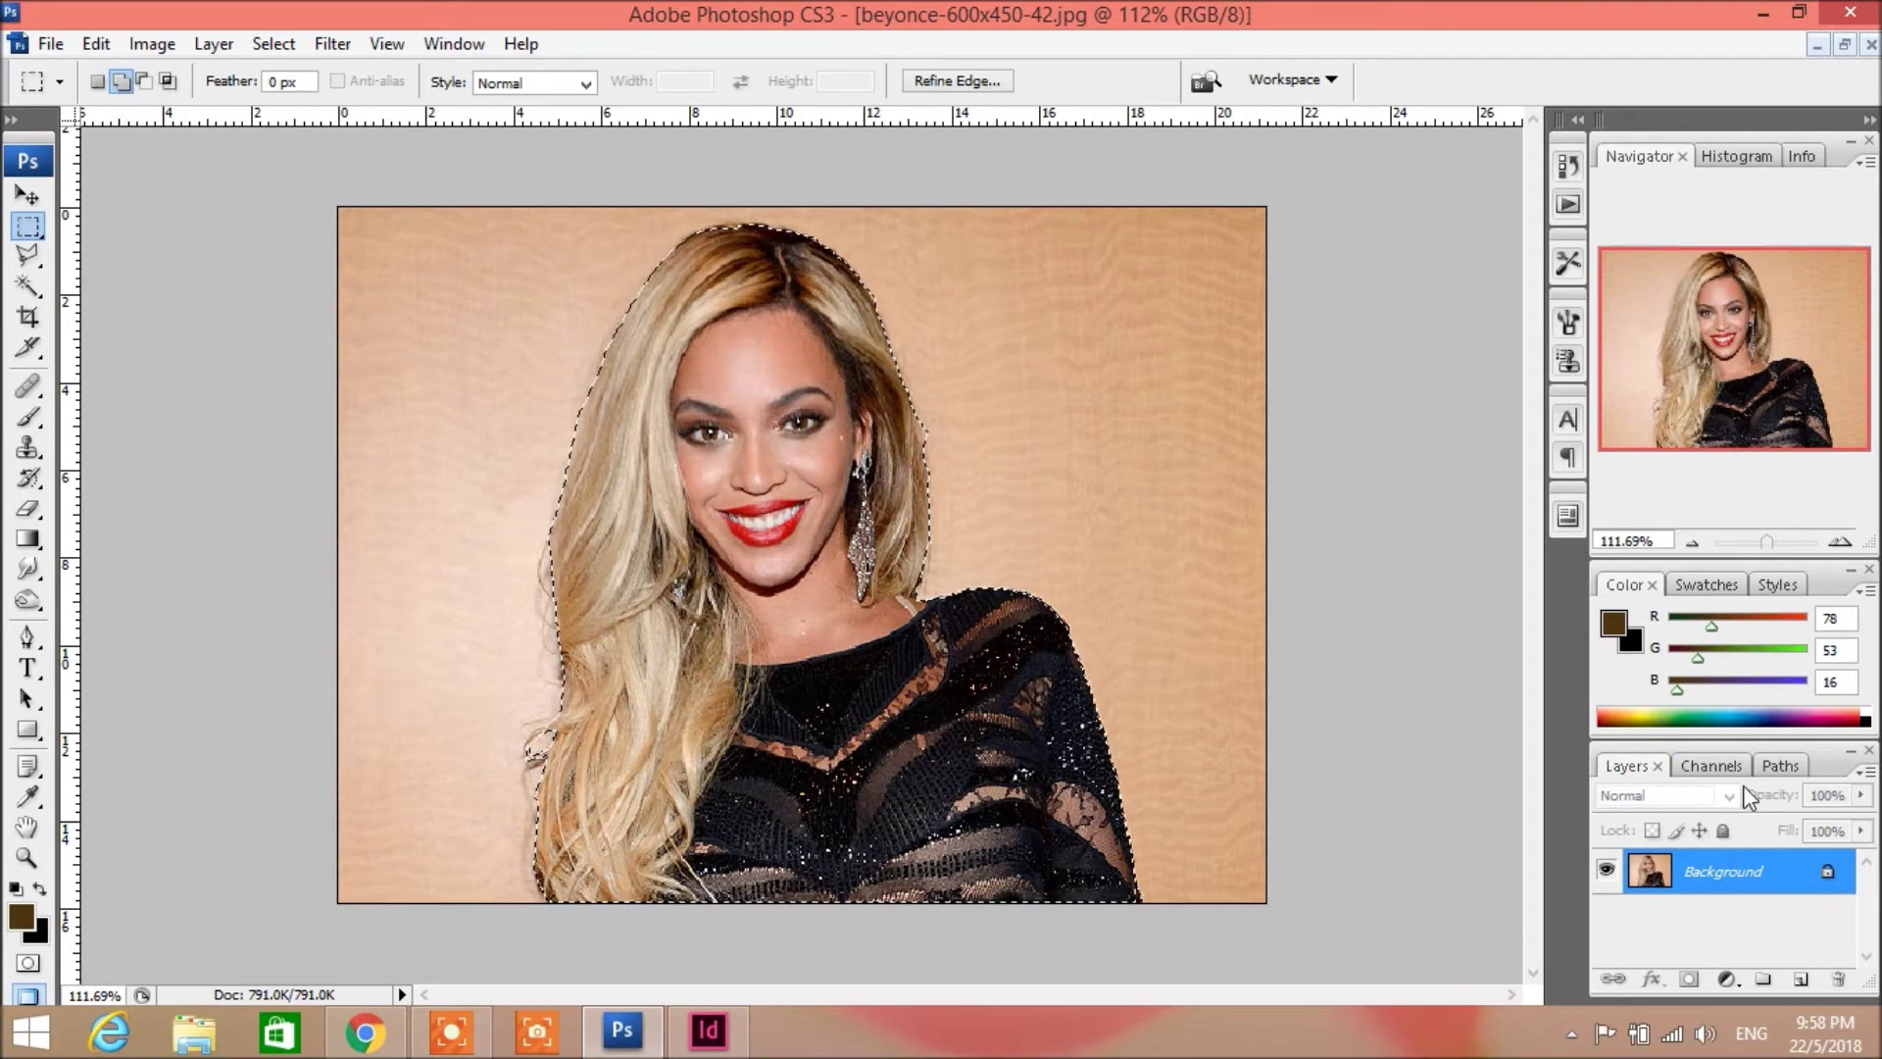
Step: Convert the selection around the woman into a work path
{"action": "left_click", "coordinate": [1791, 769]}
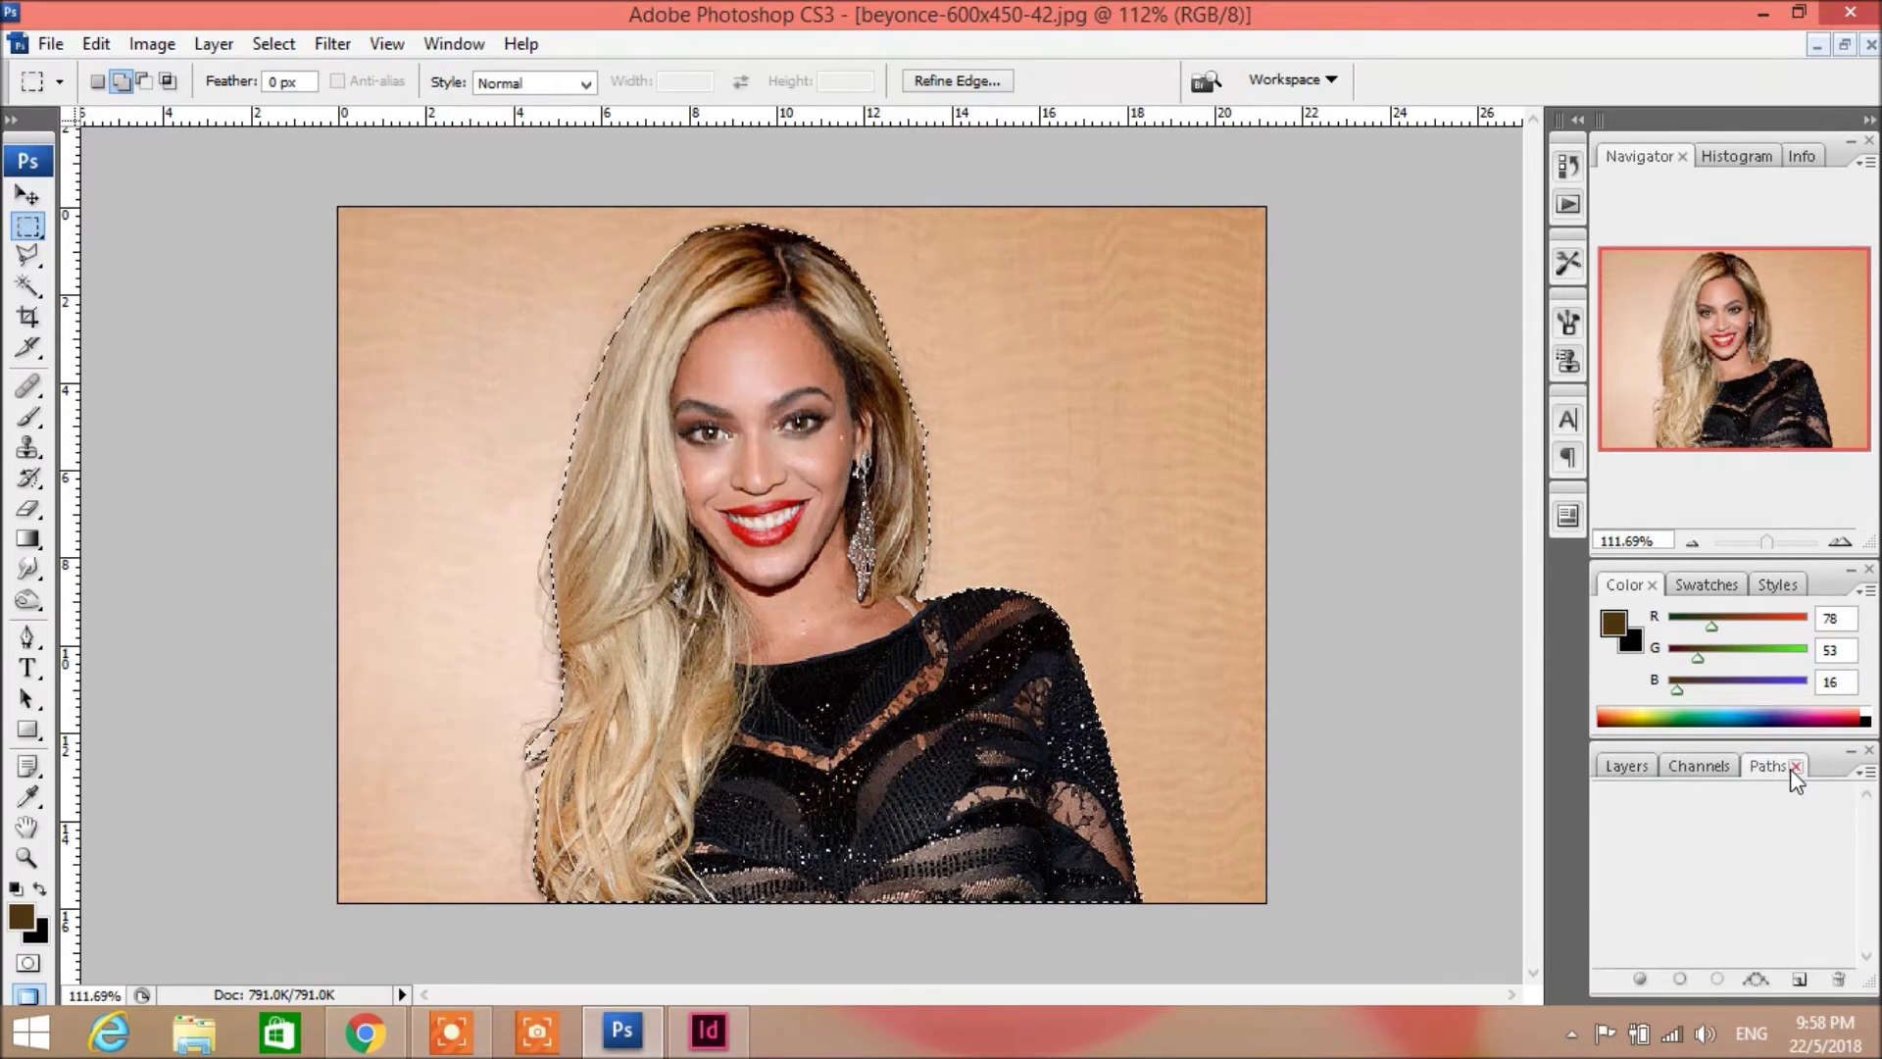
{"action": "left_click", "coordinate": [1863, 771]}
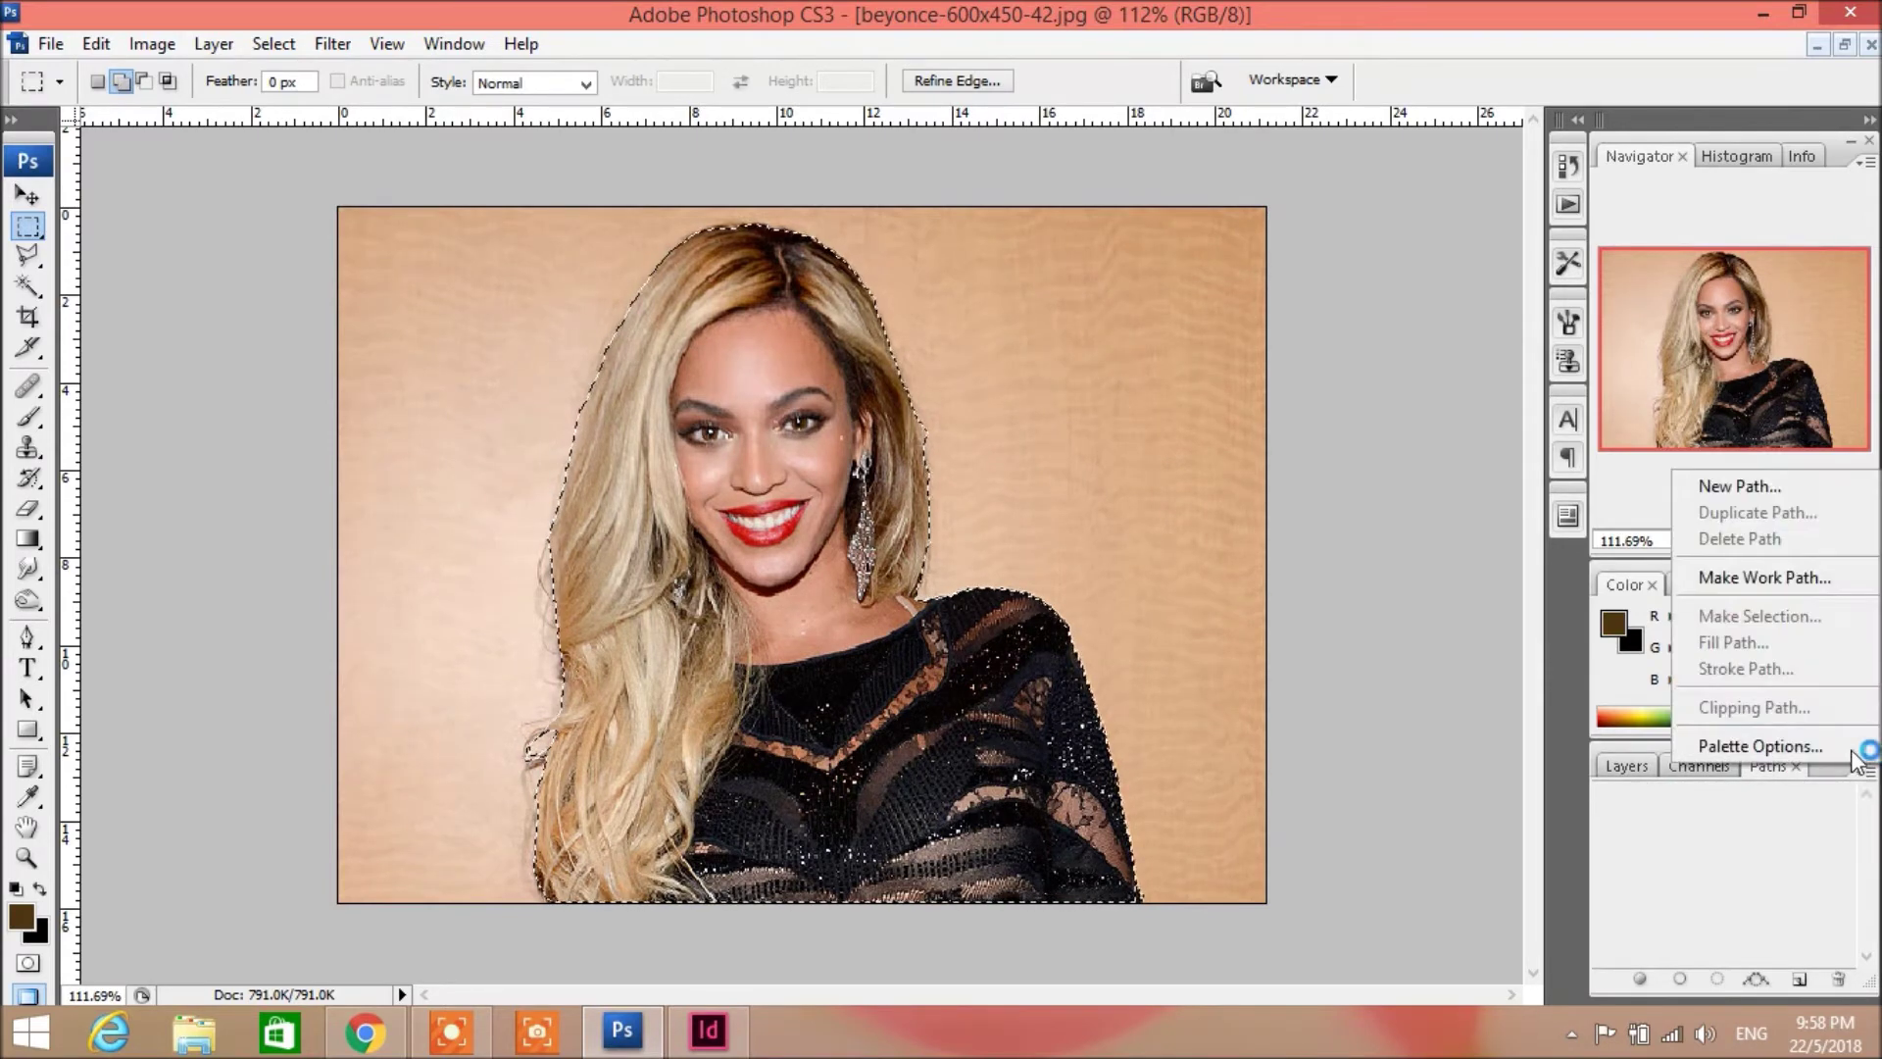
{"action": "left_click", "coordinate": [1810, 581]}
{"action": "left_click", "coordinate": [1077, 349]}
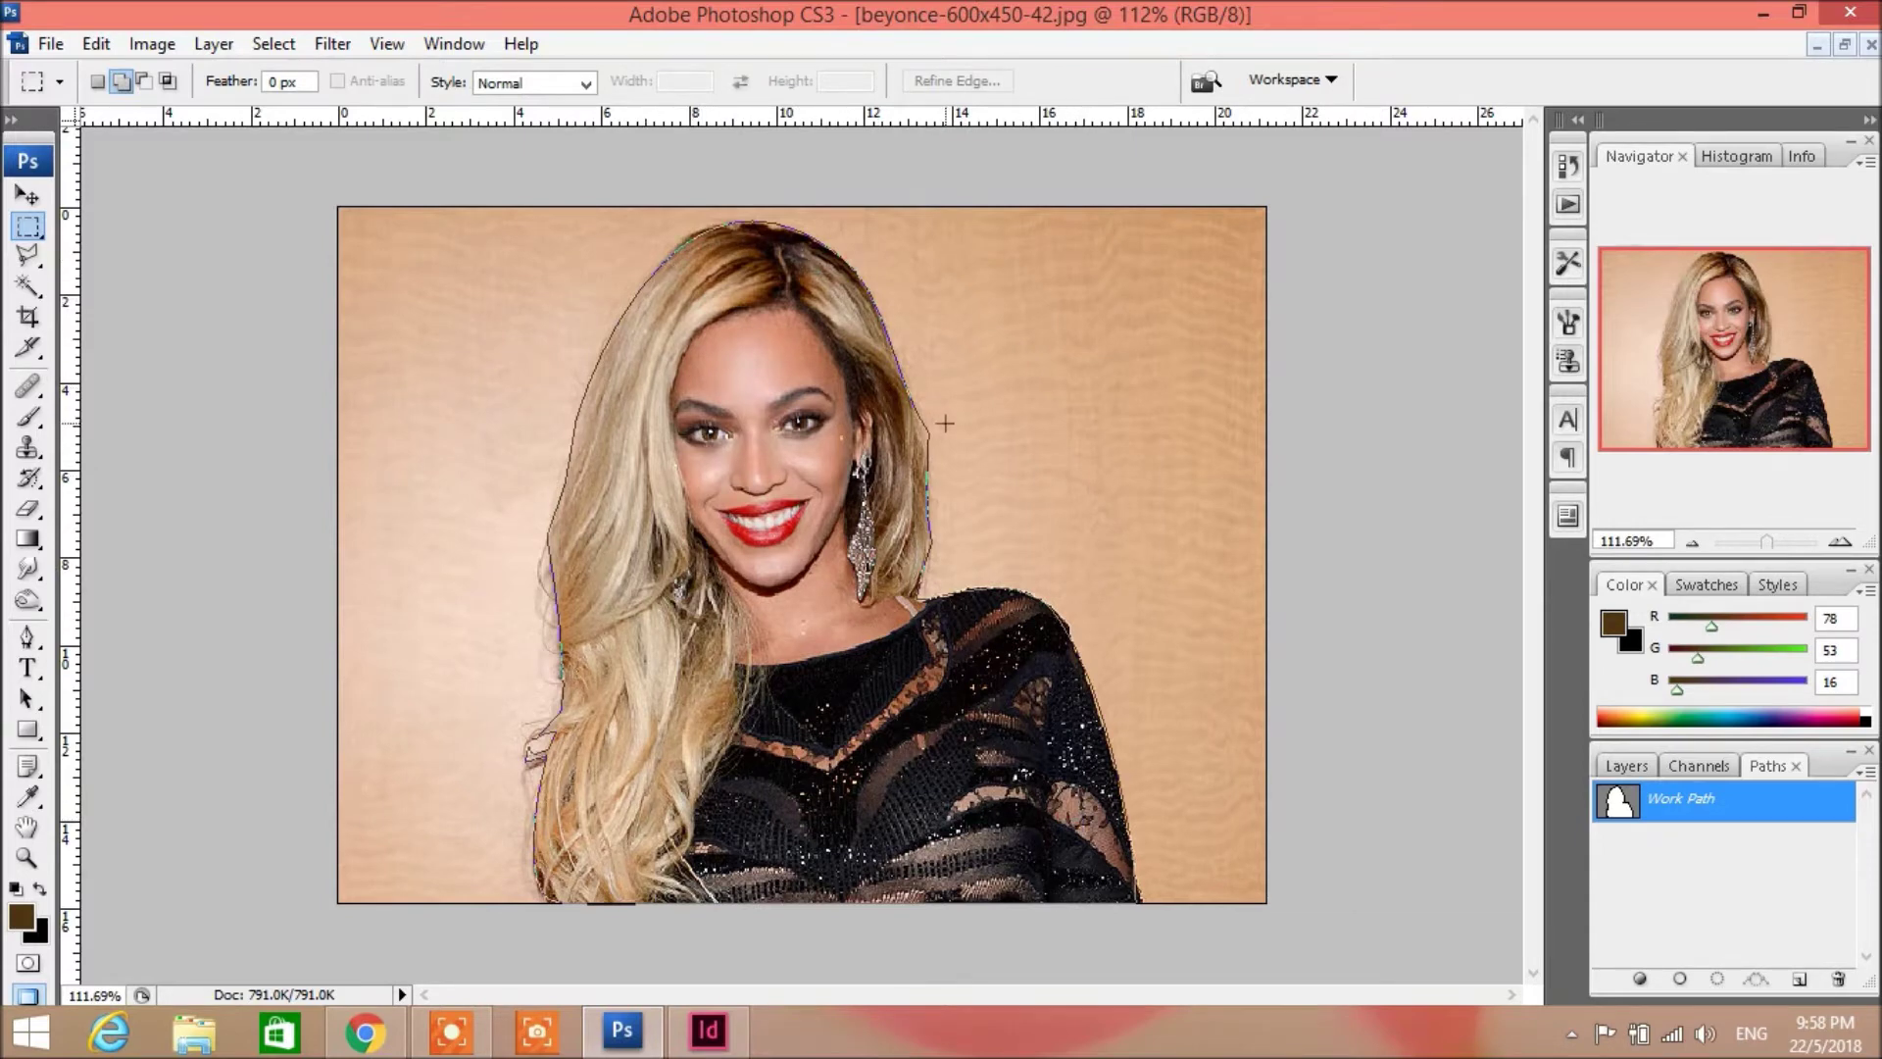
Step: Convert the locked Background into a regular layer with the default name, and check its visibility by toggling it off and on
{"action": "left_click", "coordinate": [1693, 768]}
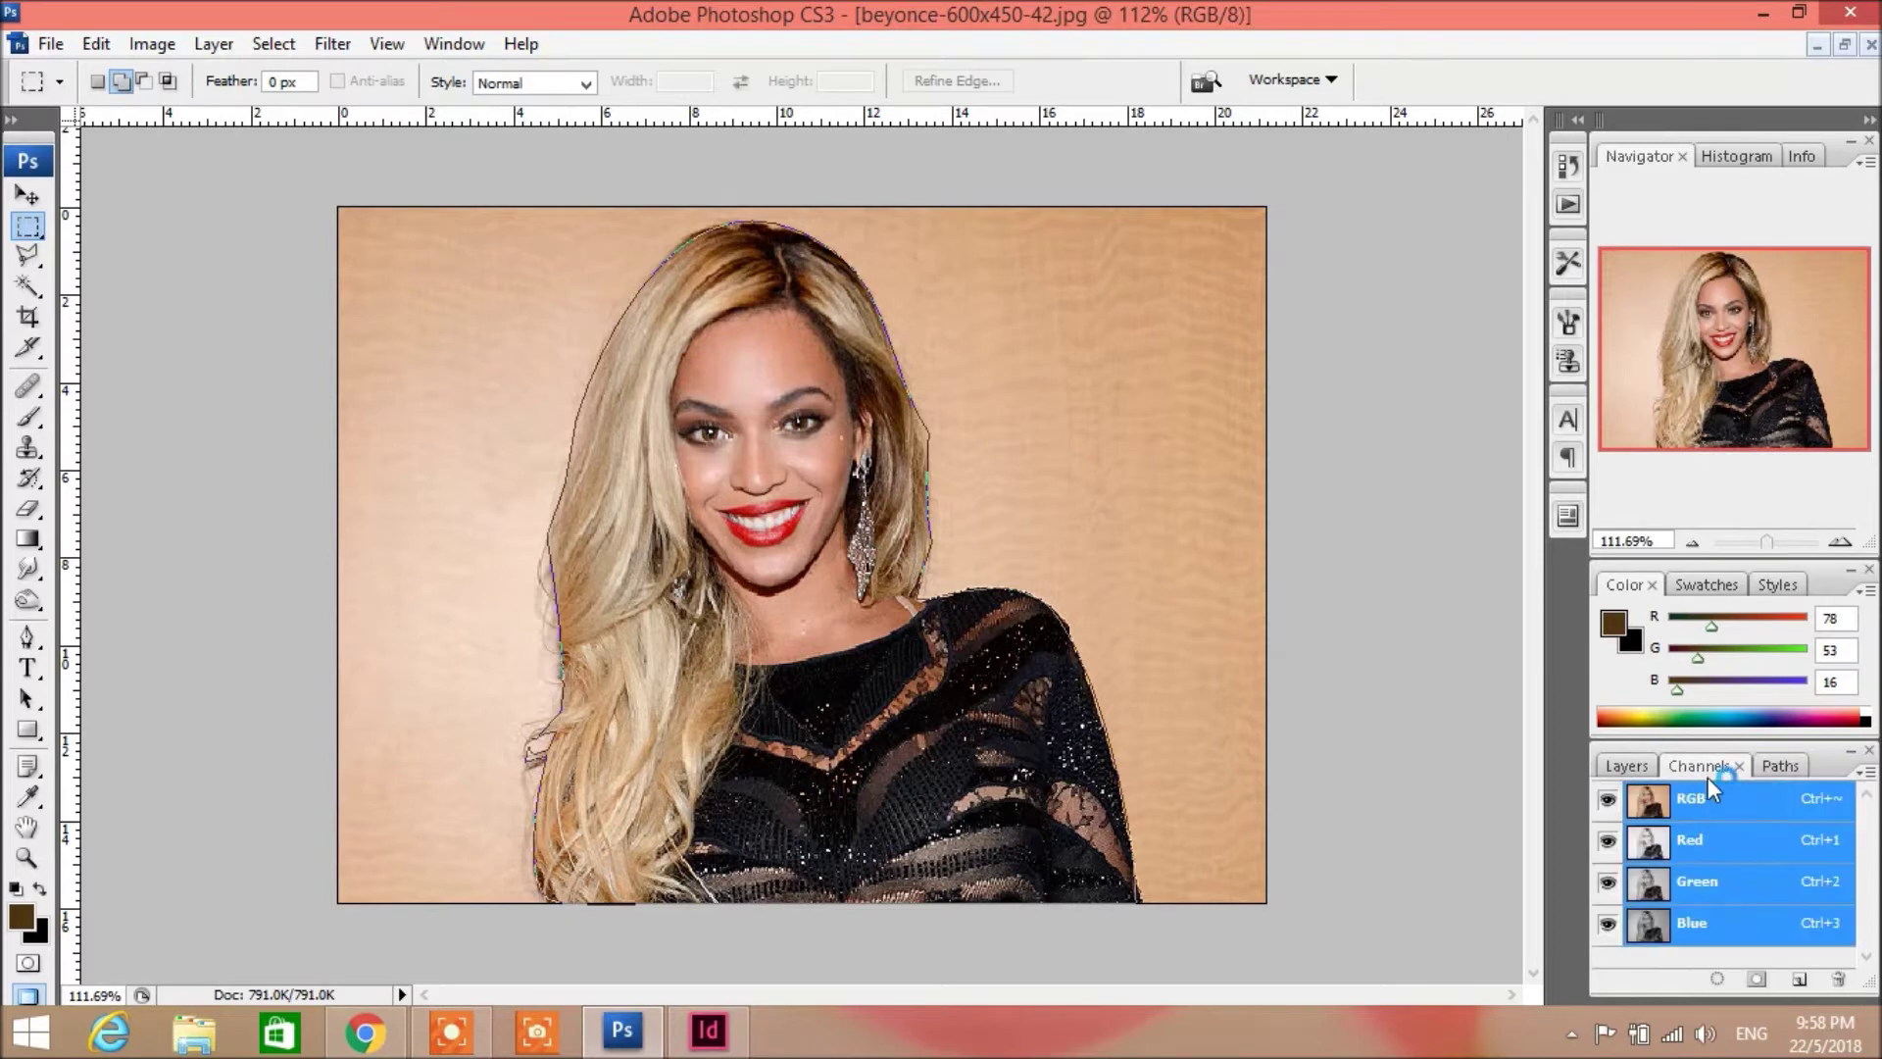
{"action": "left_click", "coordinate": [1623, 768]}
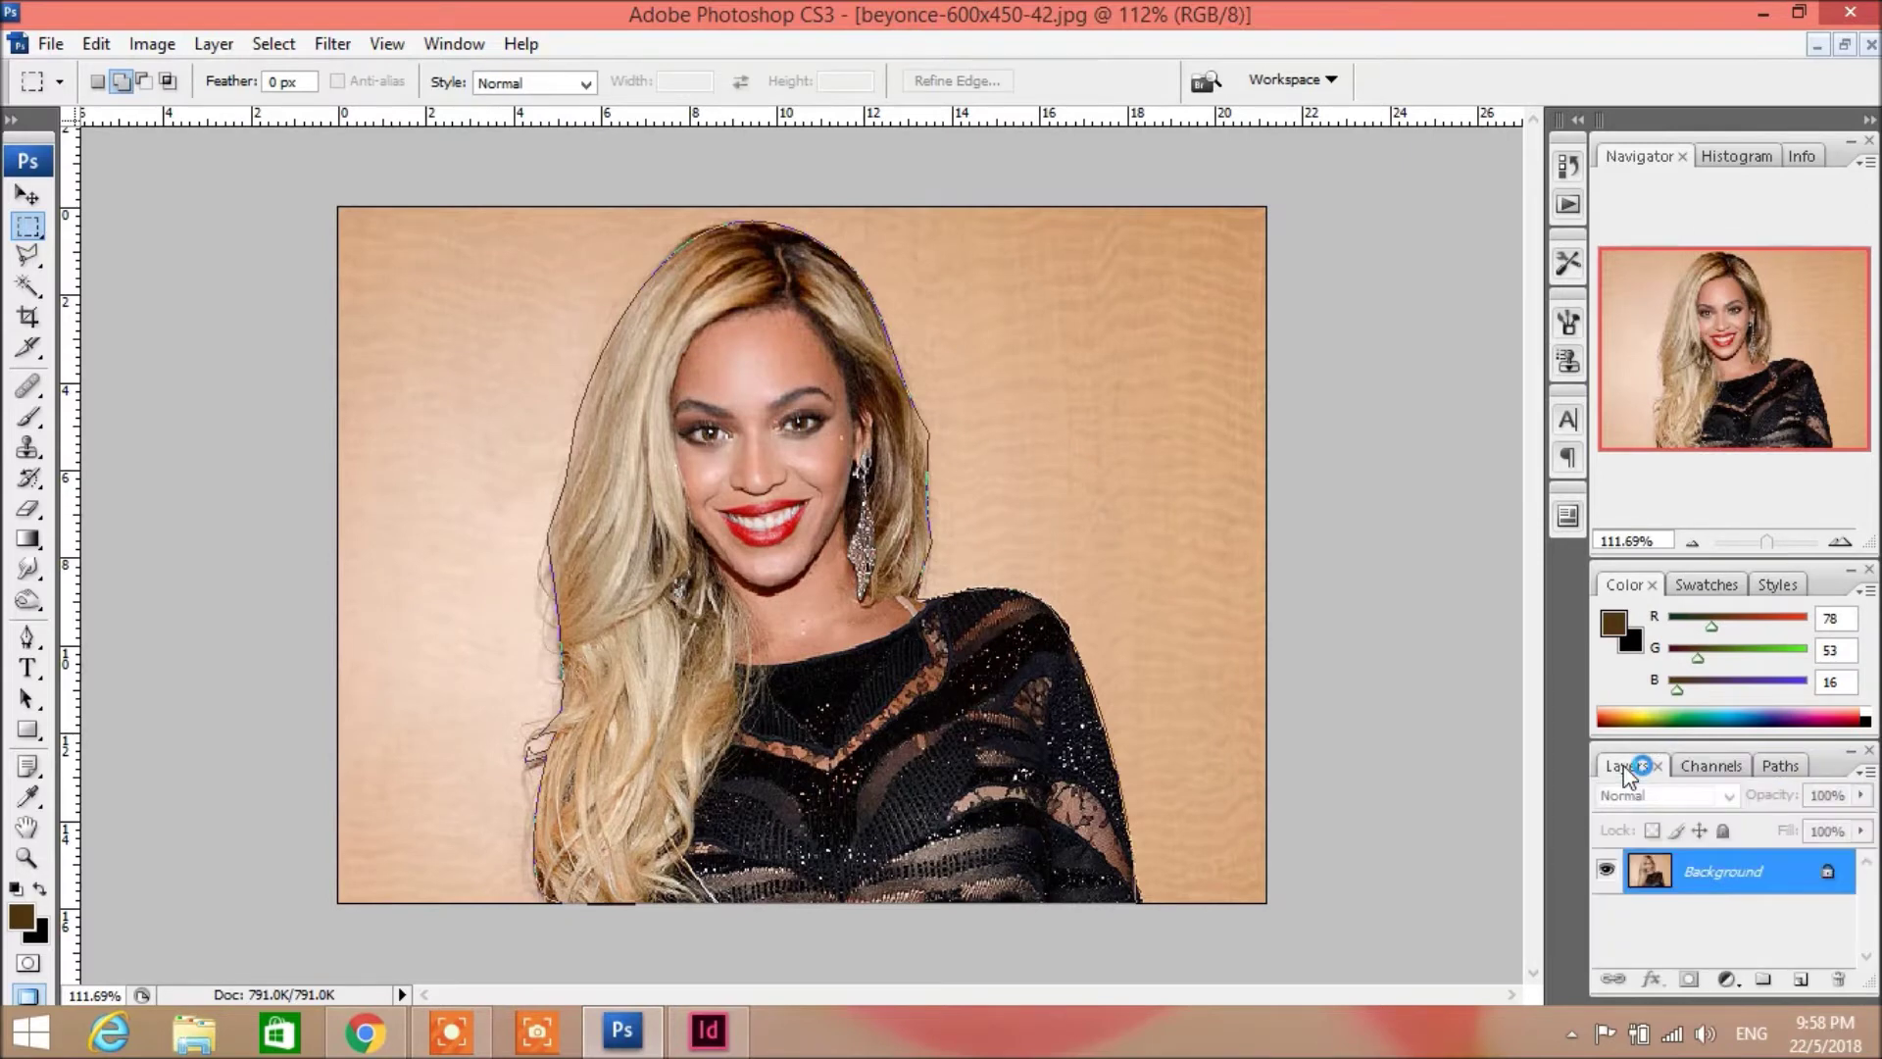
{"action": "double_click", "coordinate": [1667, 871]}
{"action": "left_click", "coordinate": [1167, 331]}
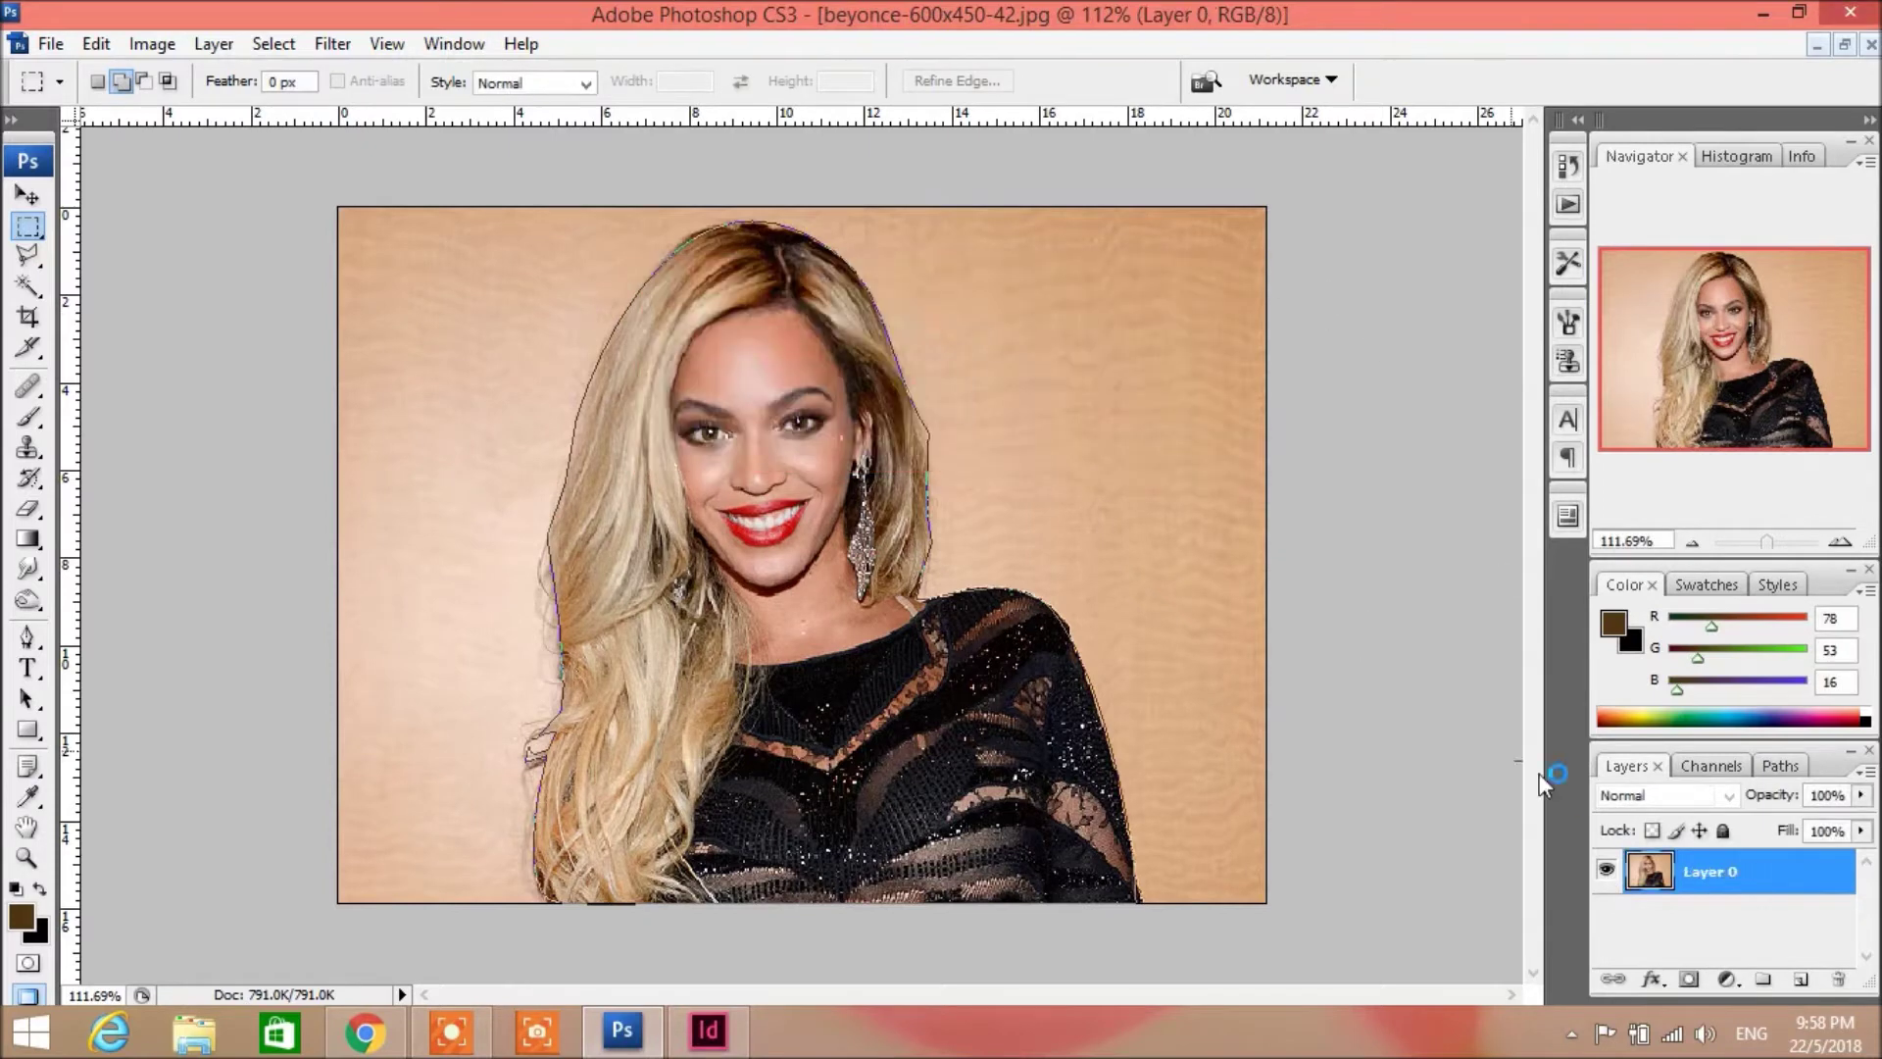
{"action": "left_click", "coordinate": [1604, 872]}
{"action": "left_click", "coordinate": [1605, 872]}
Step: Save the work path as Path 1
{"action": "left_click", "coordinate": [1777, 765]}
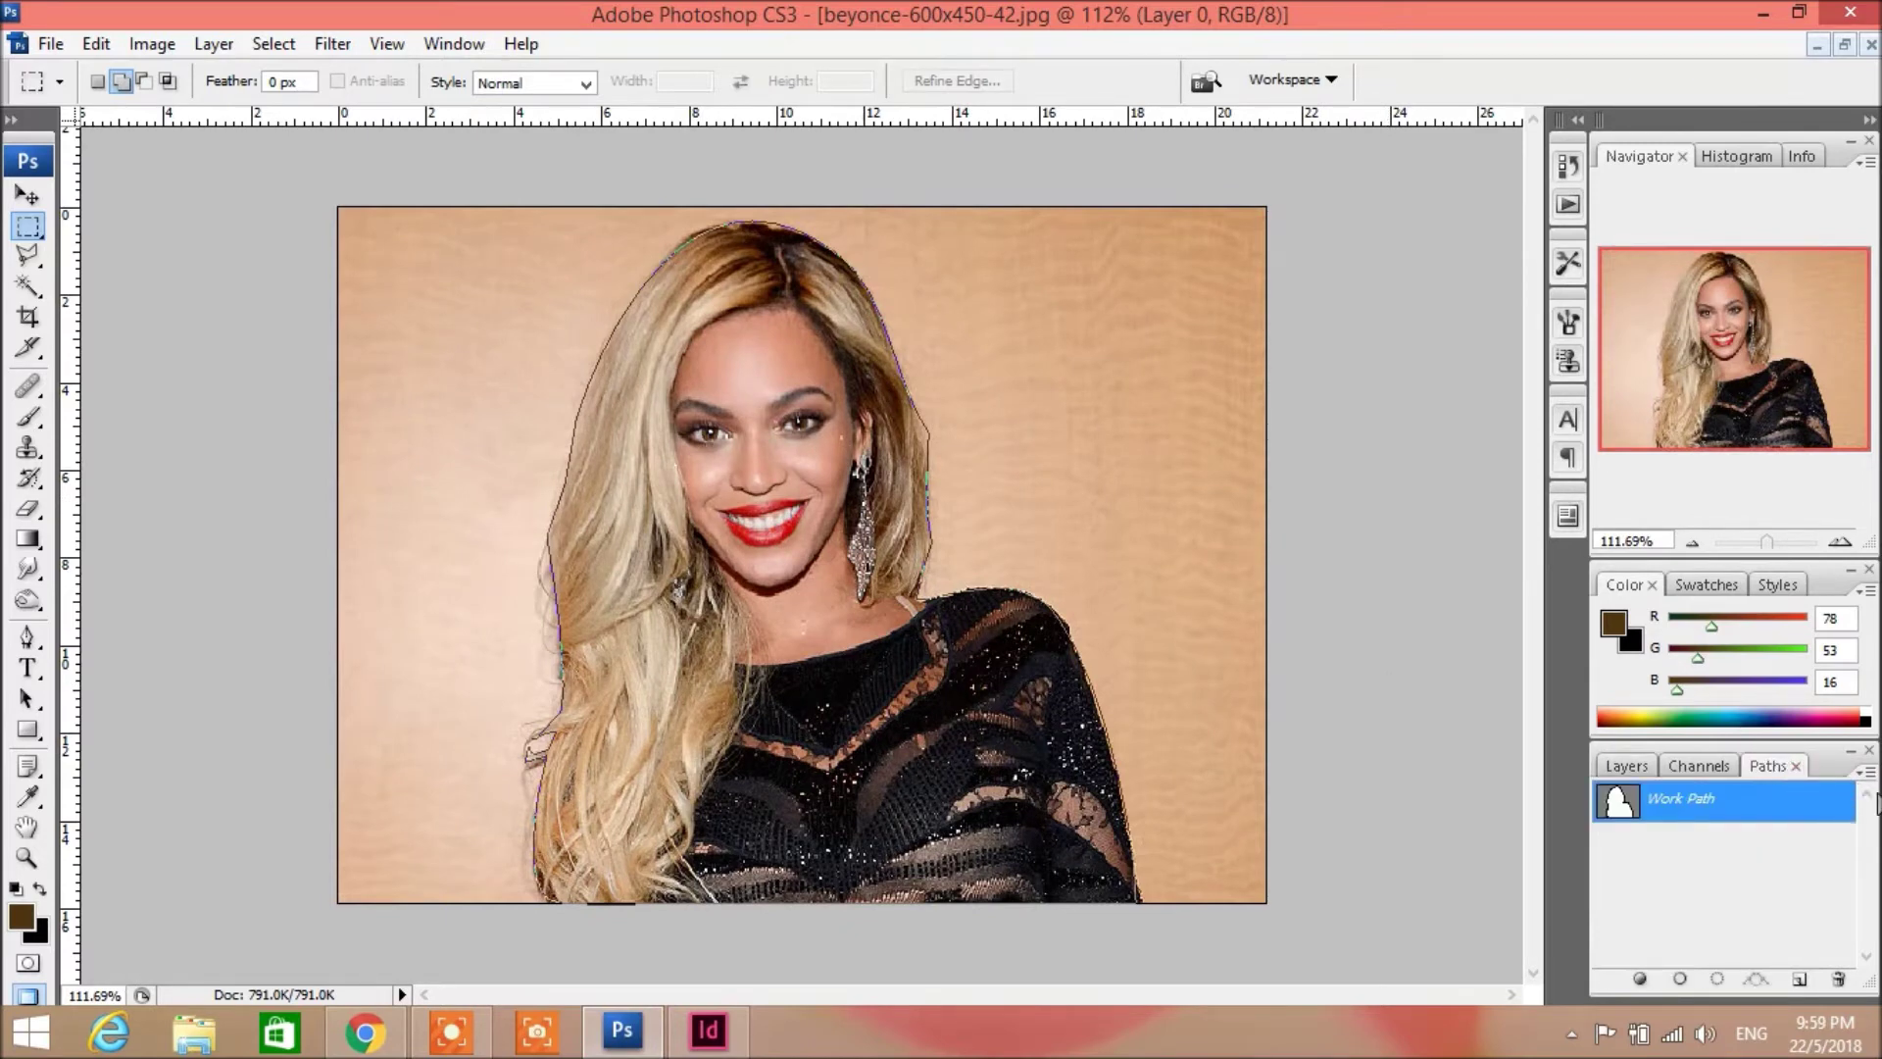
{"action": "left_click", "coordinate": [1869, 773]}
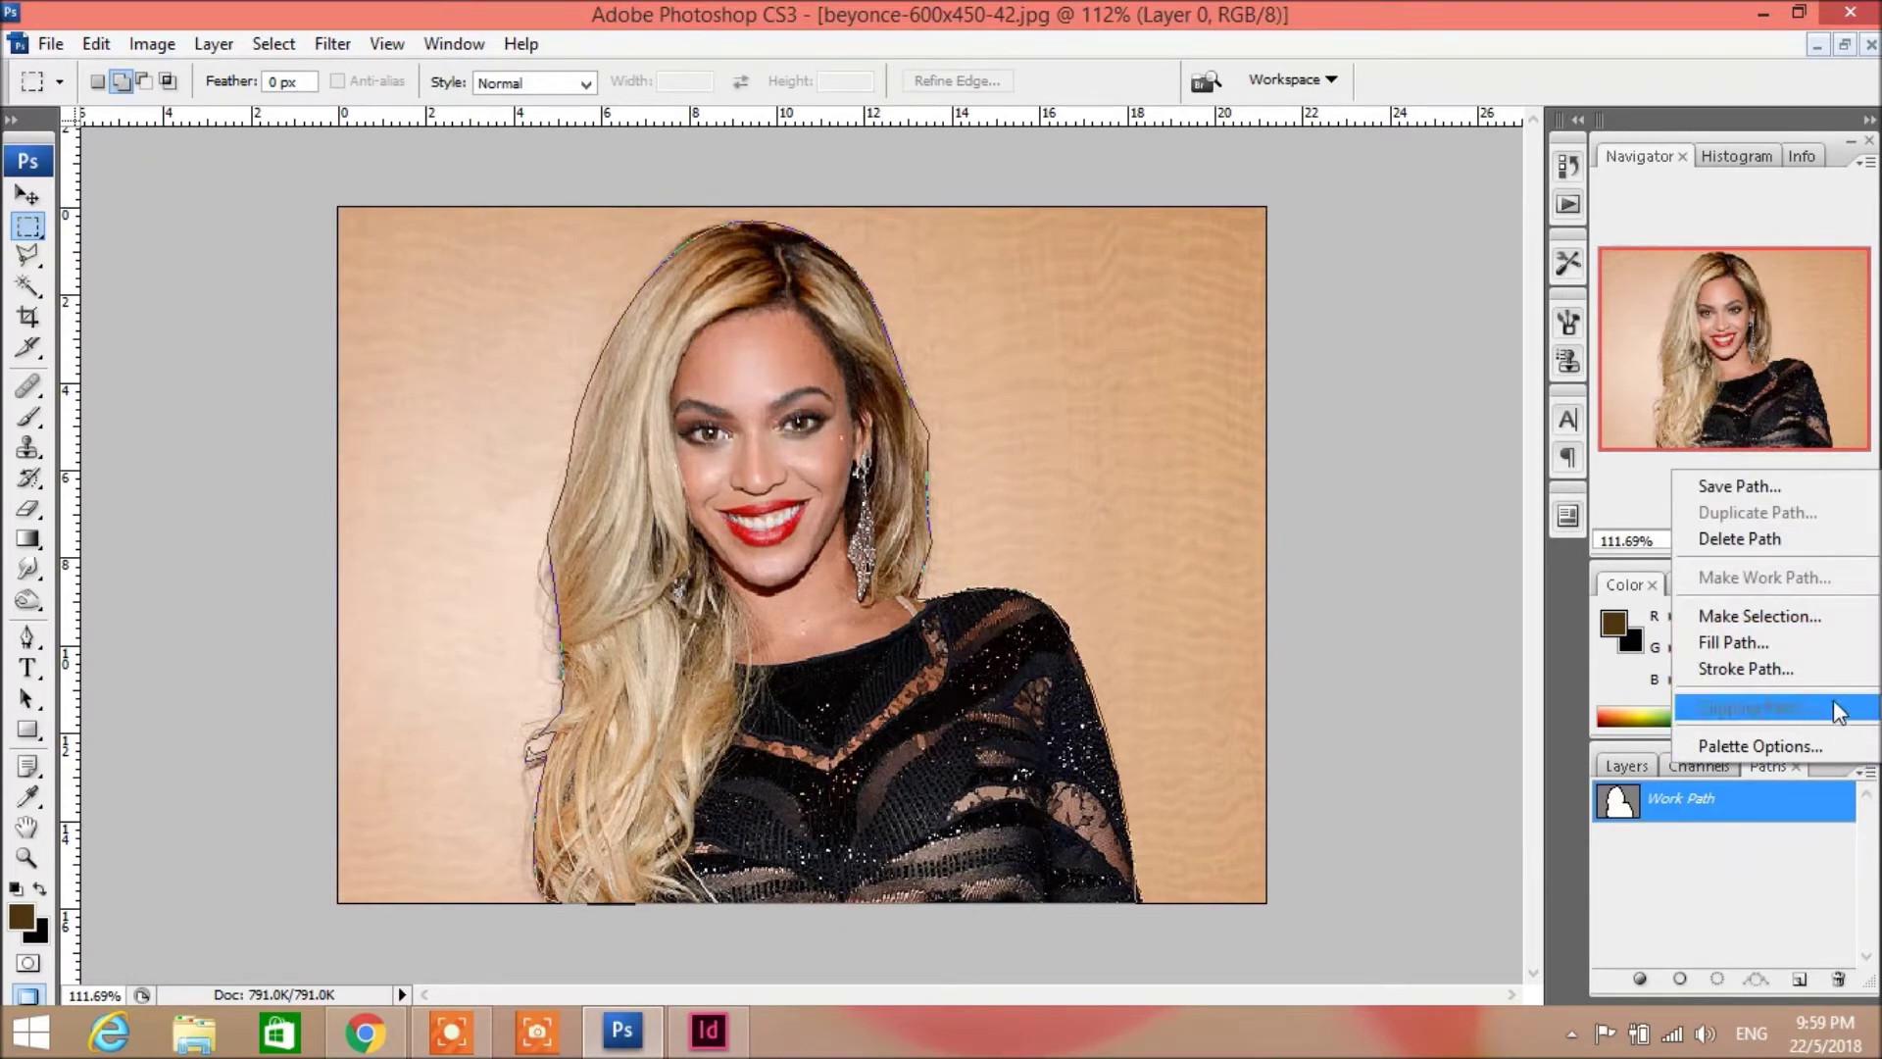
{"action": "left_click", "coordinate": [1799, 487]}
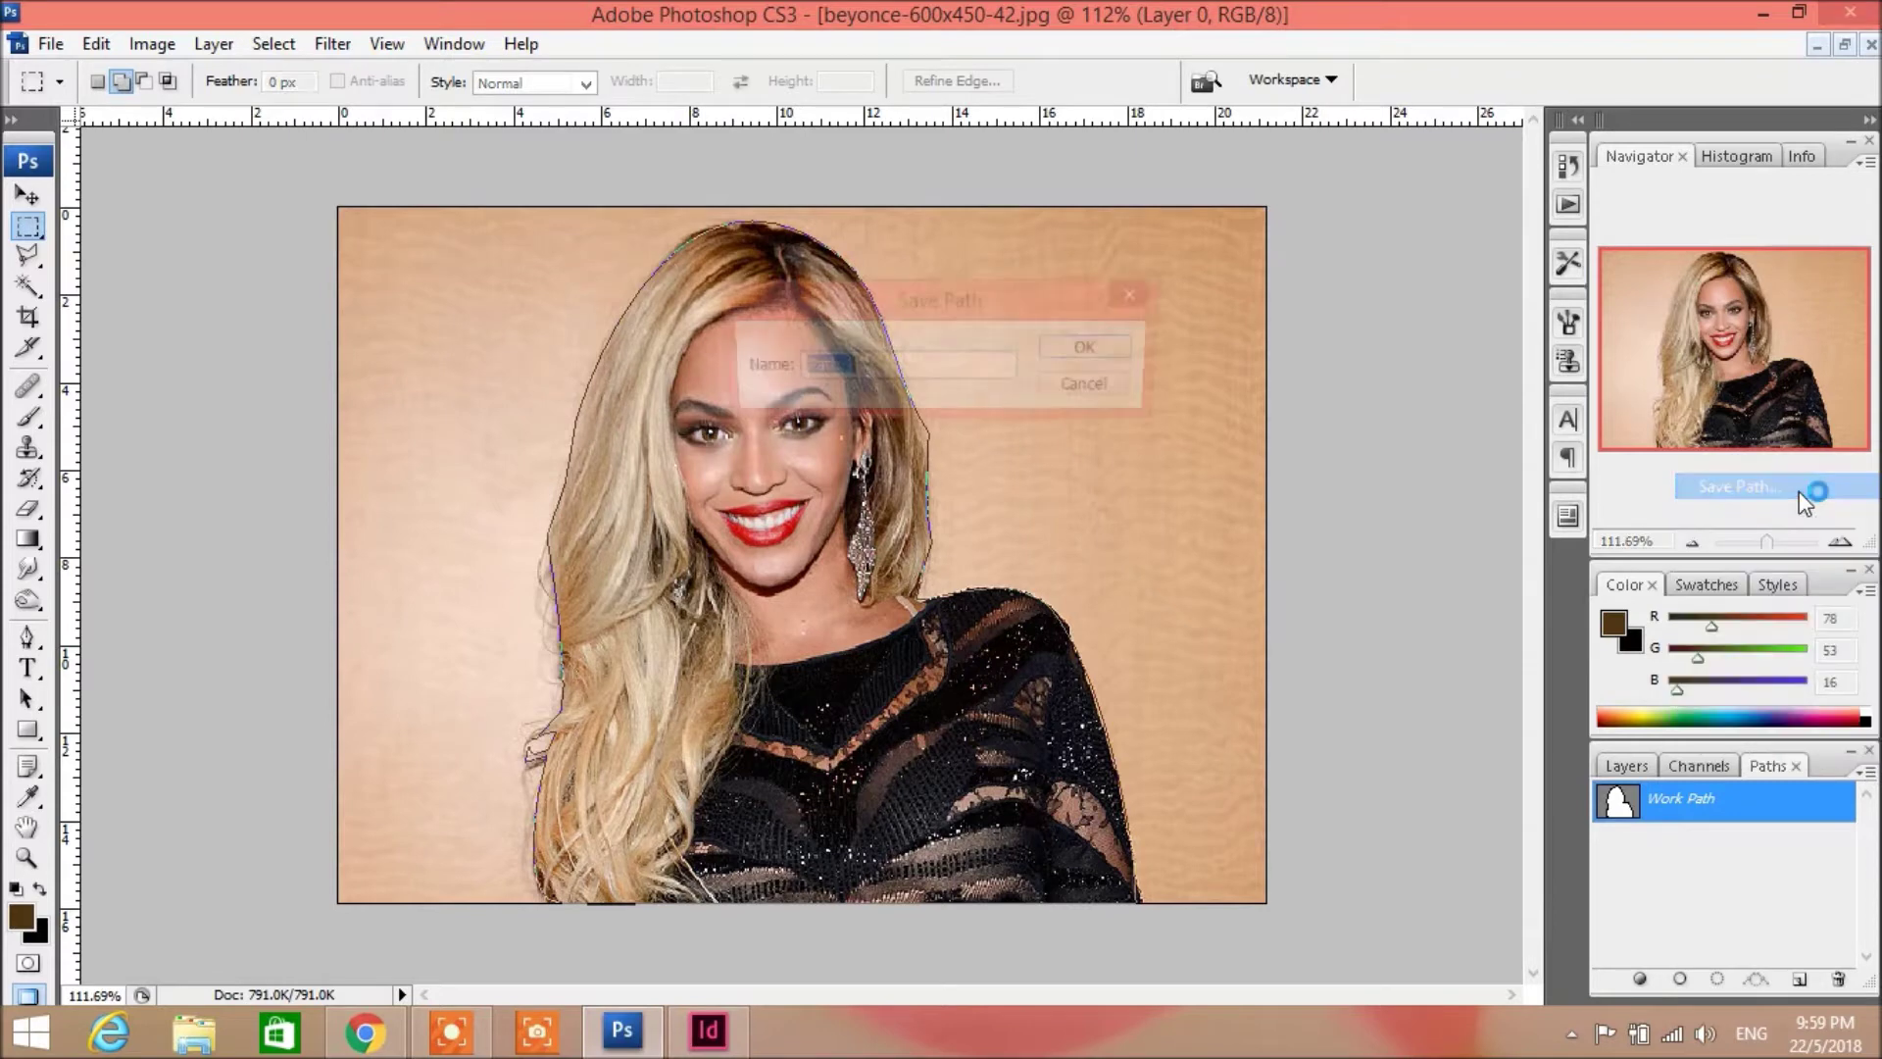
{"action": "left_click", "coordinate": [1100, 349]}
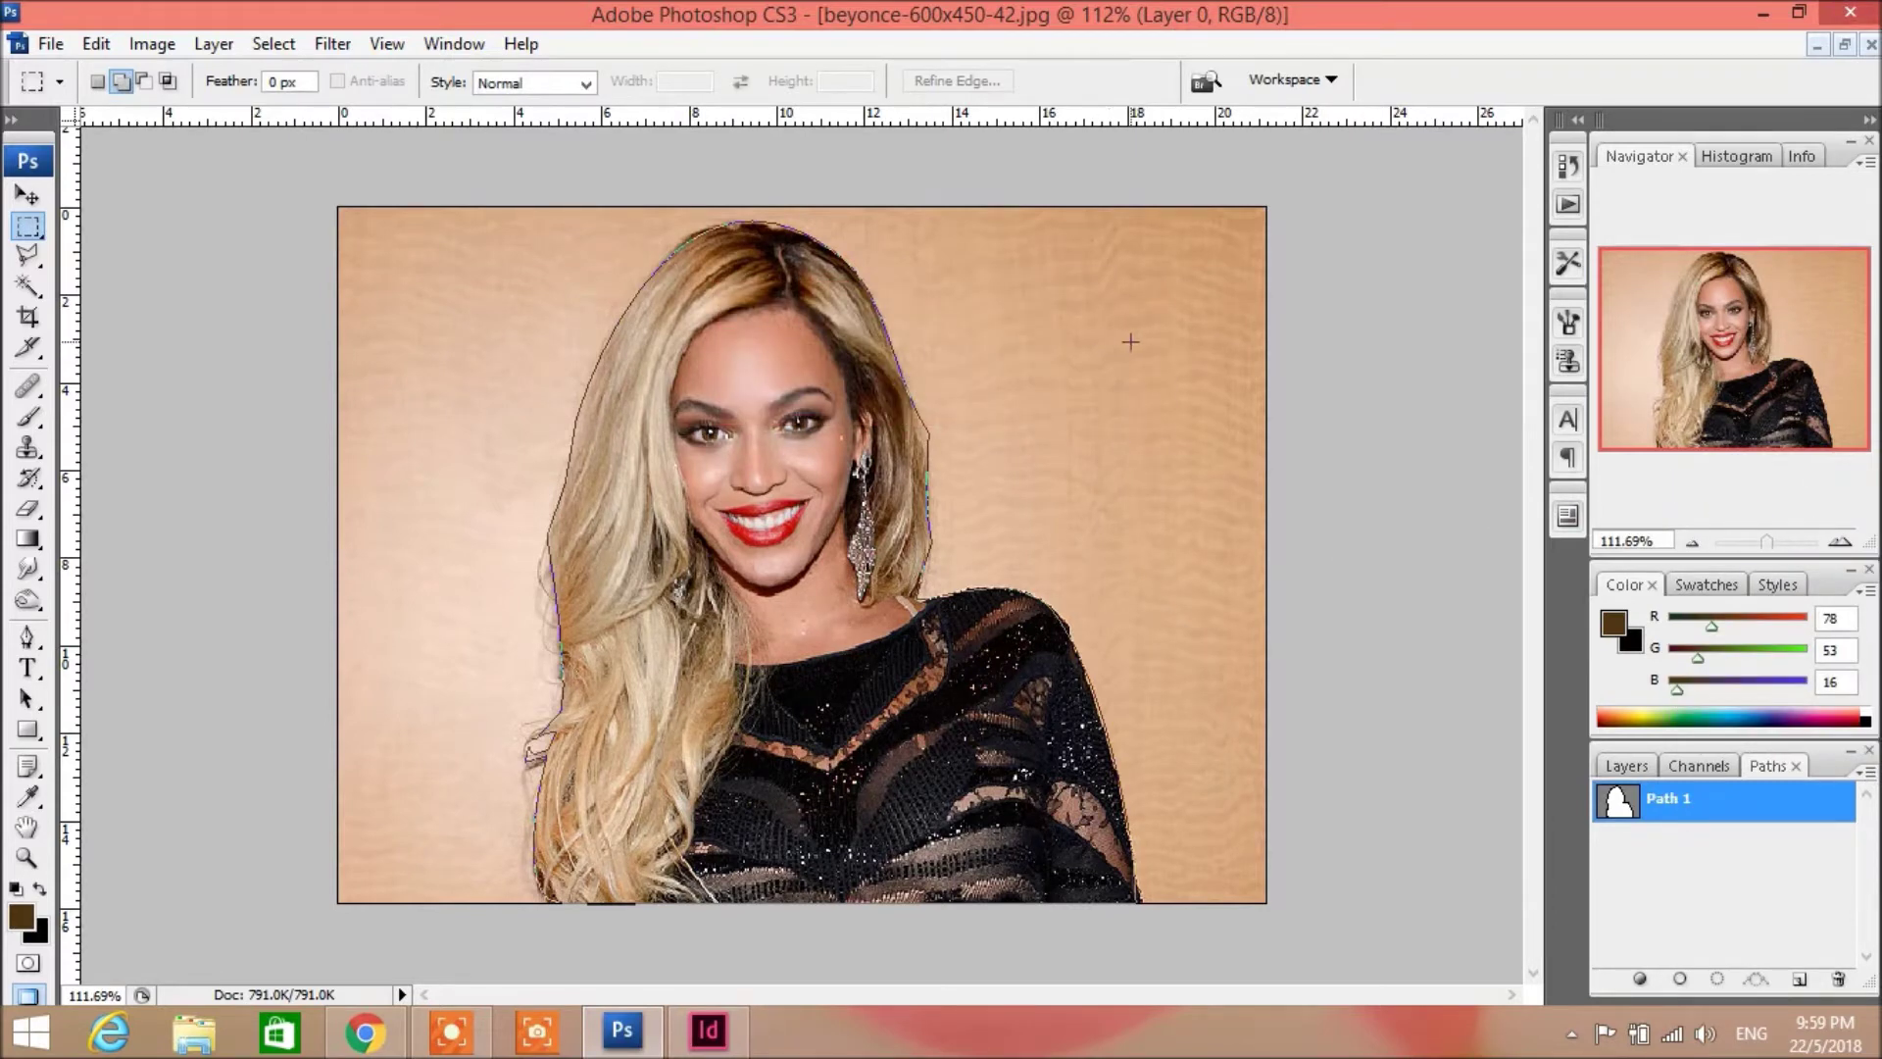
Step: Set Path 1 as the image's clipping path, leaving the flatness empty
{"action": "left_click", "coordinate": [1871, 773]}
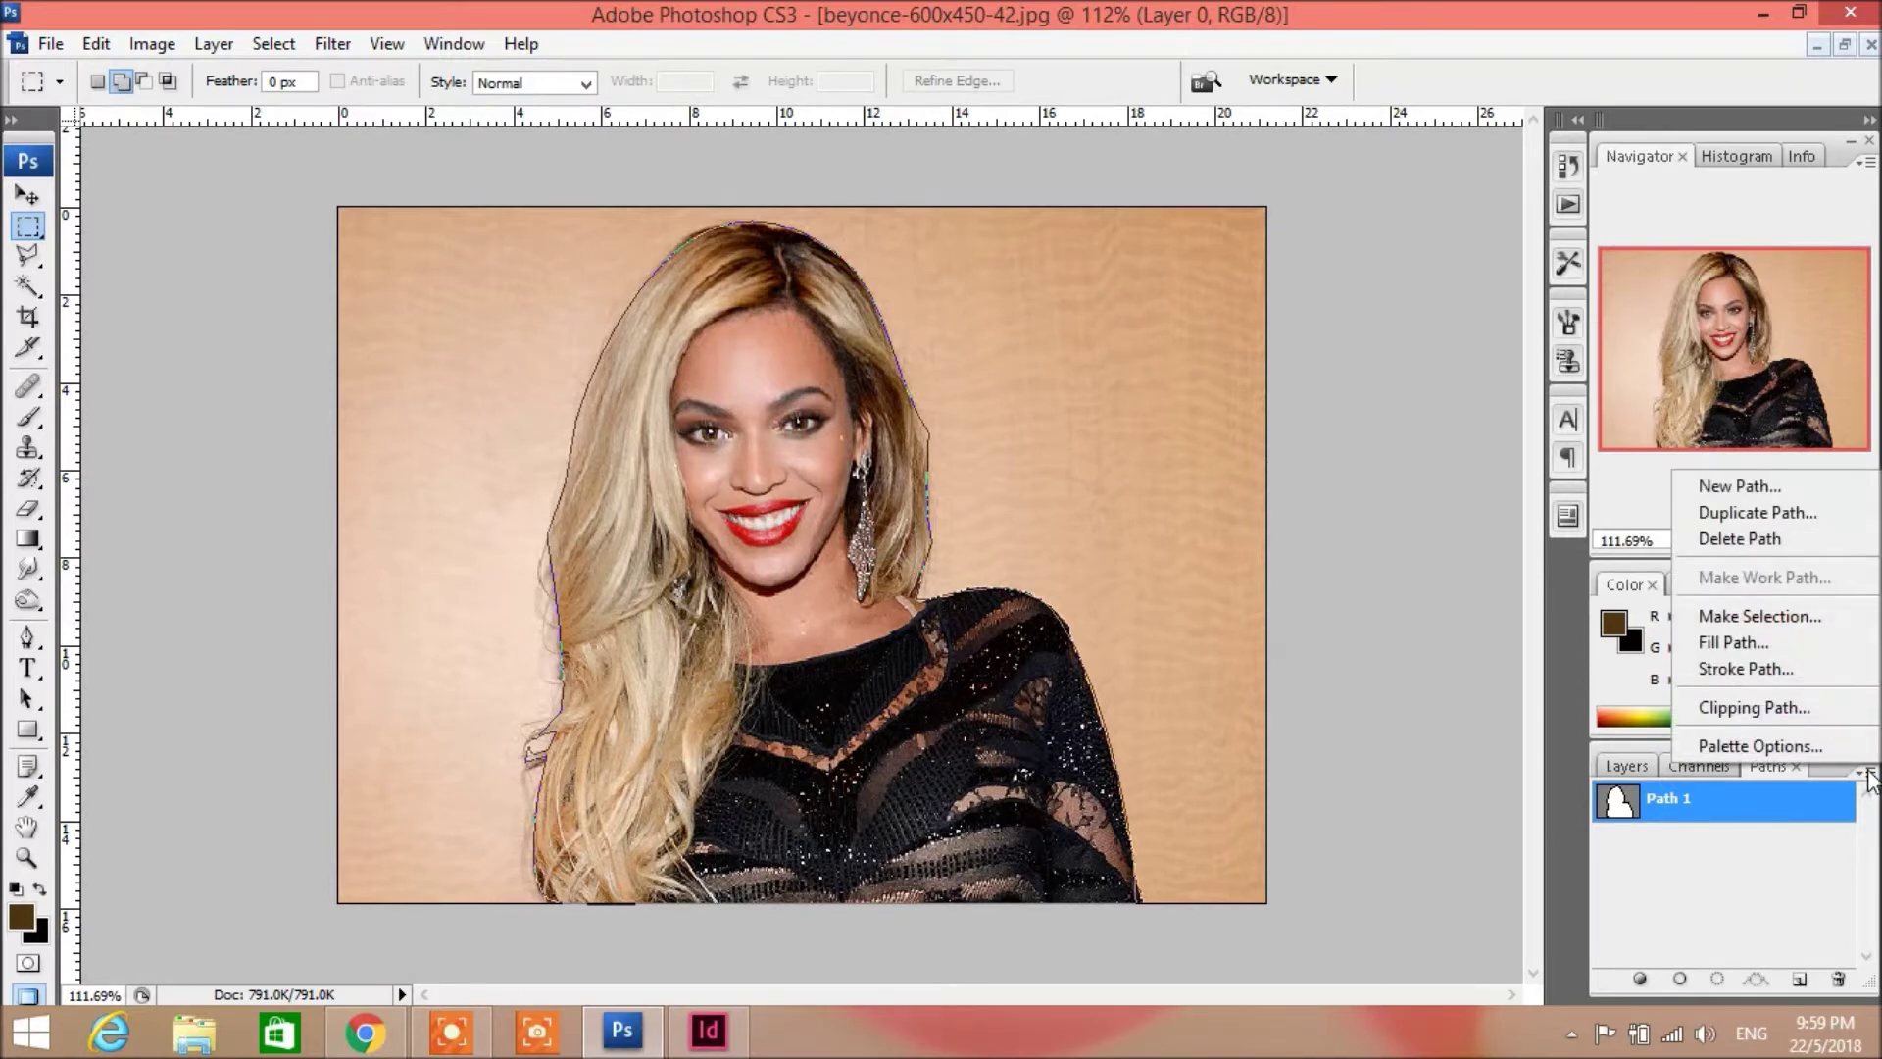
{"action": "left_click", "coordinate": [1804, 706]}
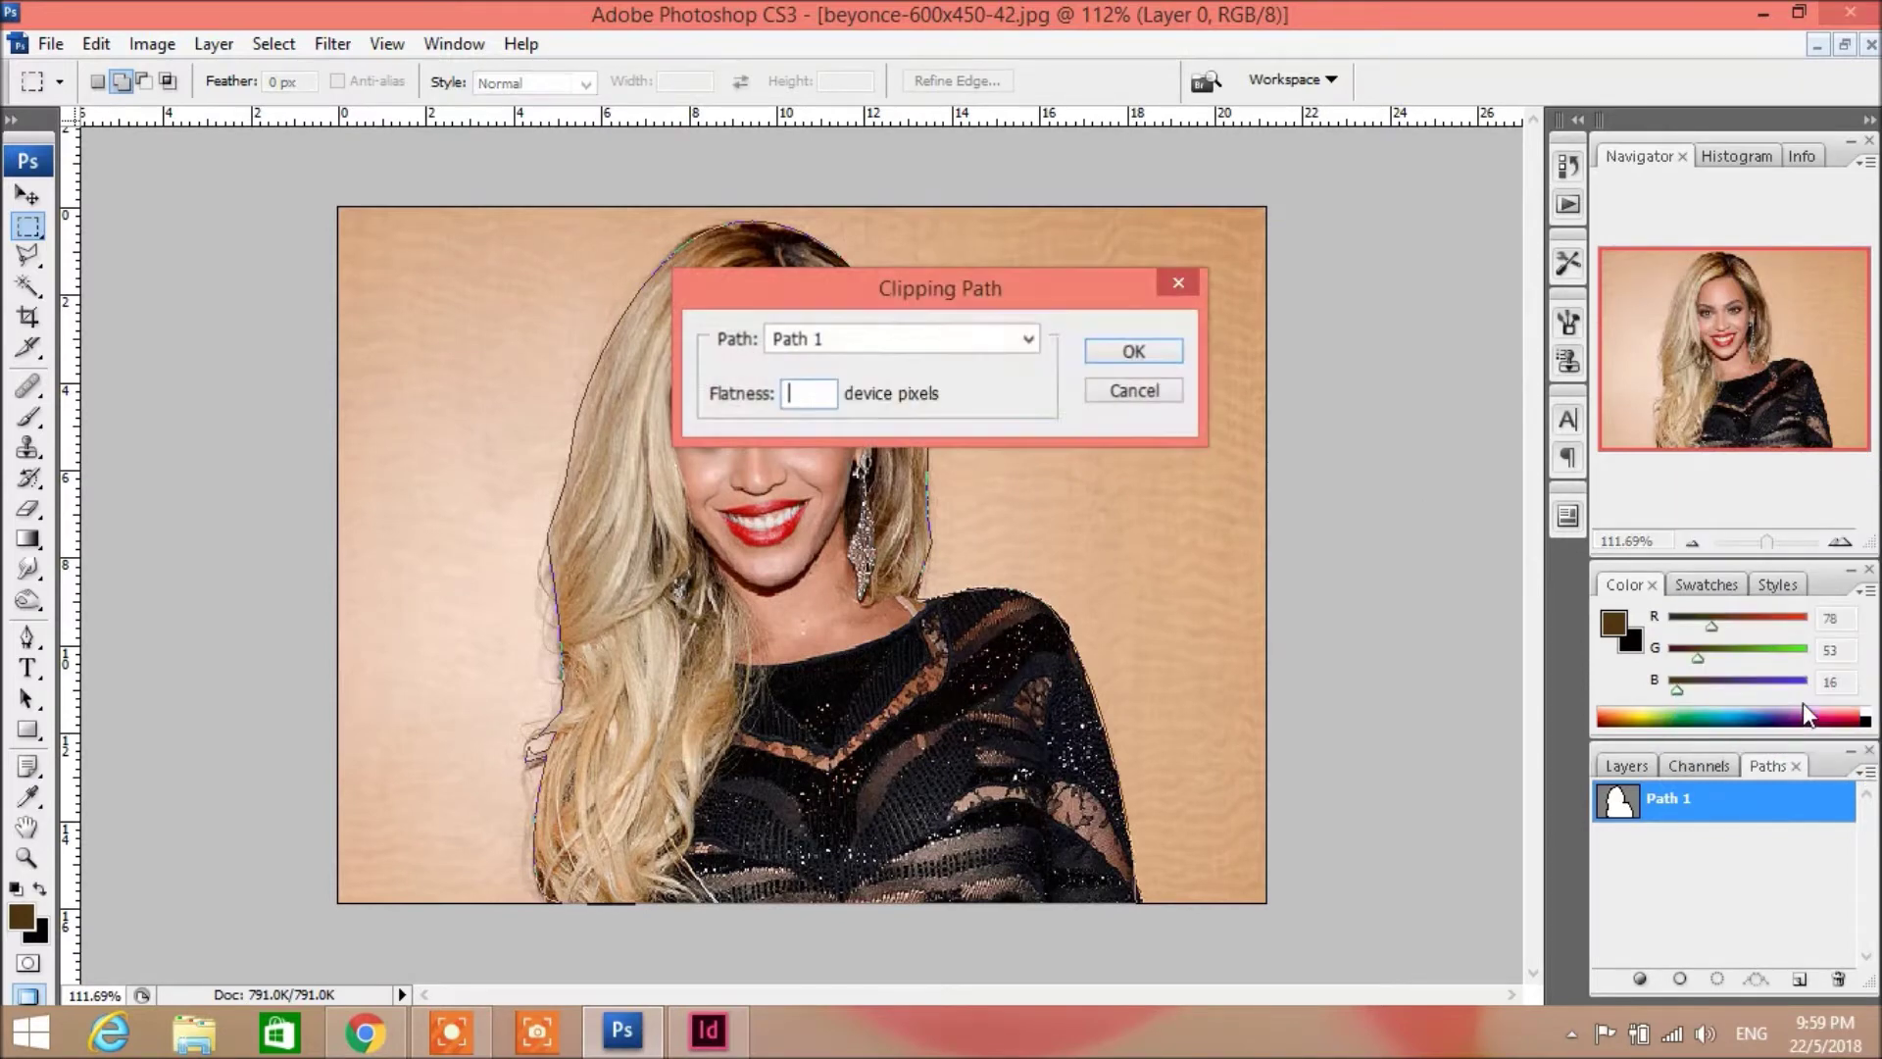
{"action": "left_click", "coordinate": [1135, 354]}
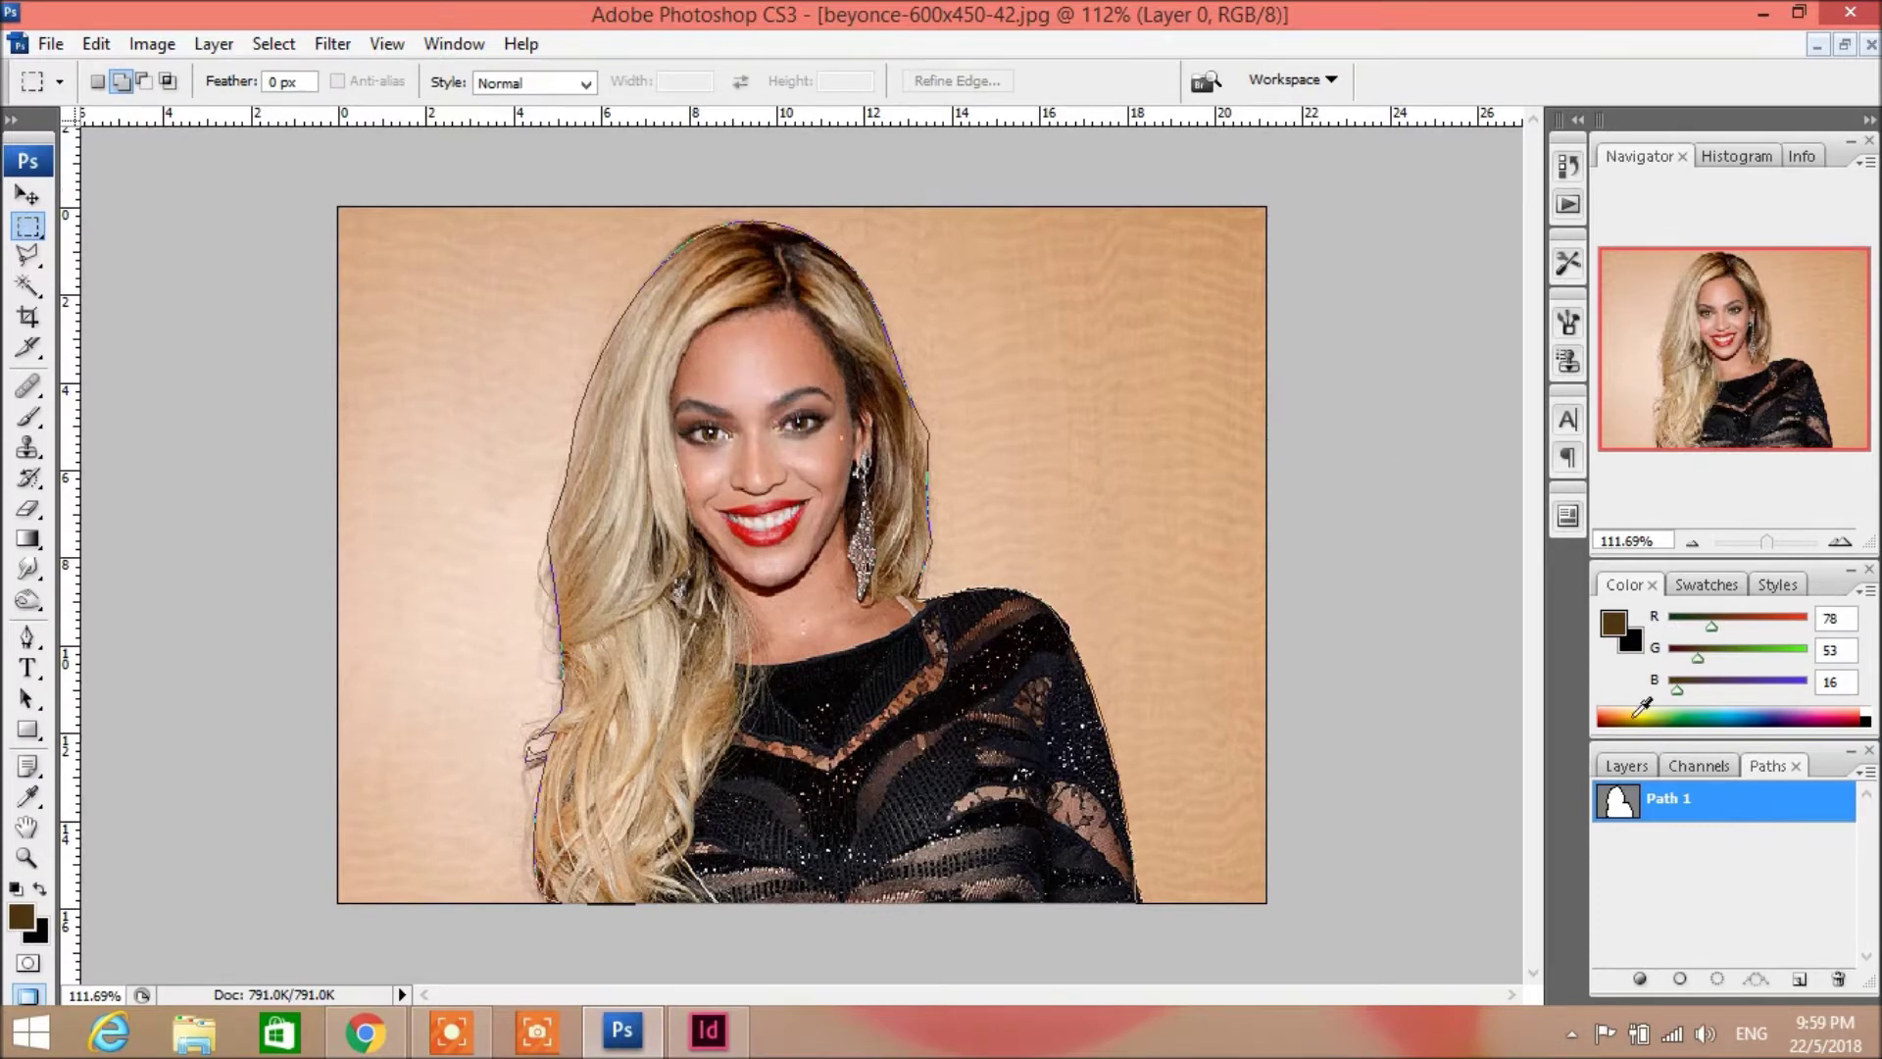
Step: Set up saving the image as a TIFF copy named tftfyuu on the Desktop
{"action": "left_click", "coordinate": [1628, 766]}
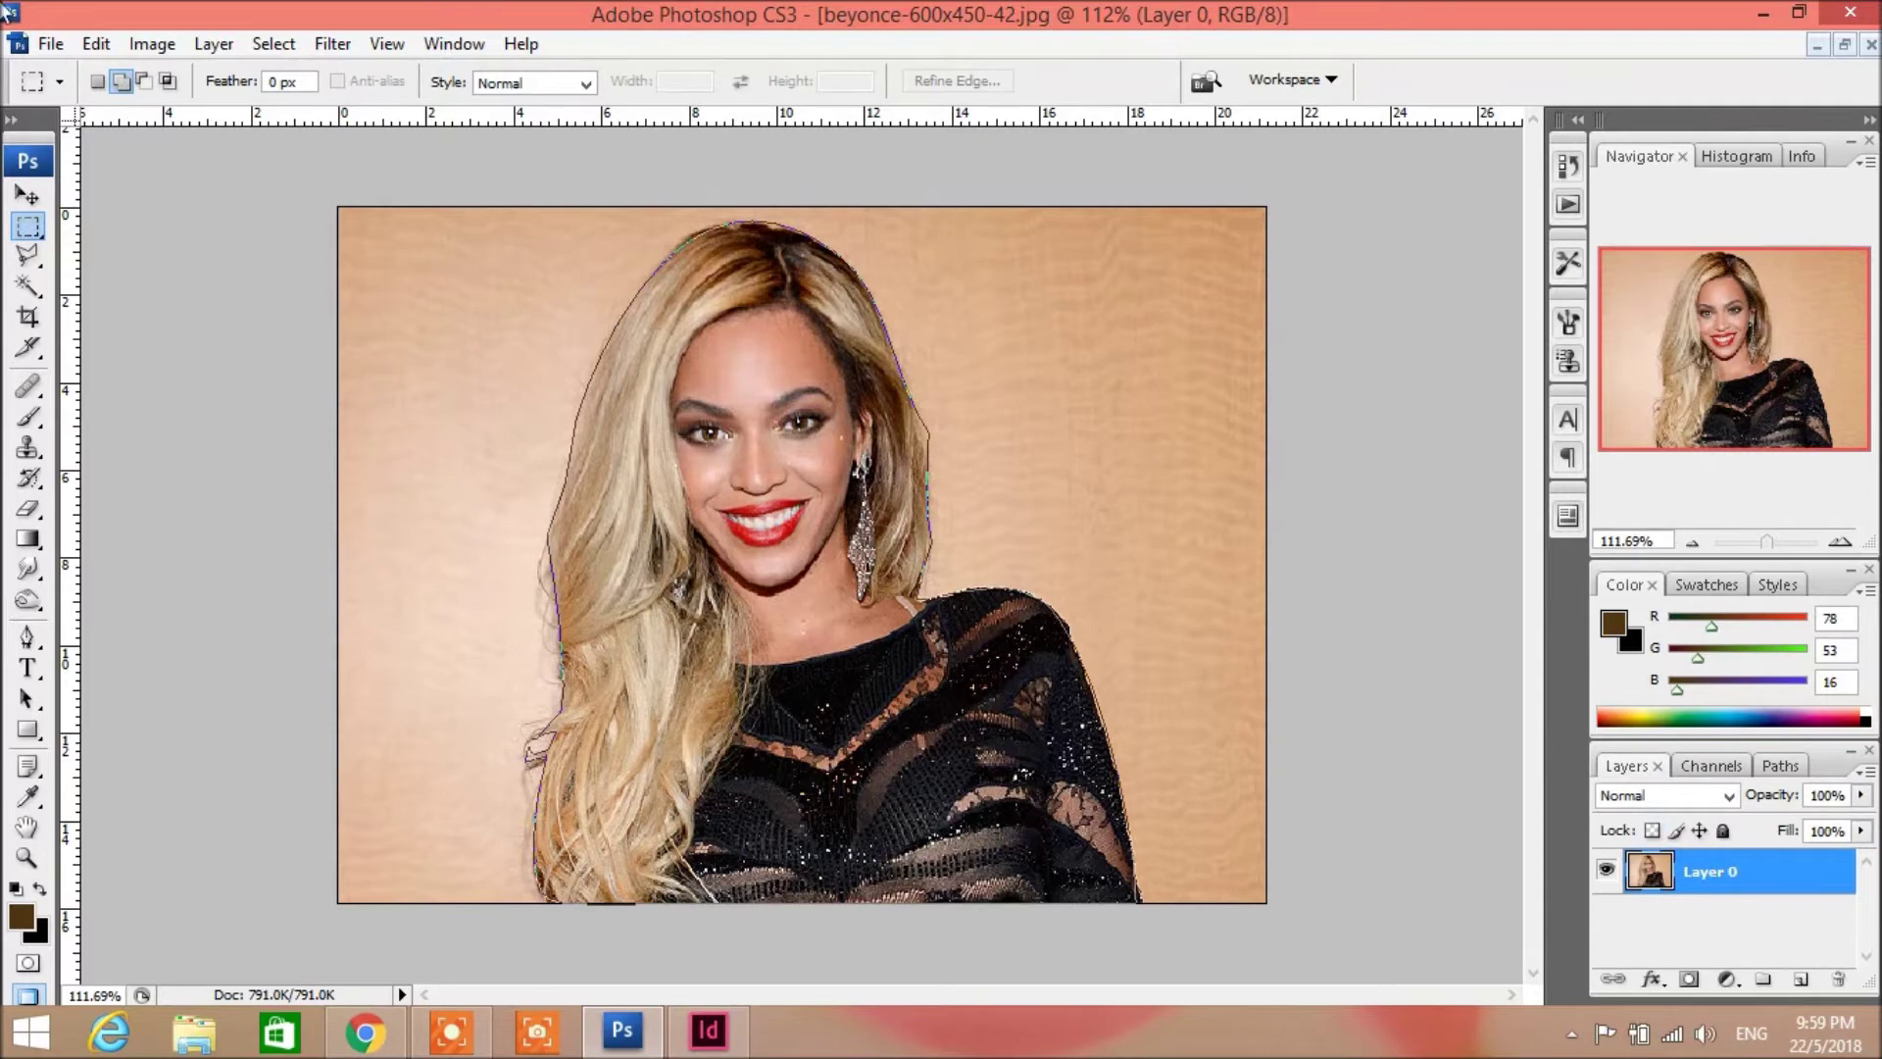
{"action": "left_click", "coordinate": [50, 43]}
{"action": "mouse_move", "coordinate": [96, 43]}
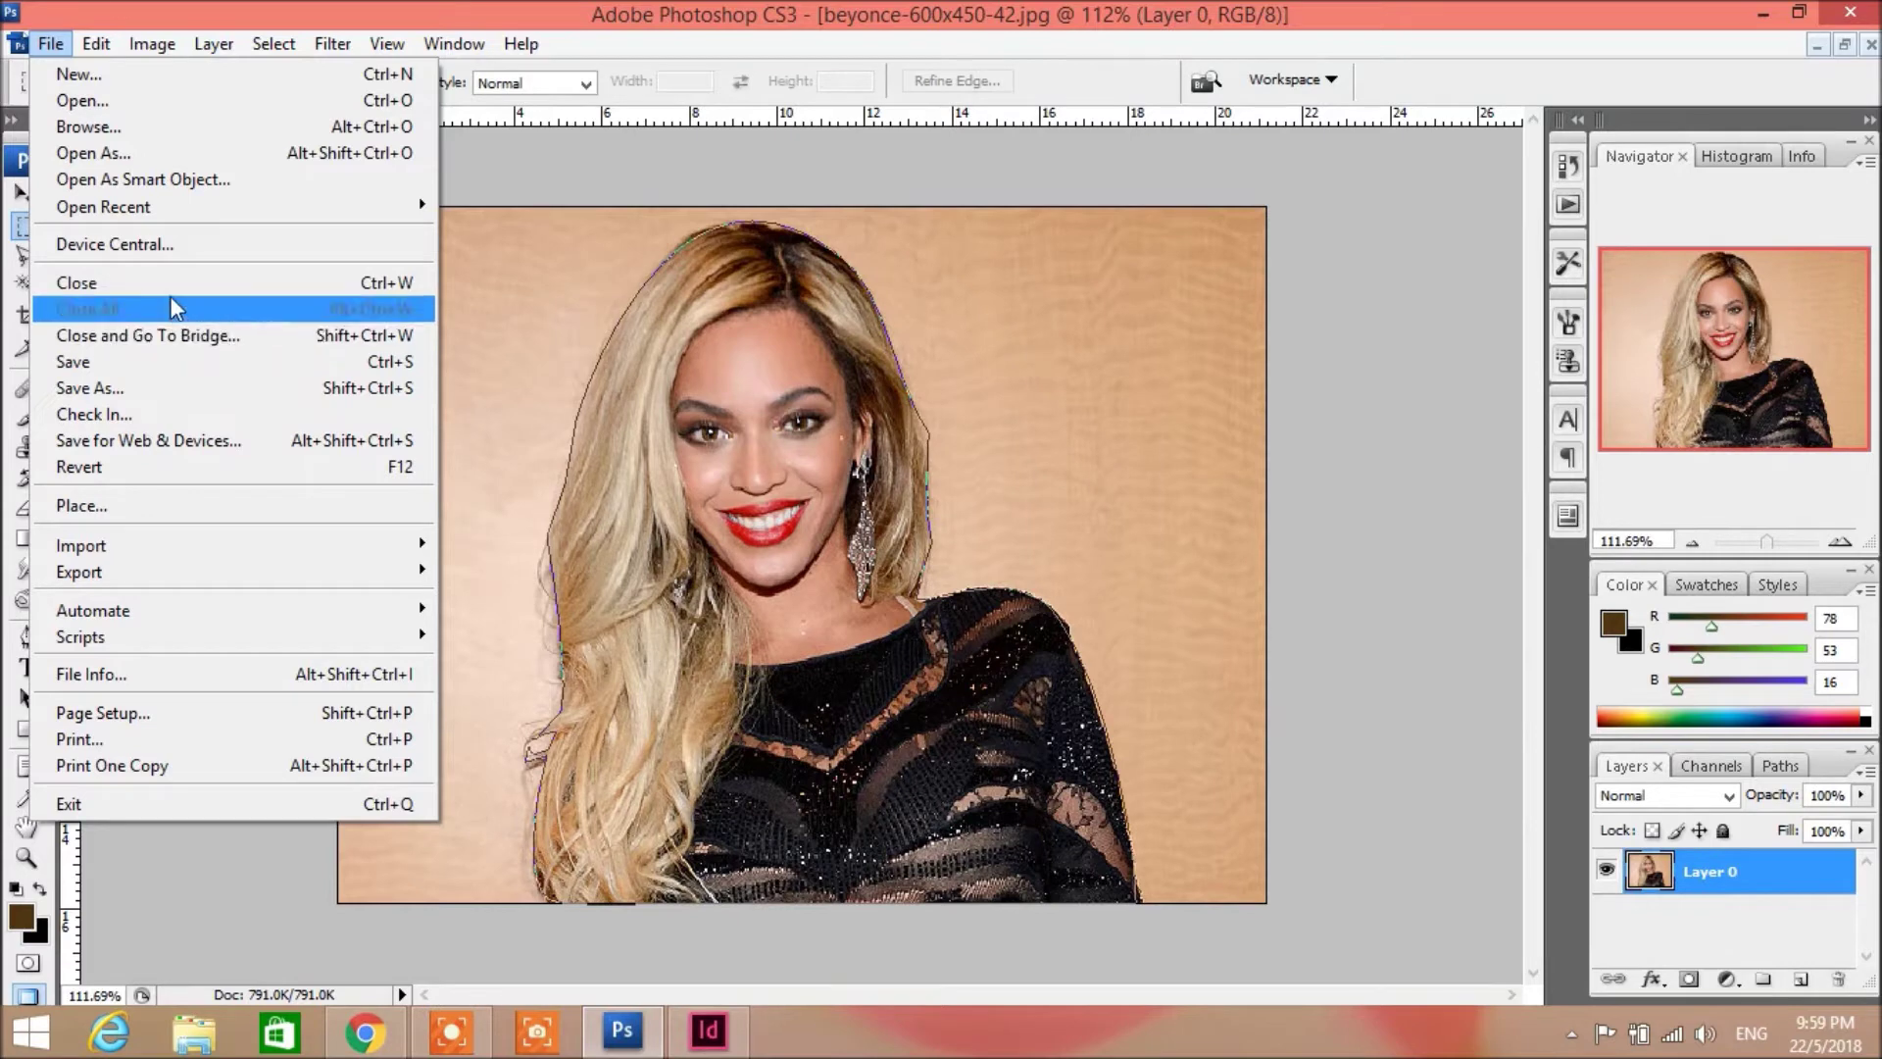
{"action": "left_click", "coordinate": [166, 390]}
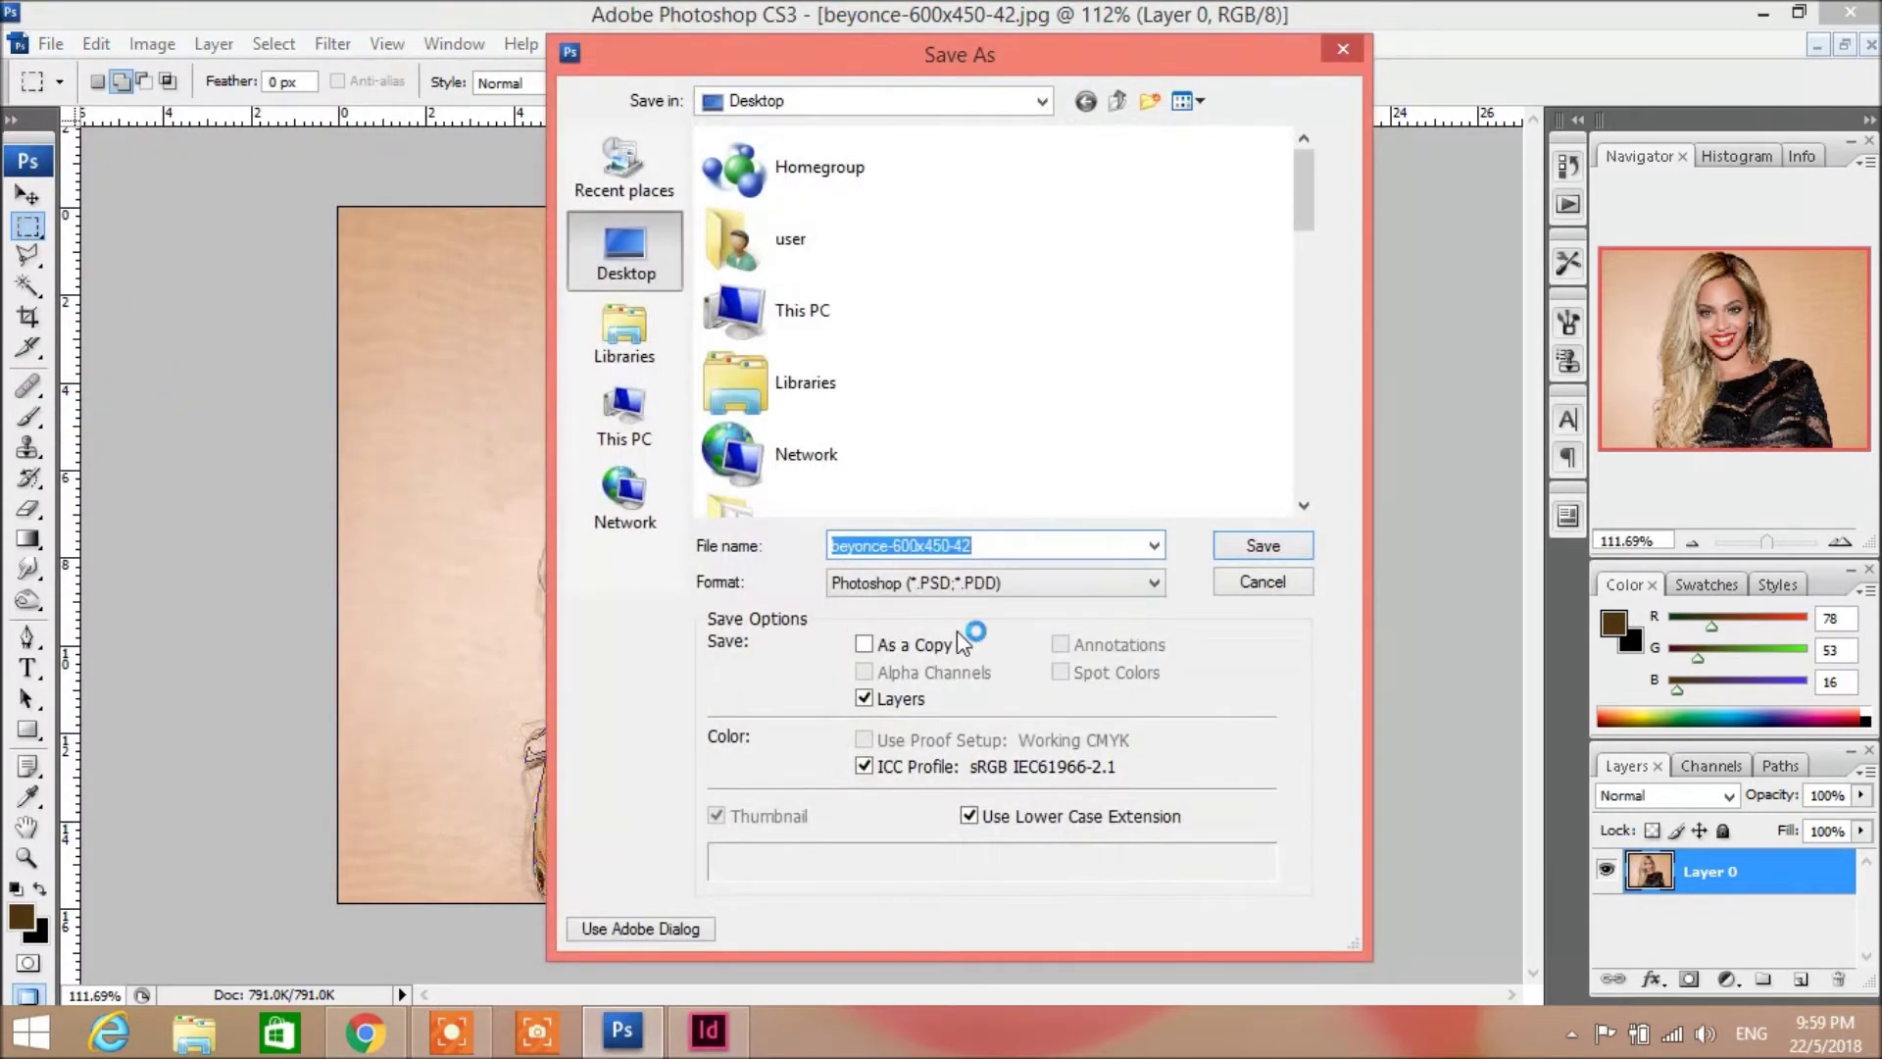
{"action": "left_click", "coordinate": [1005, 584]}
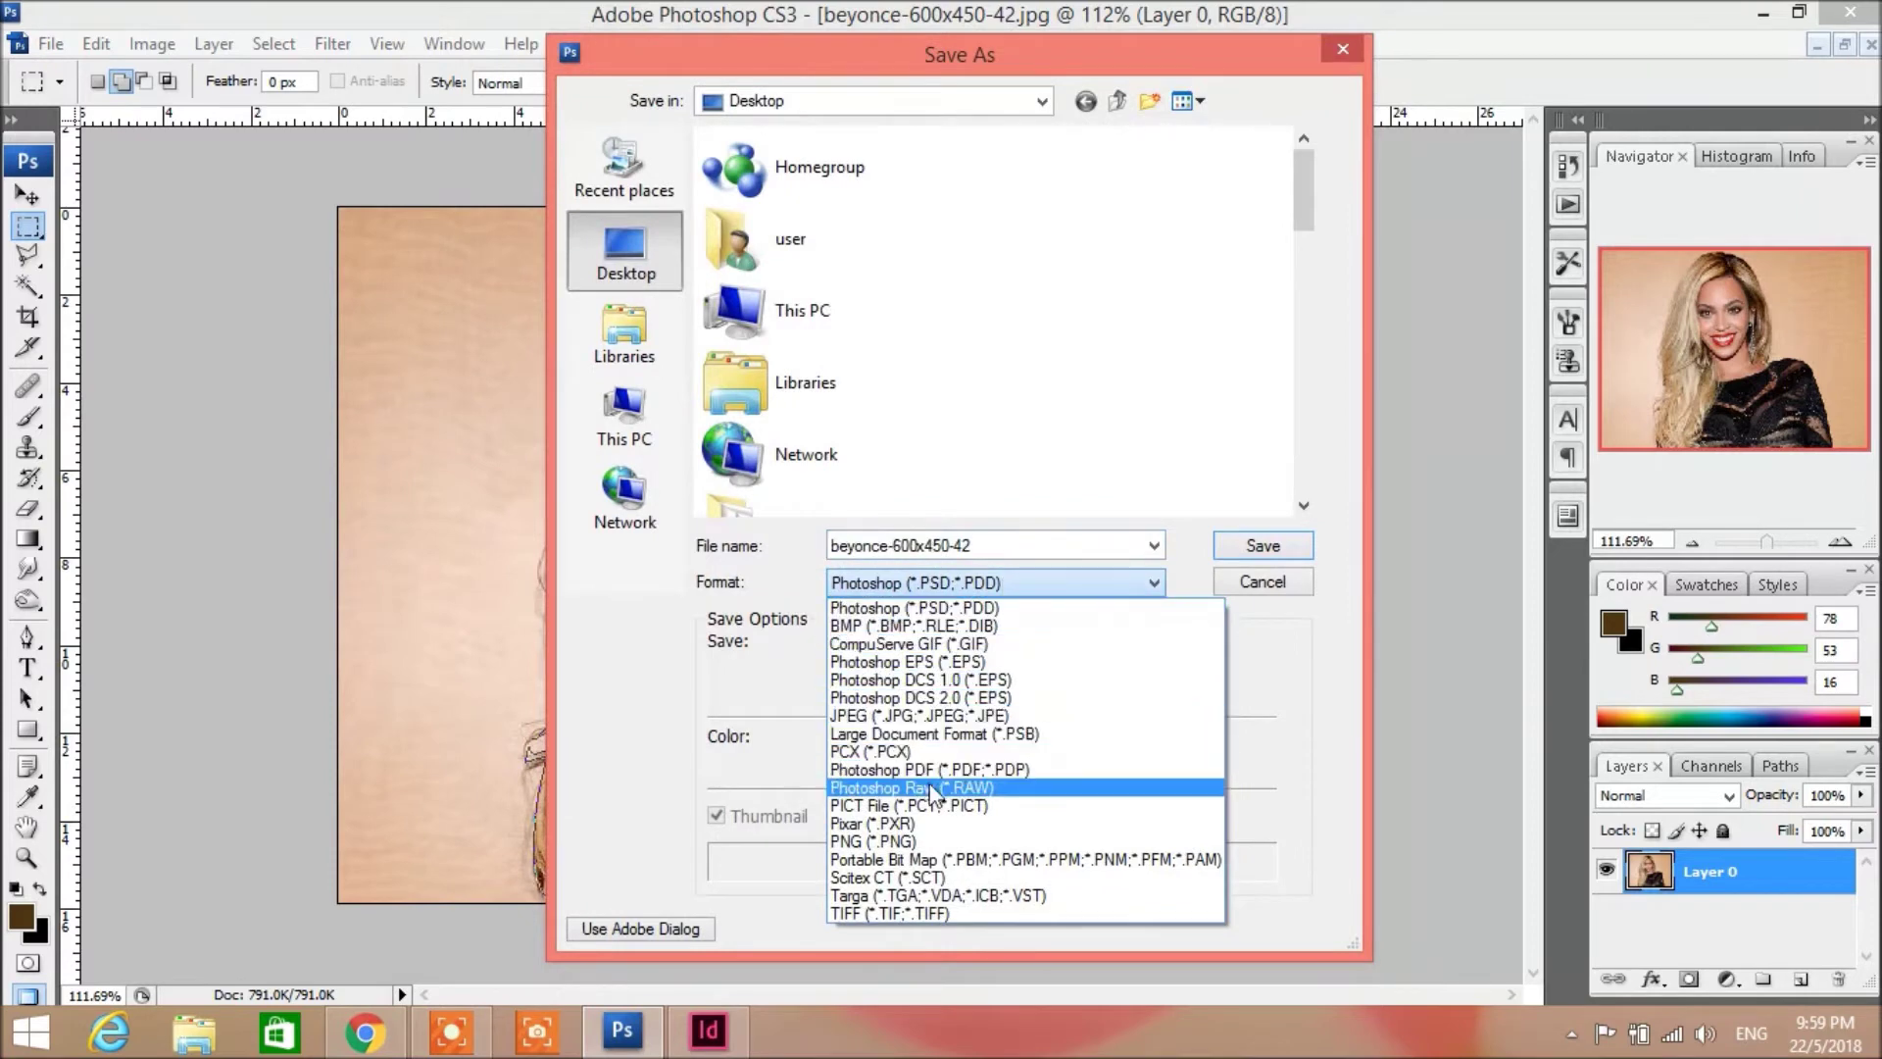
{"action": "left_click", "coordinate": [910, 913]}
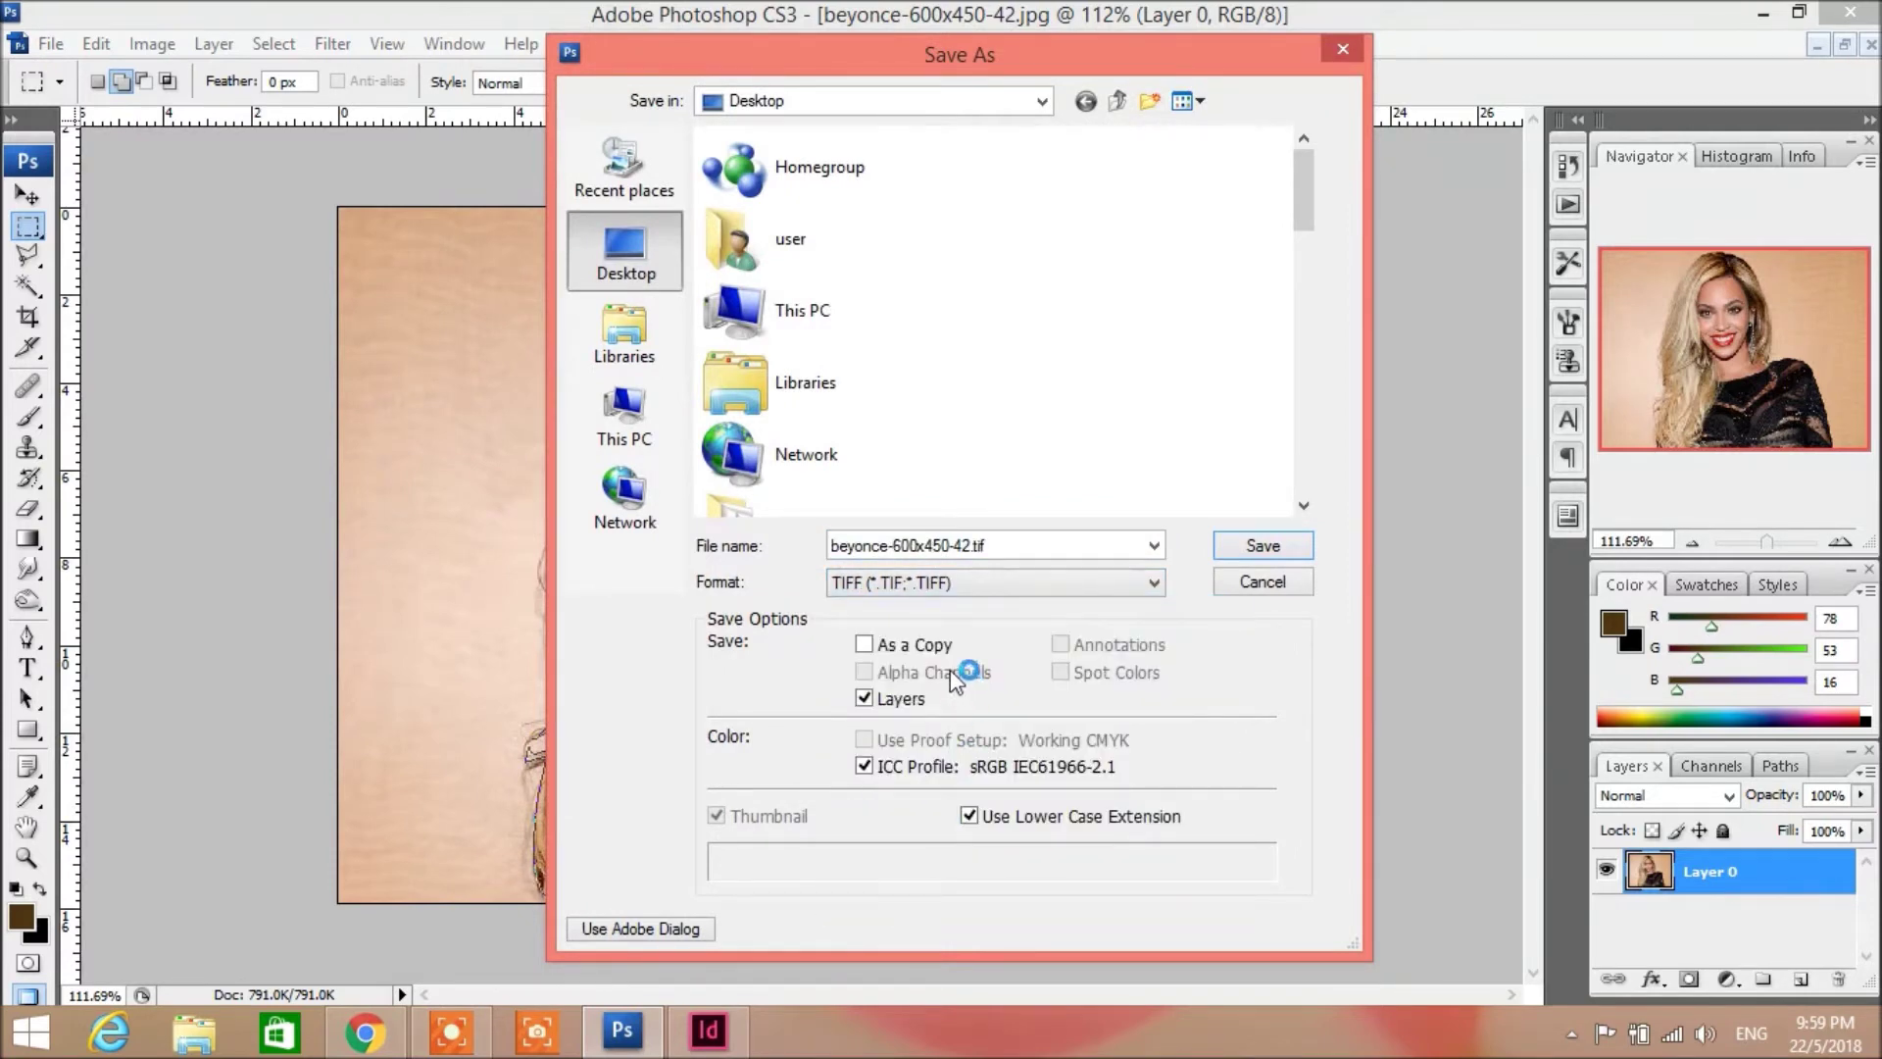
{"action": "left_click", "coordinate": [864, 647]}
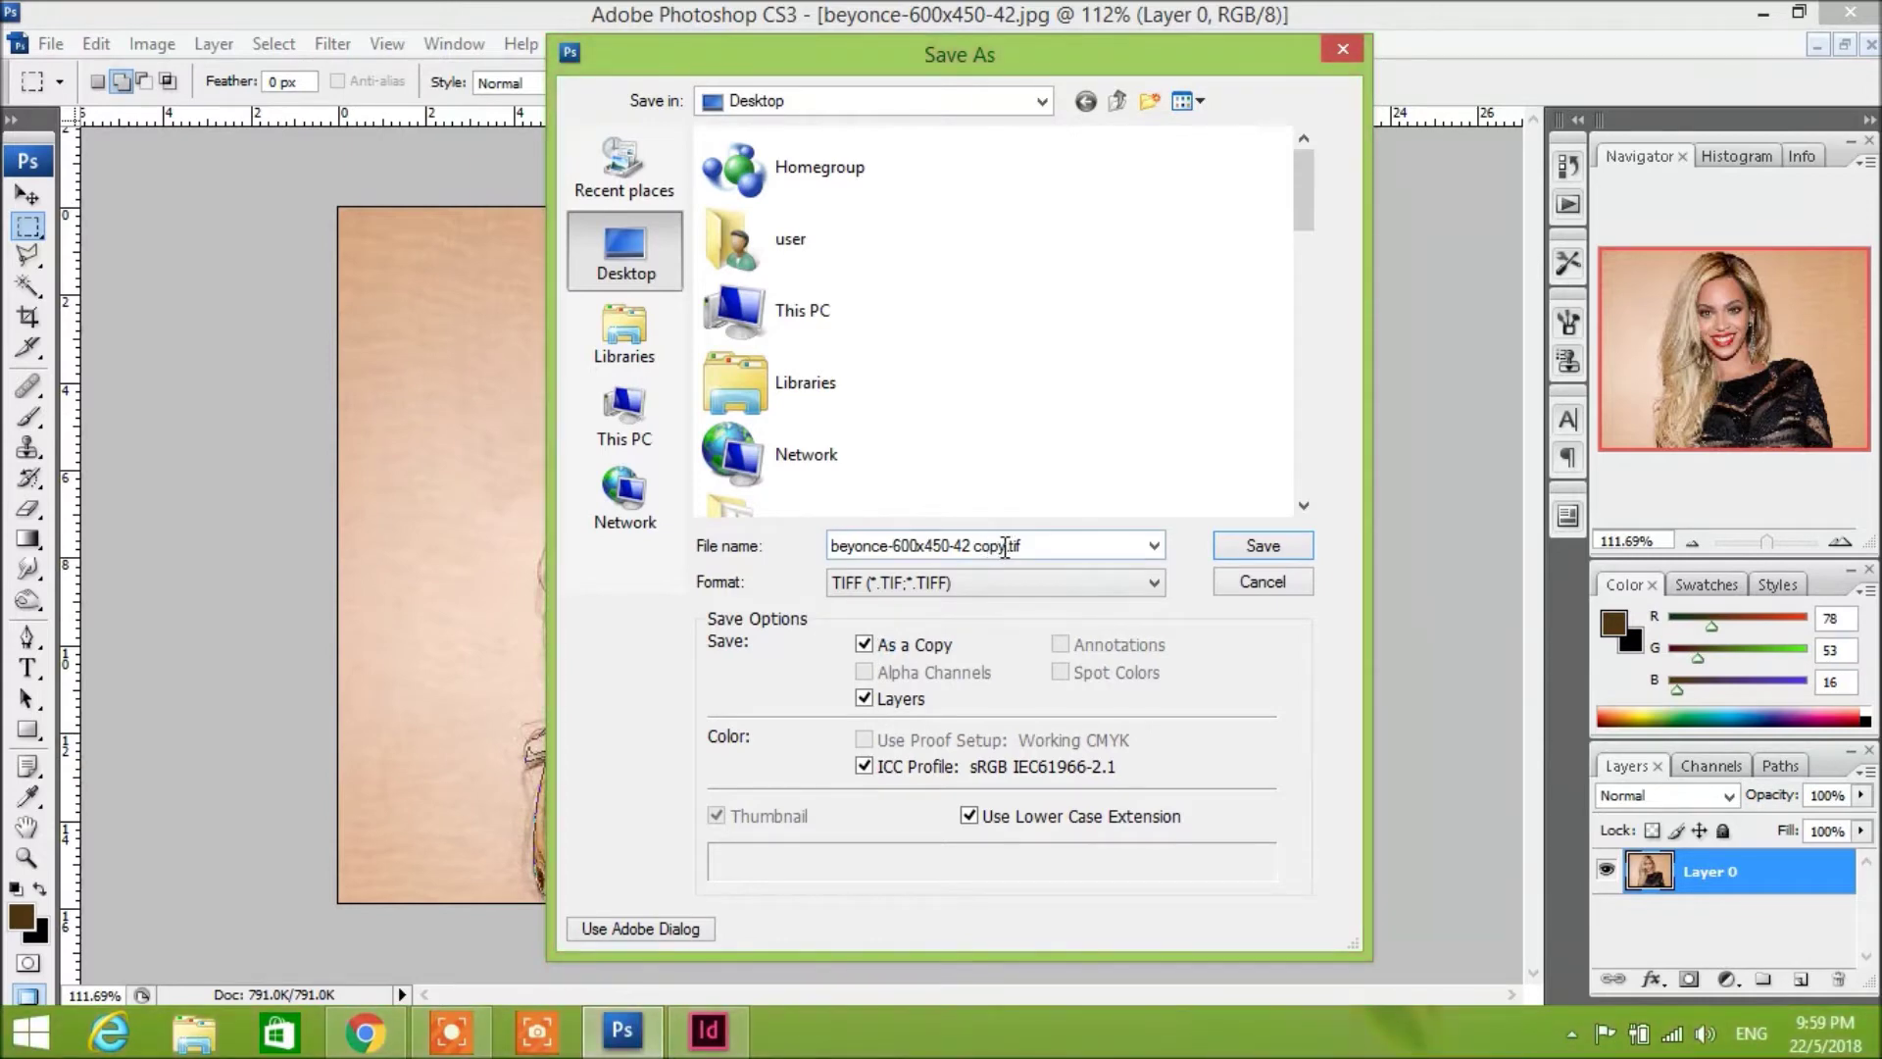
{"action": "key", "text": "ctrl+a"}
{"action": "type", "text": "tftfy"}
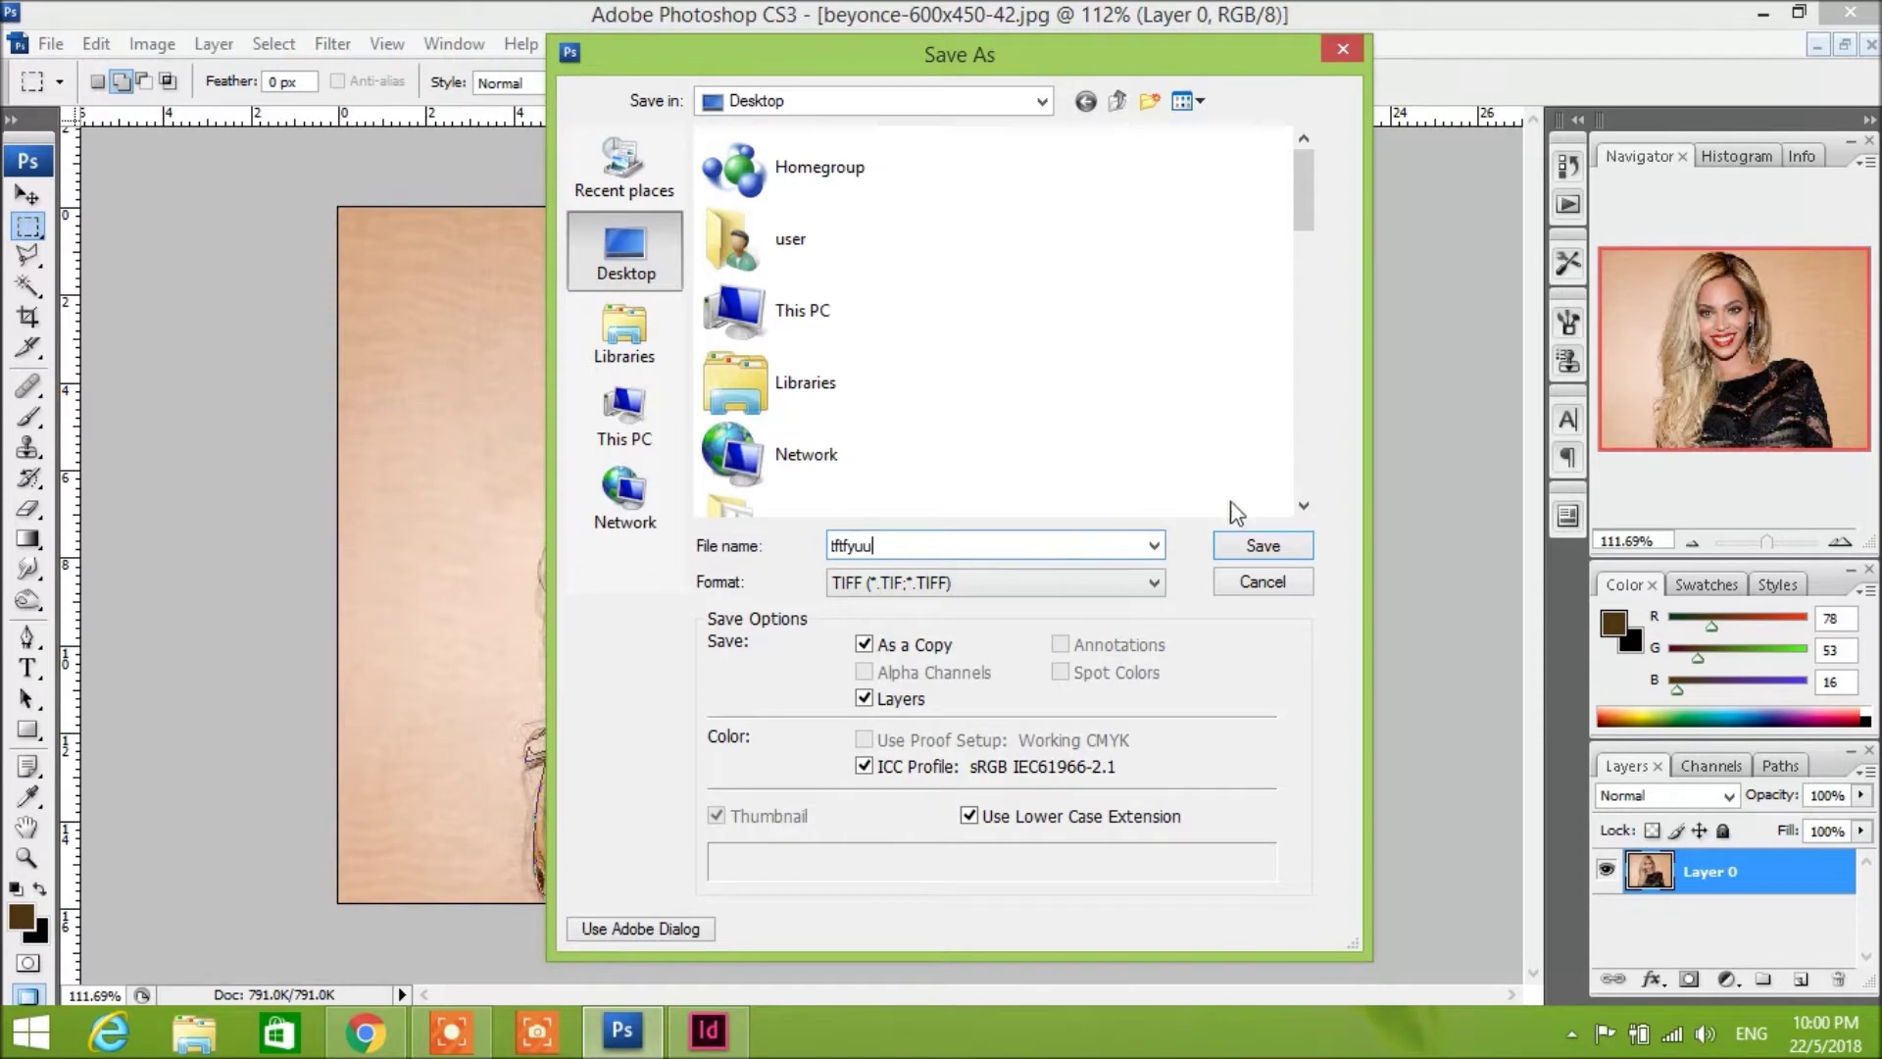
Step: Exclude layers from the copy and save it with no image compression, interleaved pixel order and IBM PC byte order
{"action": "left_click", "coordinate": [903, 691]}
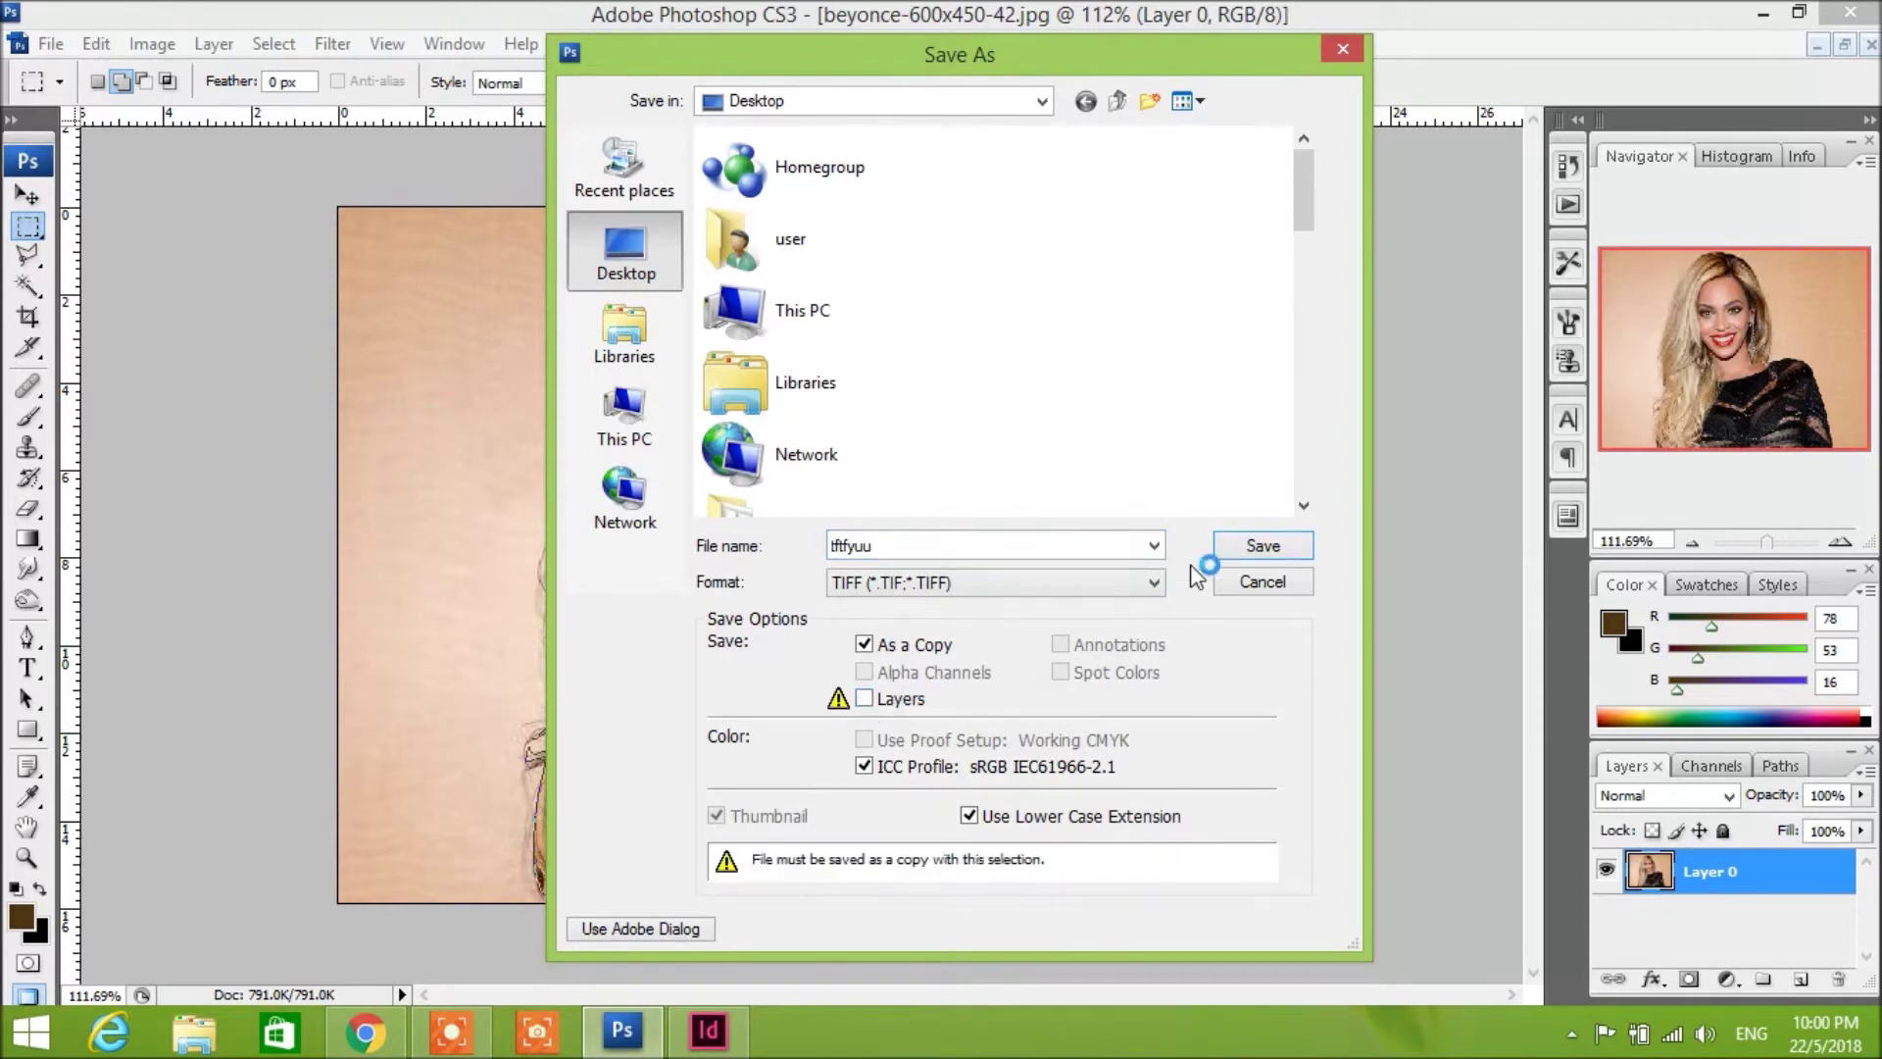
{"action": "left_click", "coordinate": [1243, 546]}
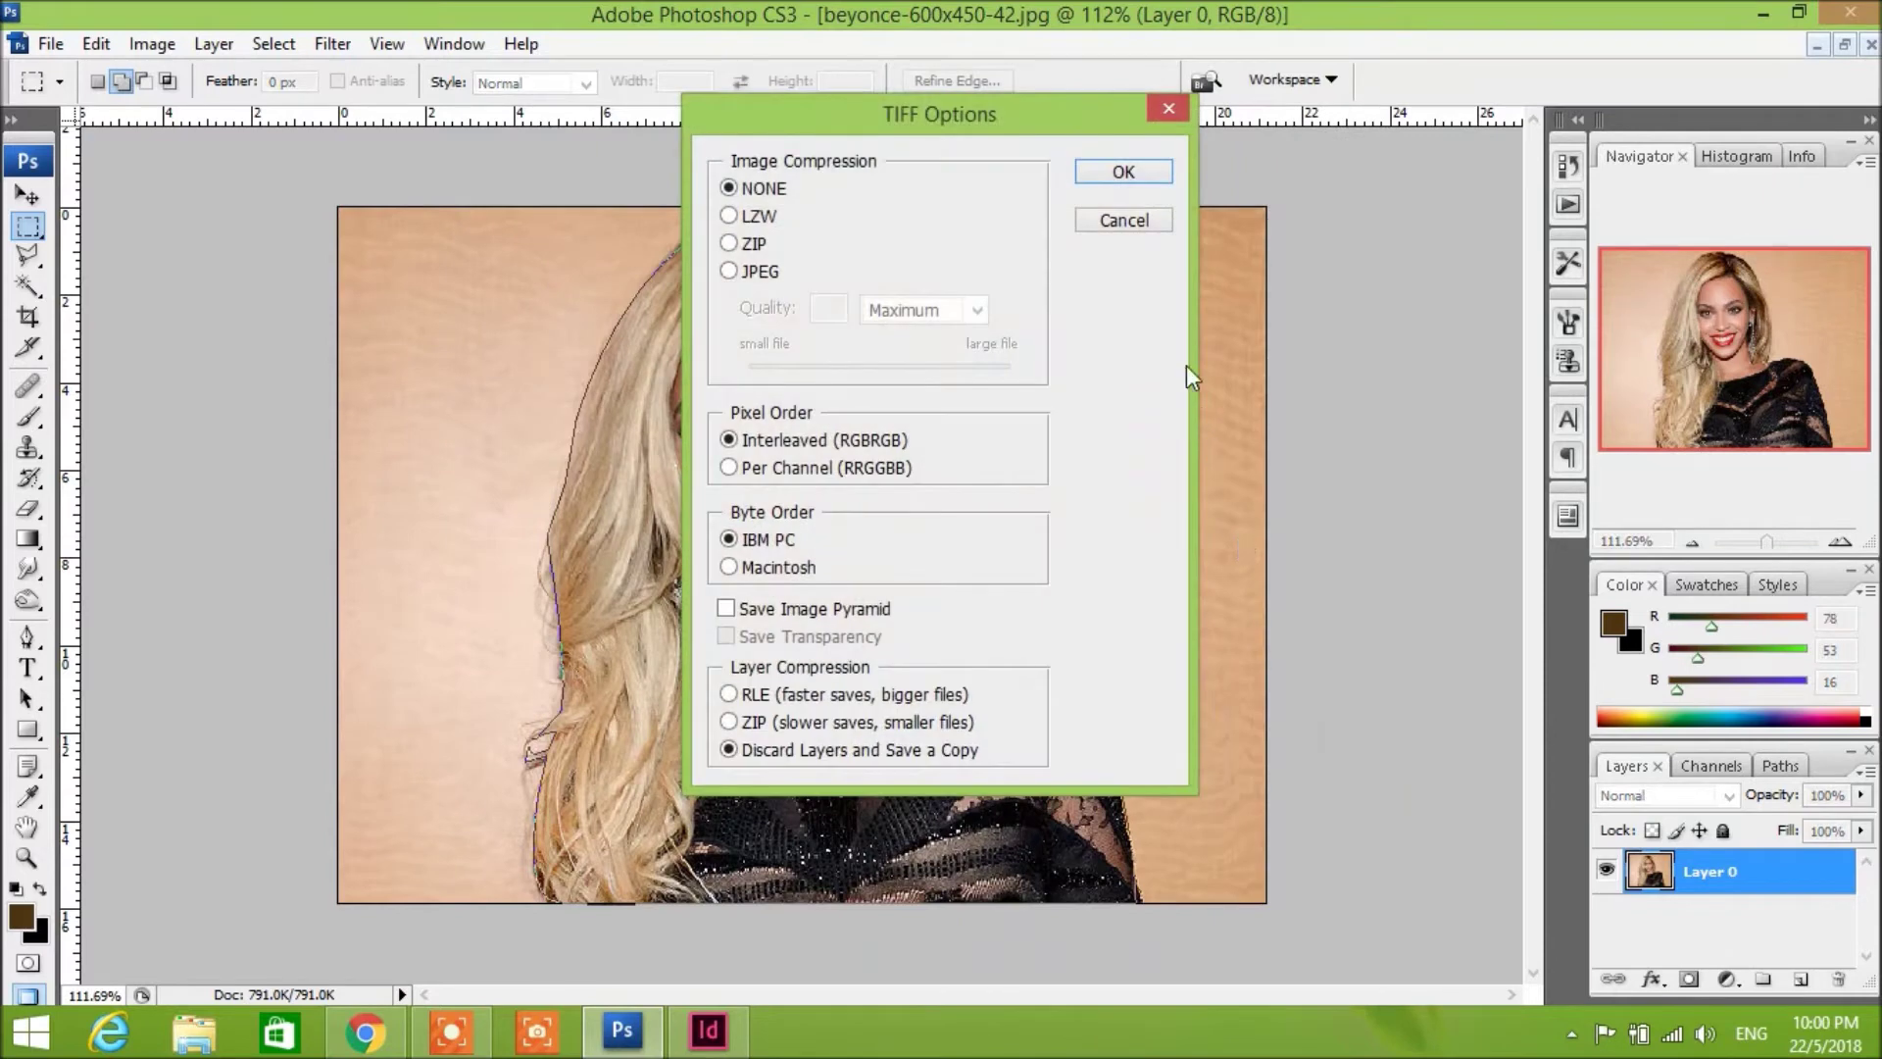
{"action": "left_click", "coordinate": [1145, 168]}
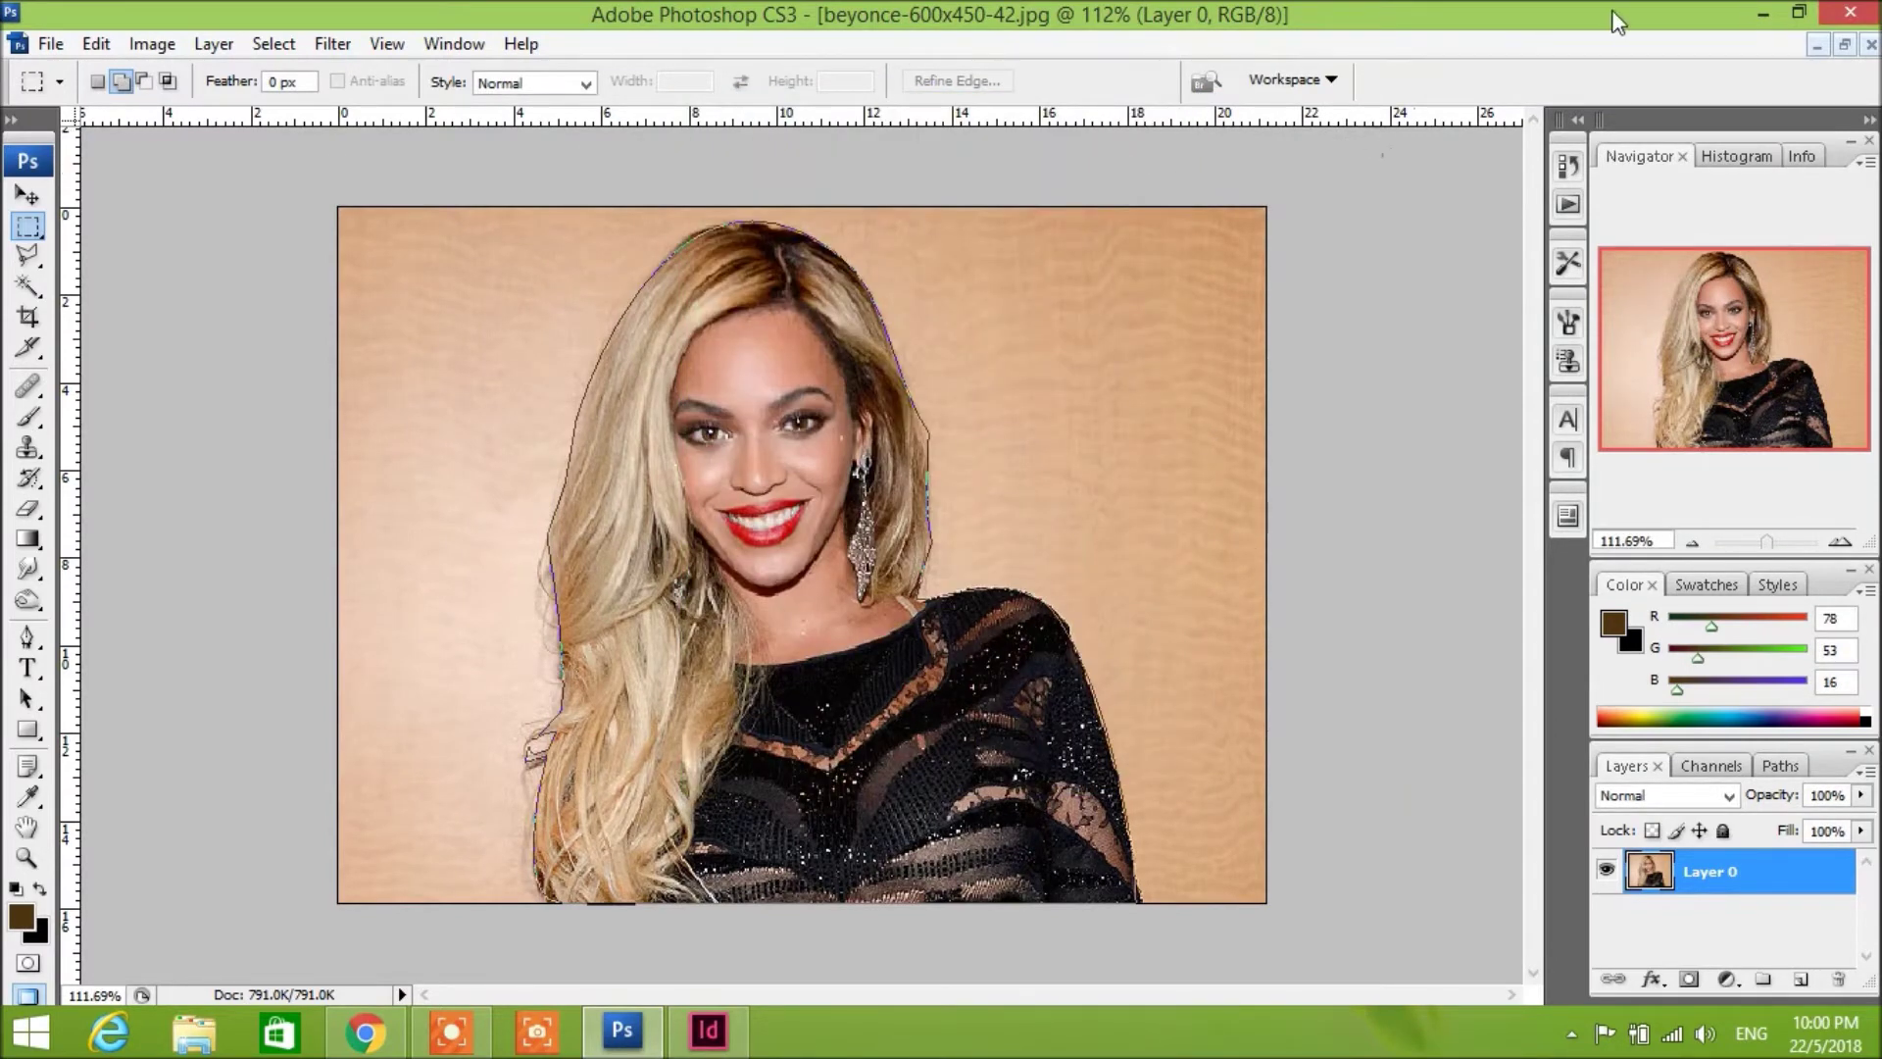
Step: Check the saved tftfyuu file on the desktop, then switch to Adobe InDesign and maximize its window
{"action": "left_click", "coordinate": [1762, 14]}
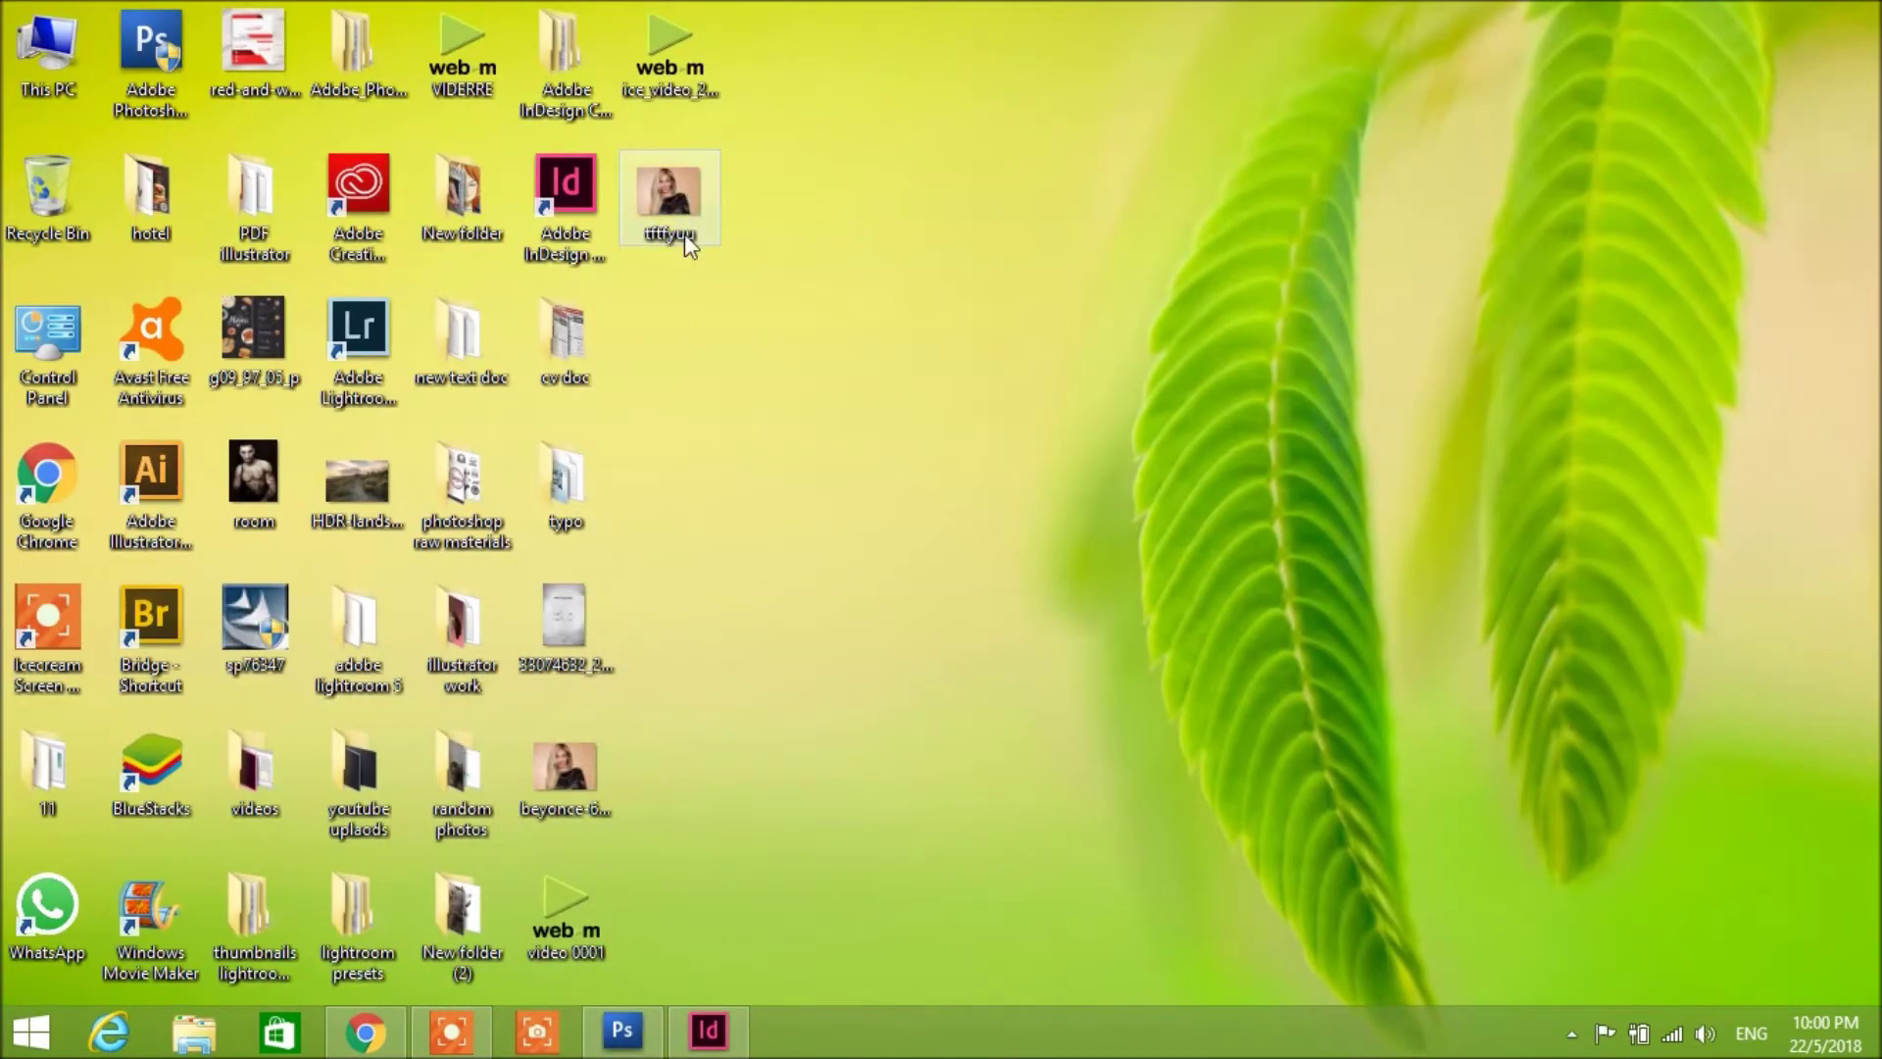
{"action": "left_click", "coordinate": [642, 1031]}
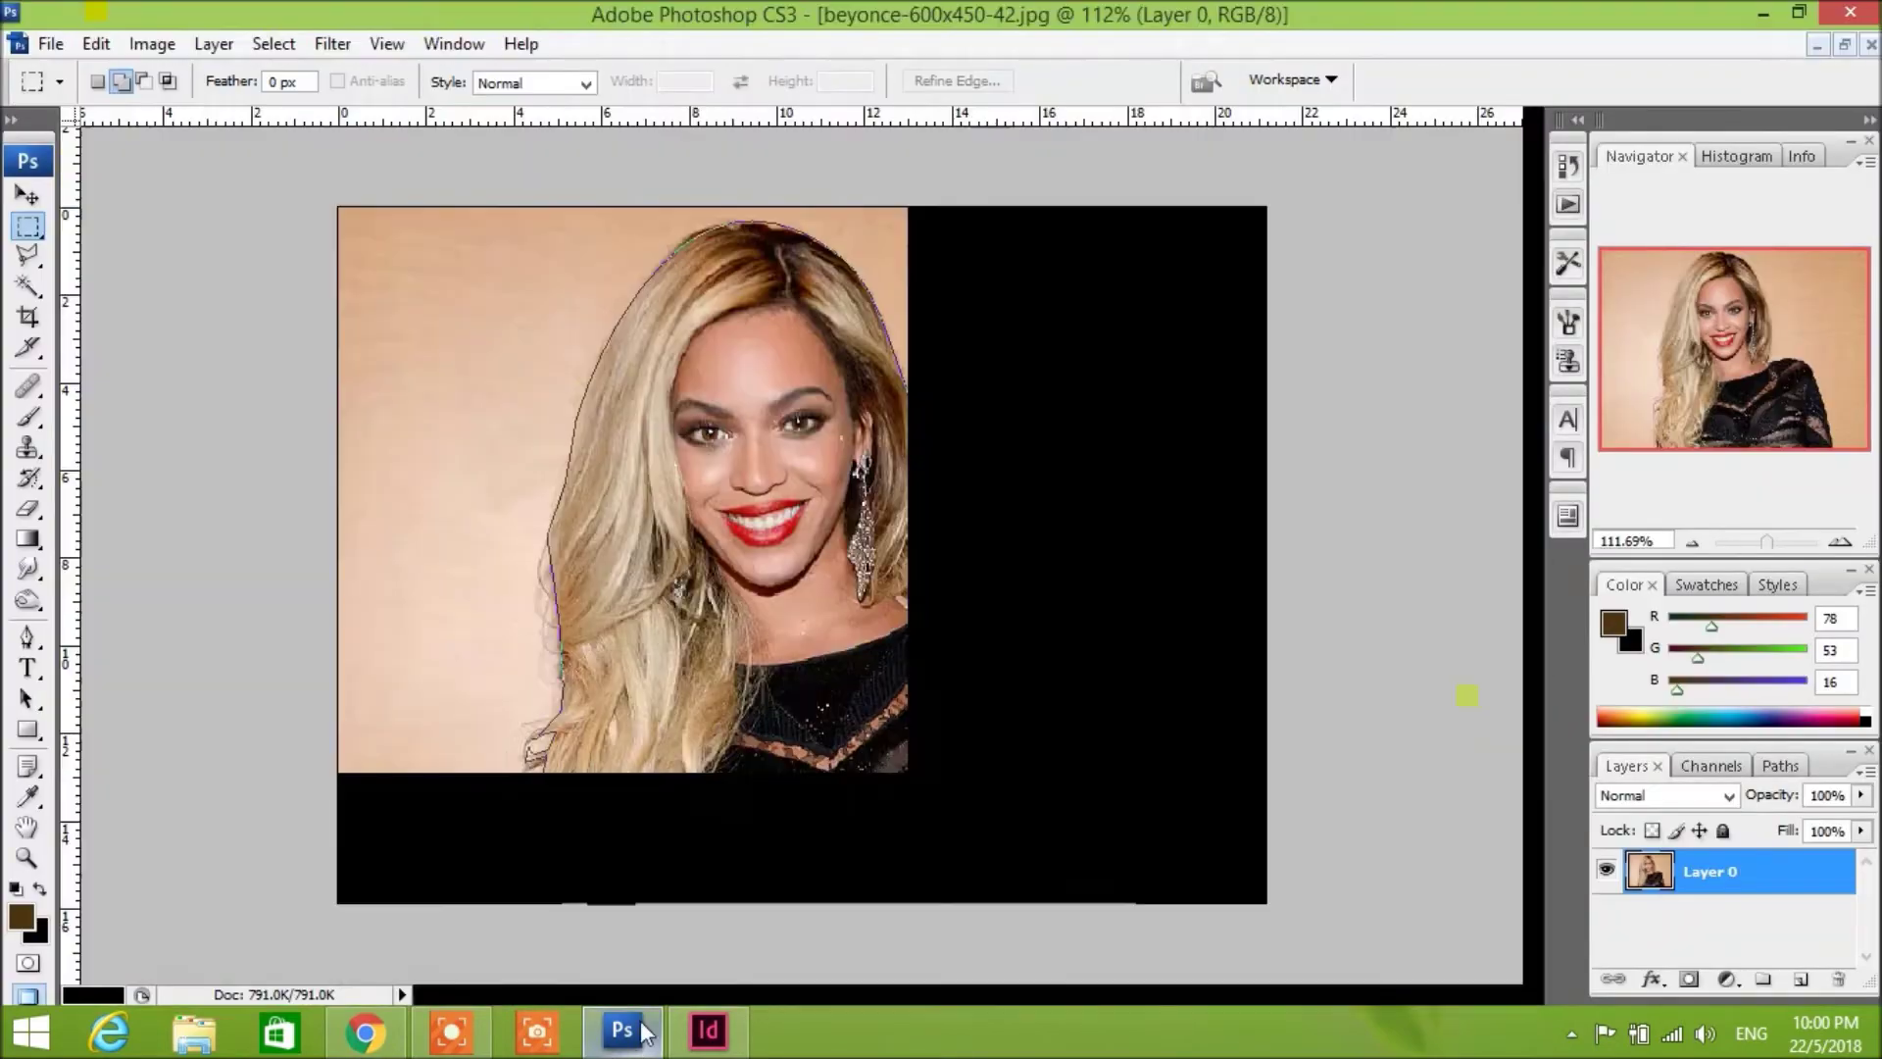
{"action": "left_click", "coordinate": [1767, 20]}
{"action": "left_click", "coordinate": [703, 1035]}
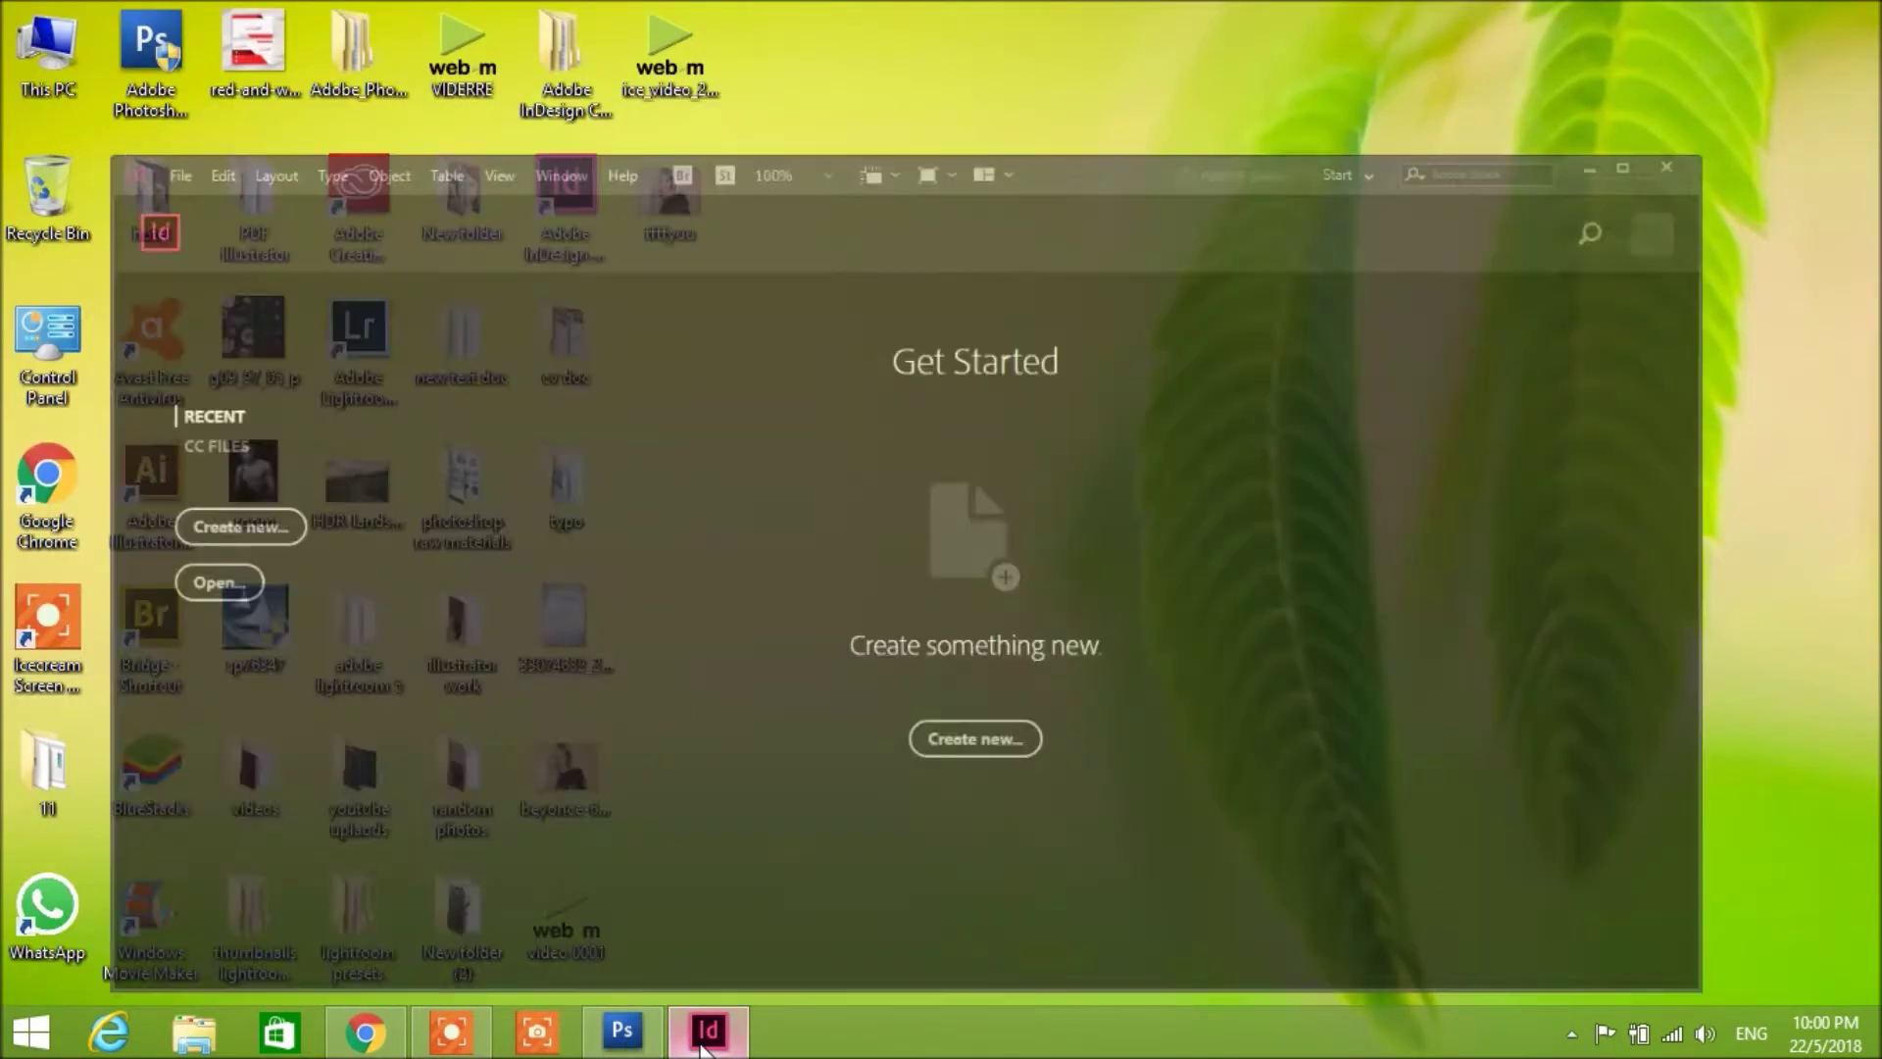
{"action": "left_click", "coordinate": [1774, 31]}
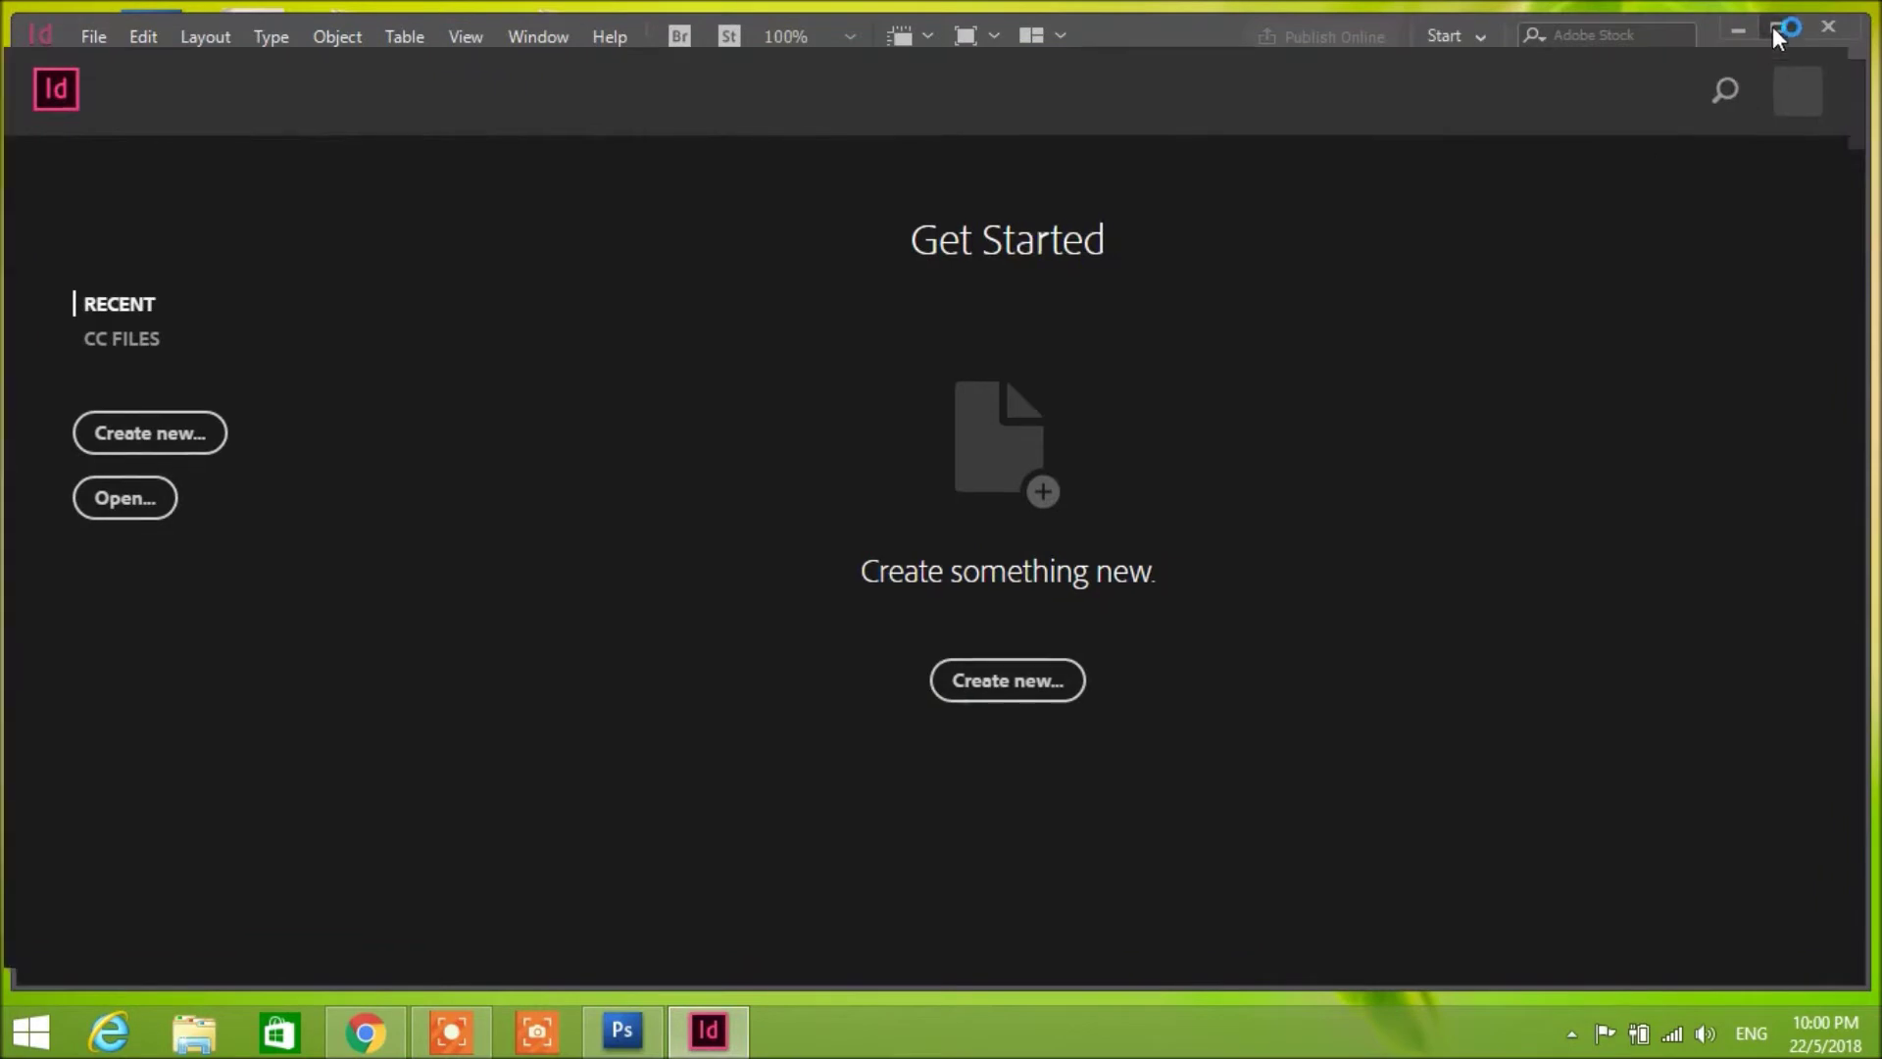
Step: Create a one-page A4 print document in portrait orientation, 210 x 297 mm, with a 3 mm bleed
{"action": "left_click", "coordinate": [1062, 674]}
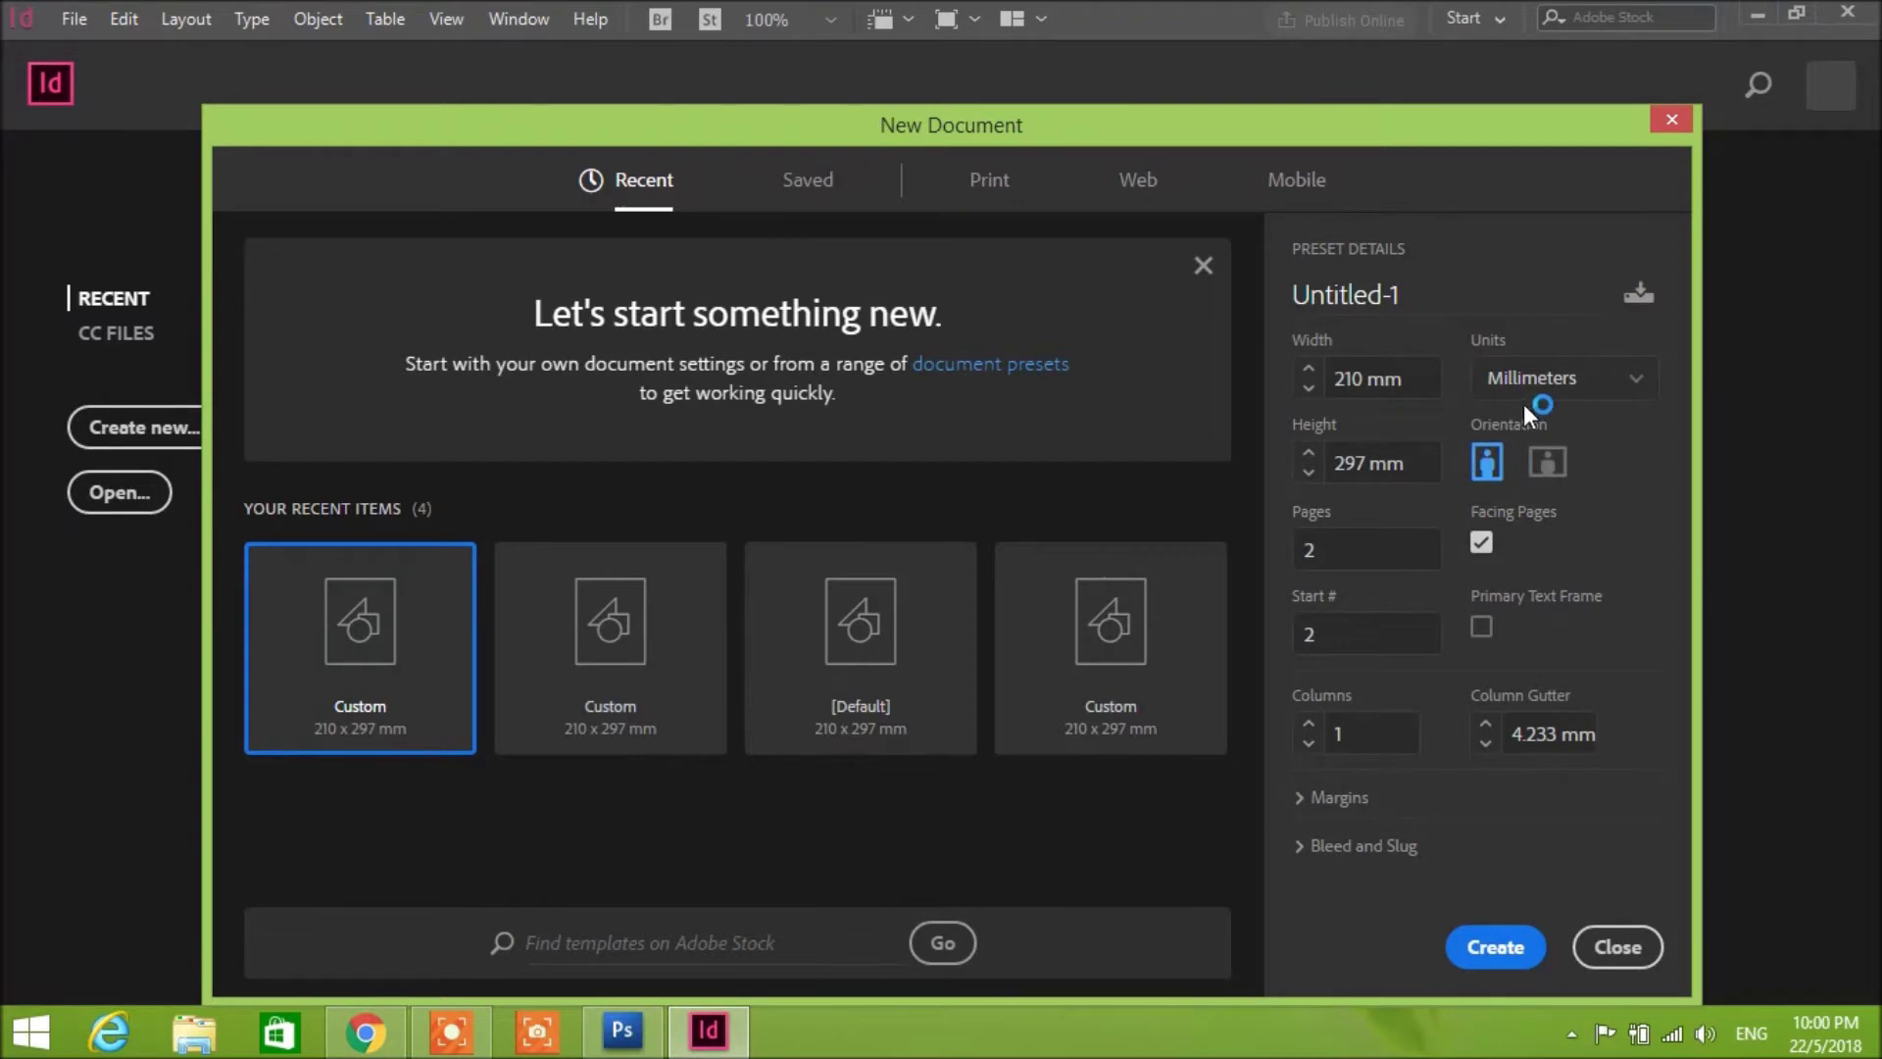
{"action": "left_click", "coordinate": [994, 188]}
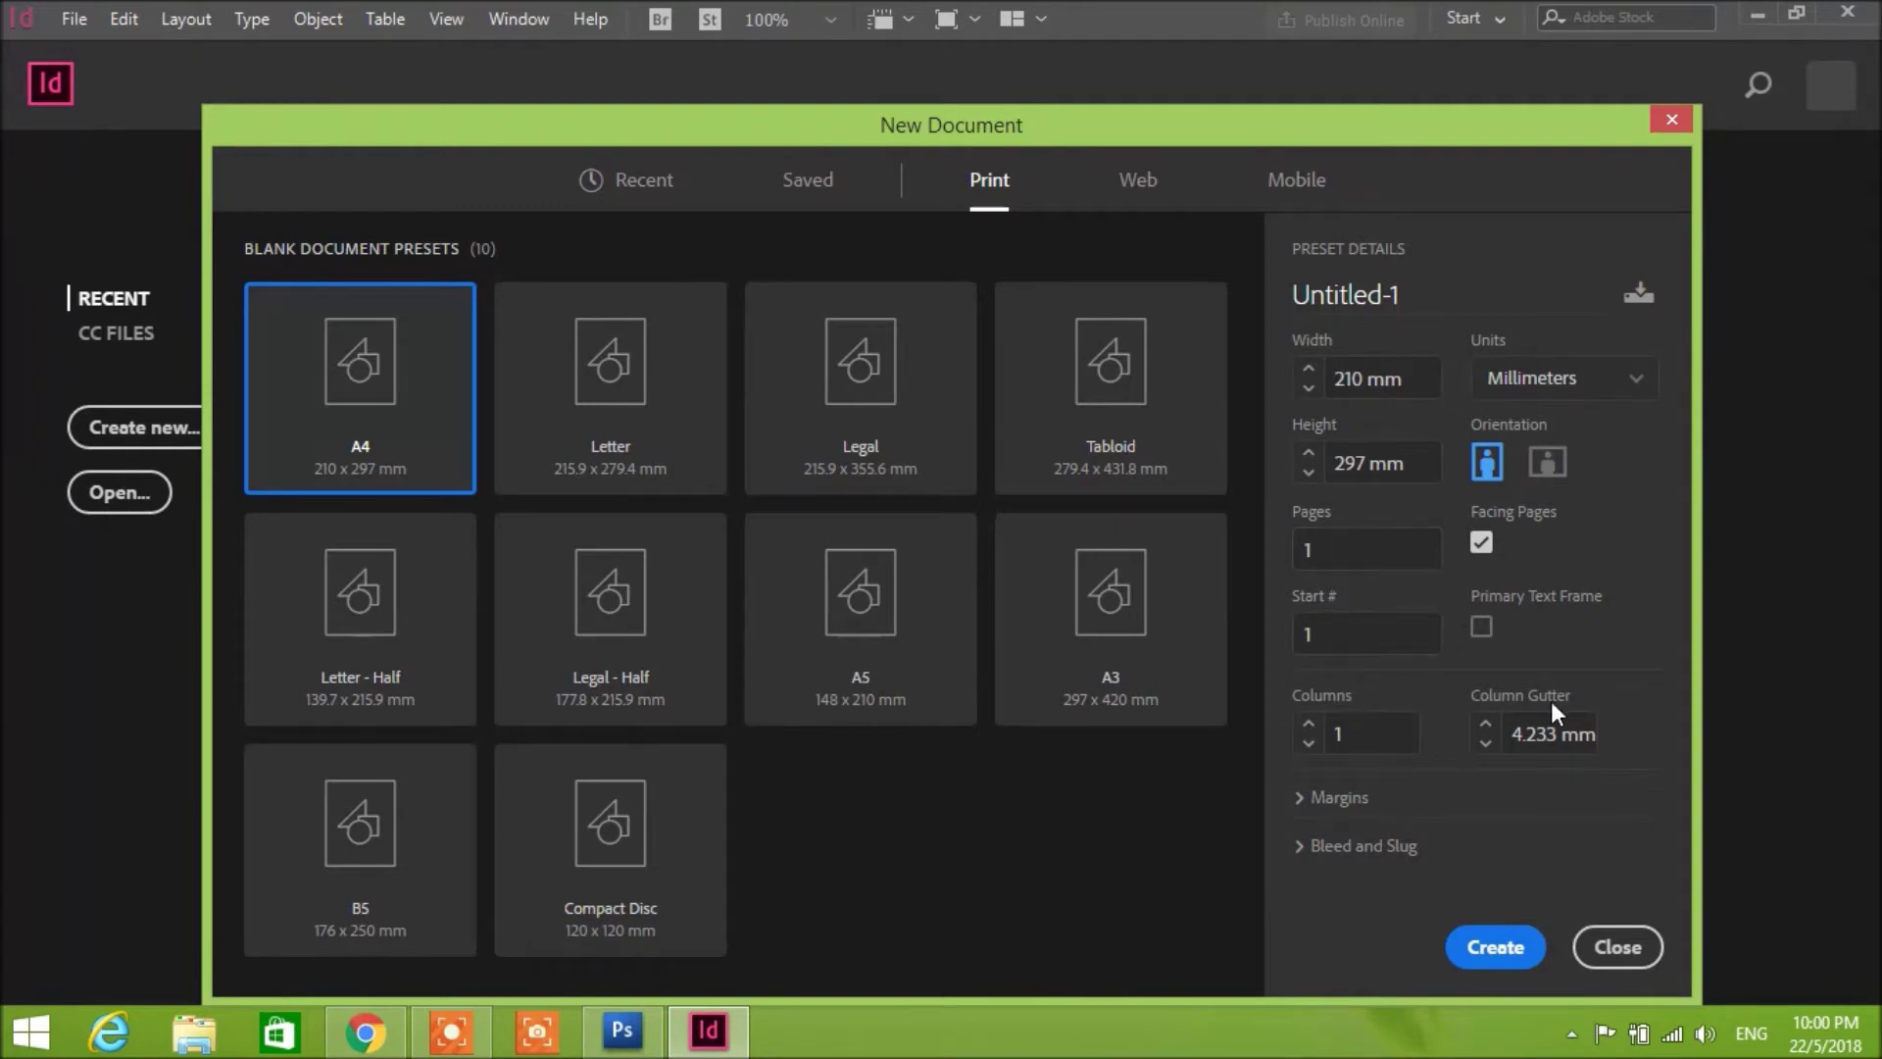
{"action": "left_click", "coordinate": [1309, 725]}
{"action": "left_click", "coordinate": [1305, 849]}
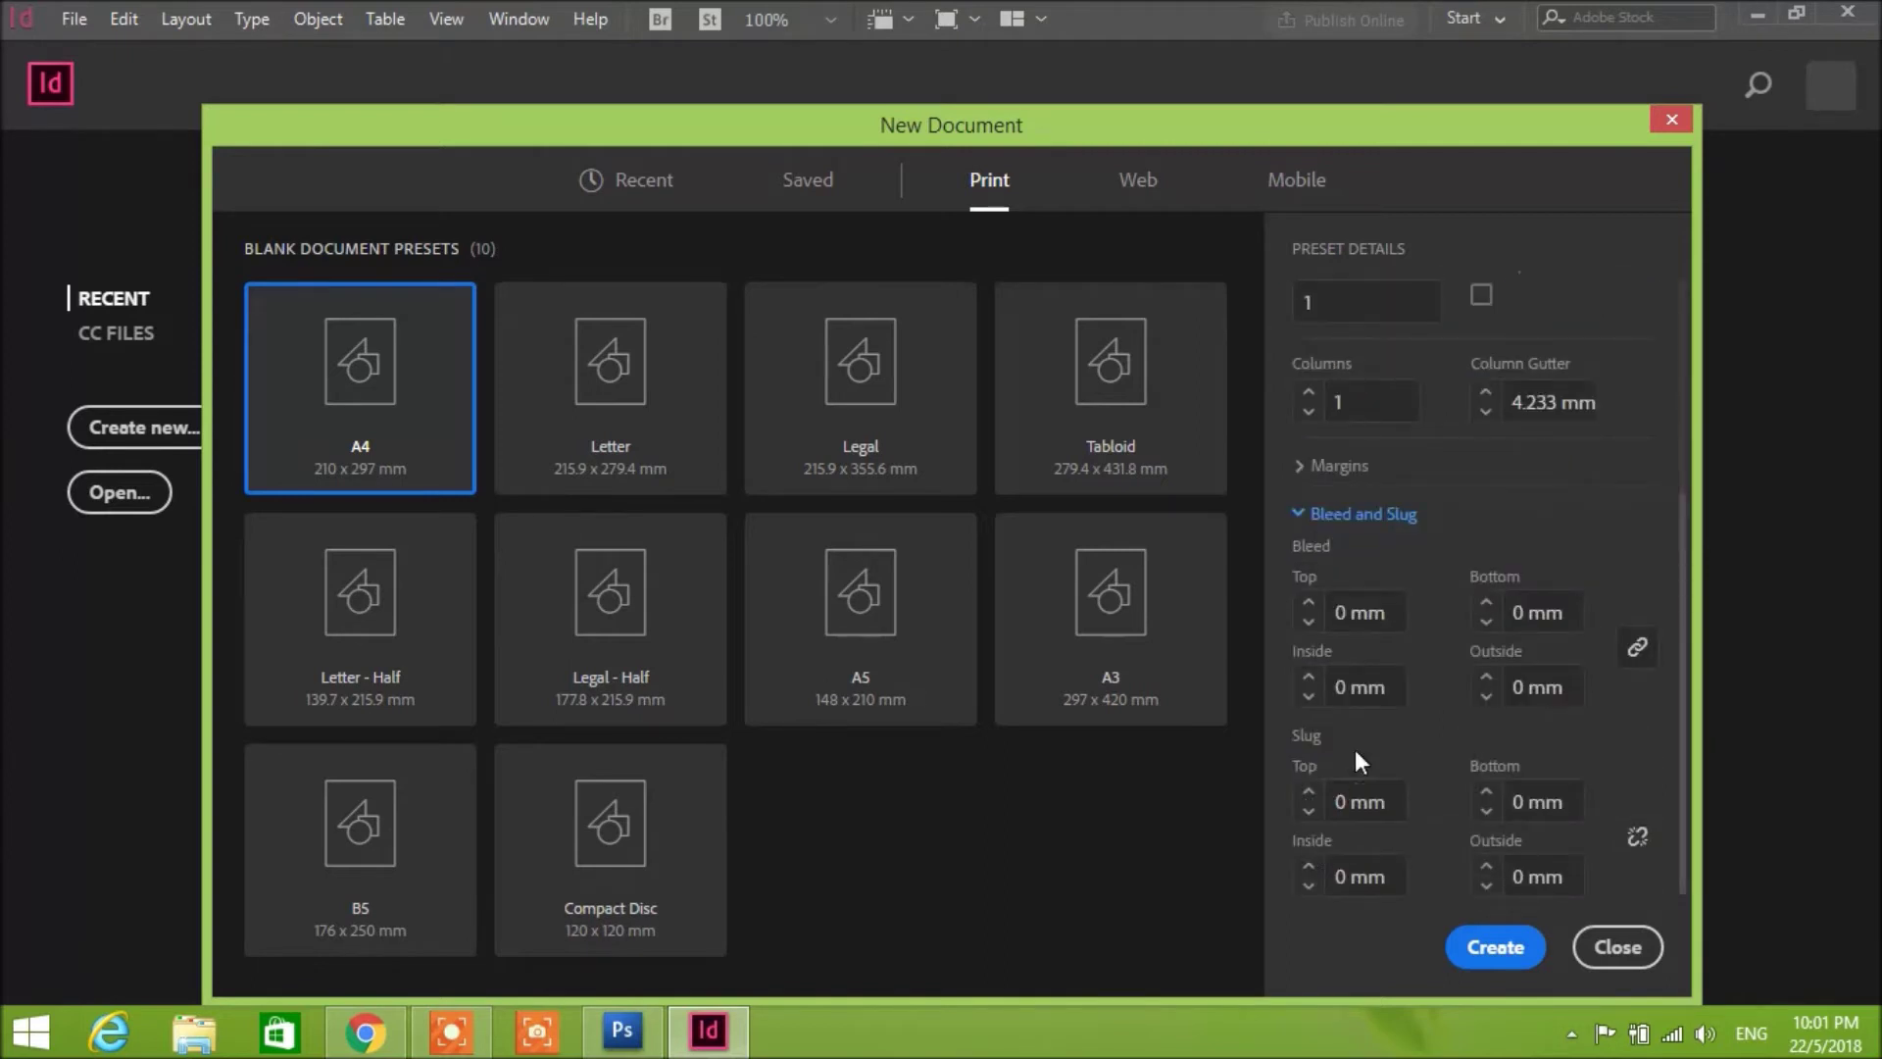
{"action": "left_click", "coordinate": [1310, 604]}
{"action": "left_click", "coordinate": [1495, 947]}
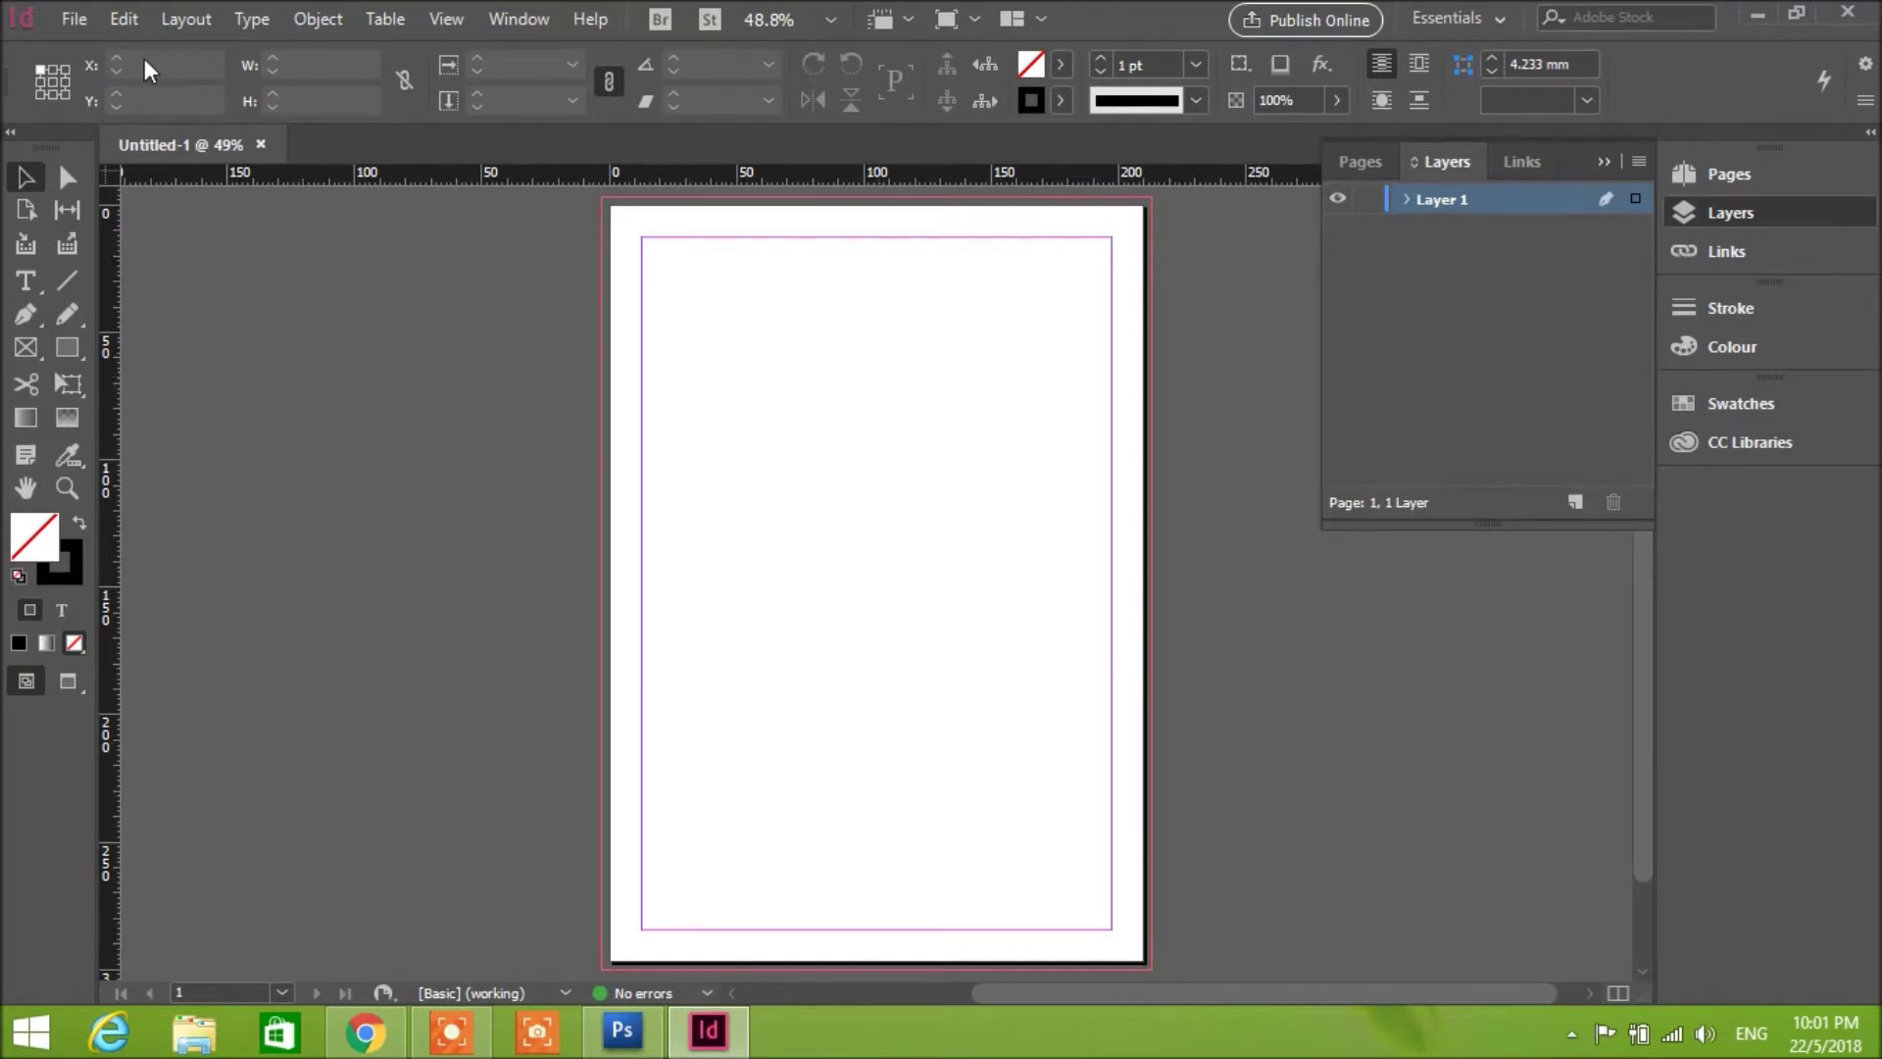
Step: Place the tftfyuu image from the Desktop at the page's top-left corner, sized to the full page height of 297 mm
{"action": "left_click", "coordinate": [70, 19]}
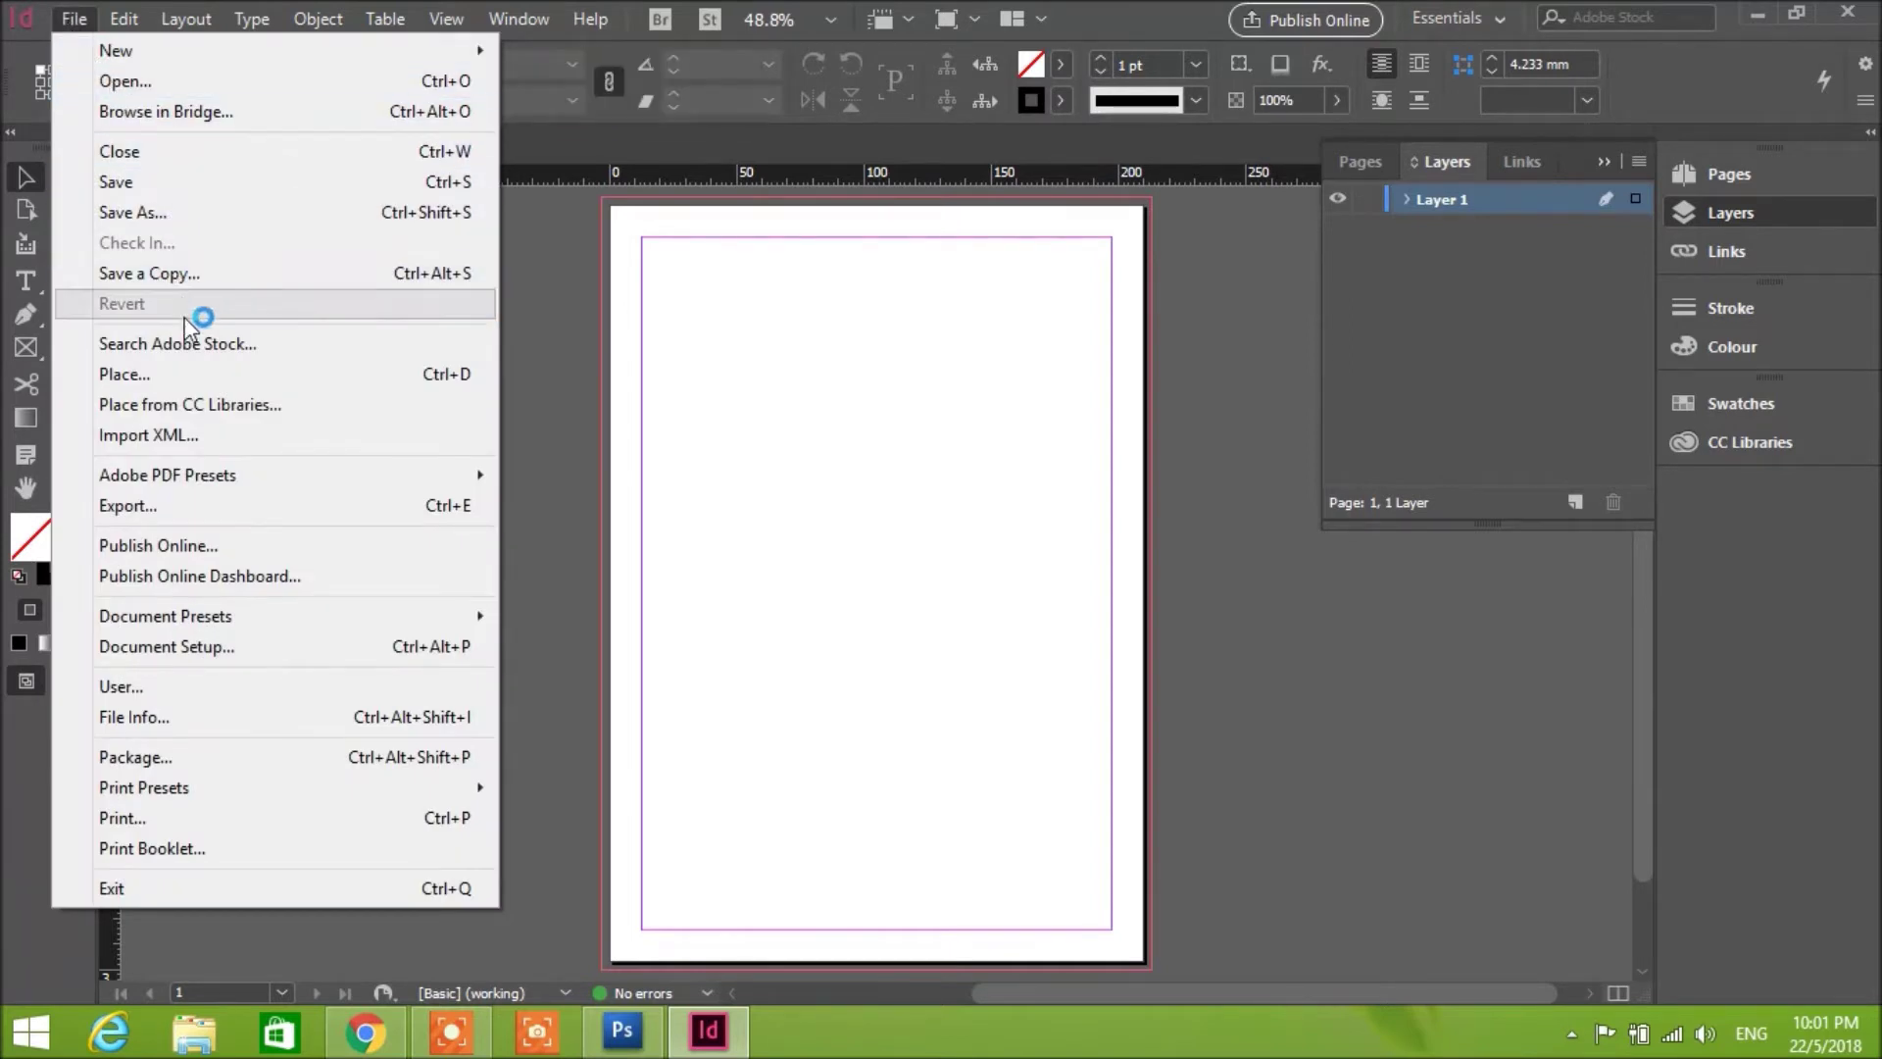
{"action": "left_click", "coordinate": [157, 381]}
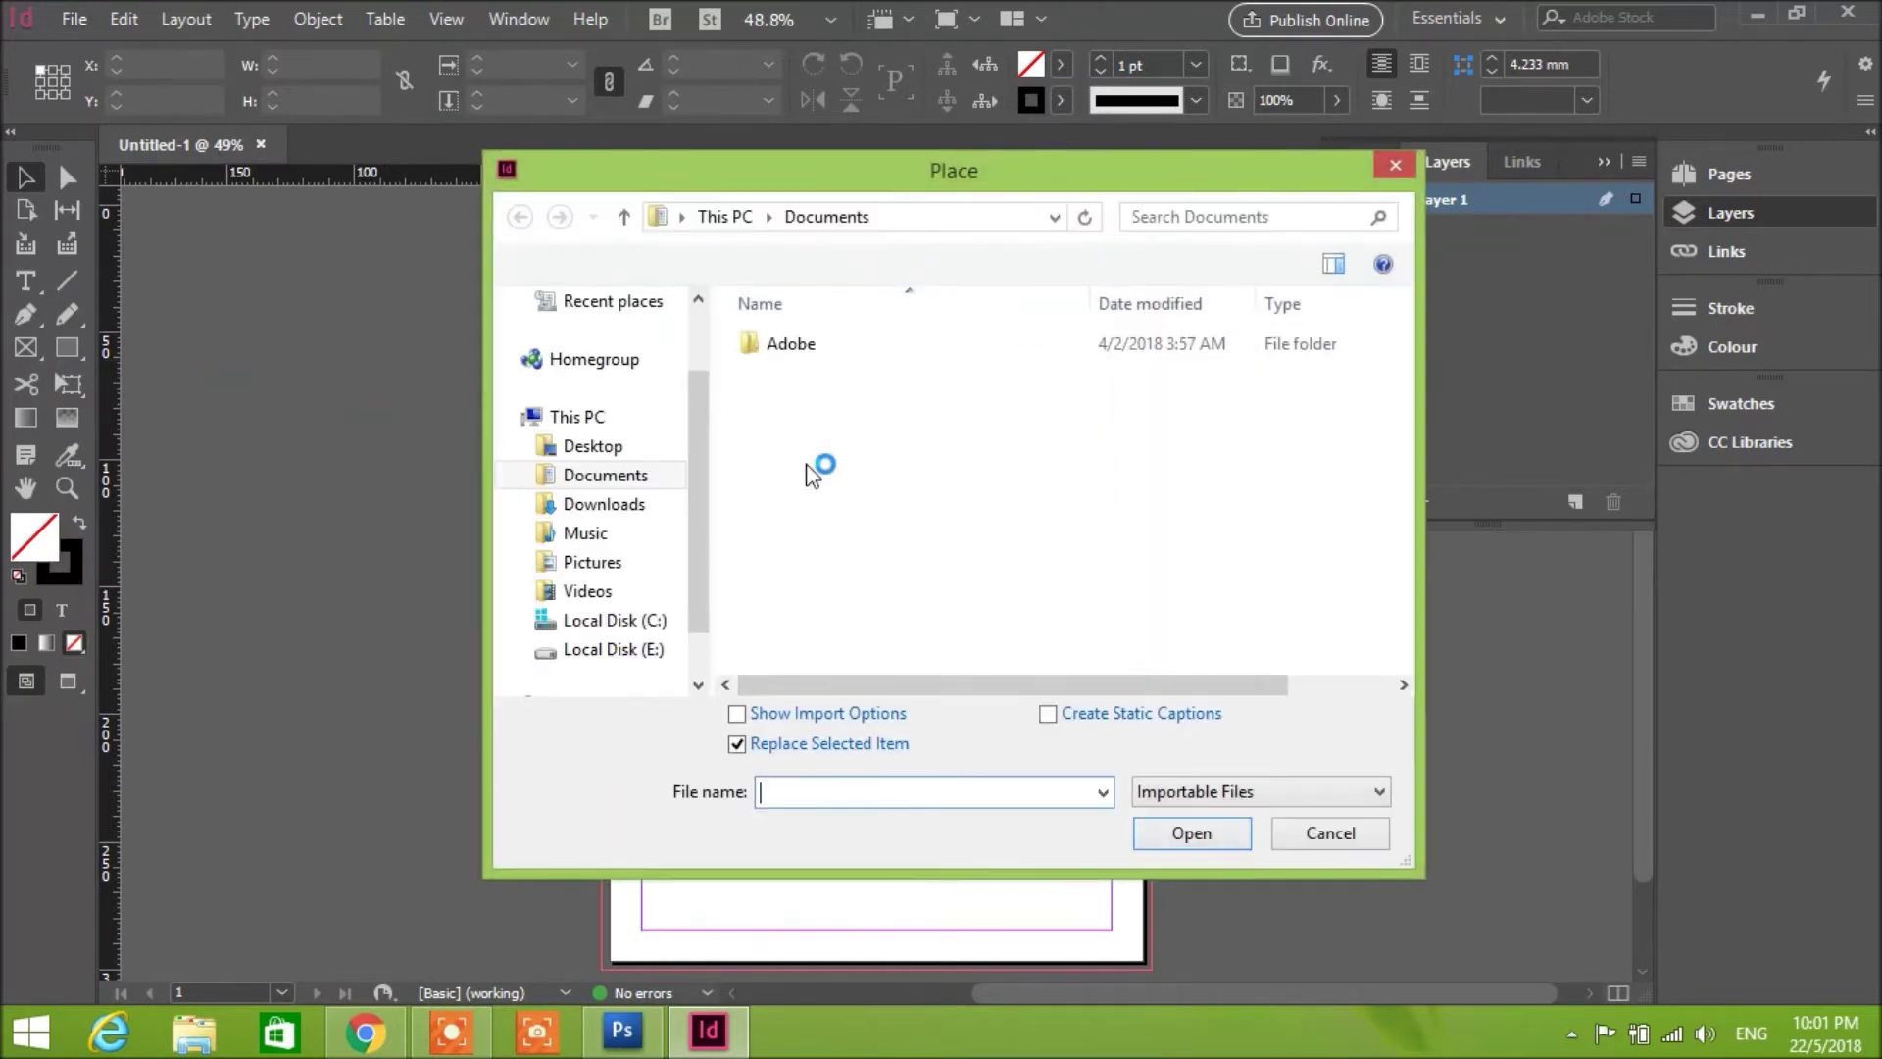
{"action": "left_click", "coordinate": [631, 447]}
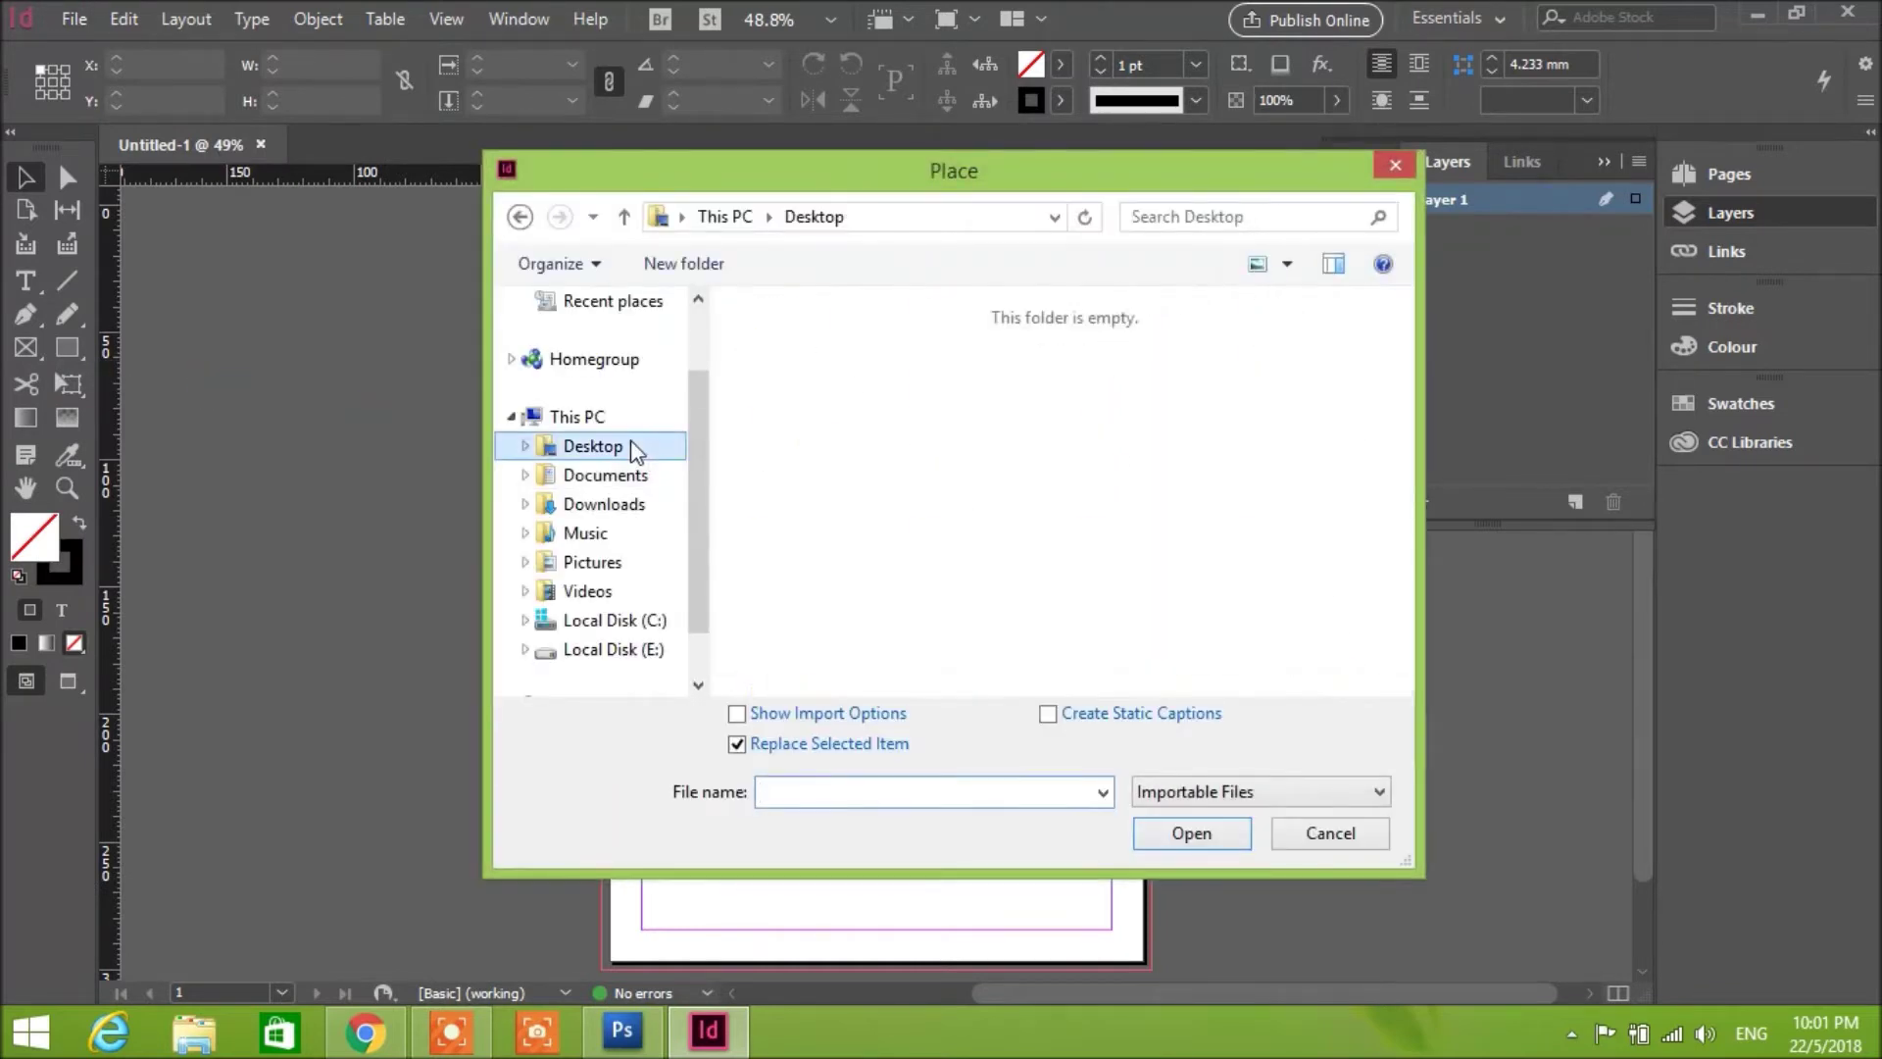
{"action": "left_click_drag", "start_coordinate": [1404, 368], "coordinate": [1400, 622]}
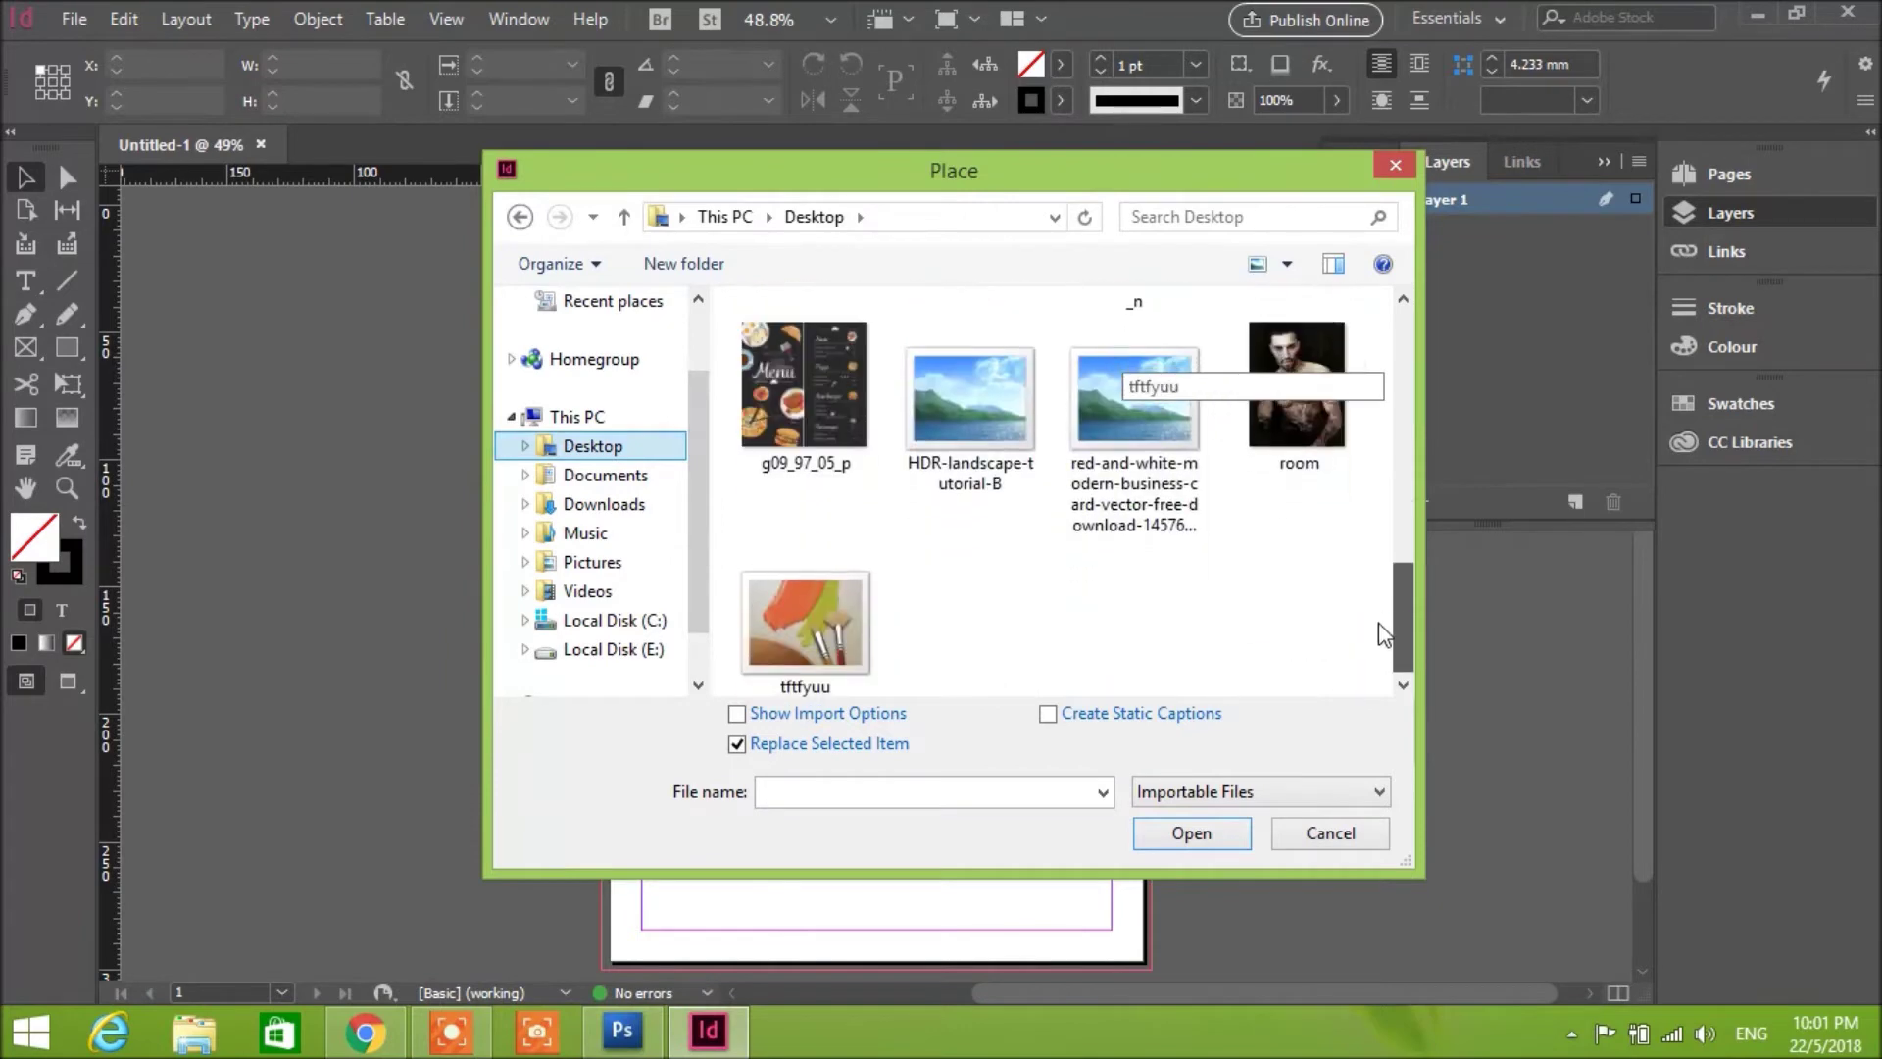
{"action": "left_click", "coordinate": [845, 618]}
{"action": "left_click", "coordinate": [1191, 831]}
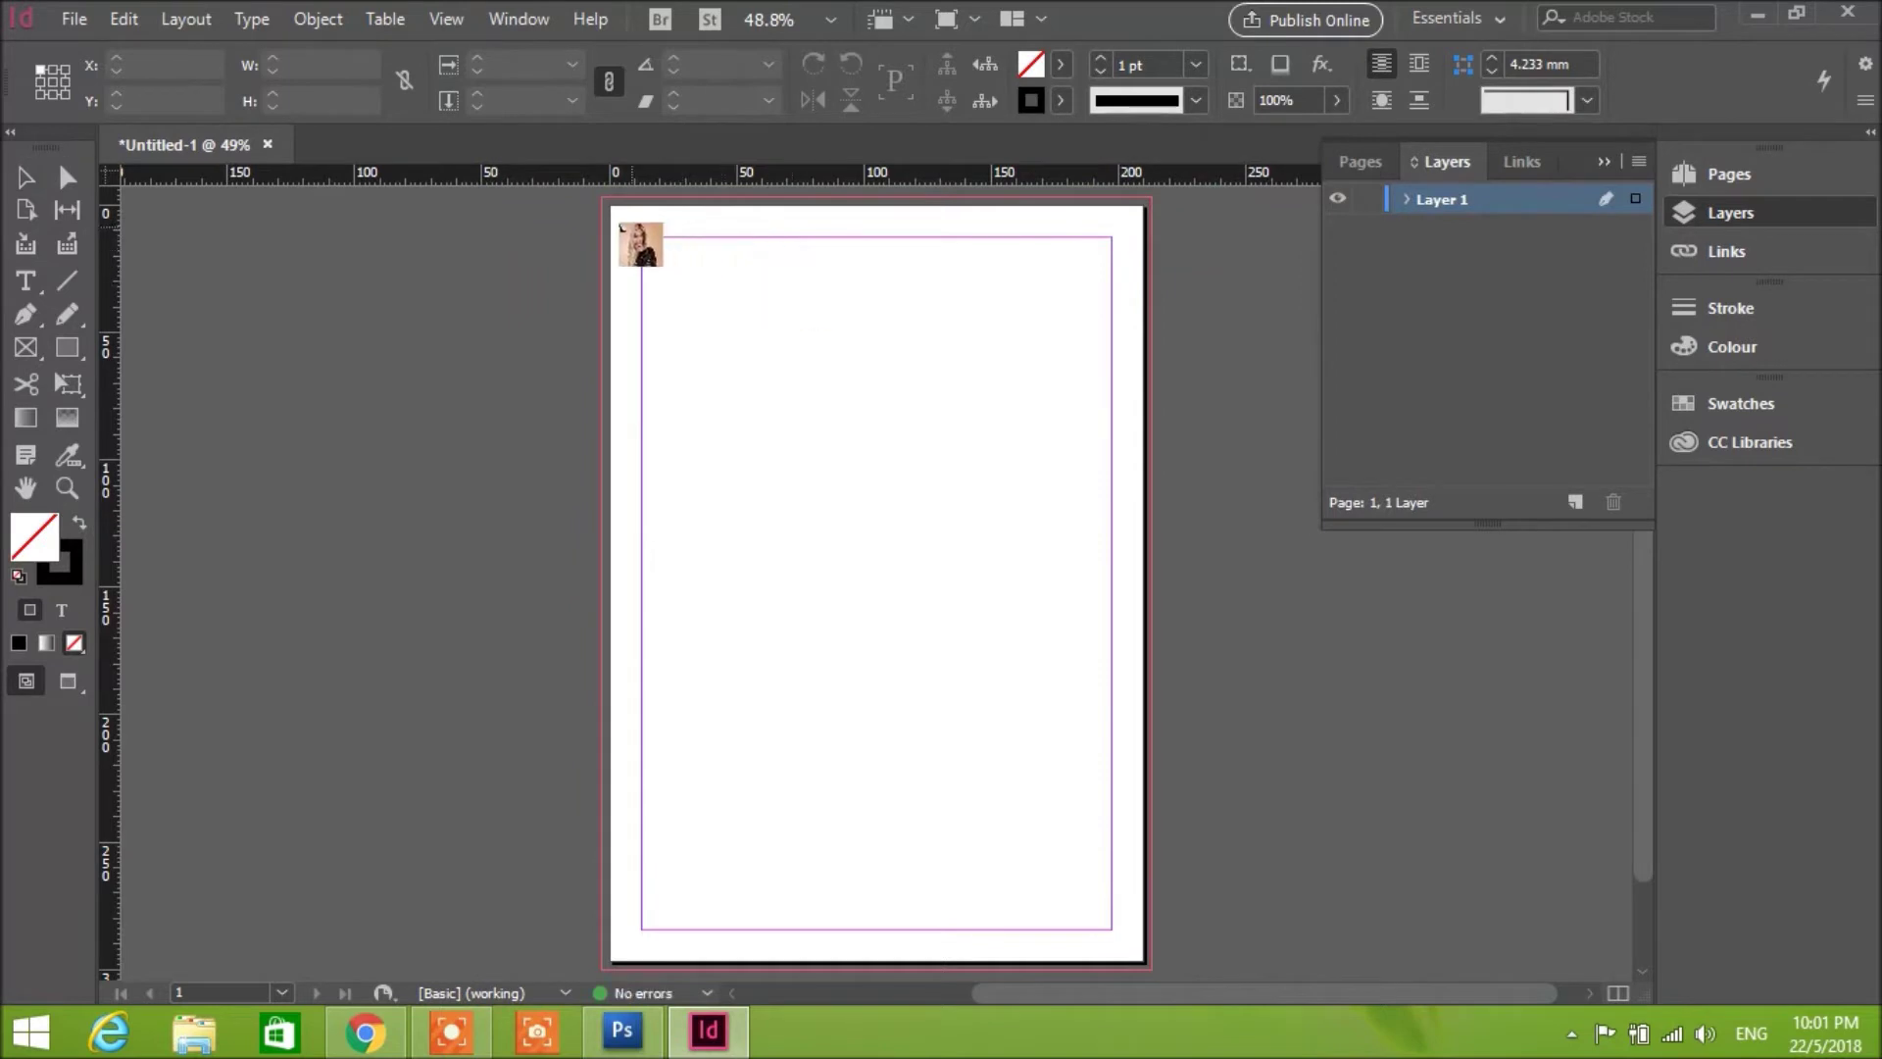
{"action": "left_click_drag", "start_coordinate": [610, 204], "coordinate": [1147, 966]}
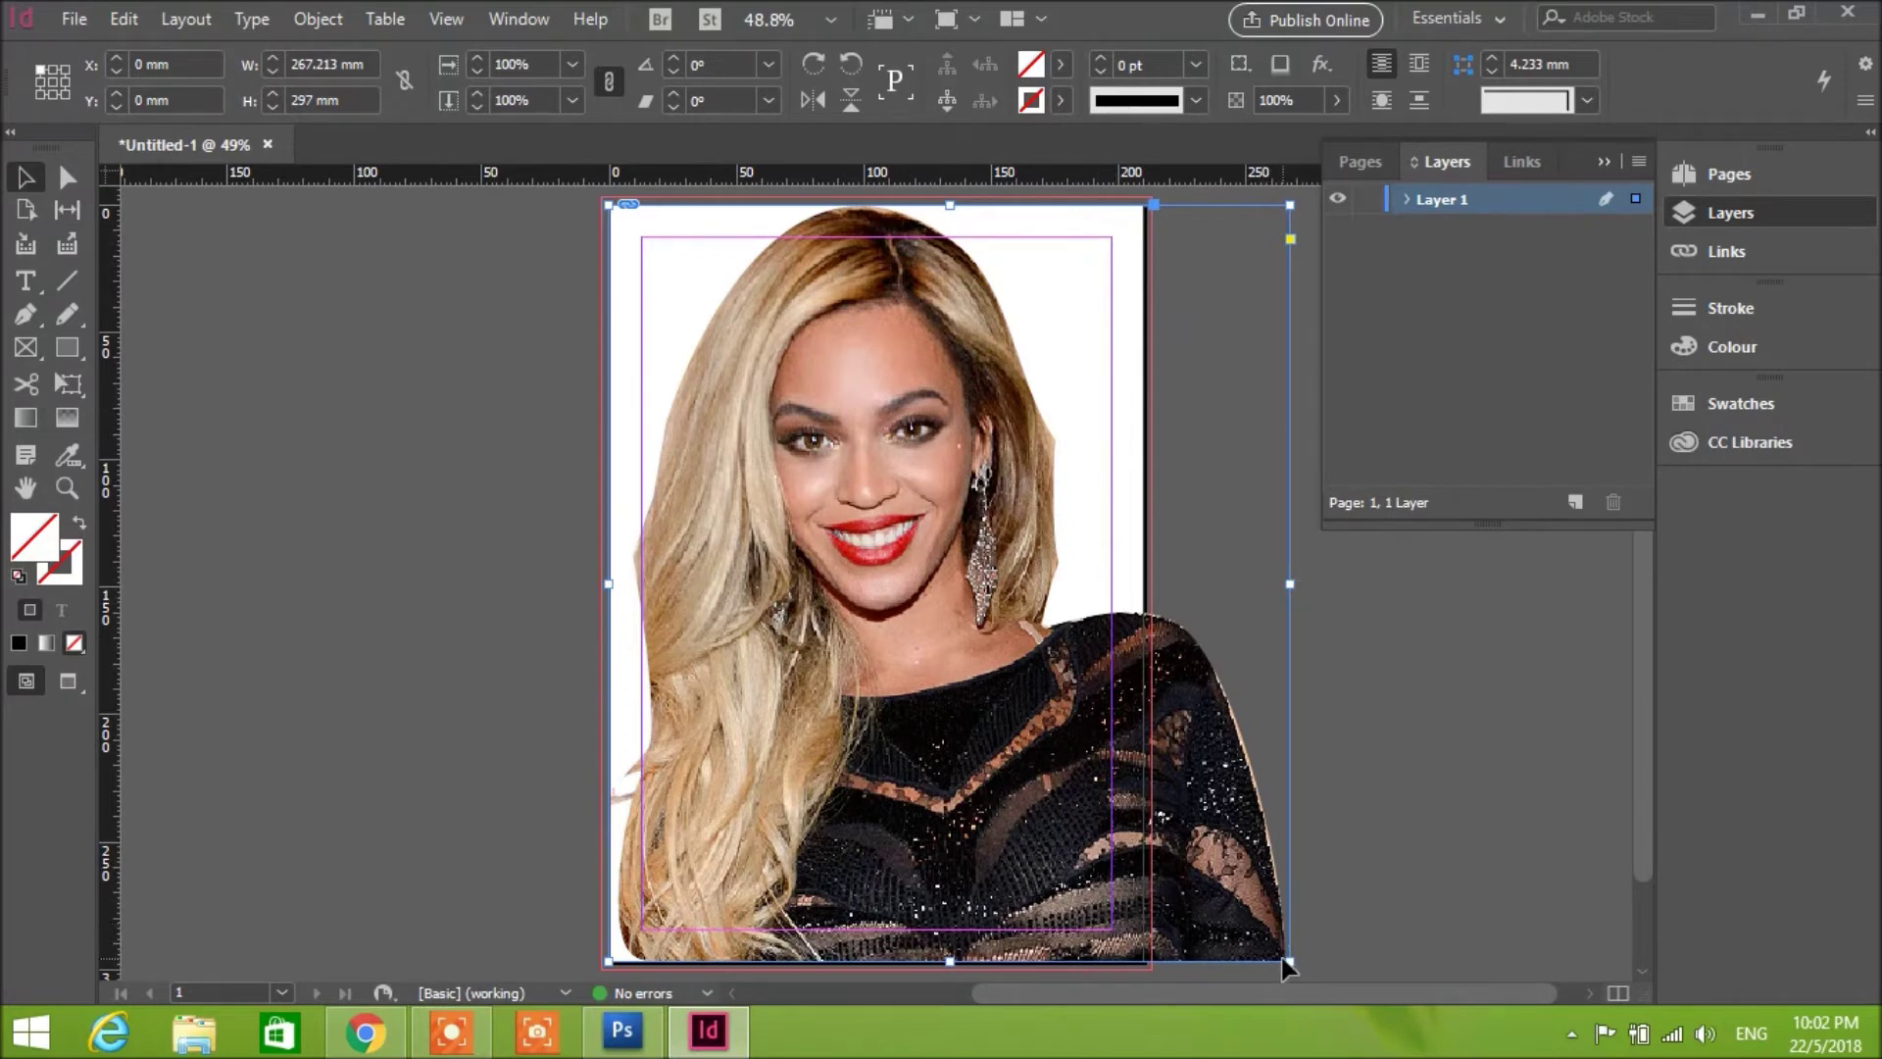
Step: Crop the image frame's right side to a width of 213 mm and shift the frame to X -3 mm
{"action": "left_click_drag", "start_coordinate": [1290, 584], "coordinate": [1151, 585]}
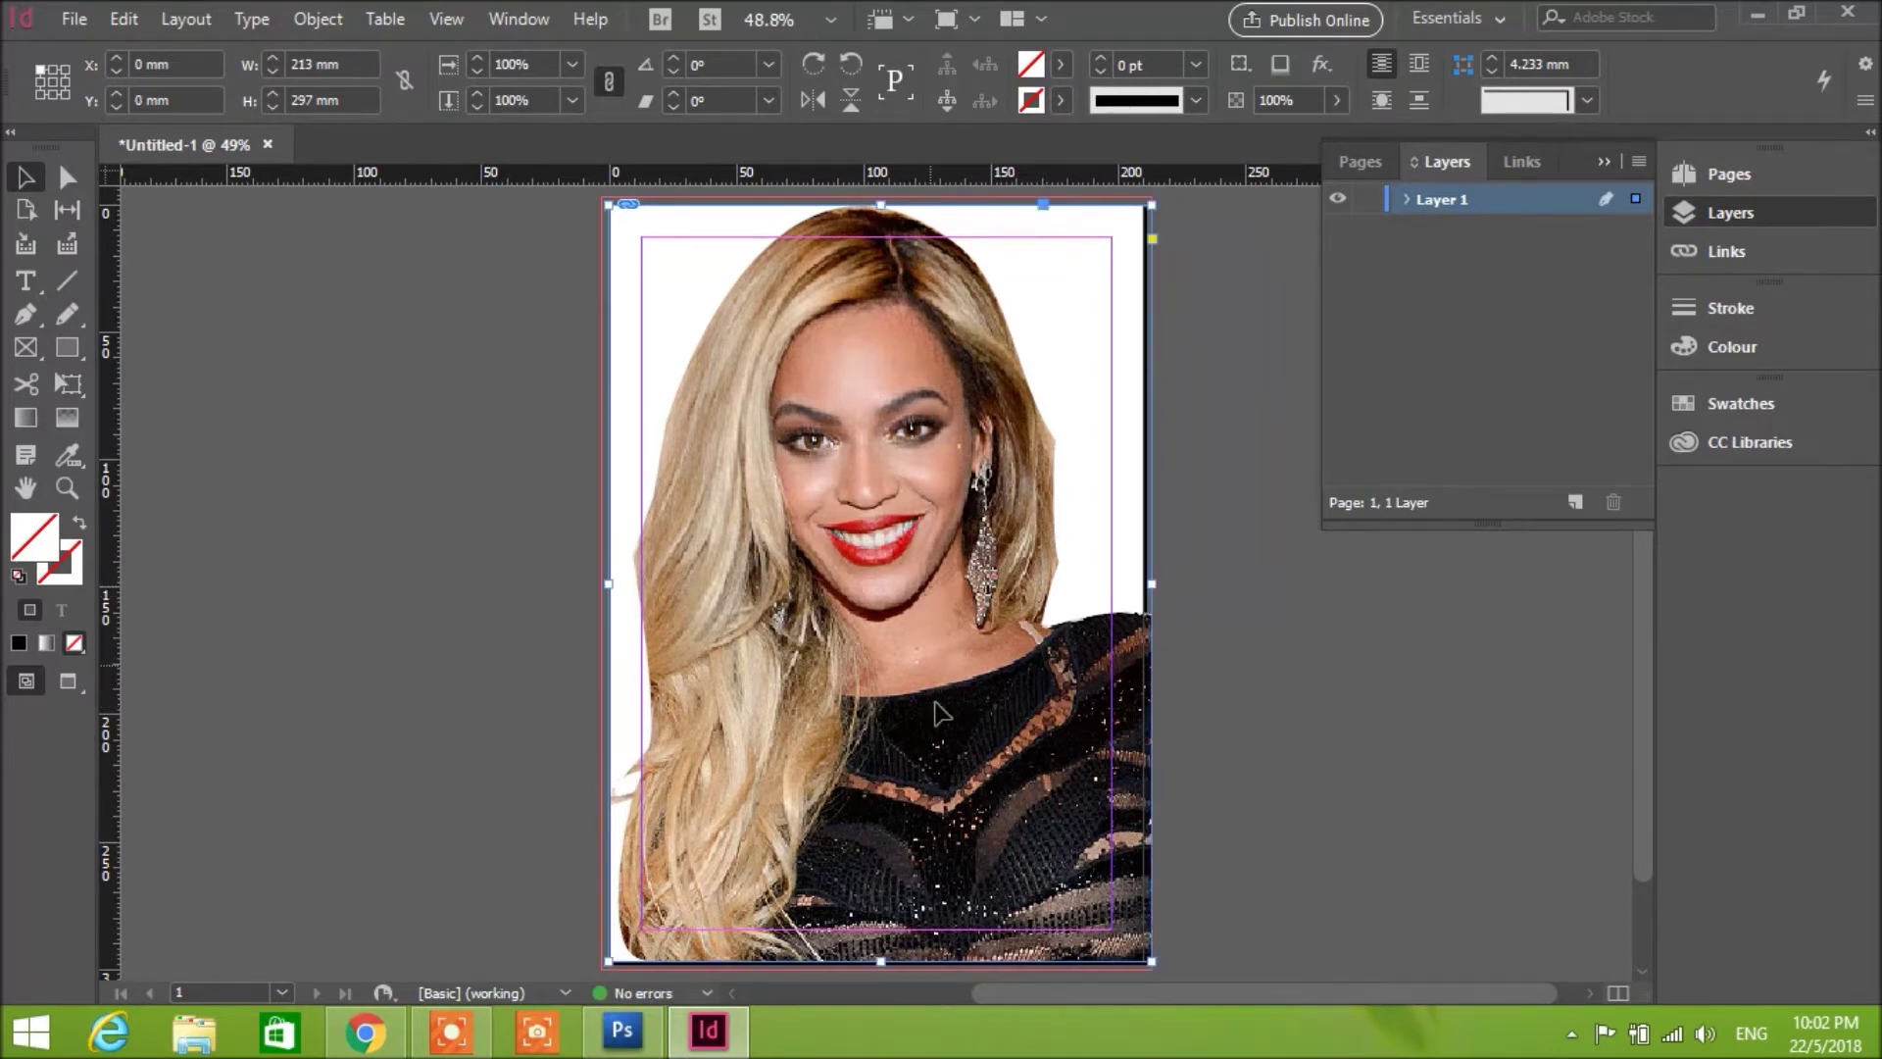
{"action": "key", "text": "ctrl+shift+a"}
{"action": "left_click_drag", "start_coordinate": [939, 721], "coordinate": [931, 721]}
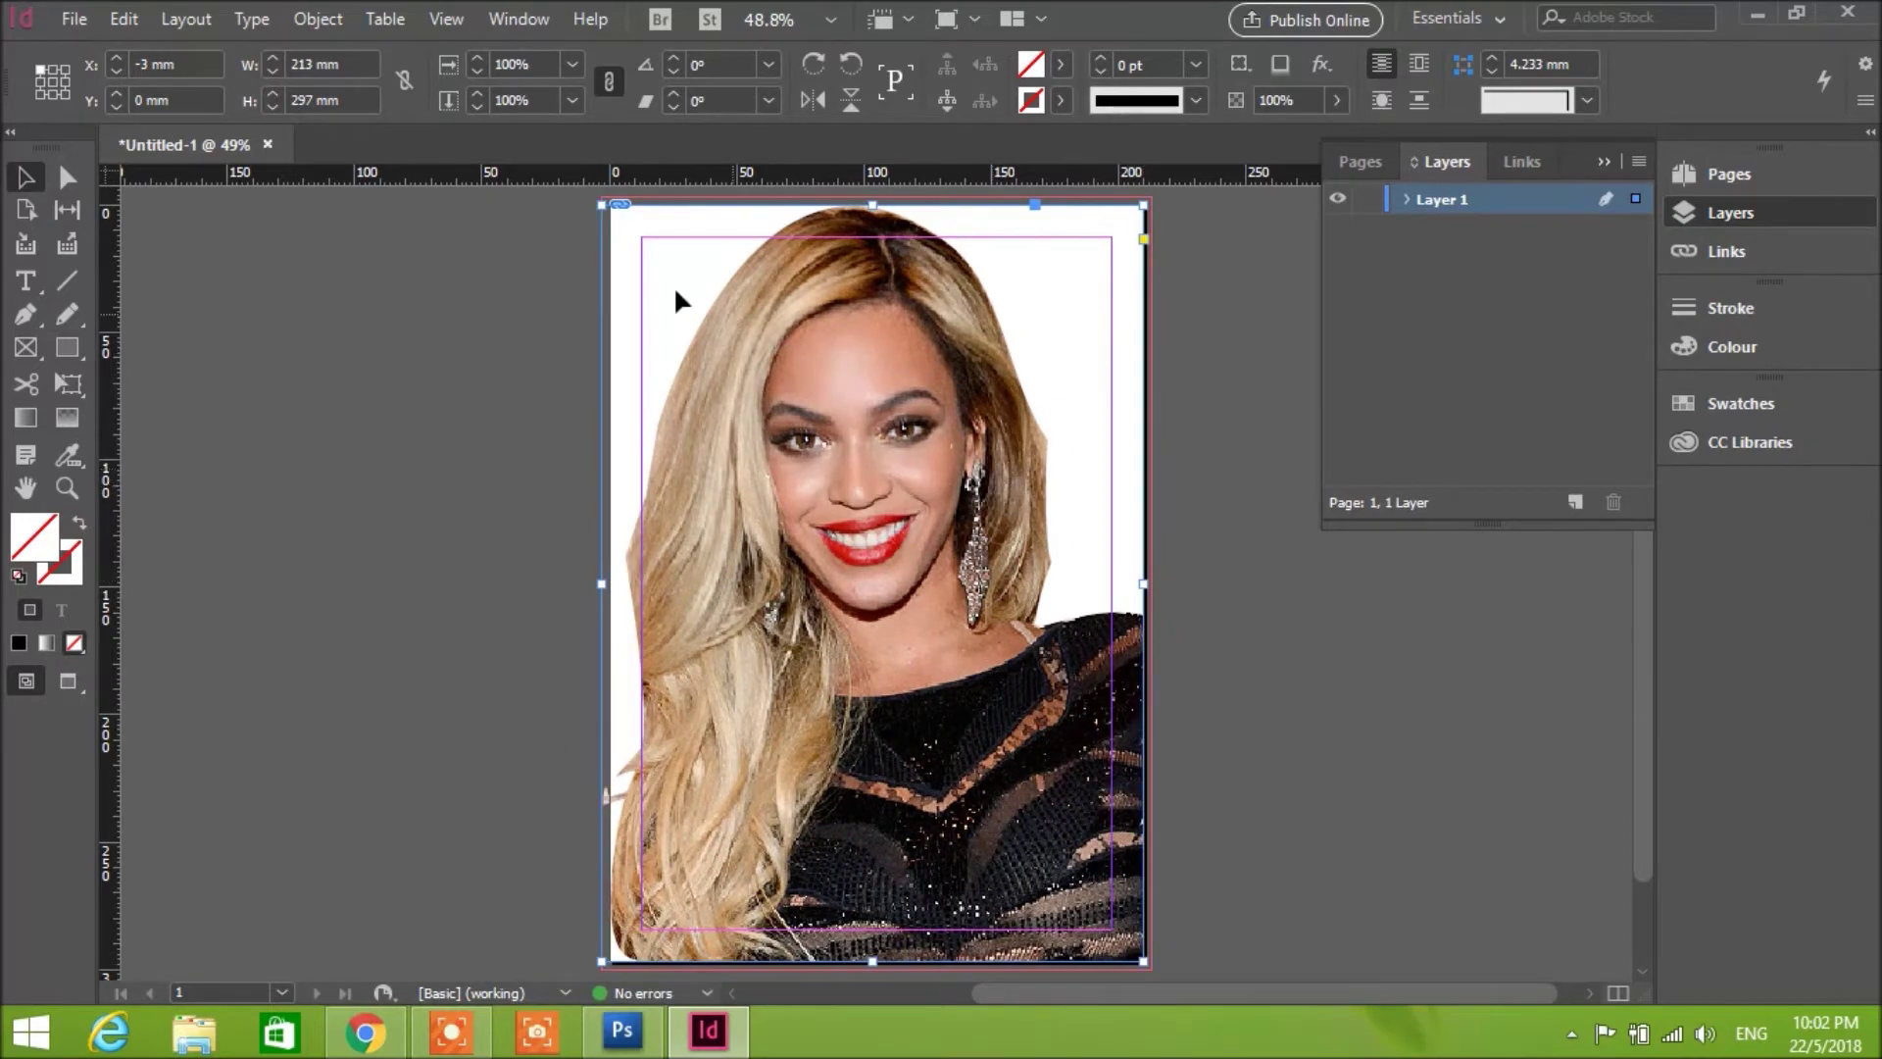
{"action": "left_click_drag", "start_coordinate": [602, 203], "coordinate": [618, 226]}
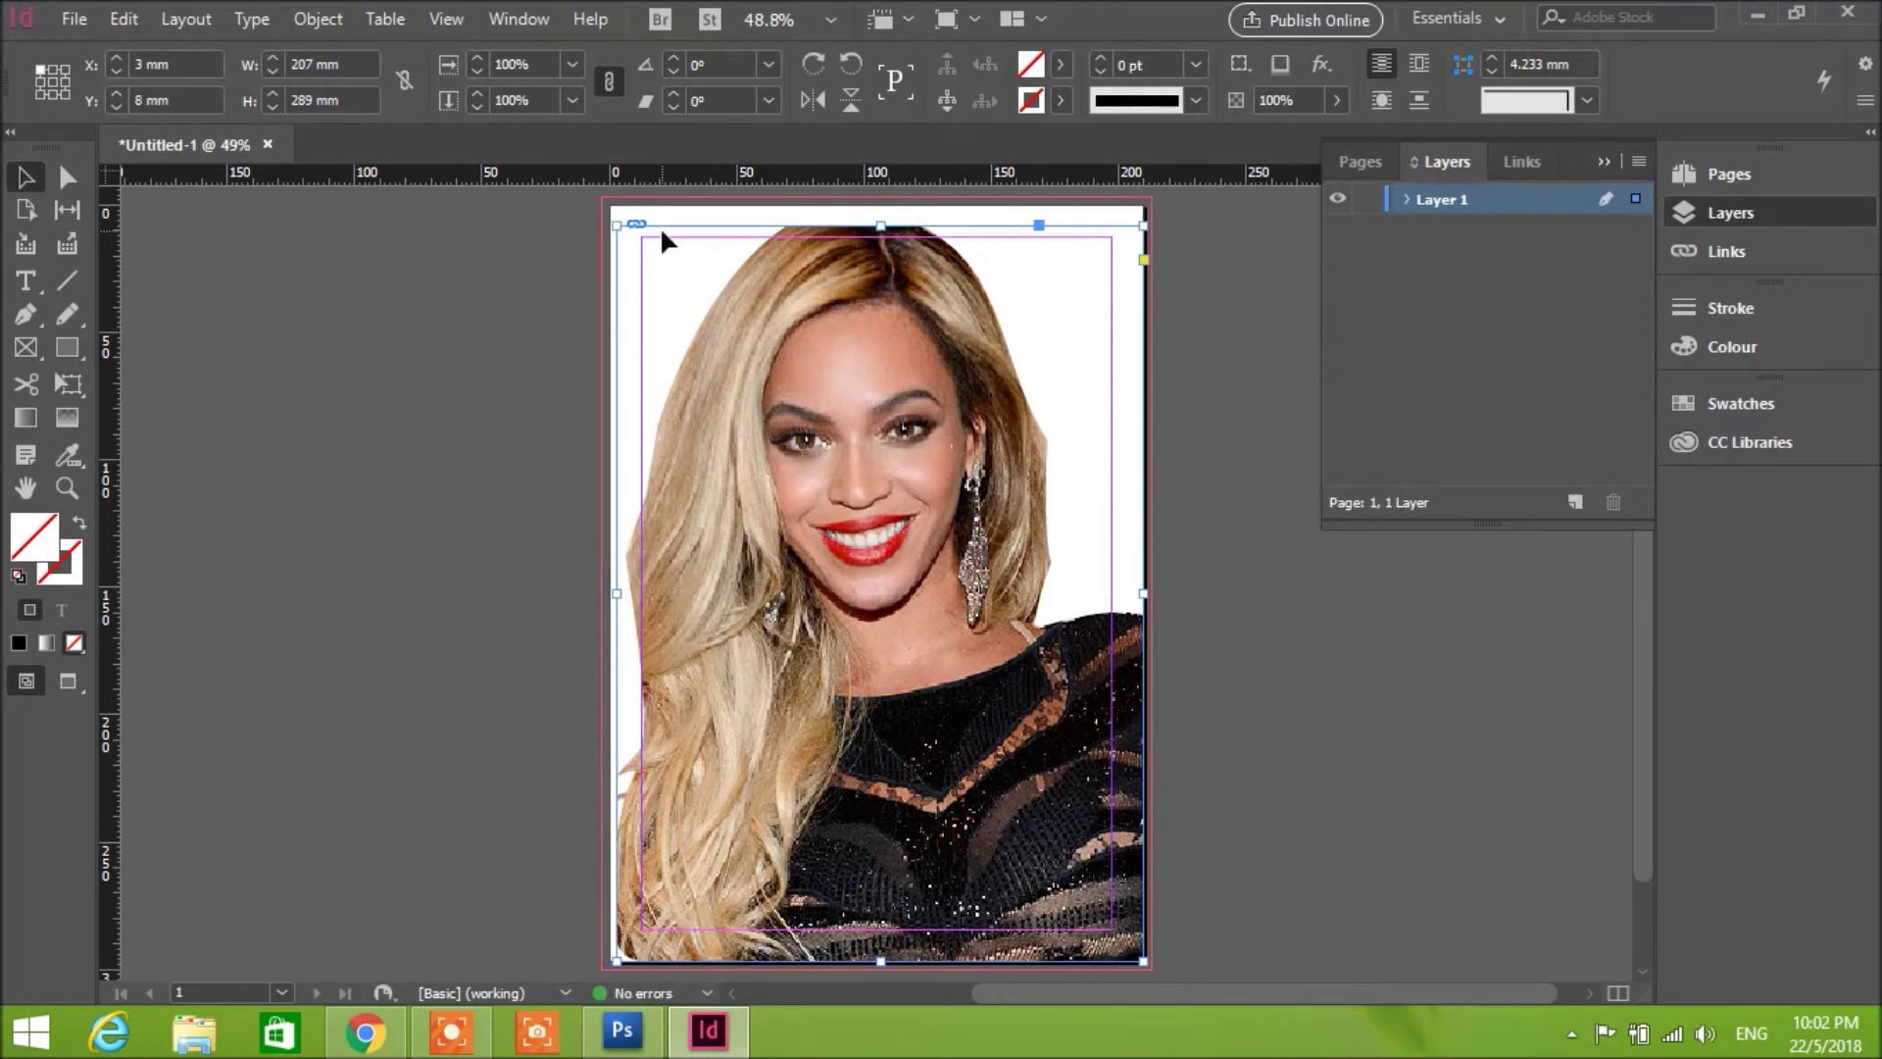
{"action": "key", "text": "ctrl+z"}
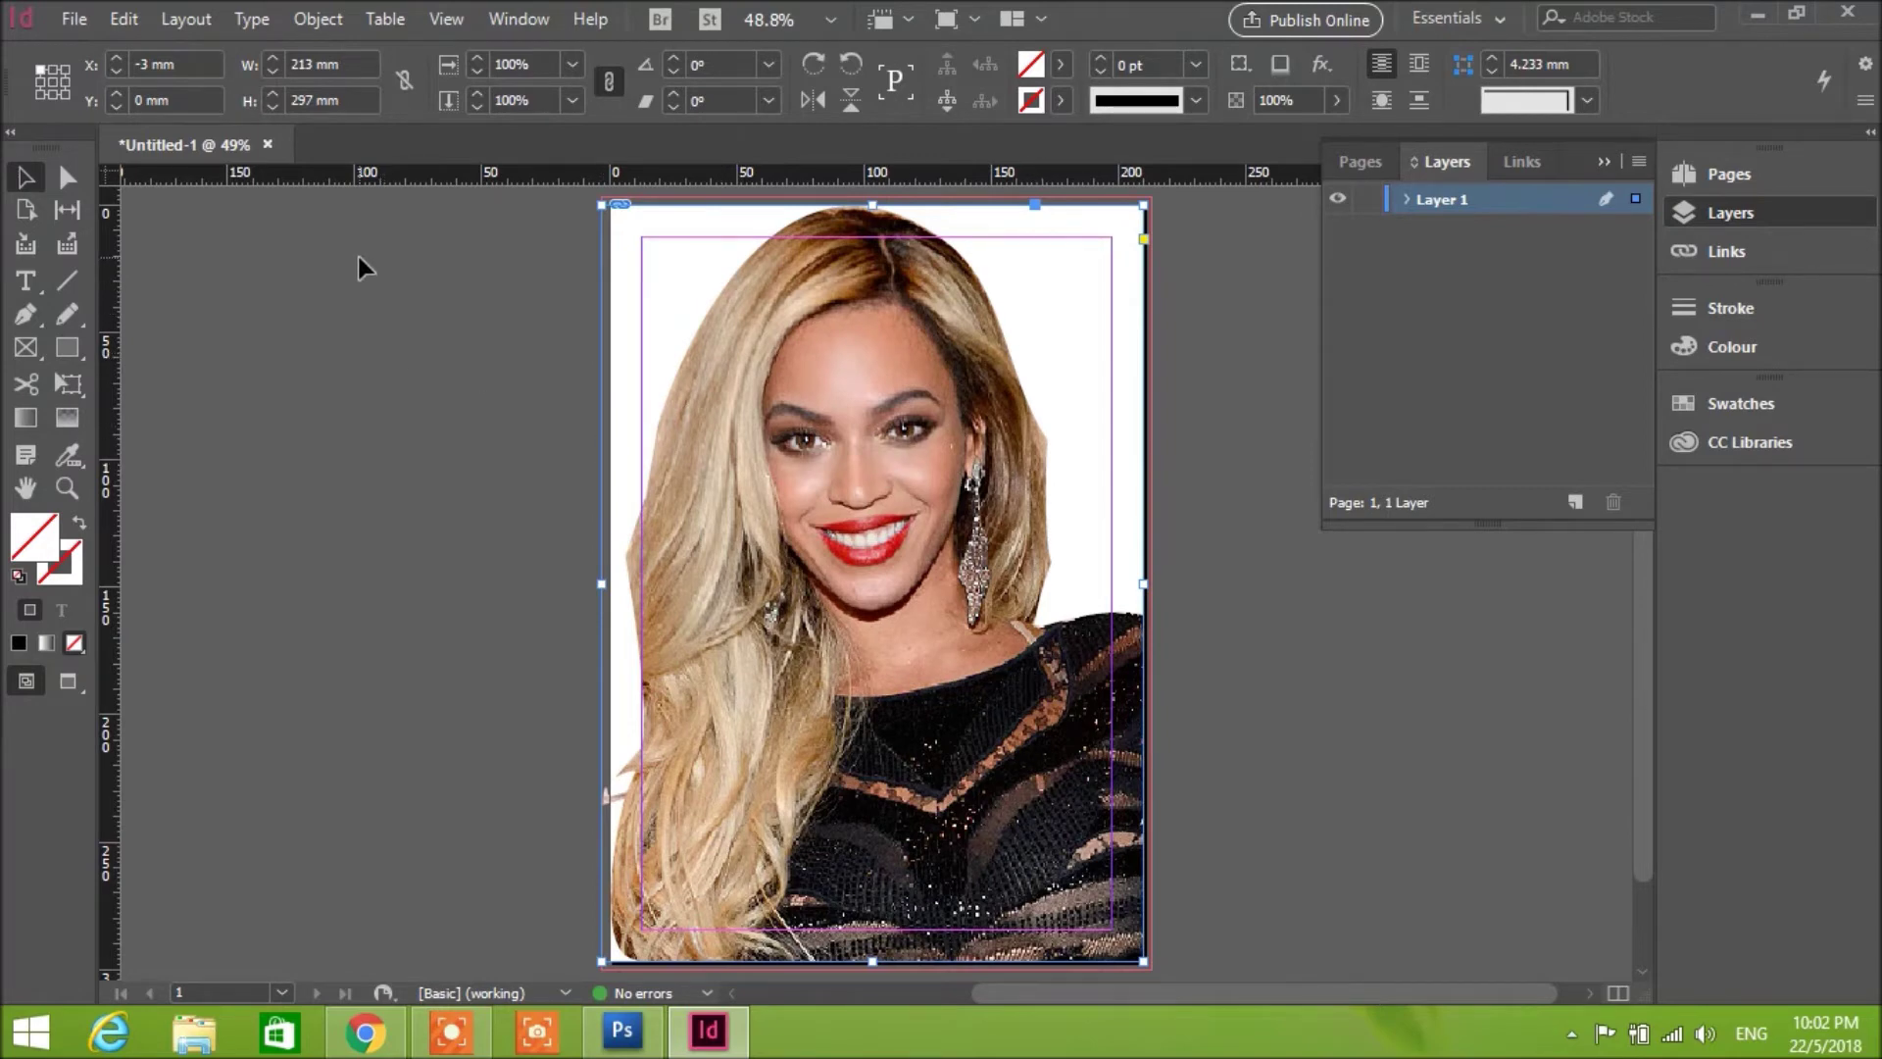
Step: Draw a 216 x 303 mm rectangle covering the page and its bleed, and fill it with a blue swatch
{"action": "left_click", "coordinate": [62, 357]}
{"action": "left_click_drag", "start_coordinate": [602, 200], "coordinate": [772, 319]}
{"action": "mouse_move", "coordinate": [806, 387]}
{"action": "left_mouse_down"}
{"action": "mouse_move", "coordinate": [970, 814]}
{"action": "mouse_move", "coordinate": [1123, 922]}
{"action": "mouse_move", "coordinate": [1152, 973]}
{"action": "left_mouse_up"}
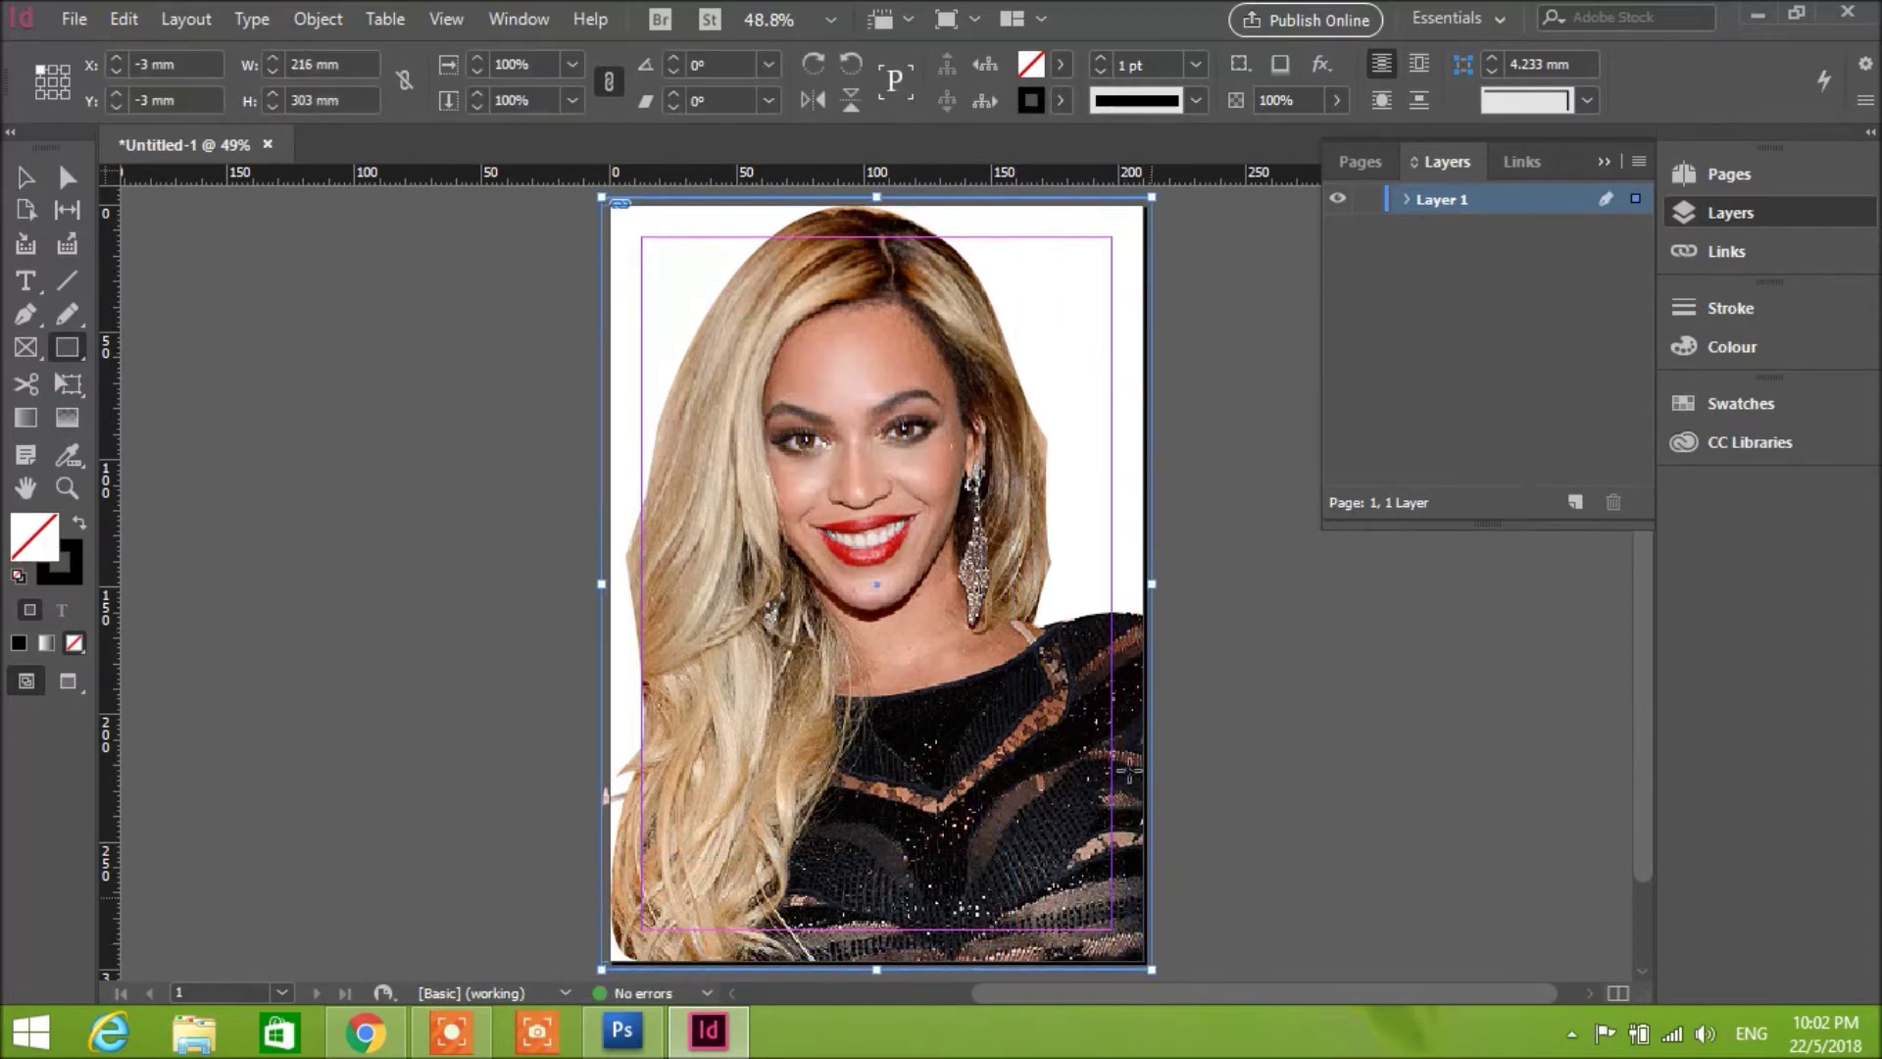
{"action": "left_click", "coordinate": [1063, 66]}
{"action": "left_click", "coordinate": [856, 274]}
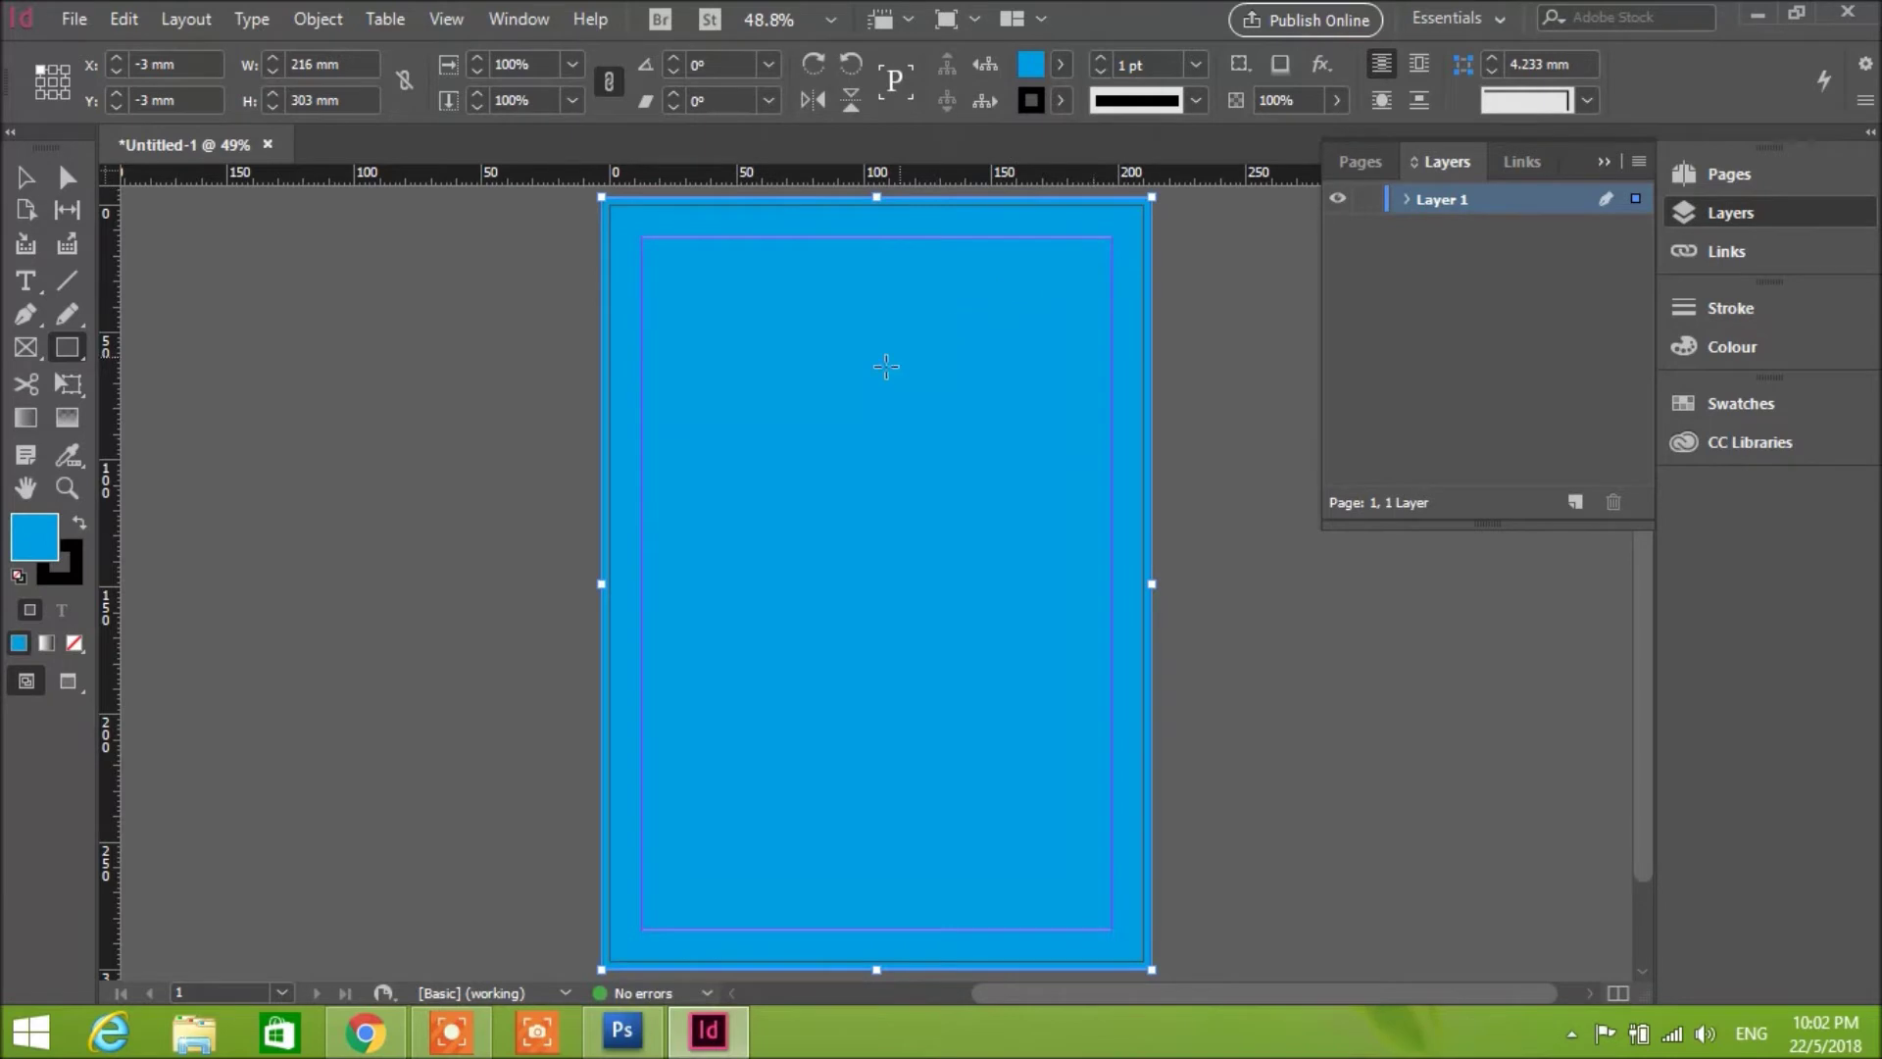
Step: Change the rectangle's fill to the muted teal colour 68c3b1
{"action": "double_click", "coordinate": [59, 537]}
{"action": "mouse_move", "coordinate": [860, 438]}
{"action": "left_mouse_down"}
{"action": "mouse_move", "coordinate": [857, 391]}
{"action": "mouse_move", "coordinate": [801, 446]}
{"action": "mouse_move", "coordinate": [827, 432]}
{"action": "left_mouse_up"}
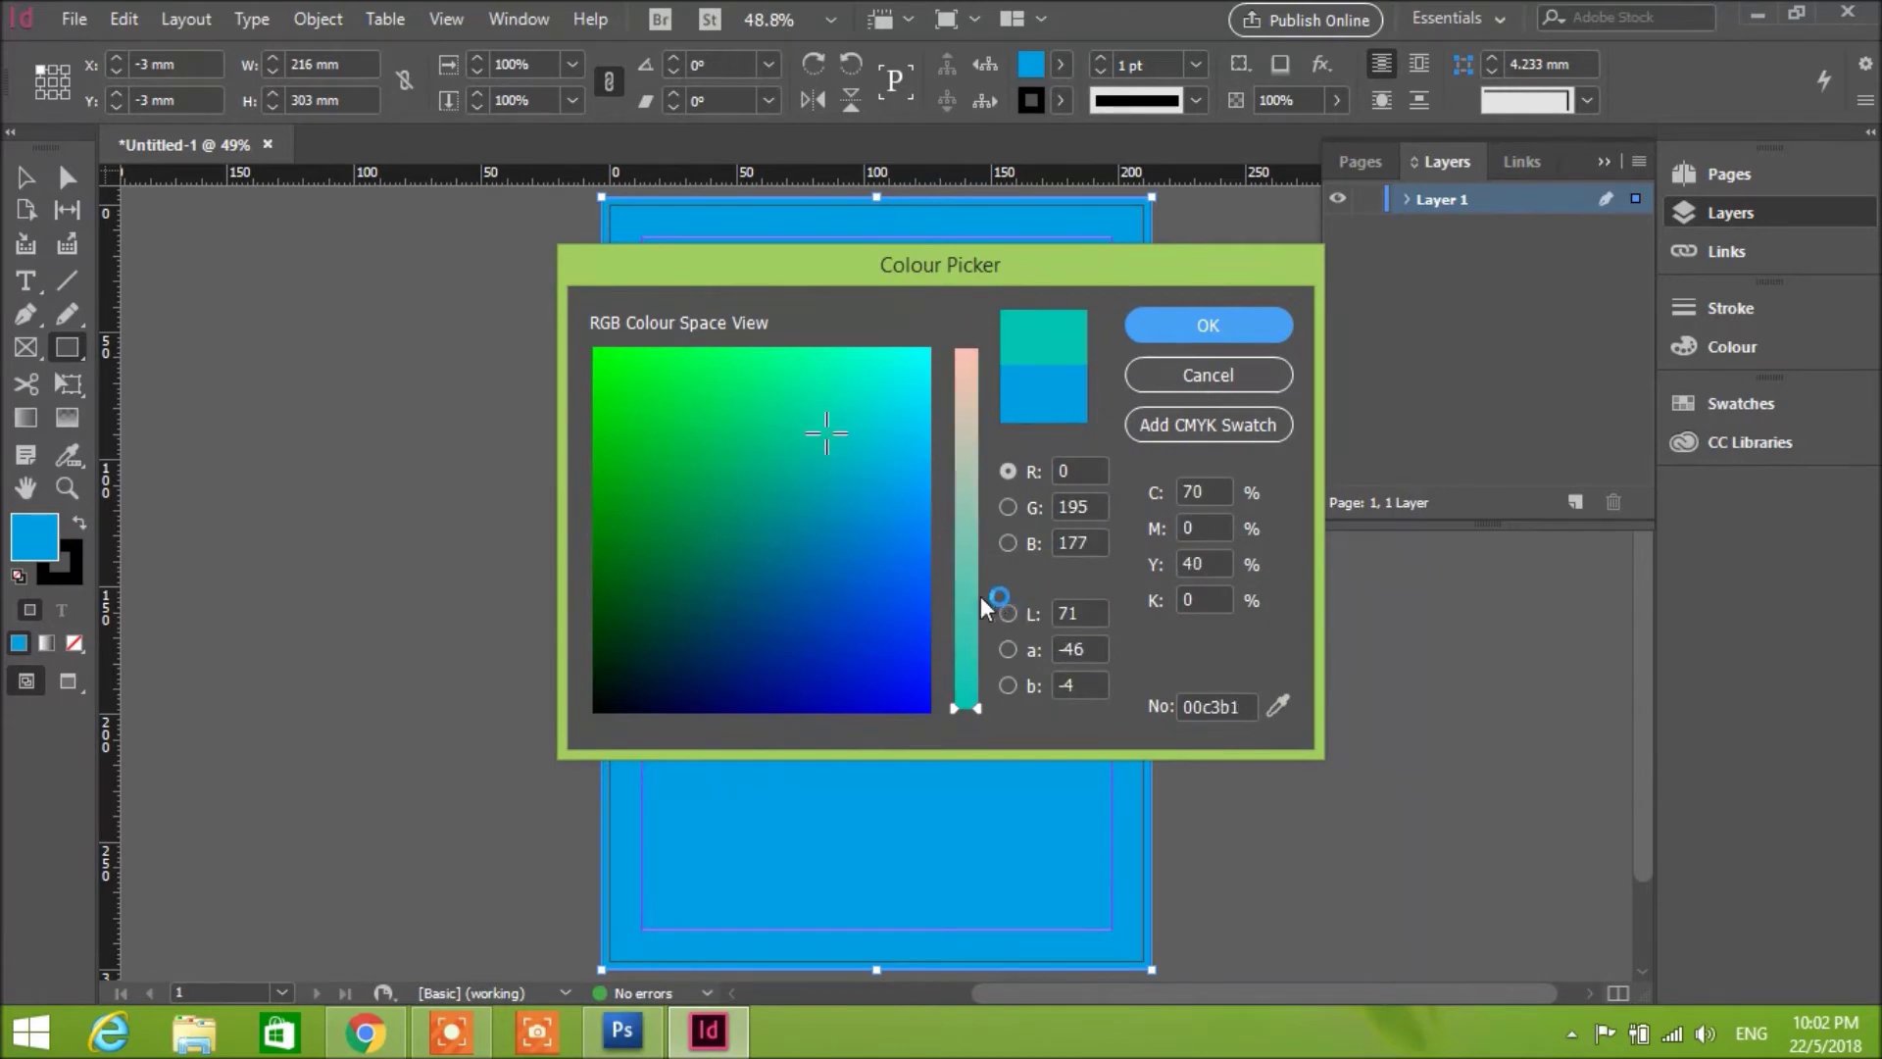
{"action": "left_click", "coordinate": [980, 596]}
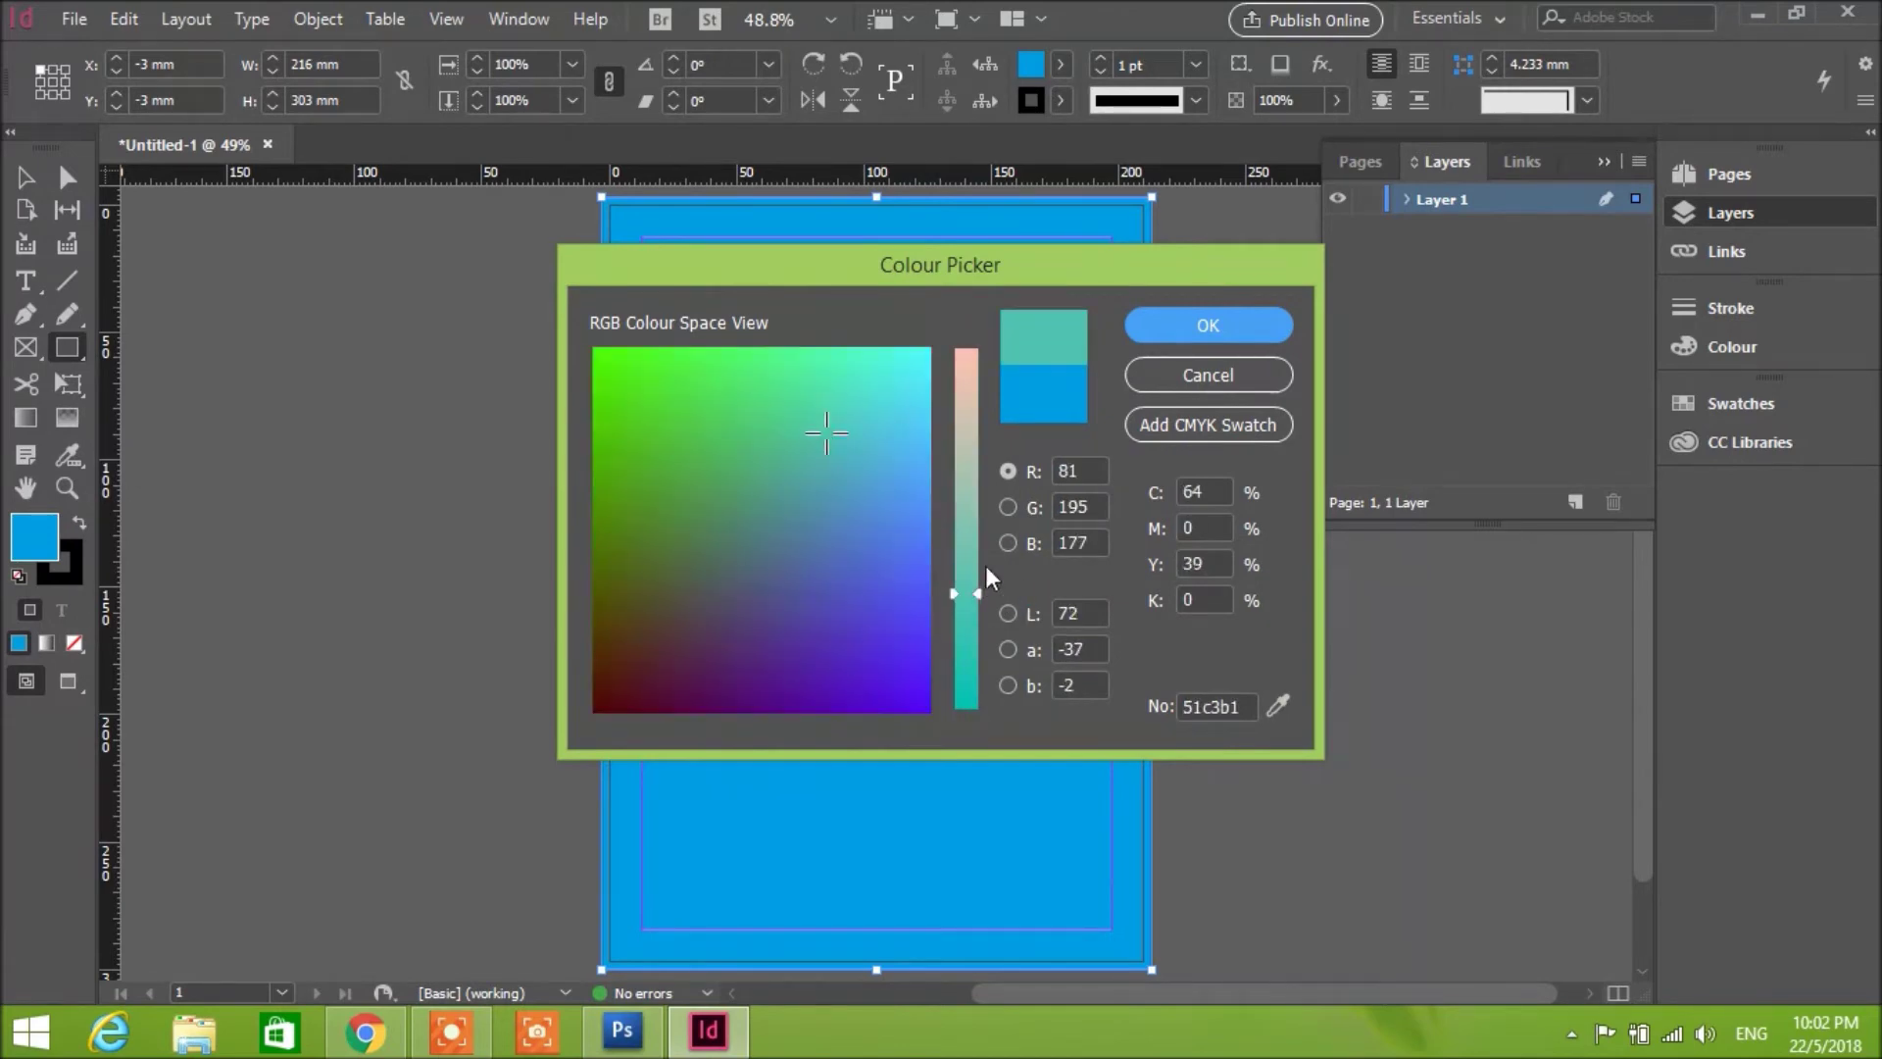
{"action": "left_click_drag", "start_coordinate": [983, 584], "coordinate": [978, 561]}
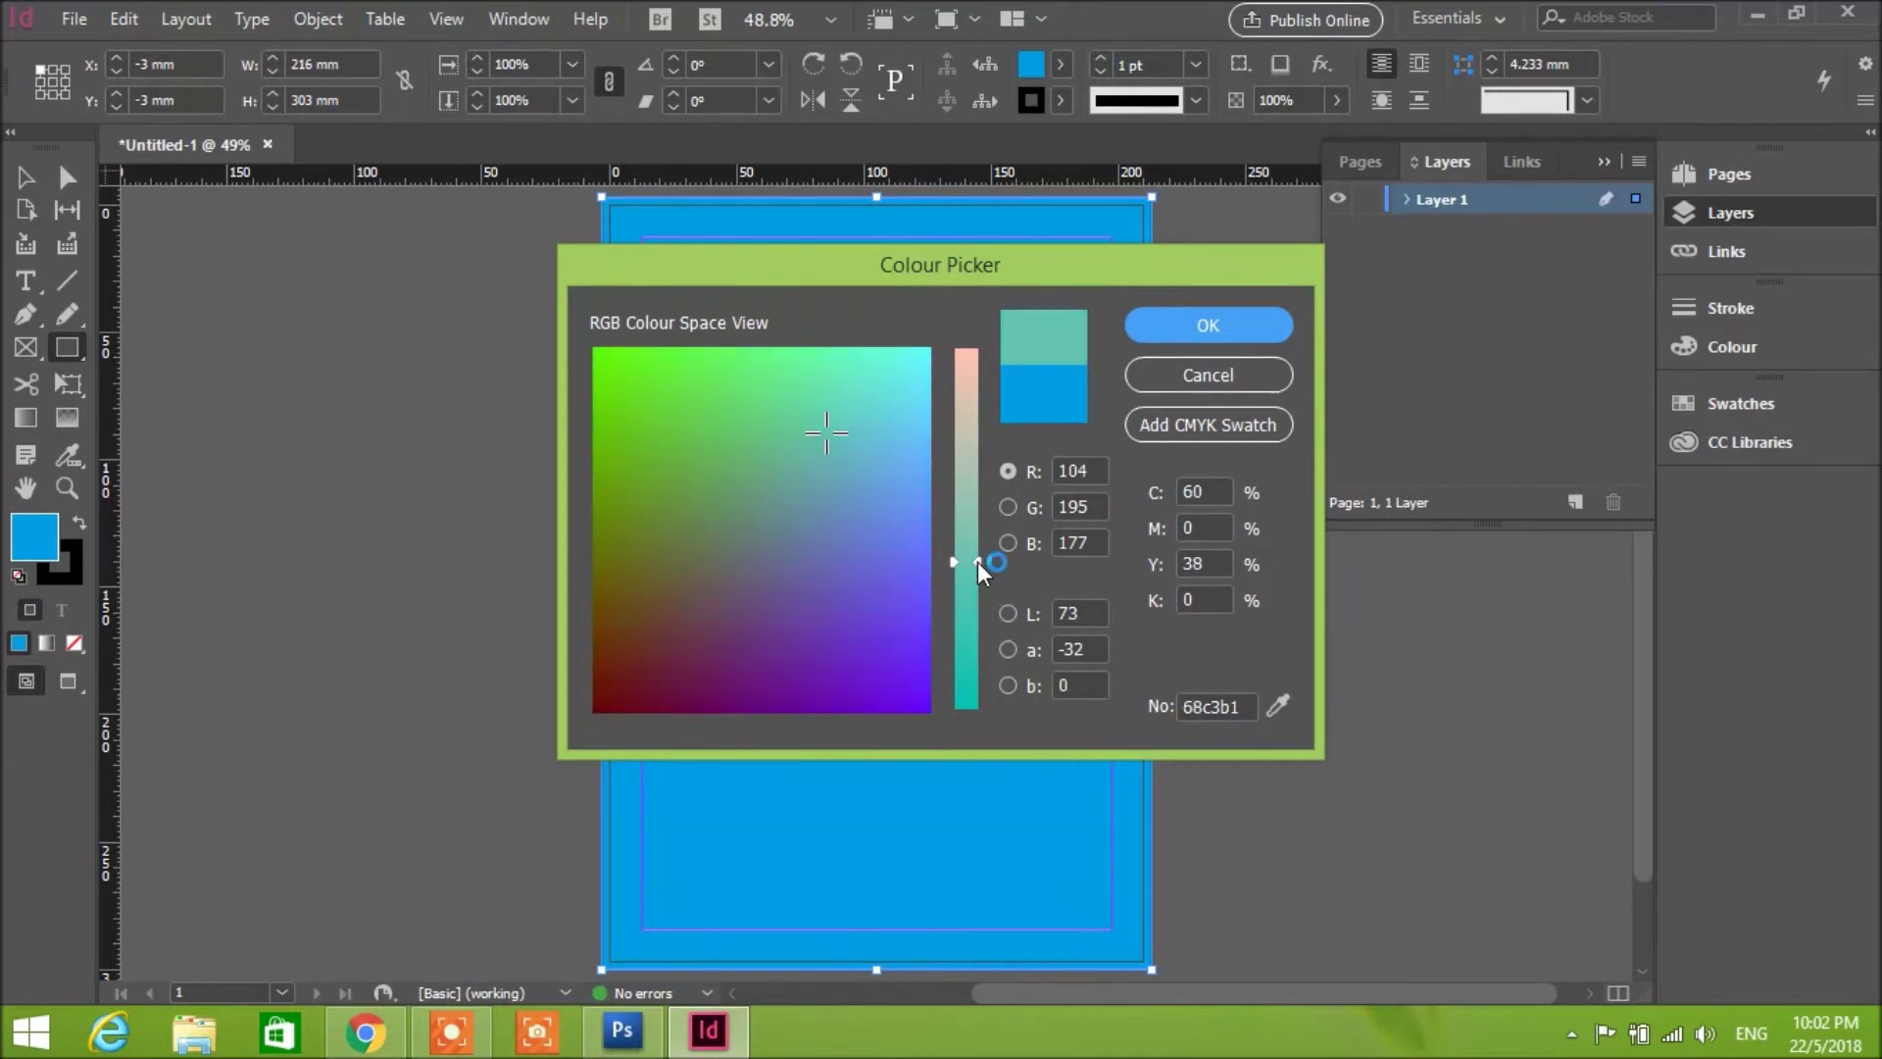
{"action": "left_click", "coordinate": [1156, 325]}
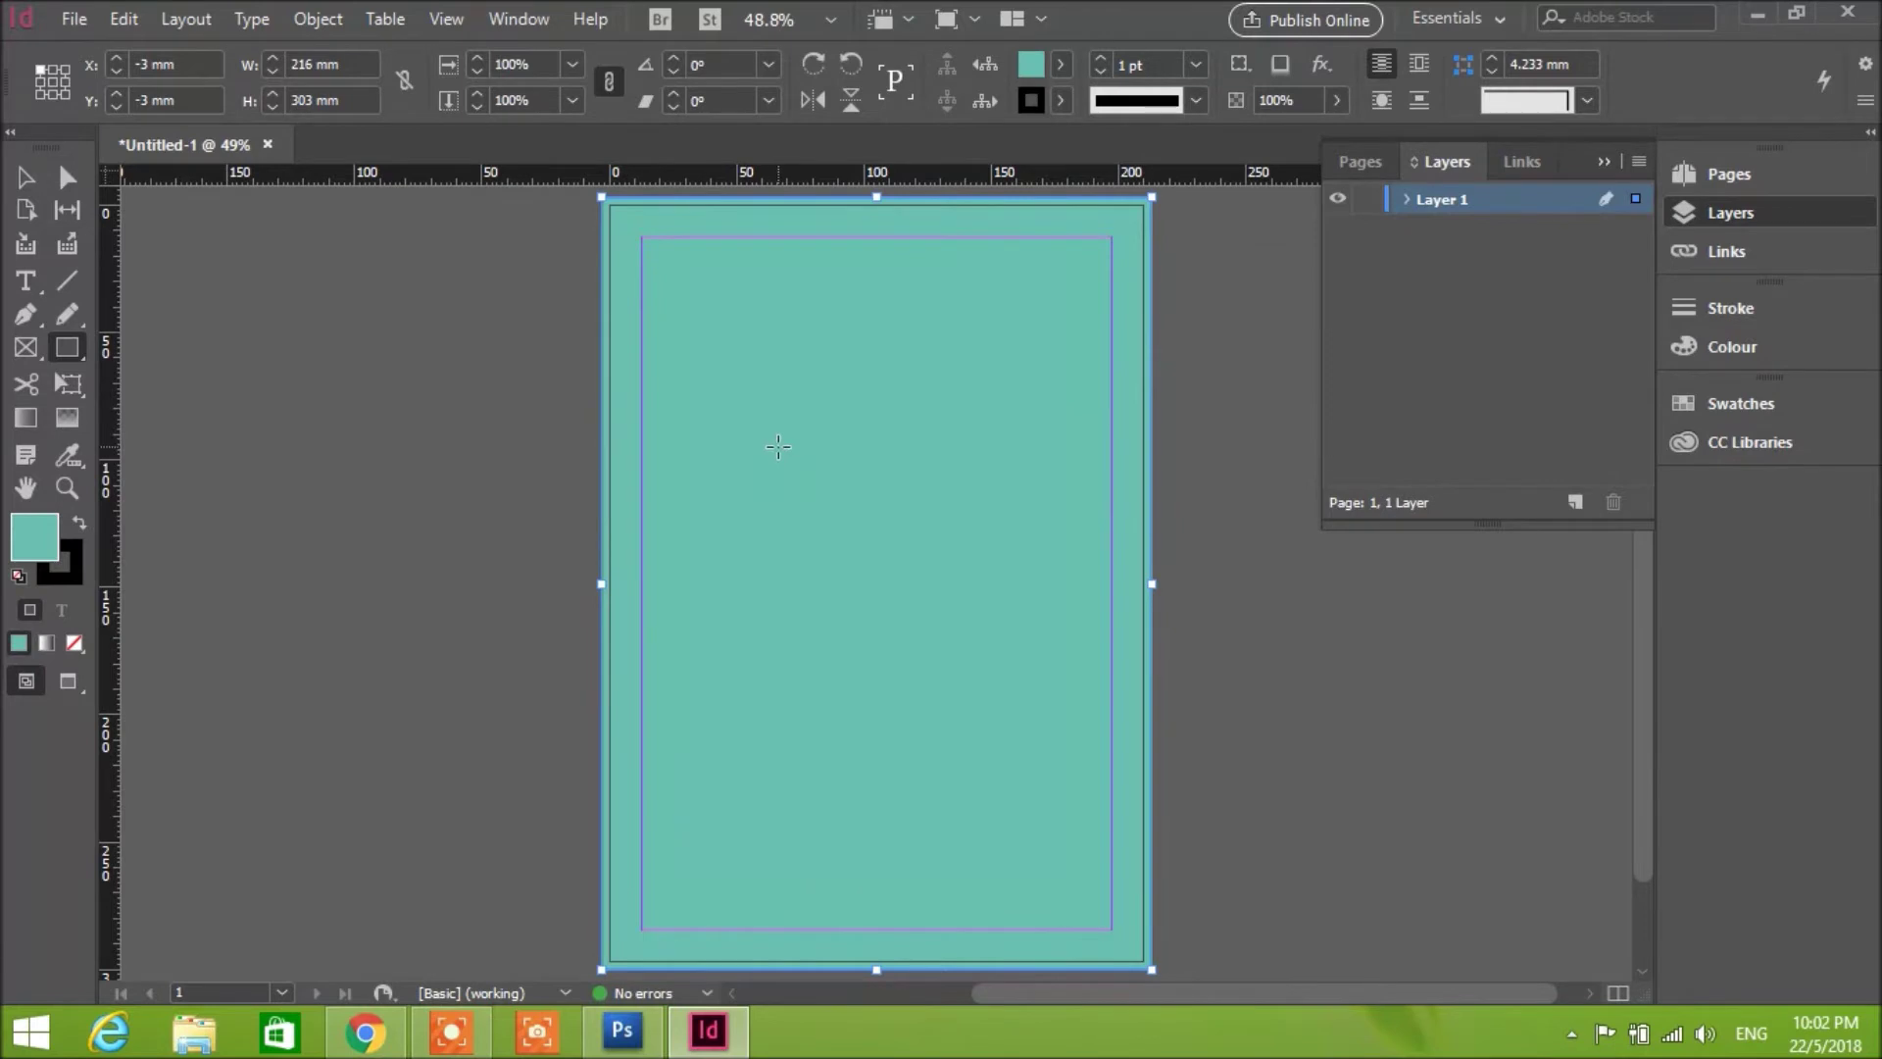
{"action": "key", "text": "shift+F10"}
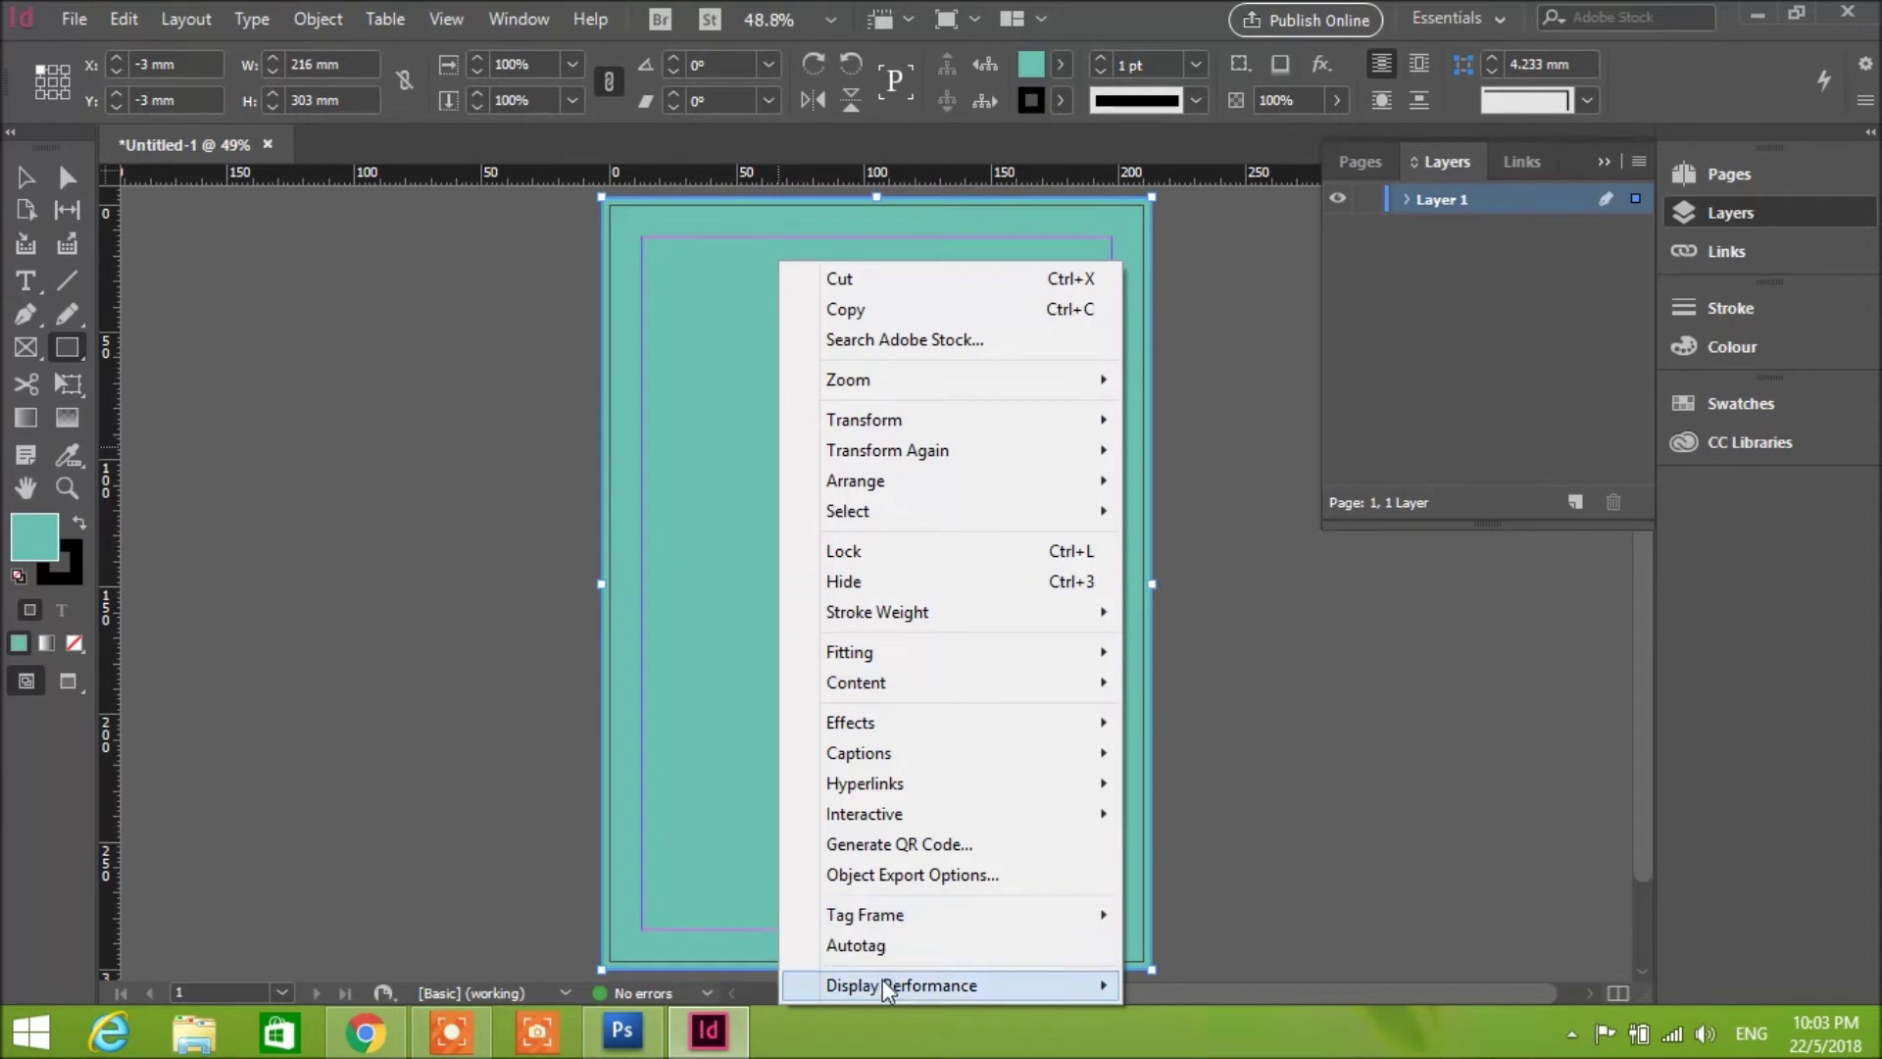
{"action": "mouse_move", "coordinate": [884, 983]}
{"action": "left_click", "coordinate": [939, 519]}
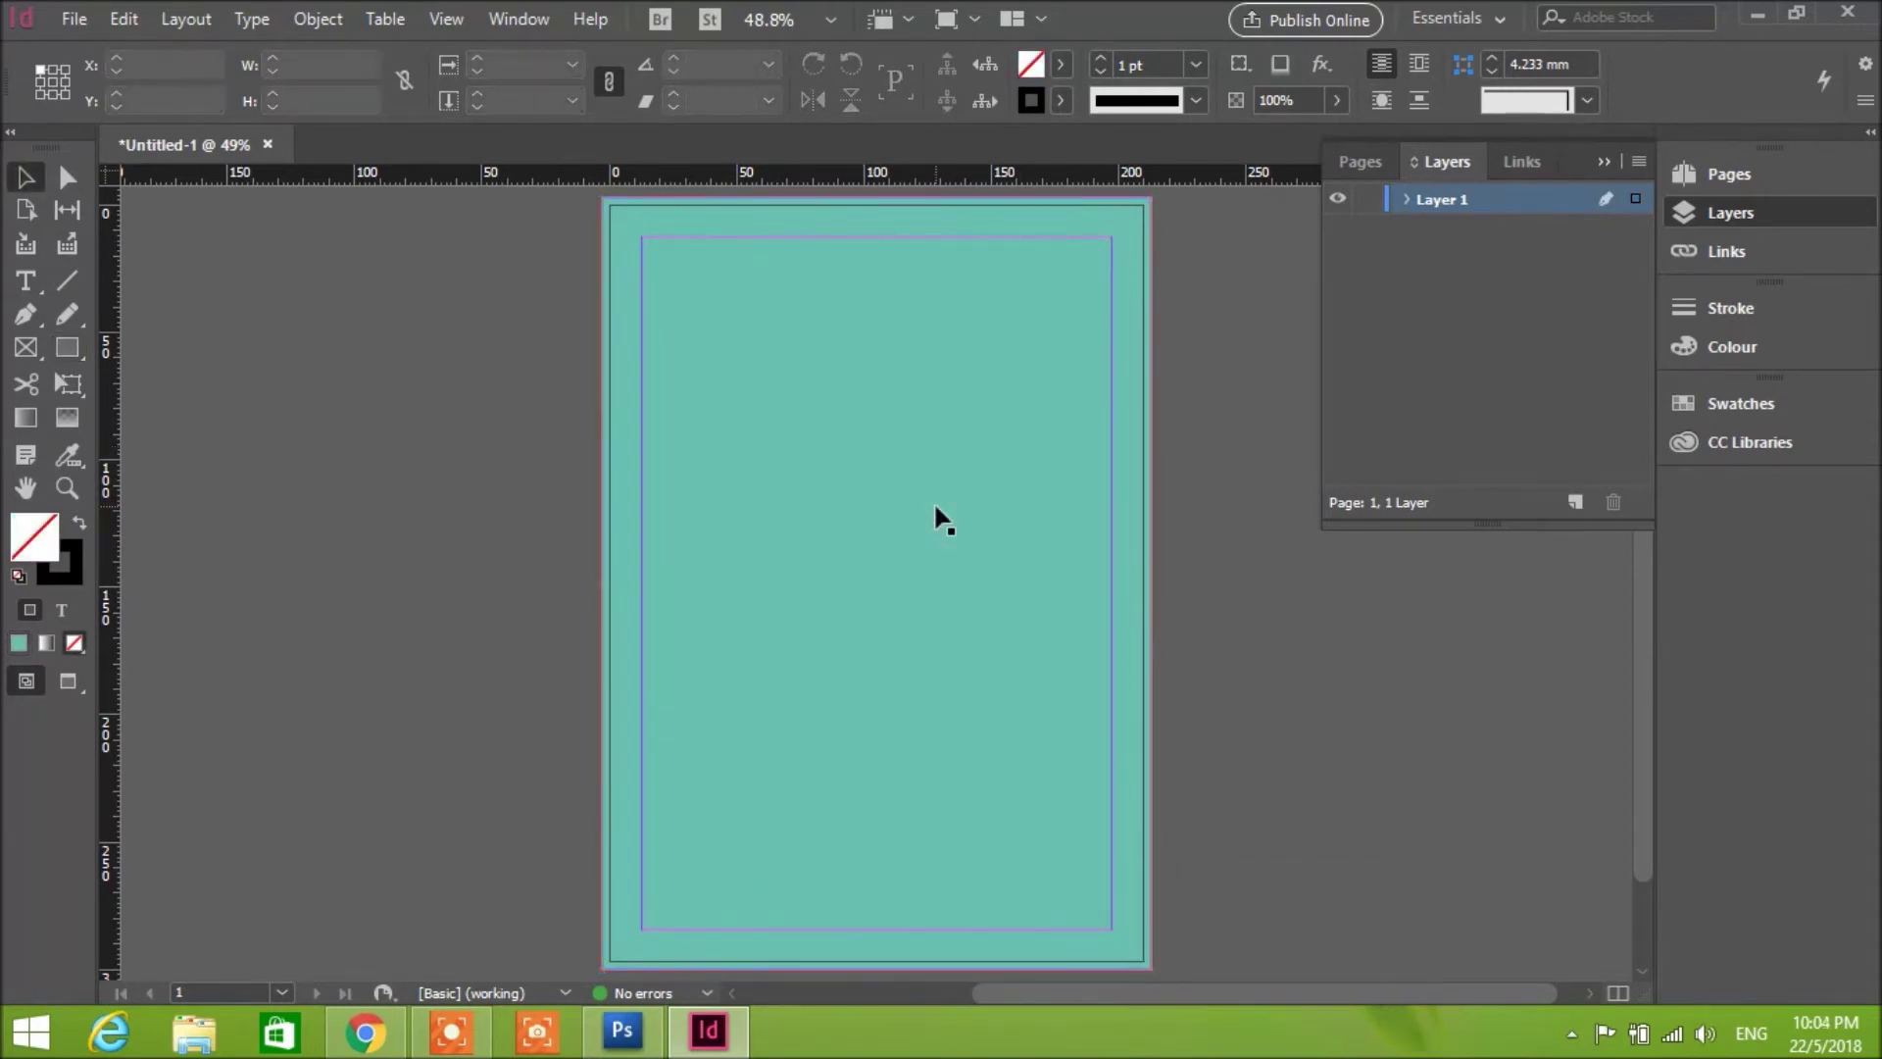
{"action": "right_click", "coordinate": [883, 449]}
{"action": "left_click", "coordinate": [444, 367]}
{"action": "right_click", "coordinate": [819, 402]}
{"action": "left_click", "coordinate": [68, 179]}
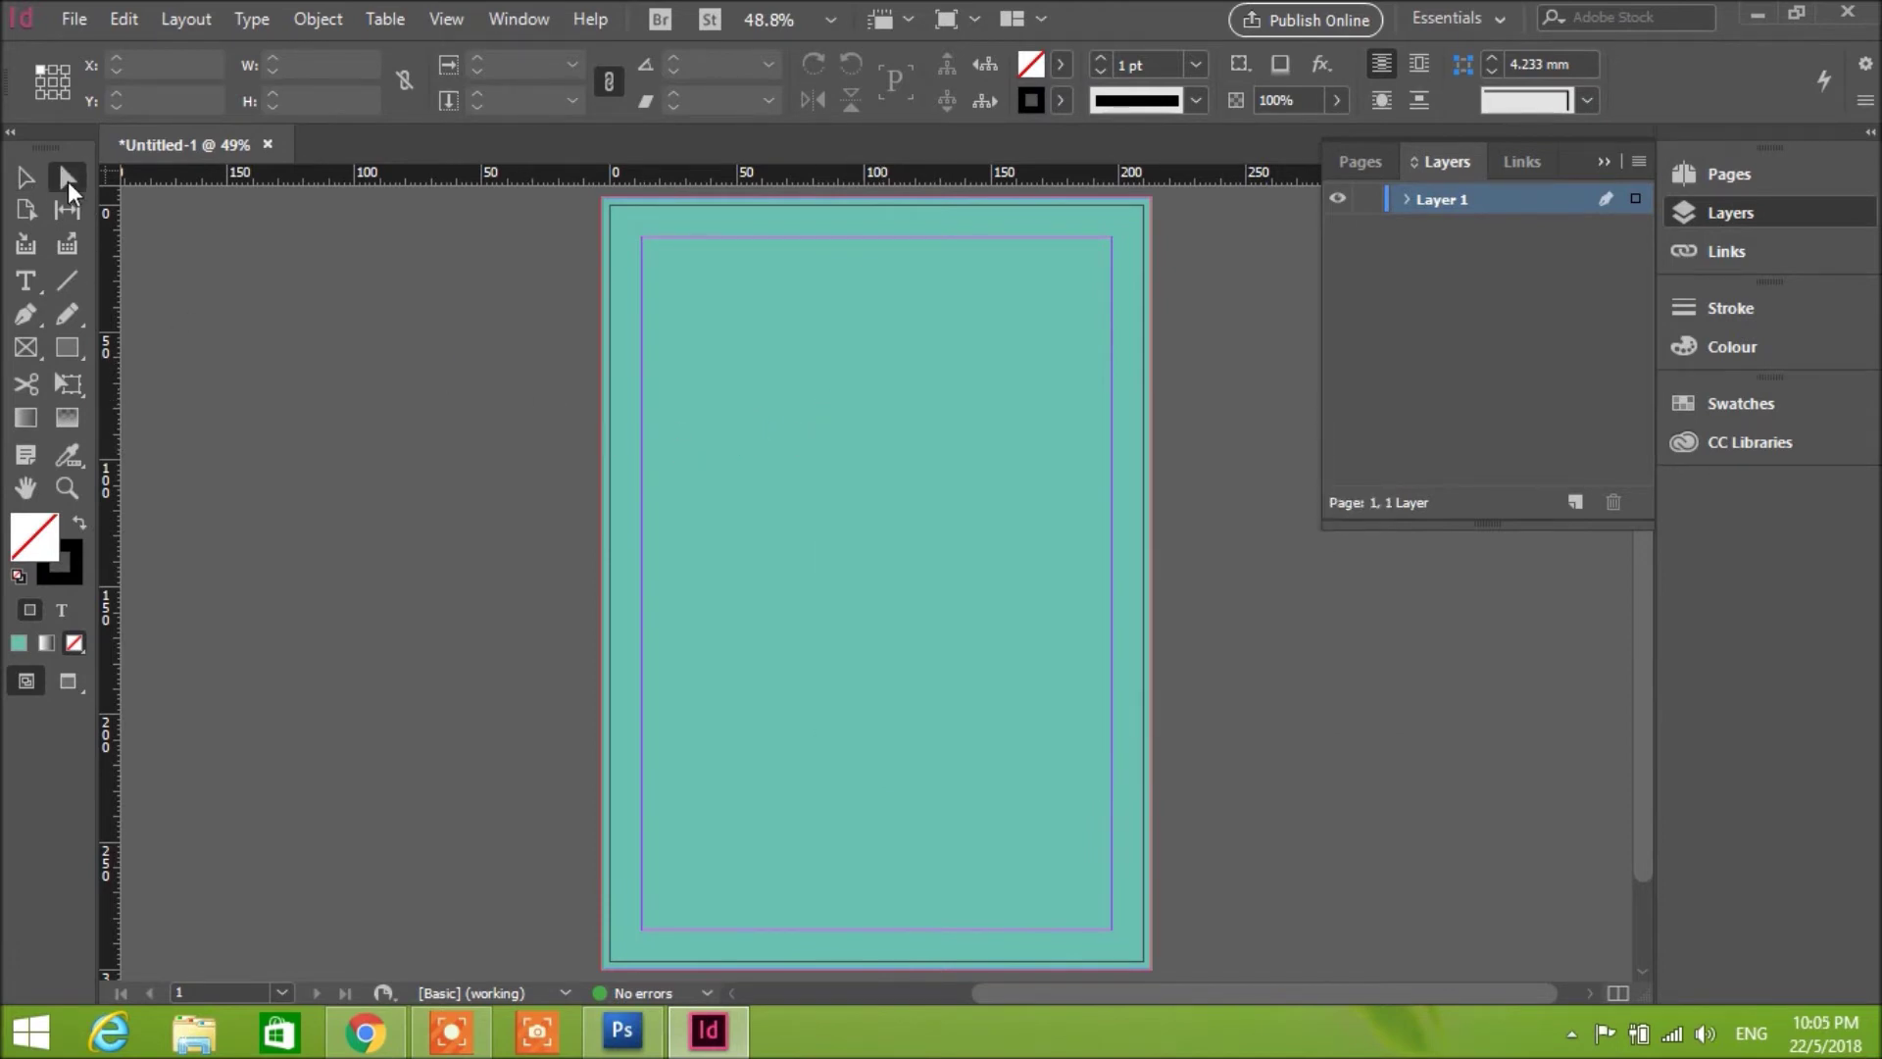
{"action": "right_click", "coordinate": [797, 474]}
{"action": "left_click", "coordinate": [466, 366]}
Step: Send the teal rectangle to the back, behind the woman's image
{"action": "left_click", "coordinate": [27, 179]}
{"action": "left_click", "coordinate": [769, 416]}
{"action": "right_click", "coordinate": [769, 417]}
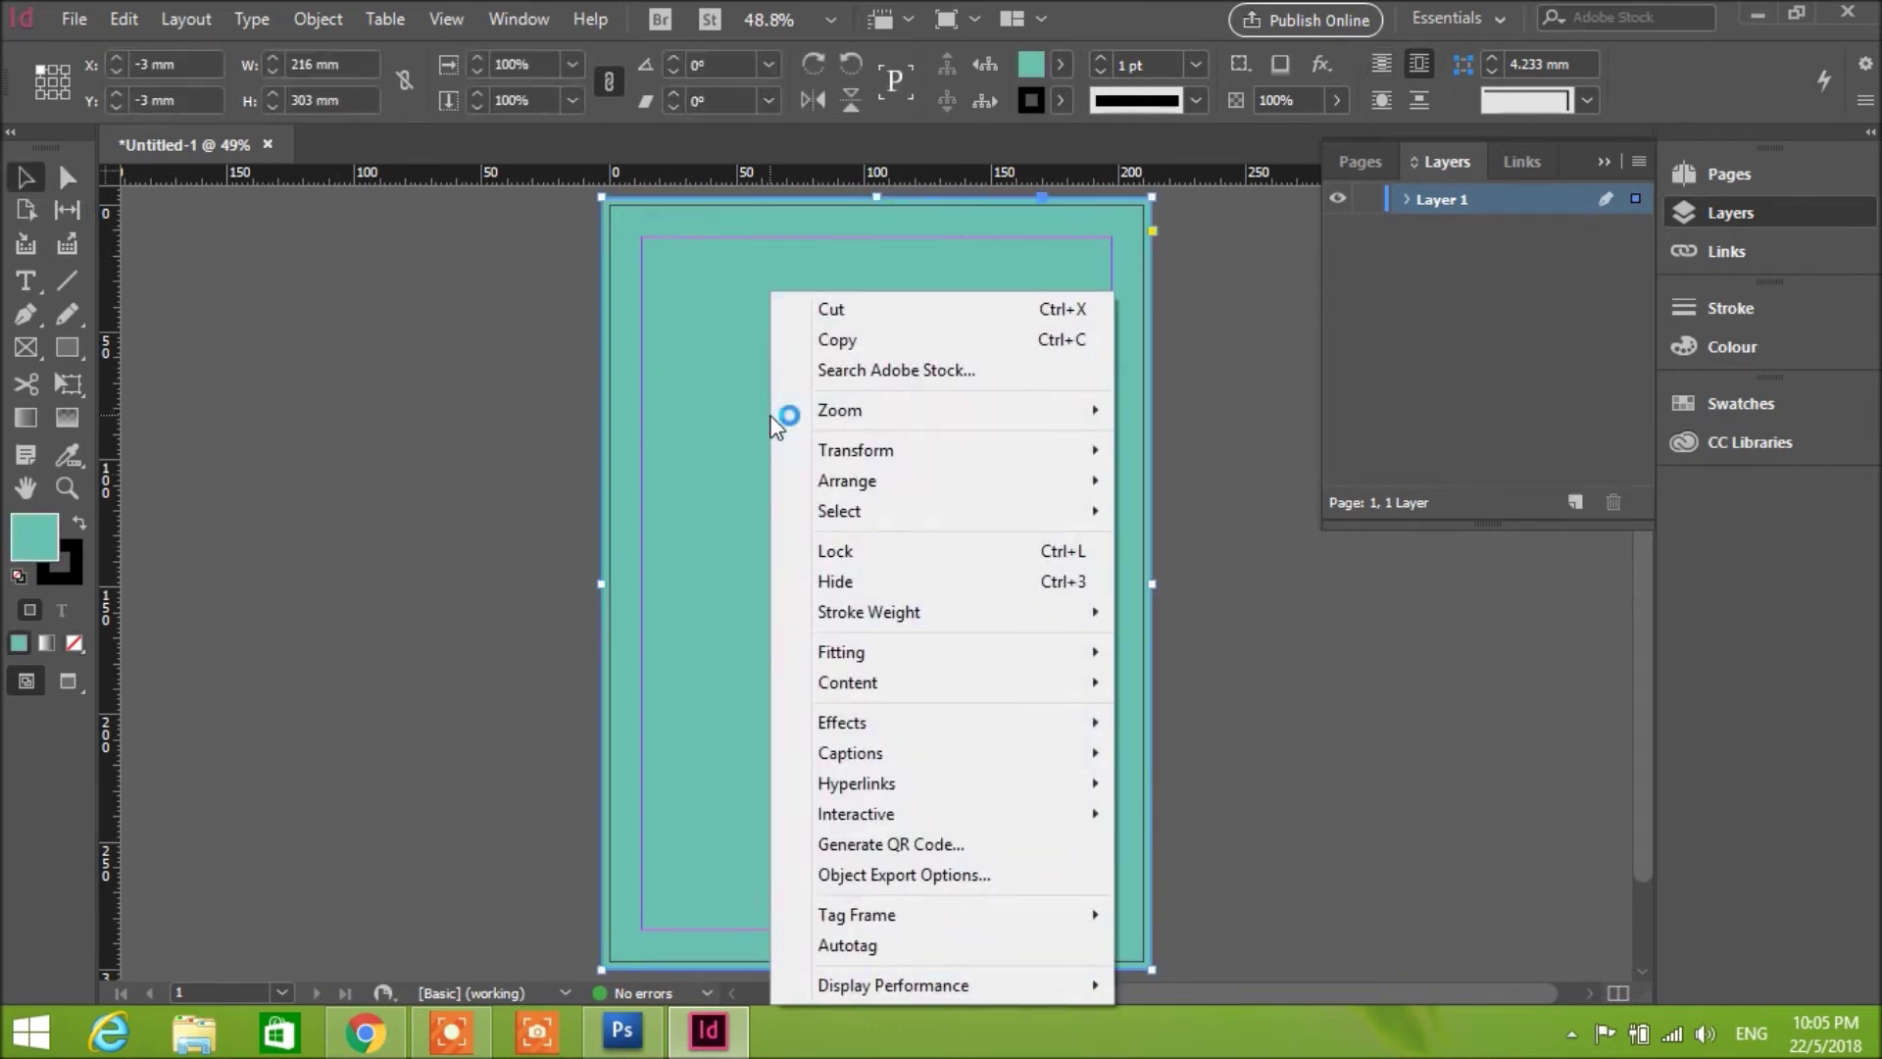
{"action": "mouse_move", "coordinate": [934, 482]}
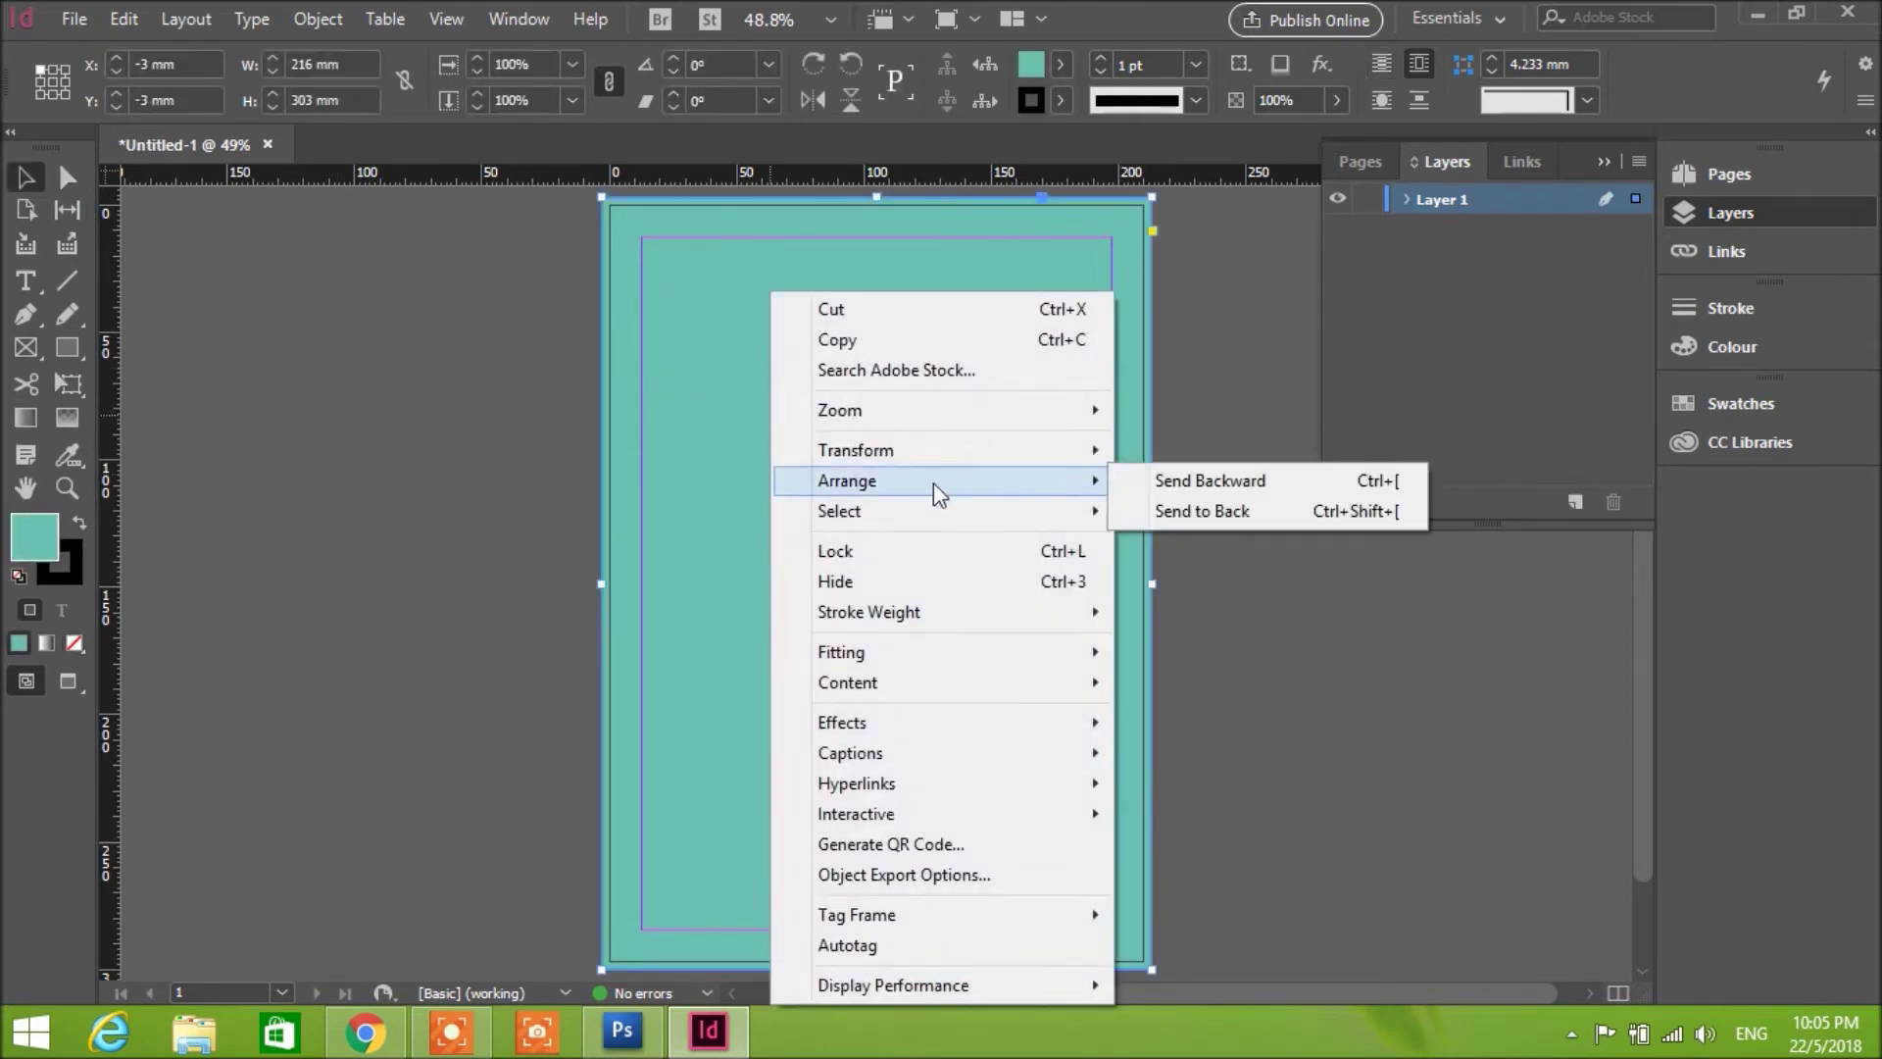
{"action": "left_click", "coordinate": [1231, 510]}
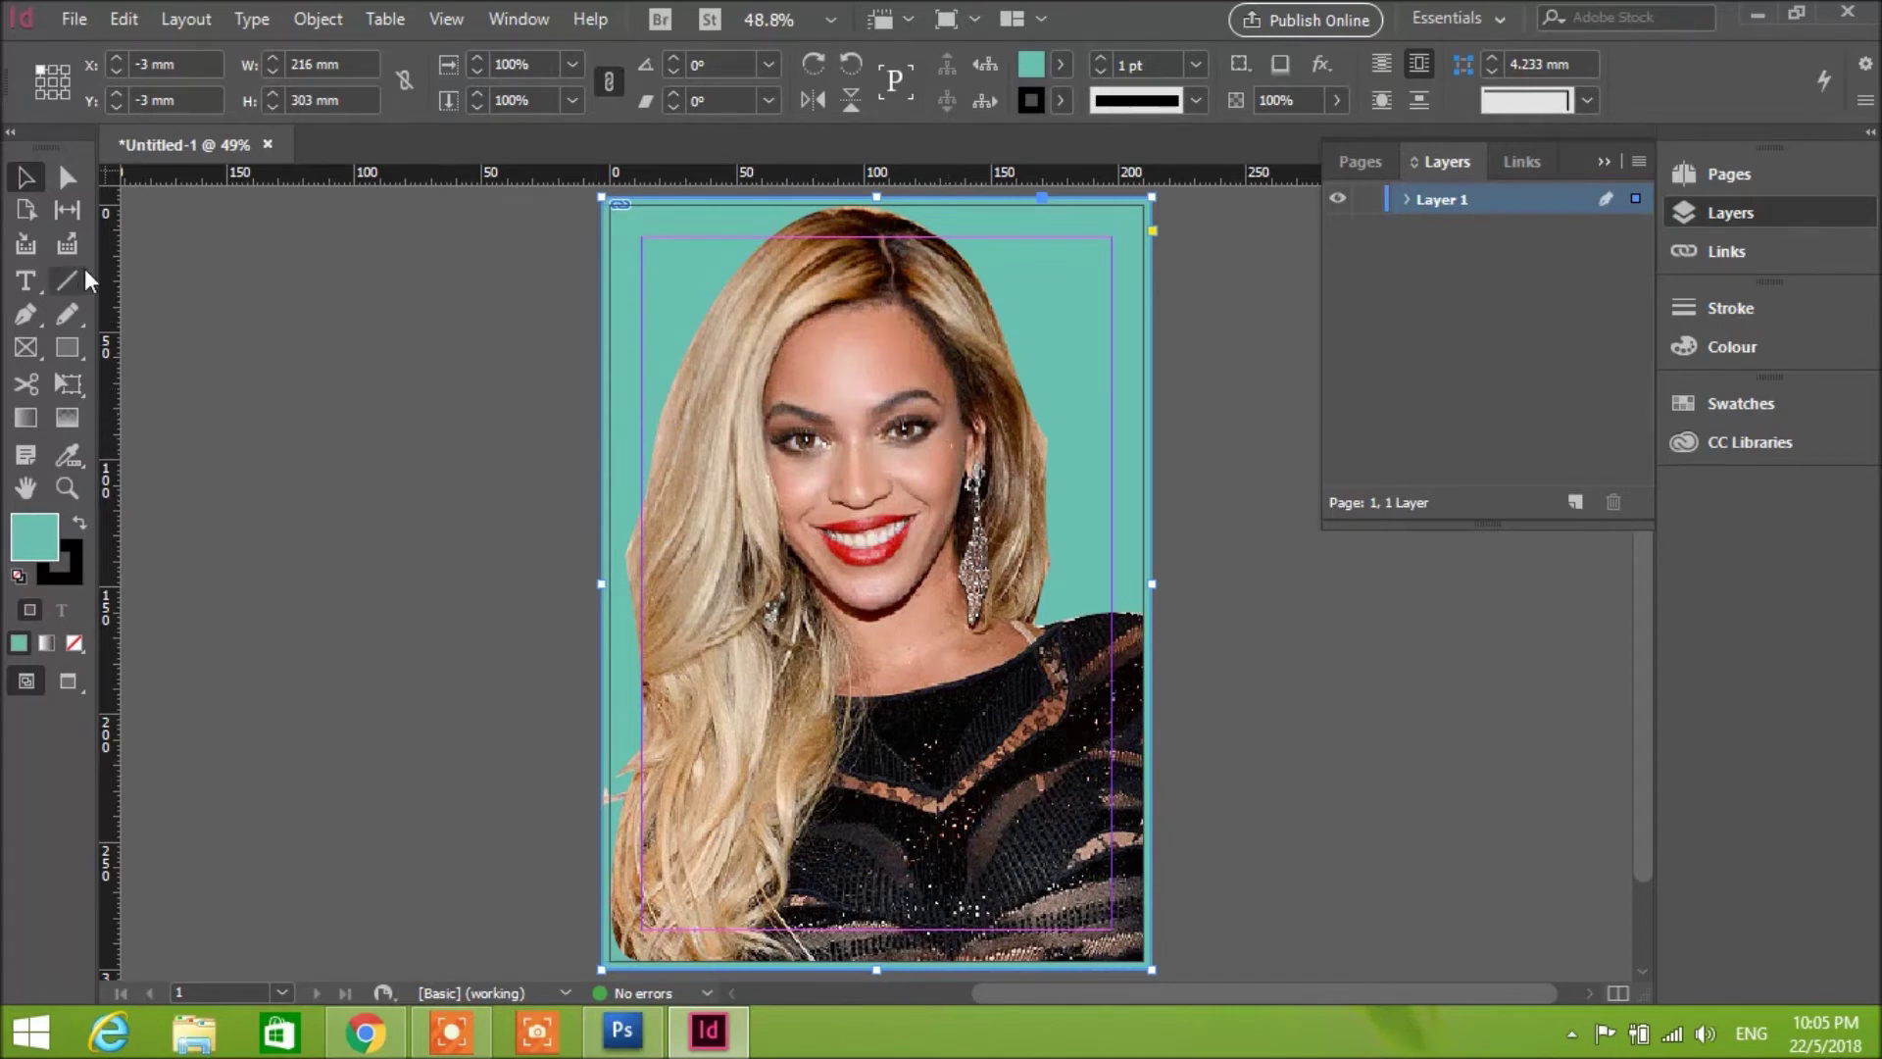
Step: Try to add a text frame about 143 x 75 mm over the woman's head and place the text cursor in it
{"action": "left_click", "coordinate": [25, 280]}
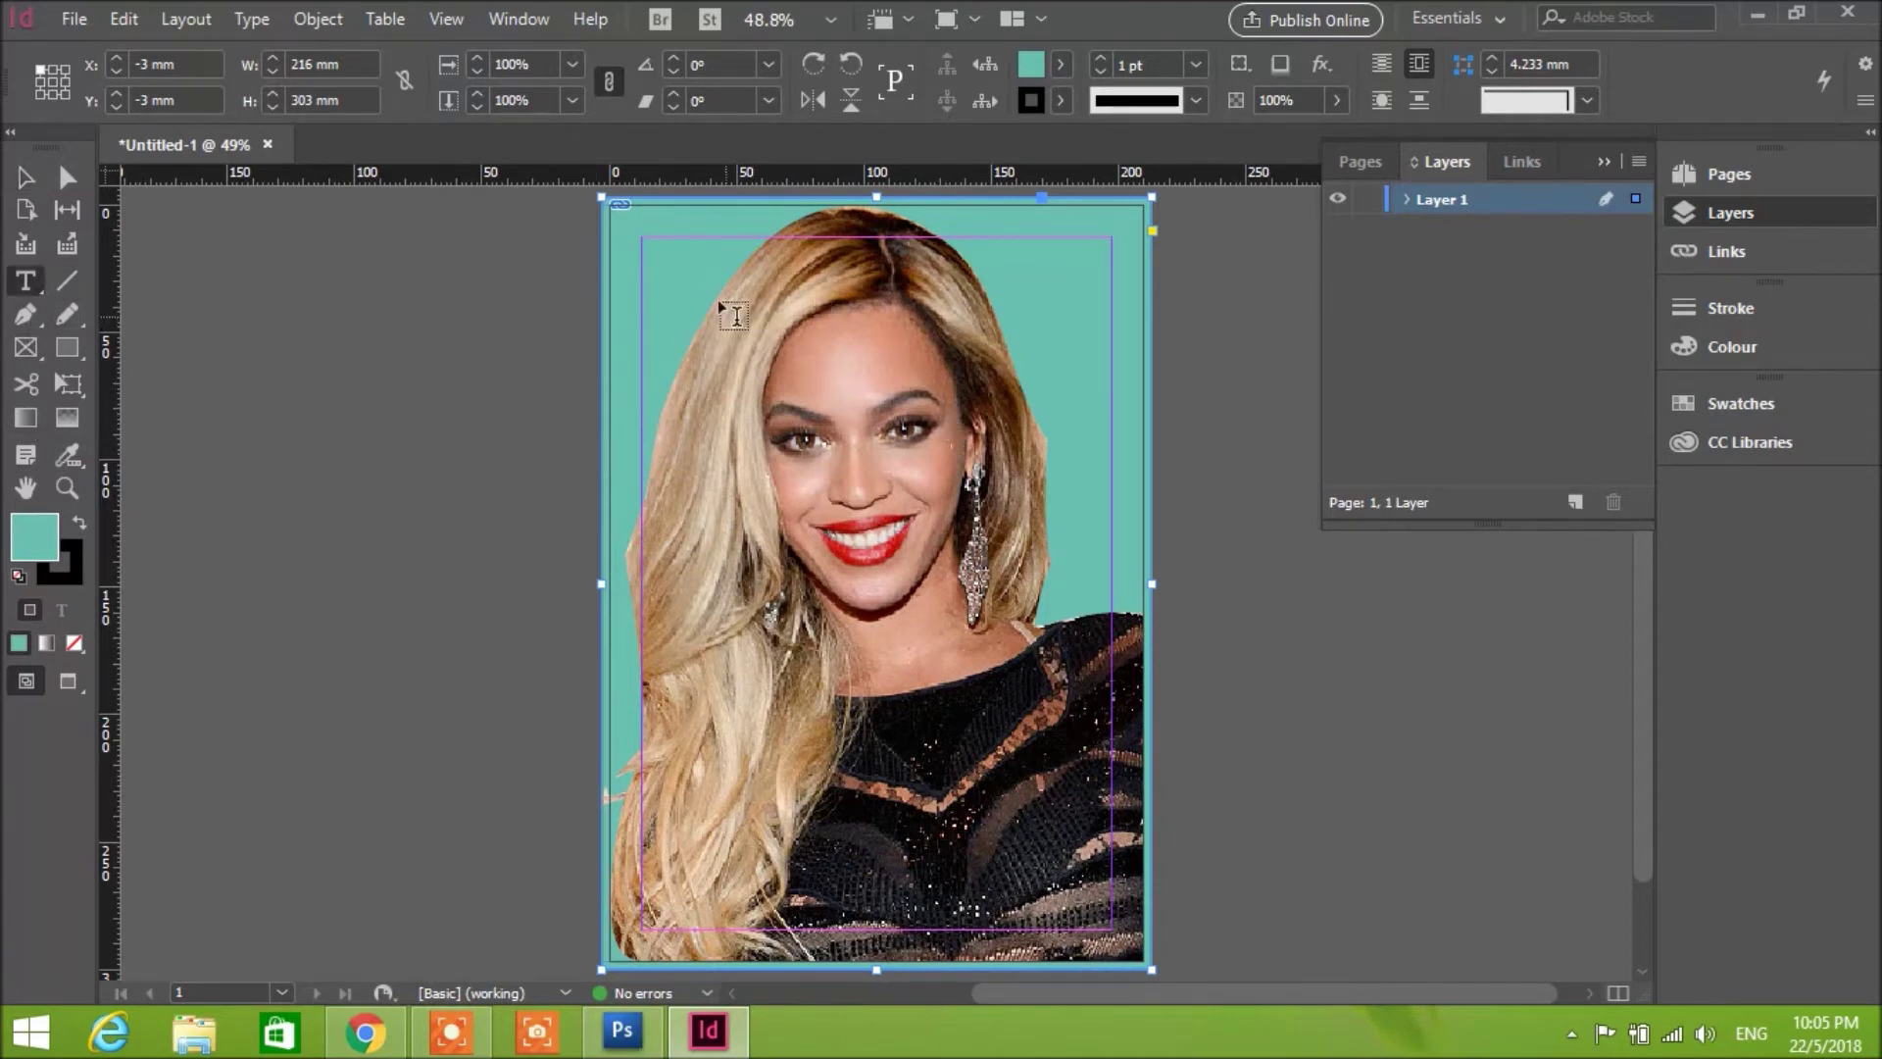
{"action": "left_click_drag", "start_coordinate": [688, 272], "coordinate": [1051, 461]}
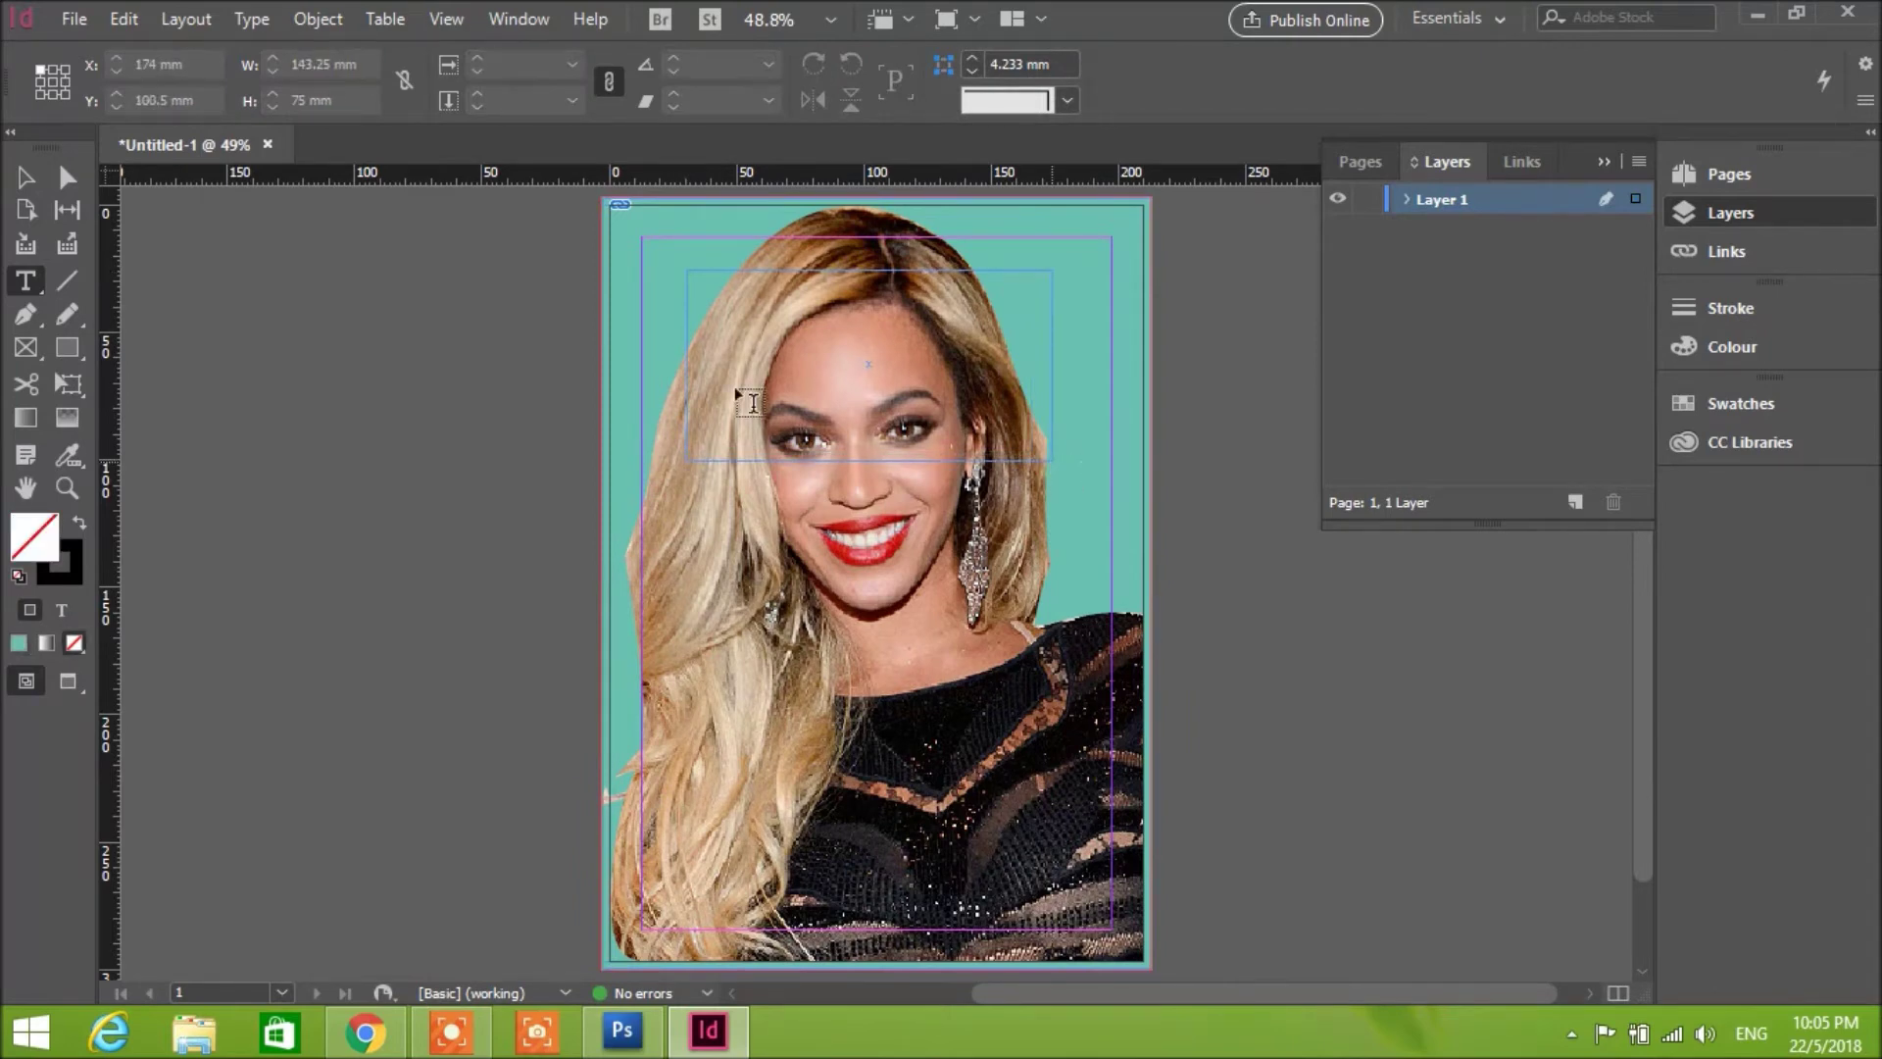
{"action": "left_click", "coordinate": [705, 362]}
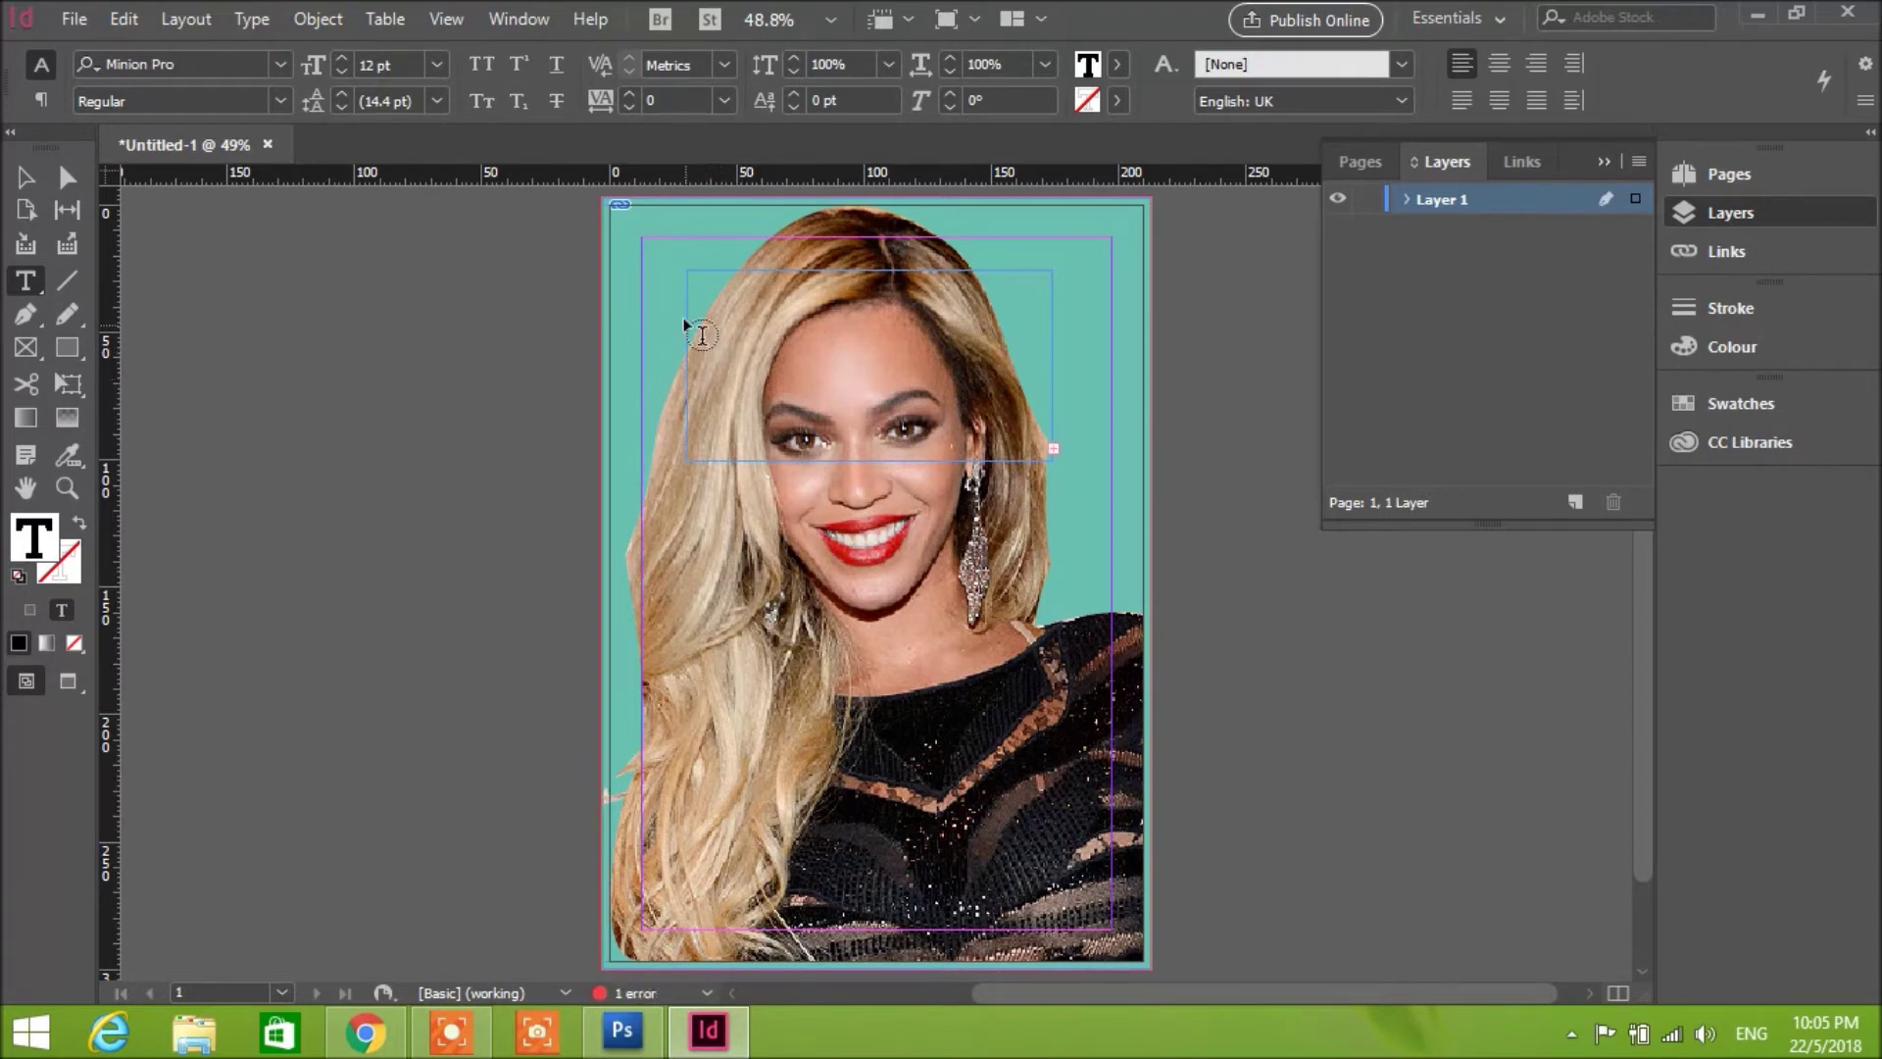
{"action": "left_click", "coordinate": [700, 291]}
{"action": "key", "text": "Escape"}
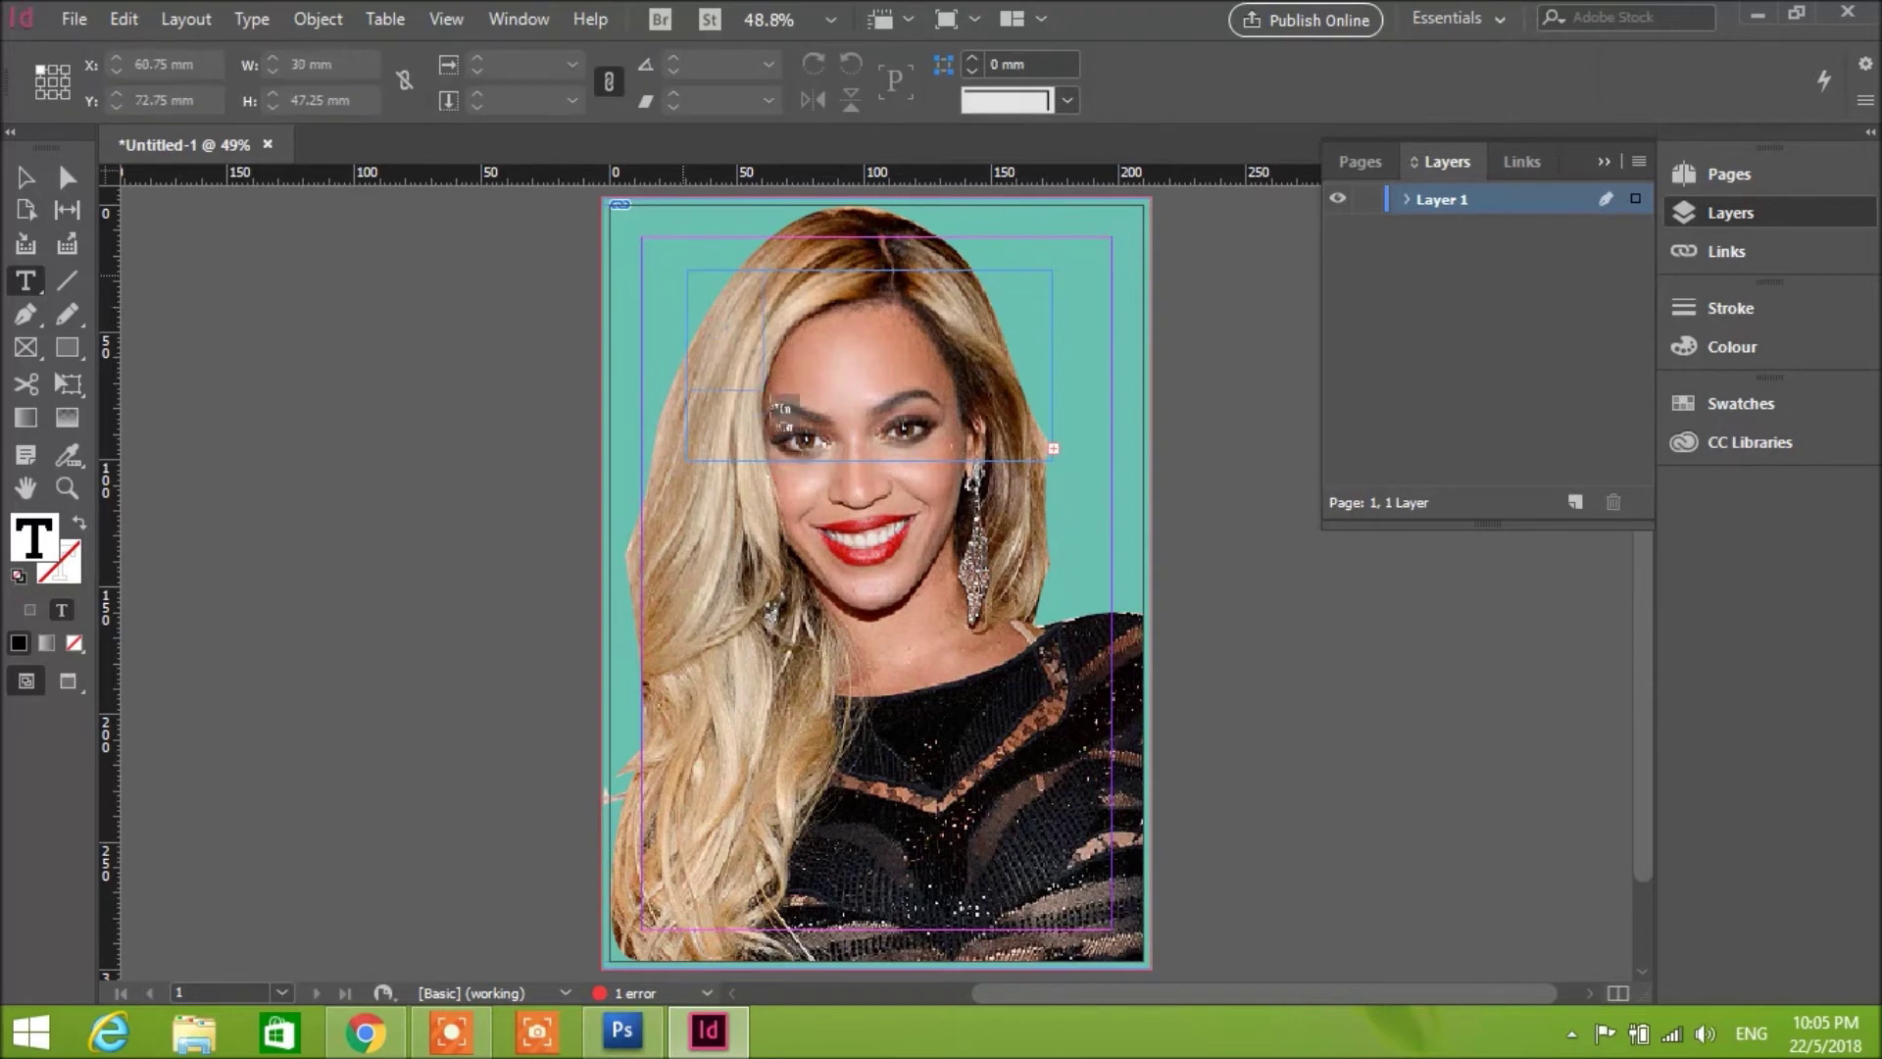
{"action": "left_click_drag", "start_coordinate": [908, 374], "coordinate": [917, 384]}
{"action": "left_click", "coordinate": [918, 384]}
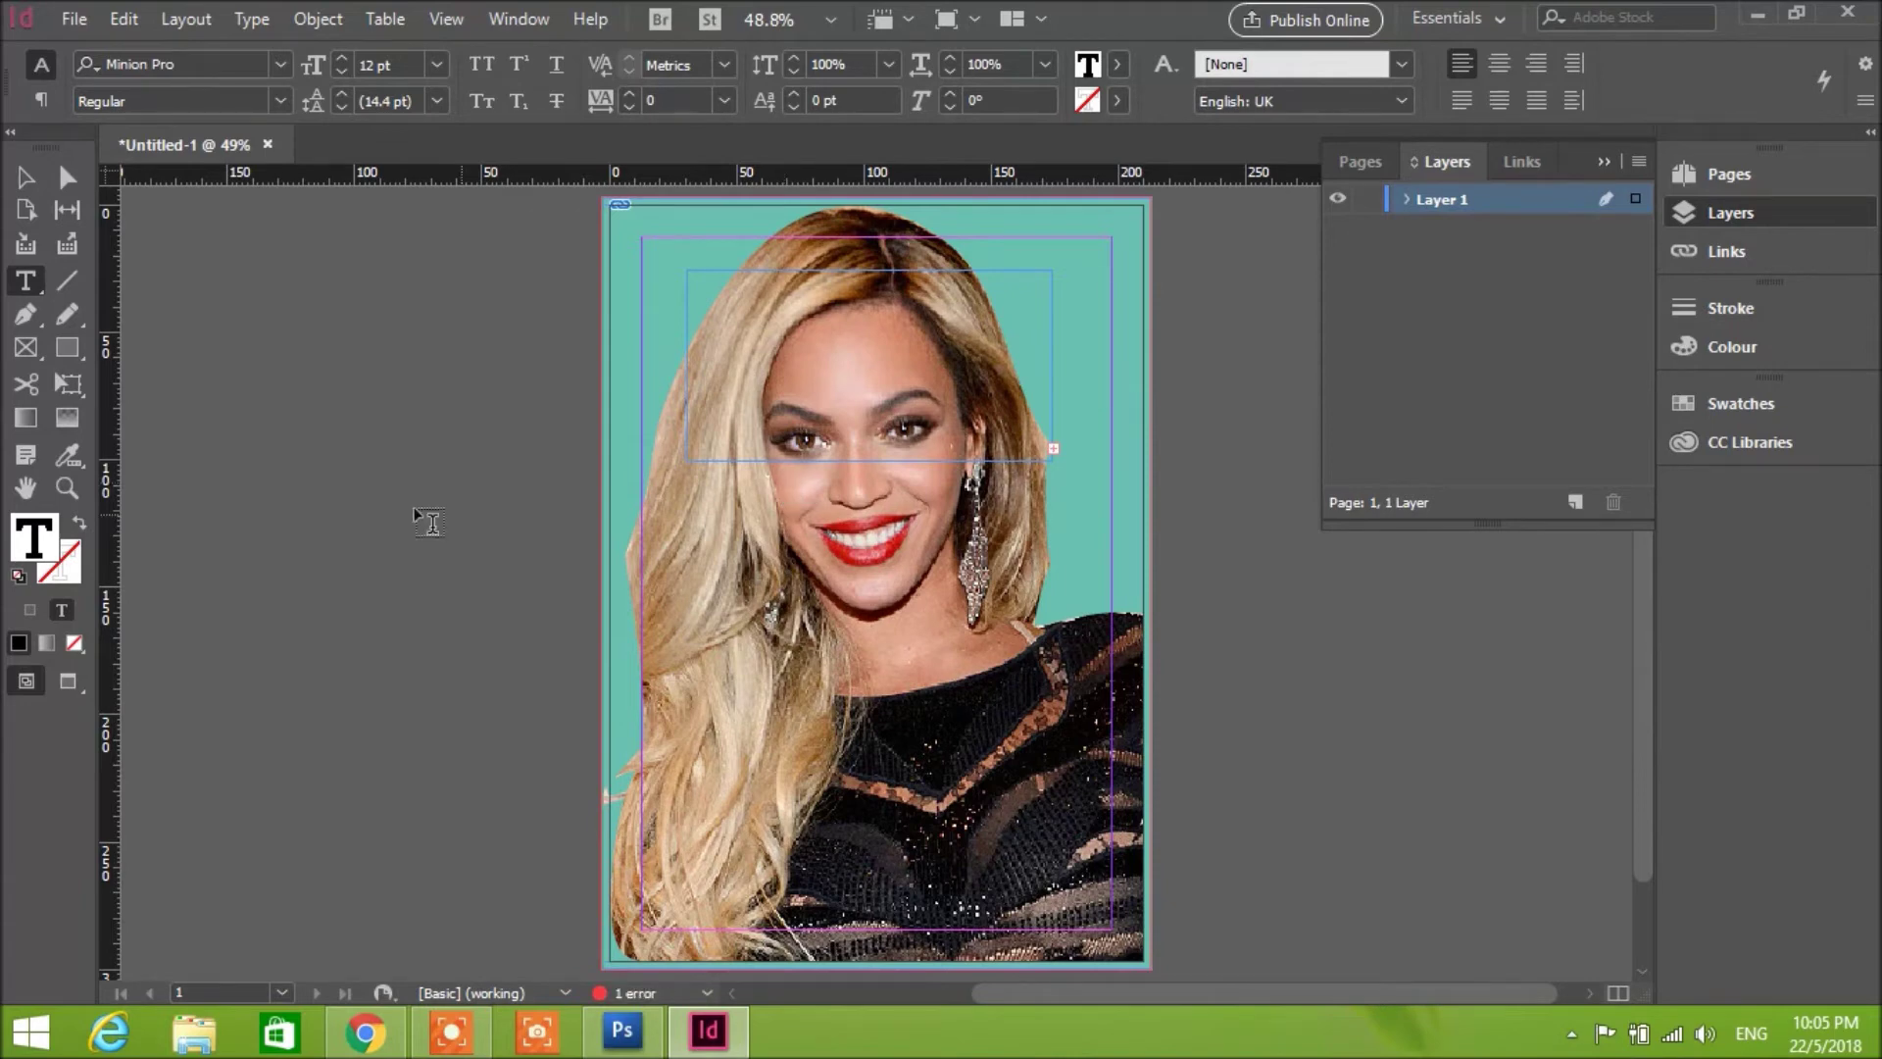
Step: Draw a text frame about 110 x 99 mm on the pasteboard beside the page and delete the frame over the woman's head
{"action": "left_click_drag", "start_coordinate": [292, 423], "coordinate": [575, 676]}
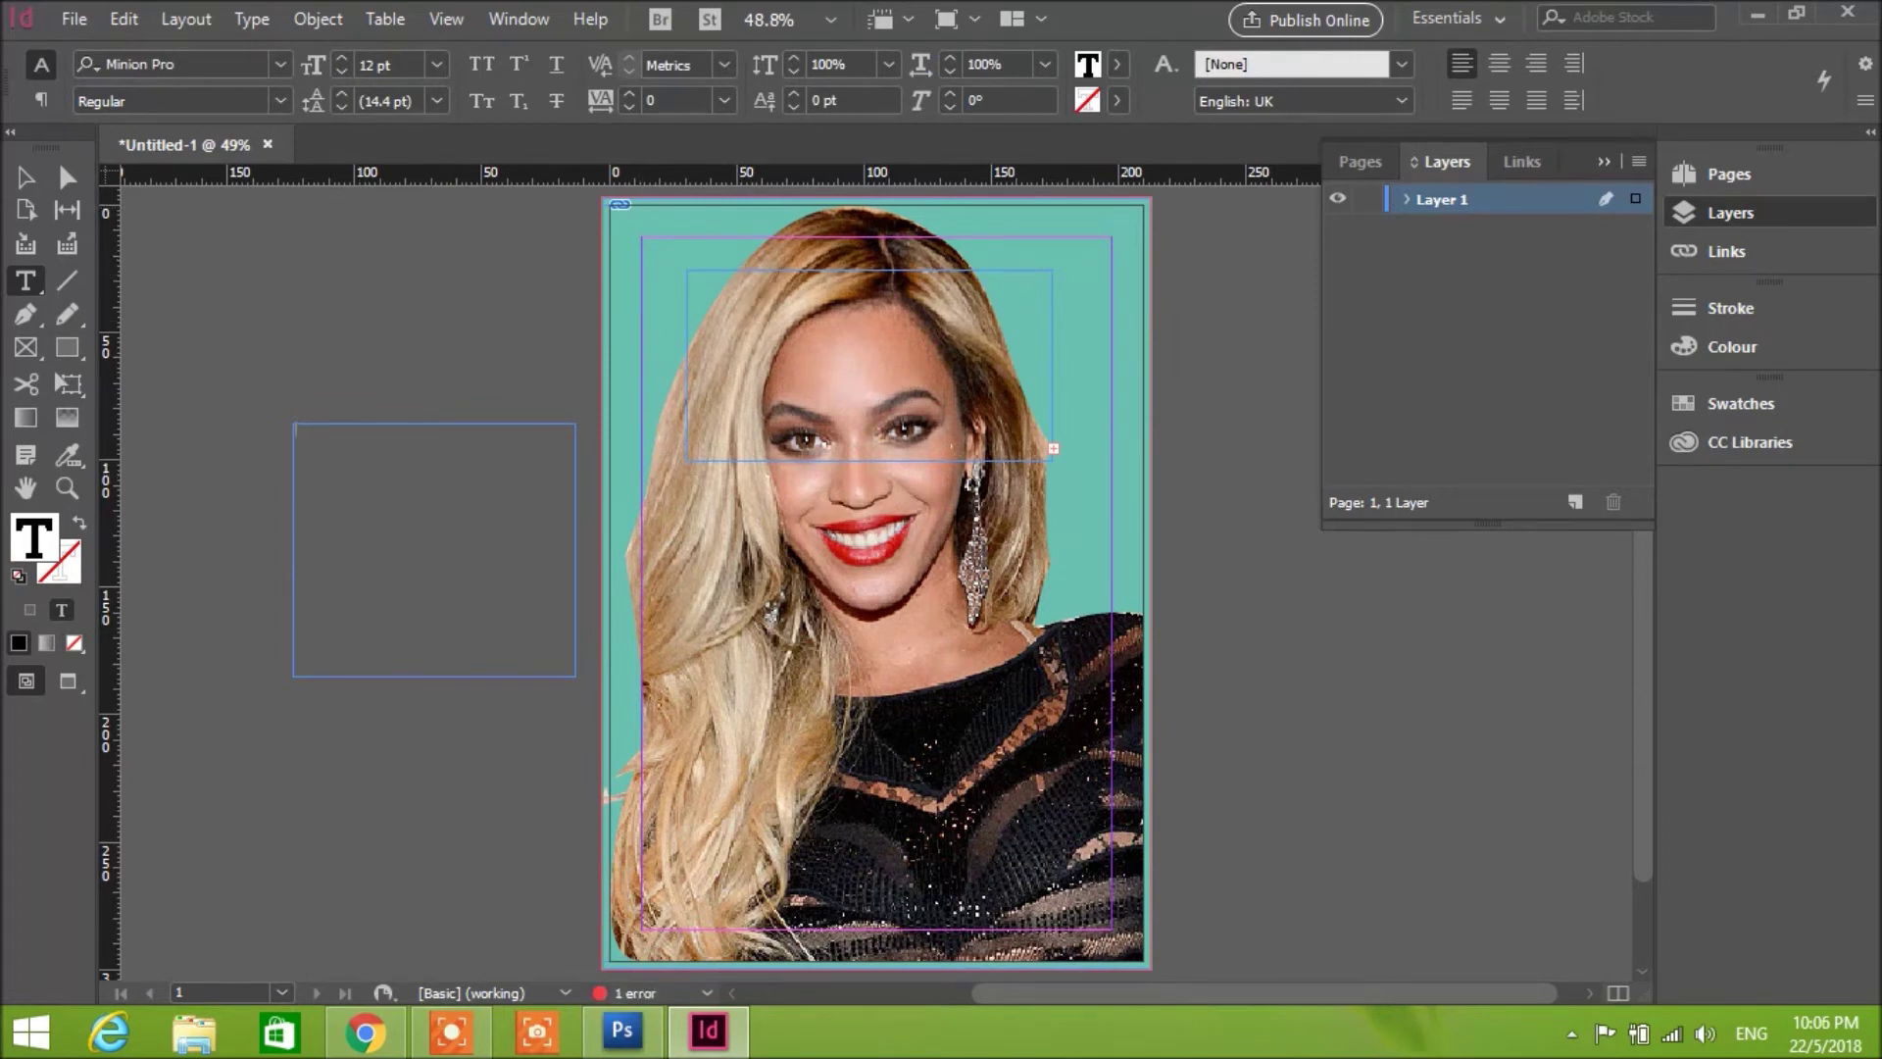
{"action": "left_click", "coordinate": [68, 177]}
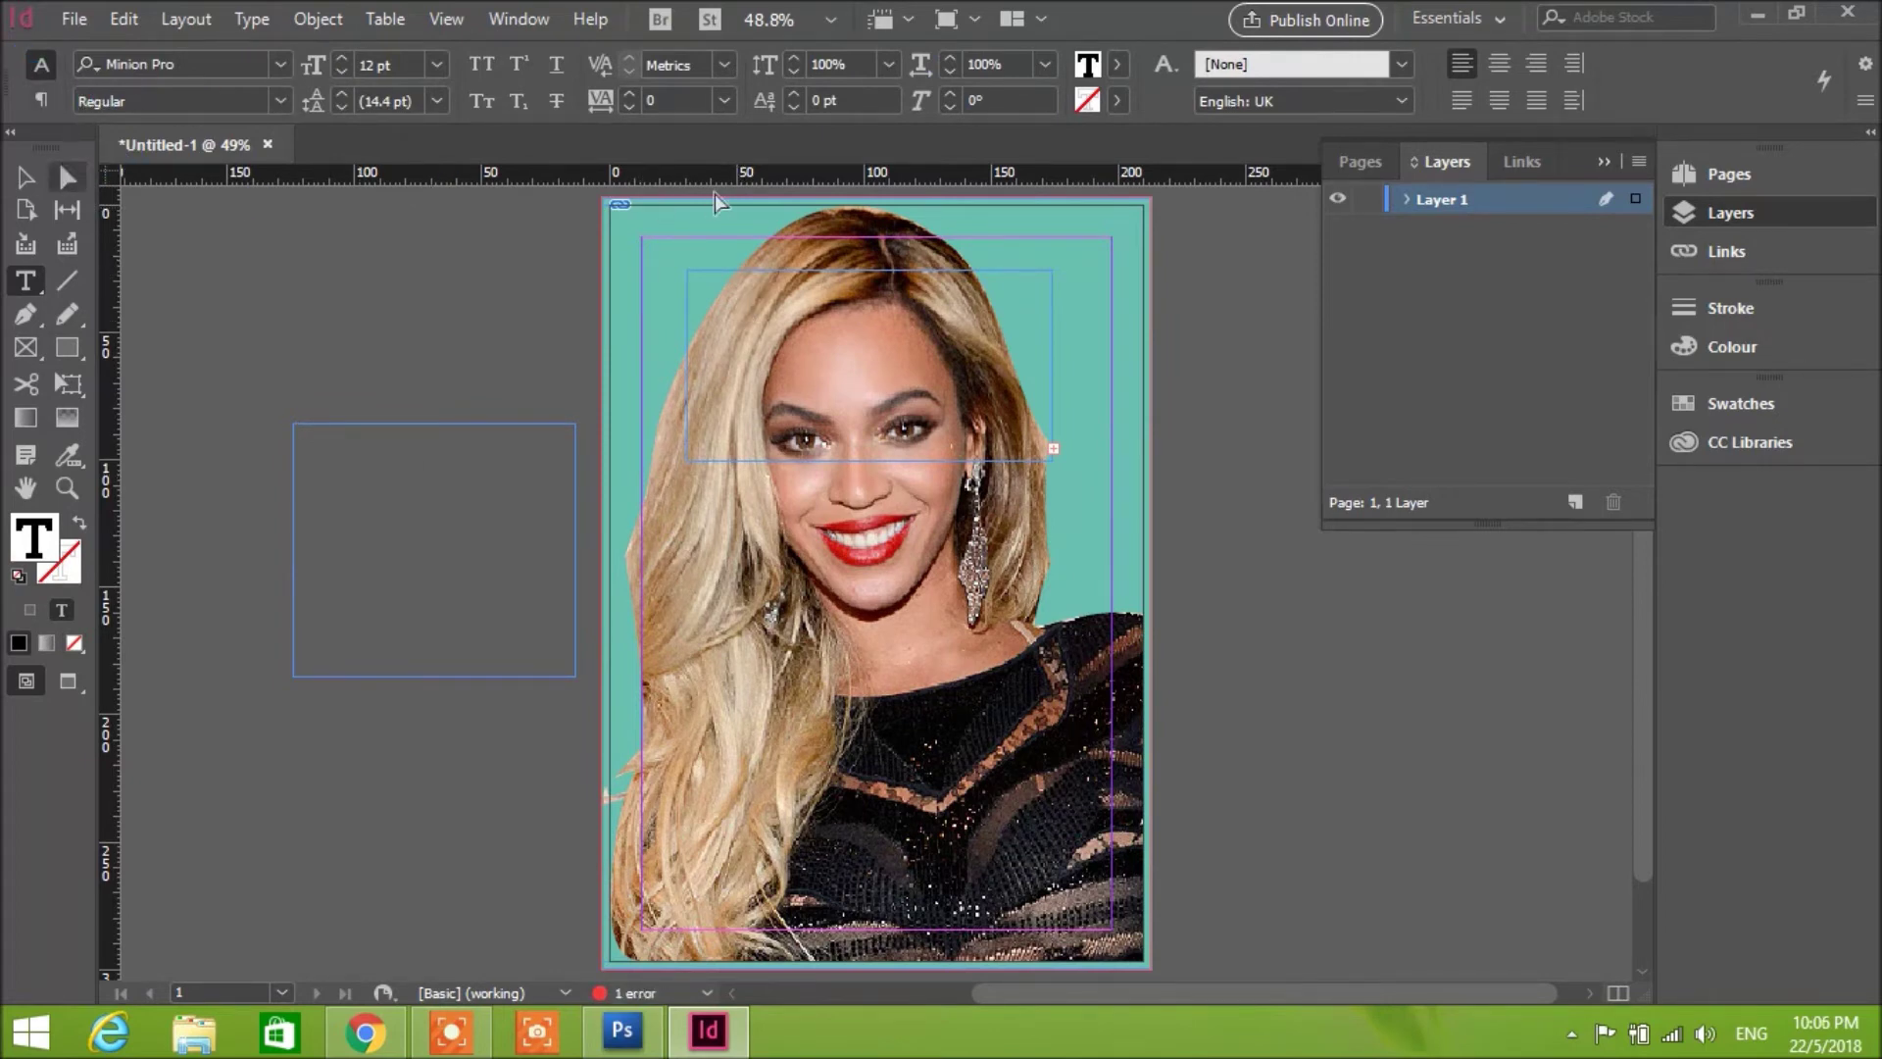
{"action": "left_click", "coordinate": [765, 279]}
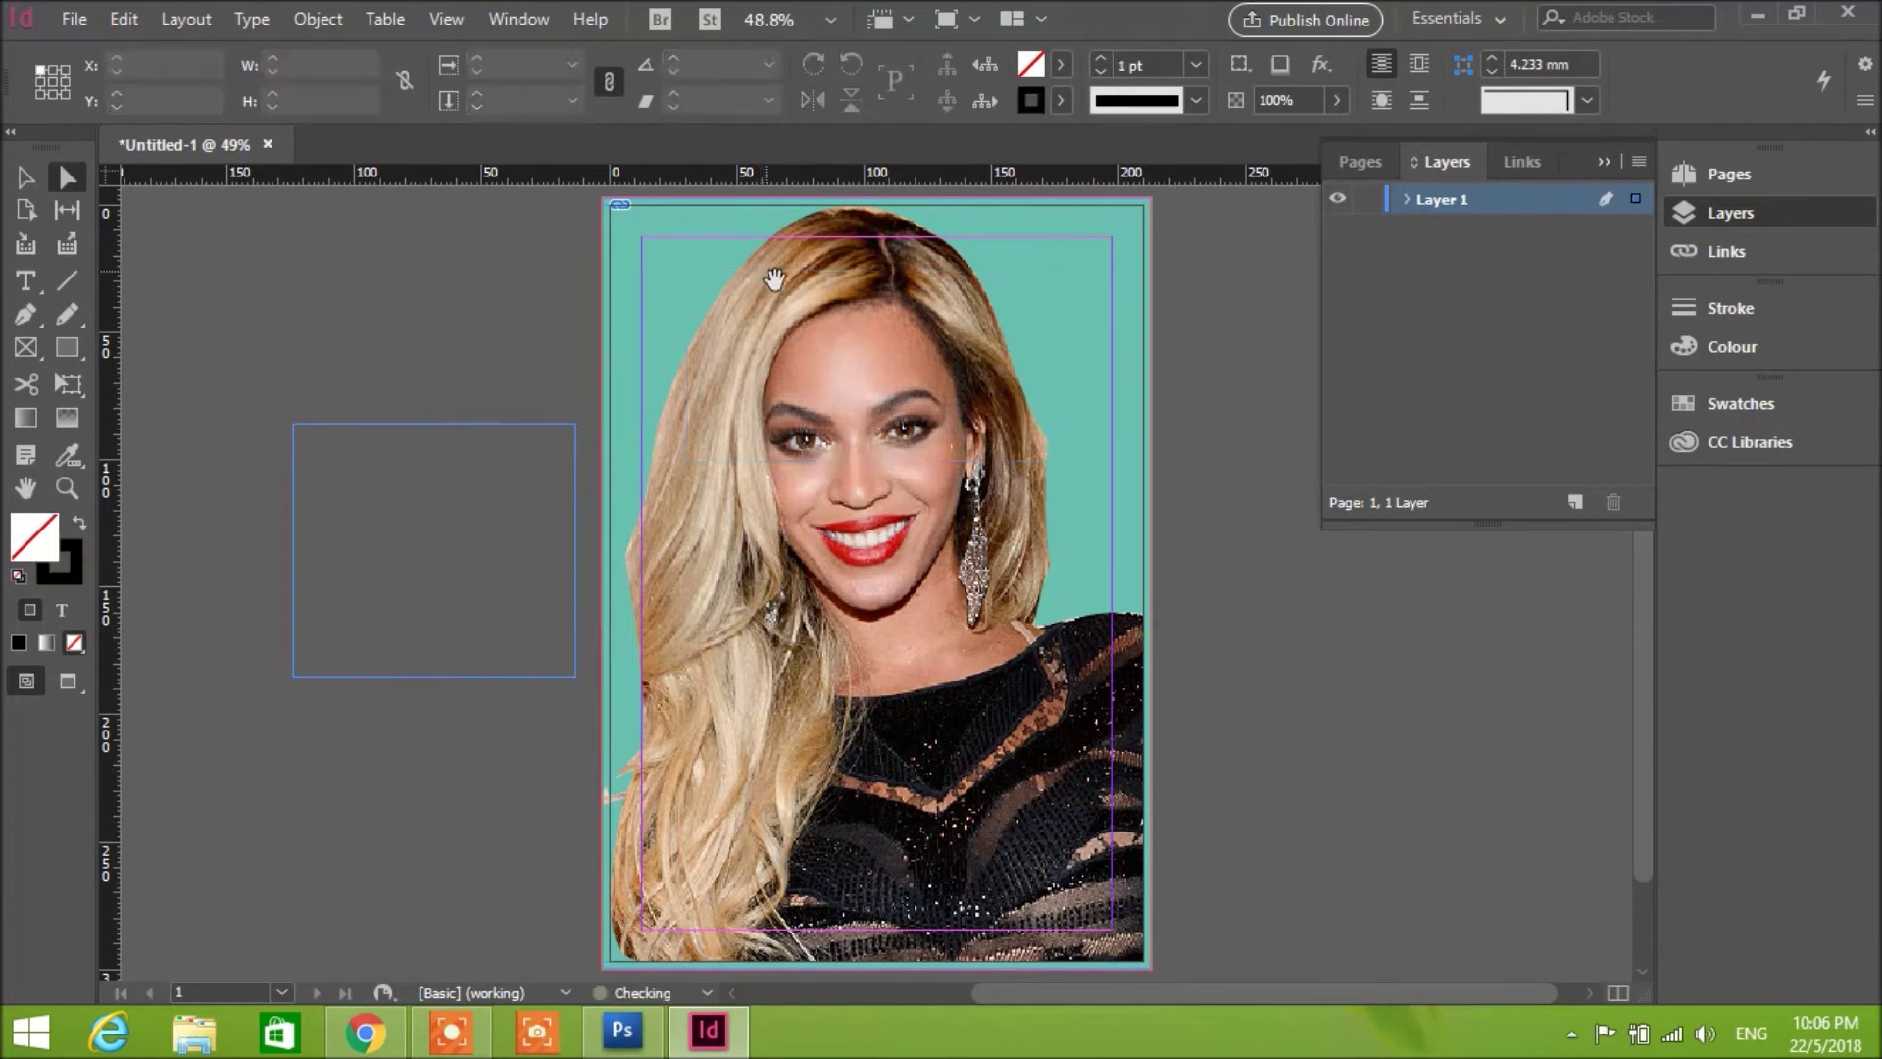
Step: Set the pasteboard frame's text to Arial at 72 pt
{"action": "left_click", "coordinate": [485, 489]}
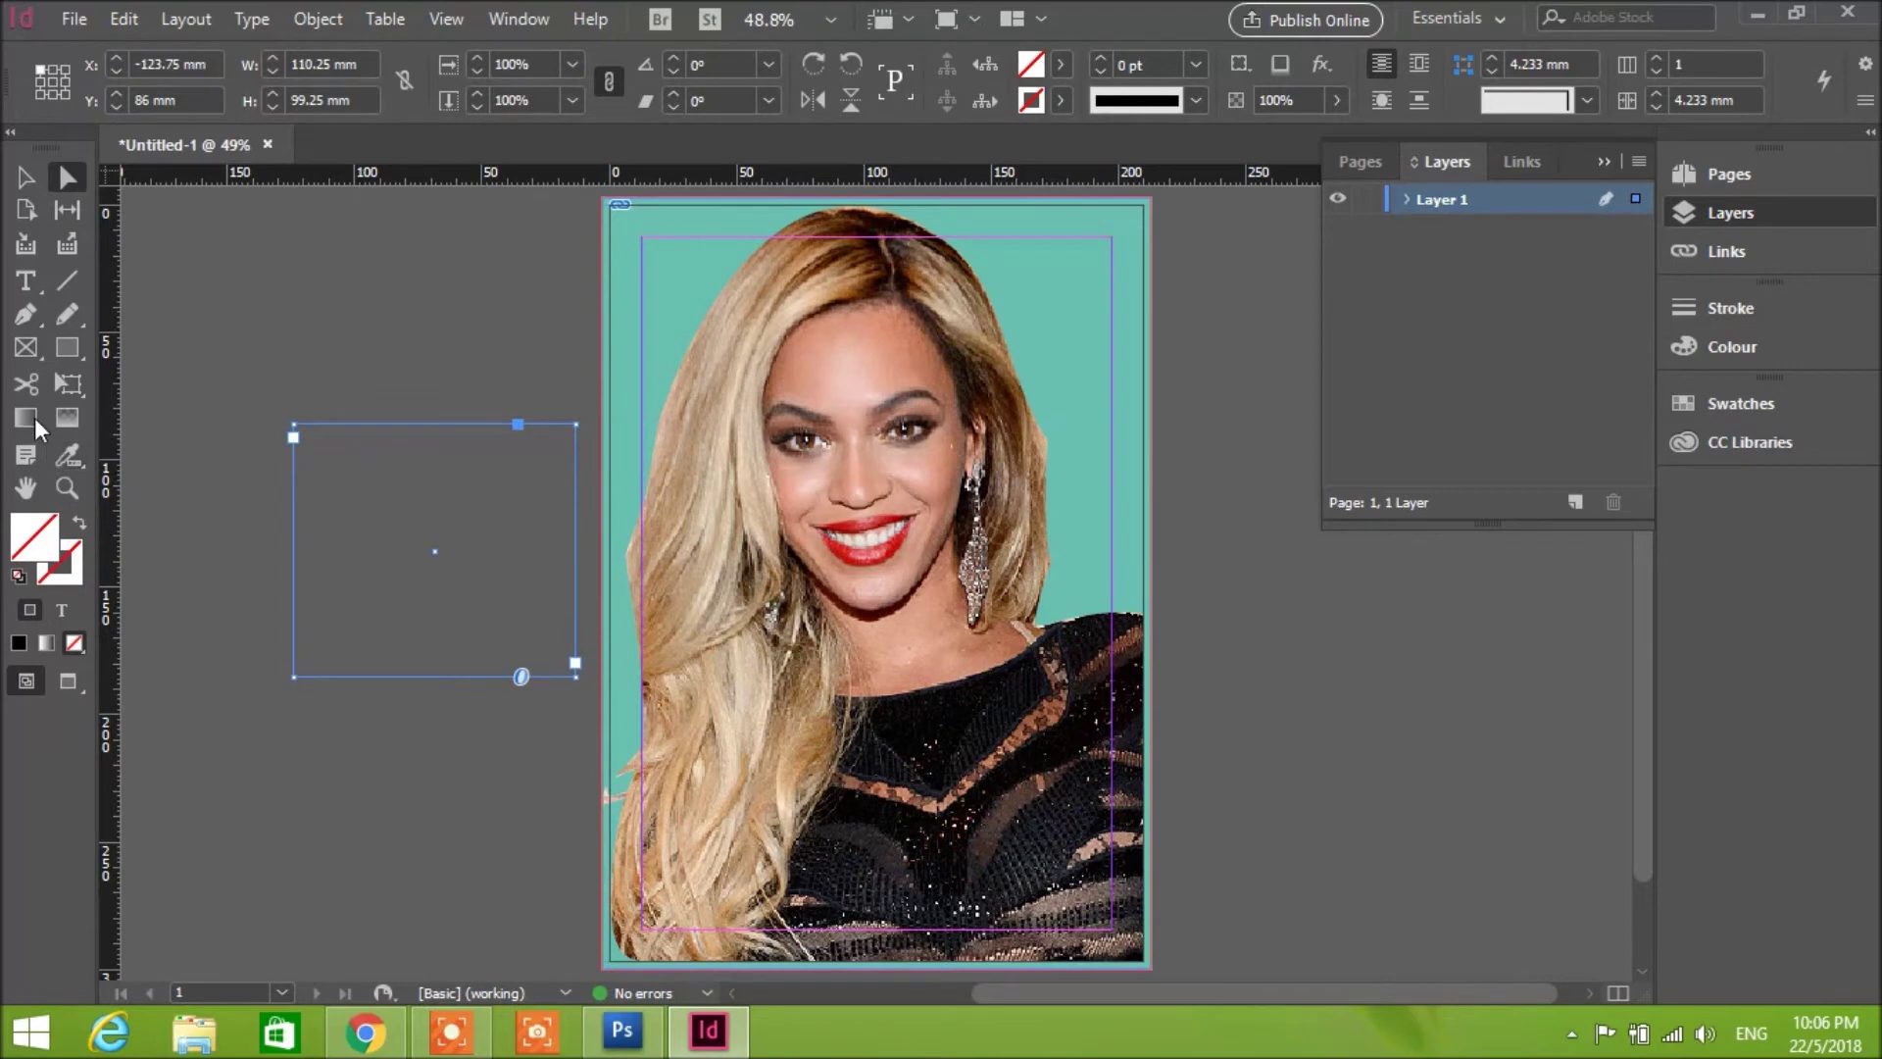
{"action": "left_click", "coordinate": [26, 280]}
{"action": "left_click", "coordinate": [387, 474]}
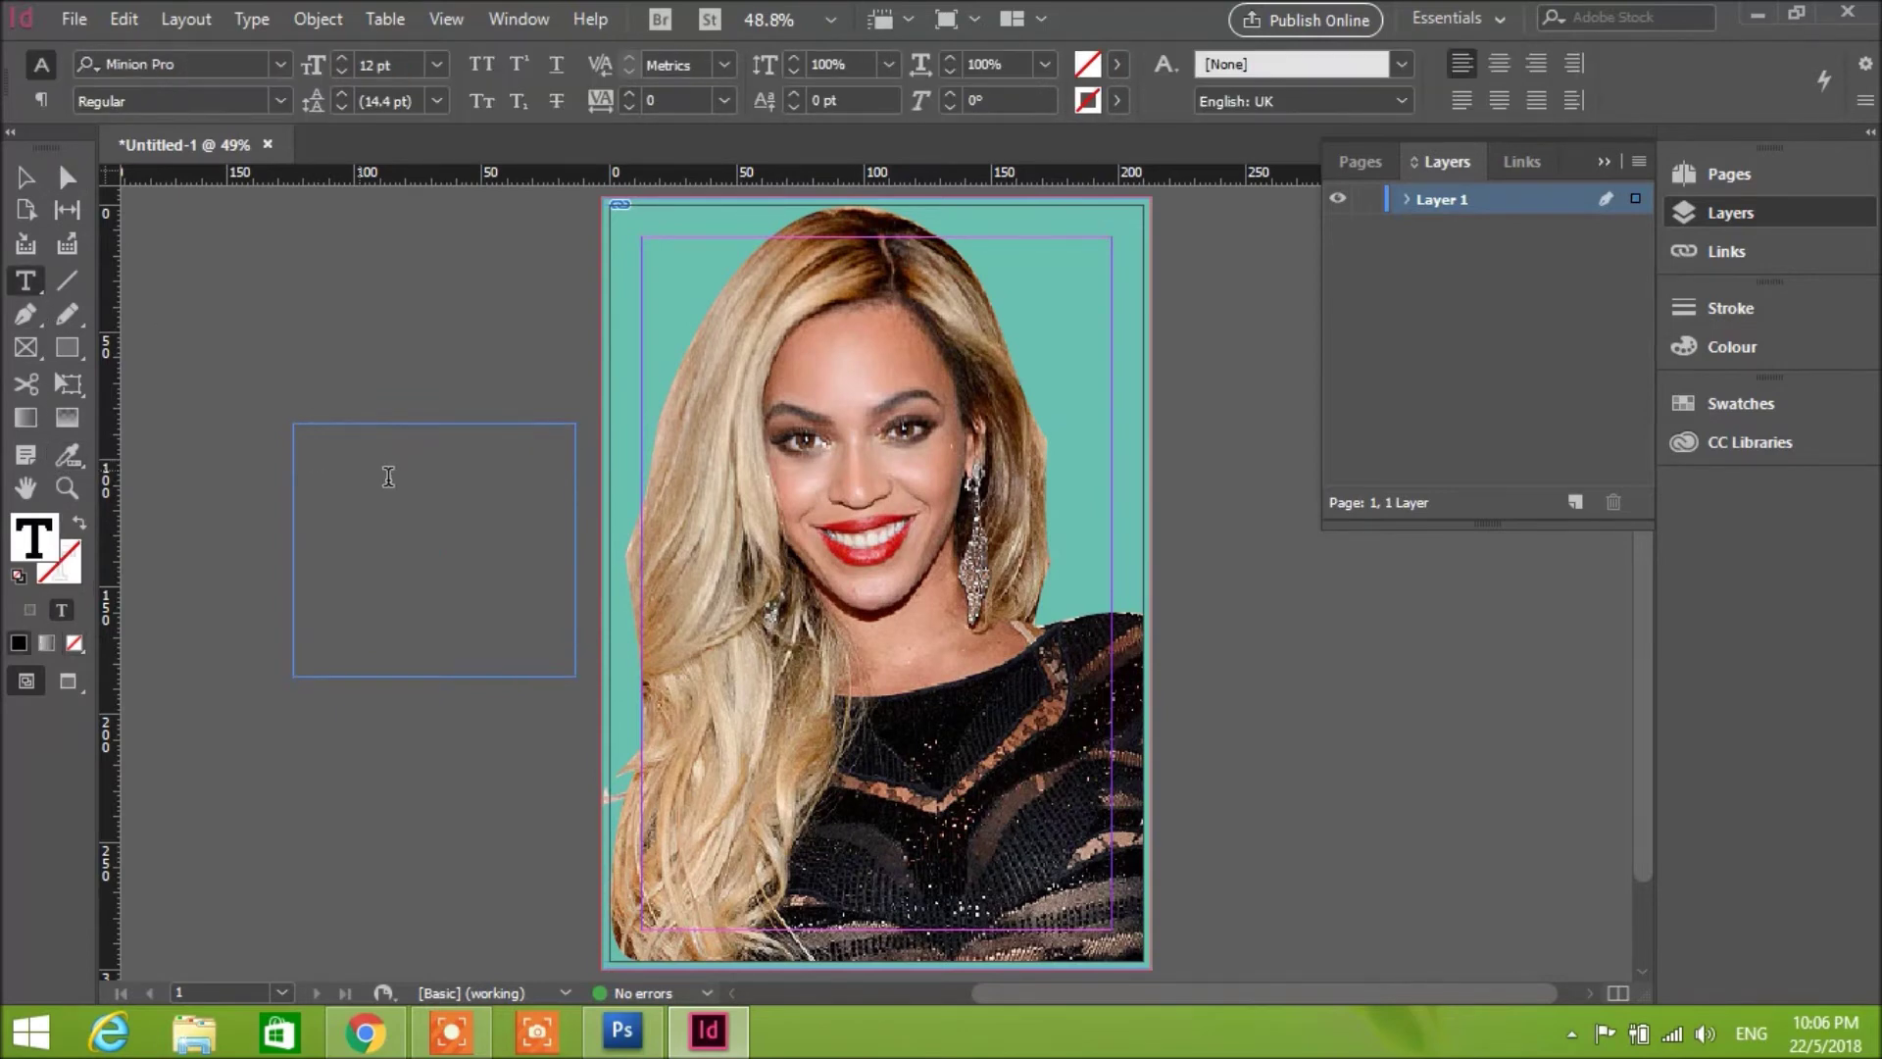
{"action": "left_click", "coordinate": [436, 61]}
{"action": "left_click", "coordinate": [392, 508]}
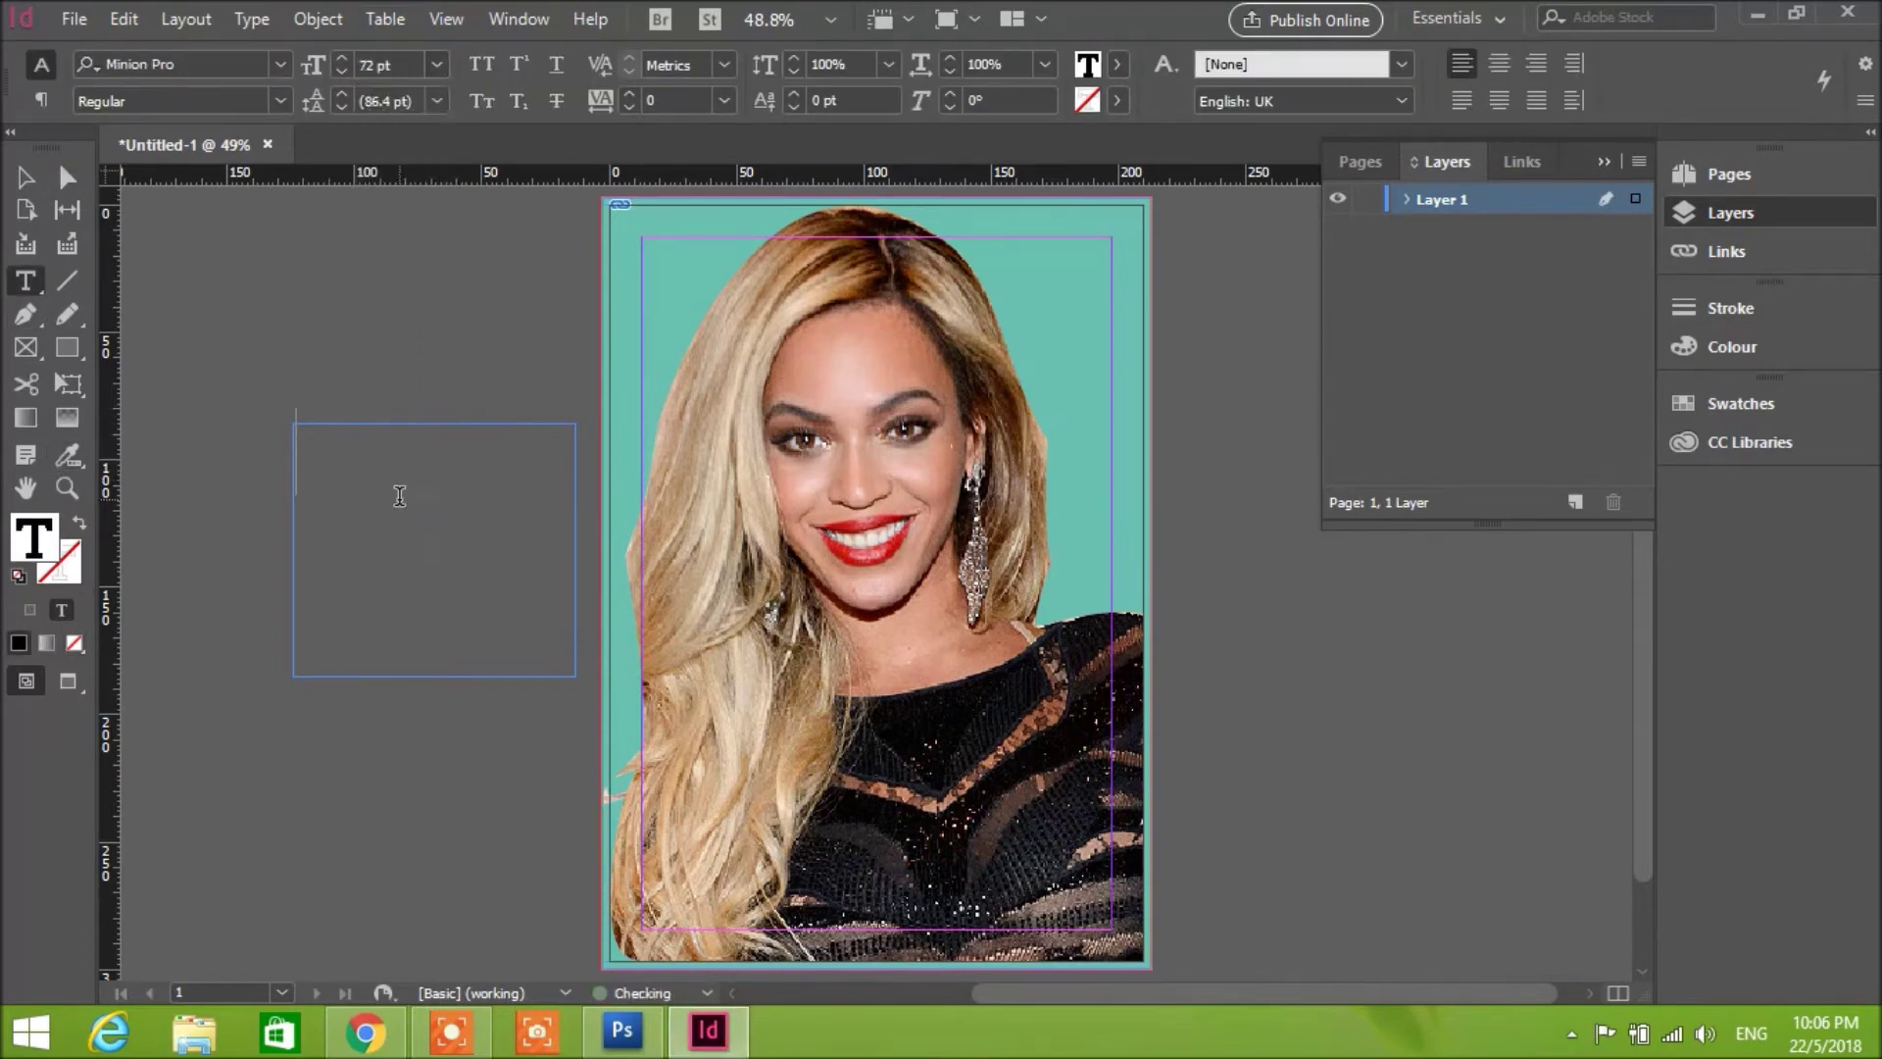
{"action": "left_click", "coordinate": [282, 65]}
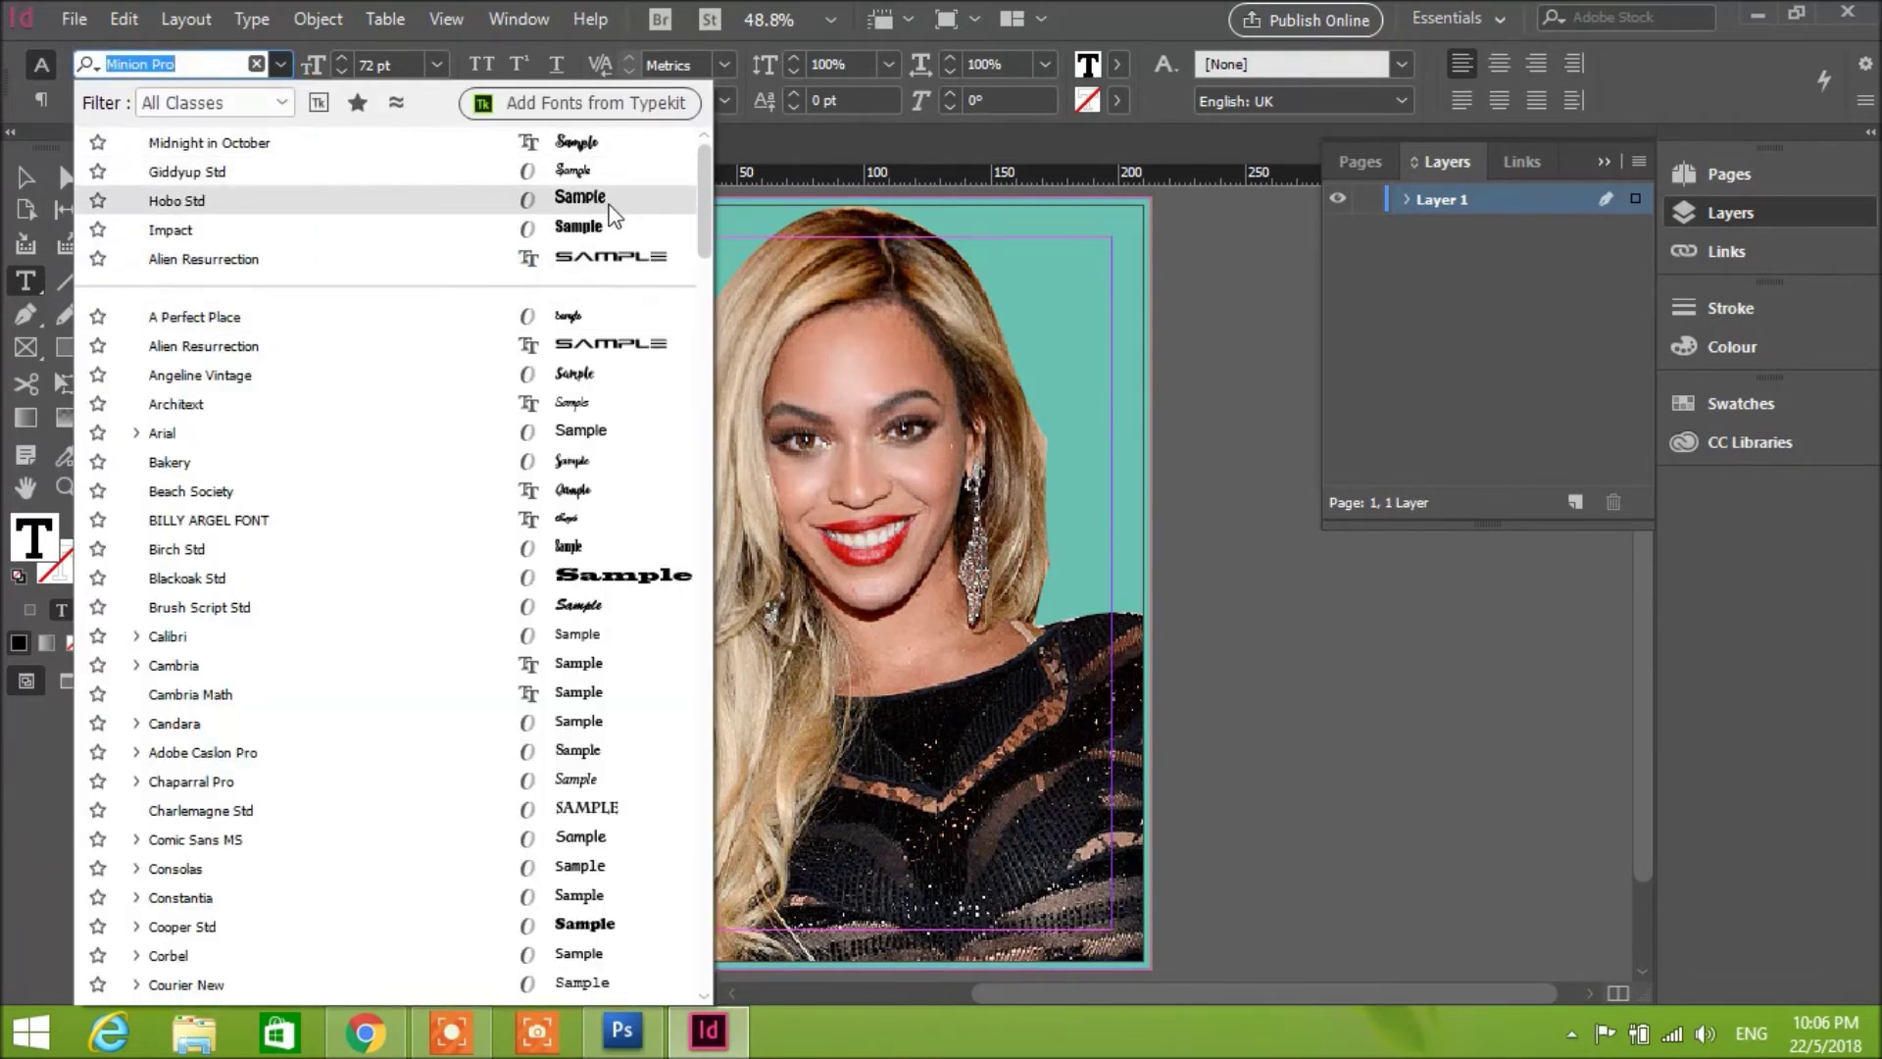
{"action": "left_click", "coordinate": [615, 433]}
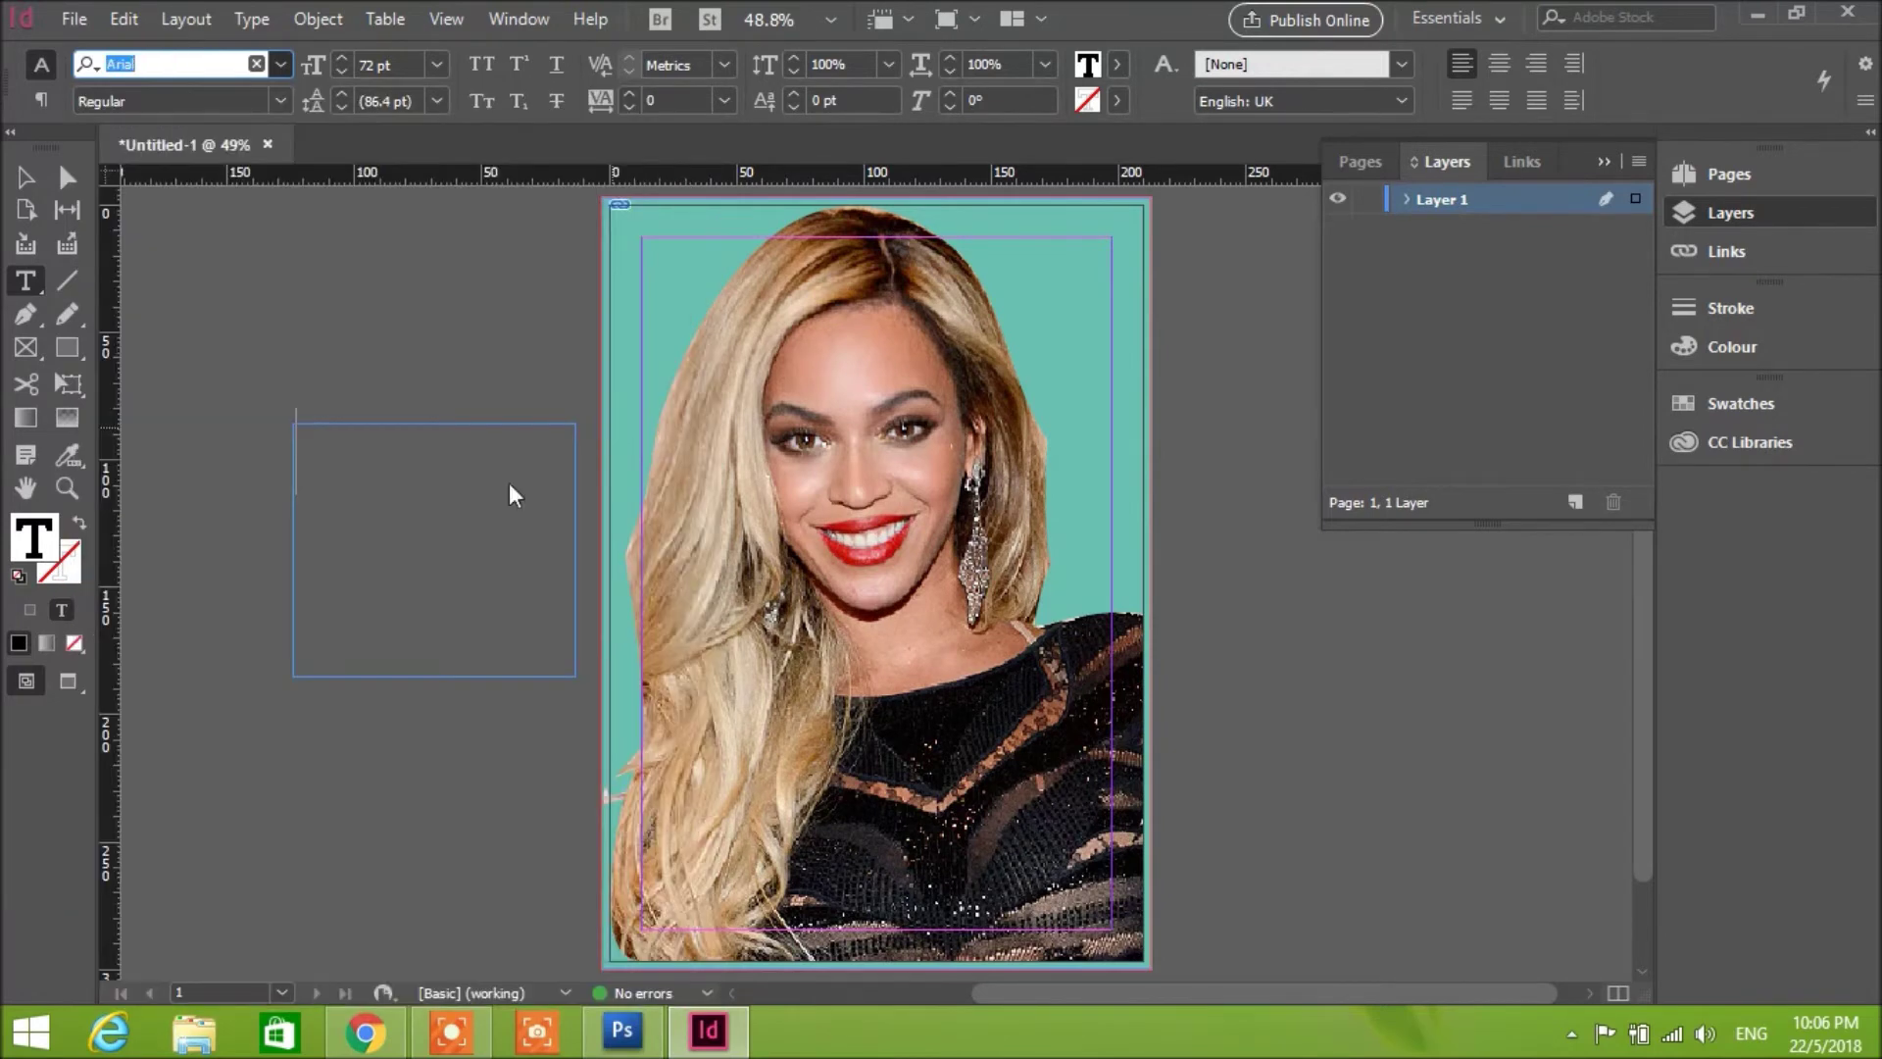
Step: Enter the title VOUGE in capitals in the pasteboard text frame
{"action": "left_click", "coordinate": [493, 485]}
{"action": "type", "text": "bv"}
{"action": "key", "text": "BackSpace"}
{"action": "key", "text": "BackSpace"}
{"action": "type", "text": "BV"}
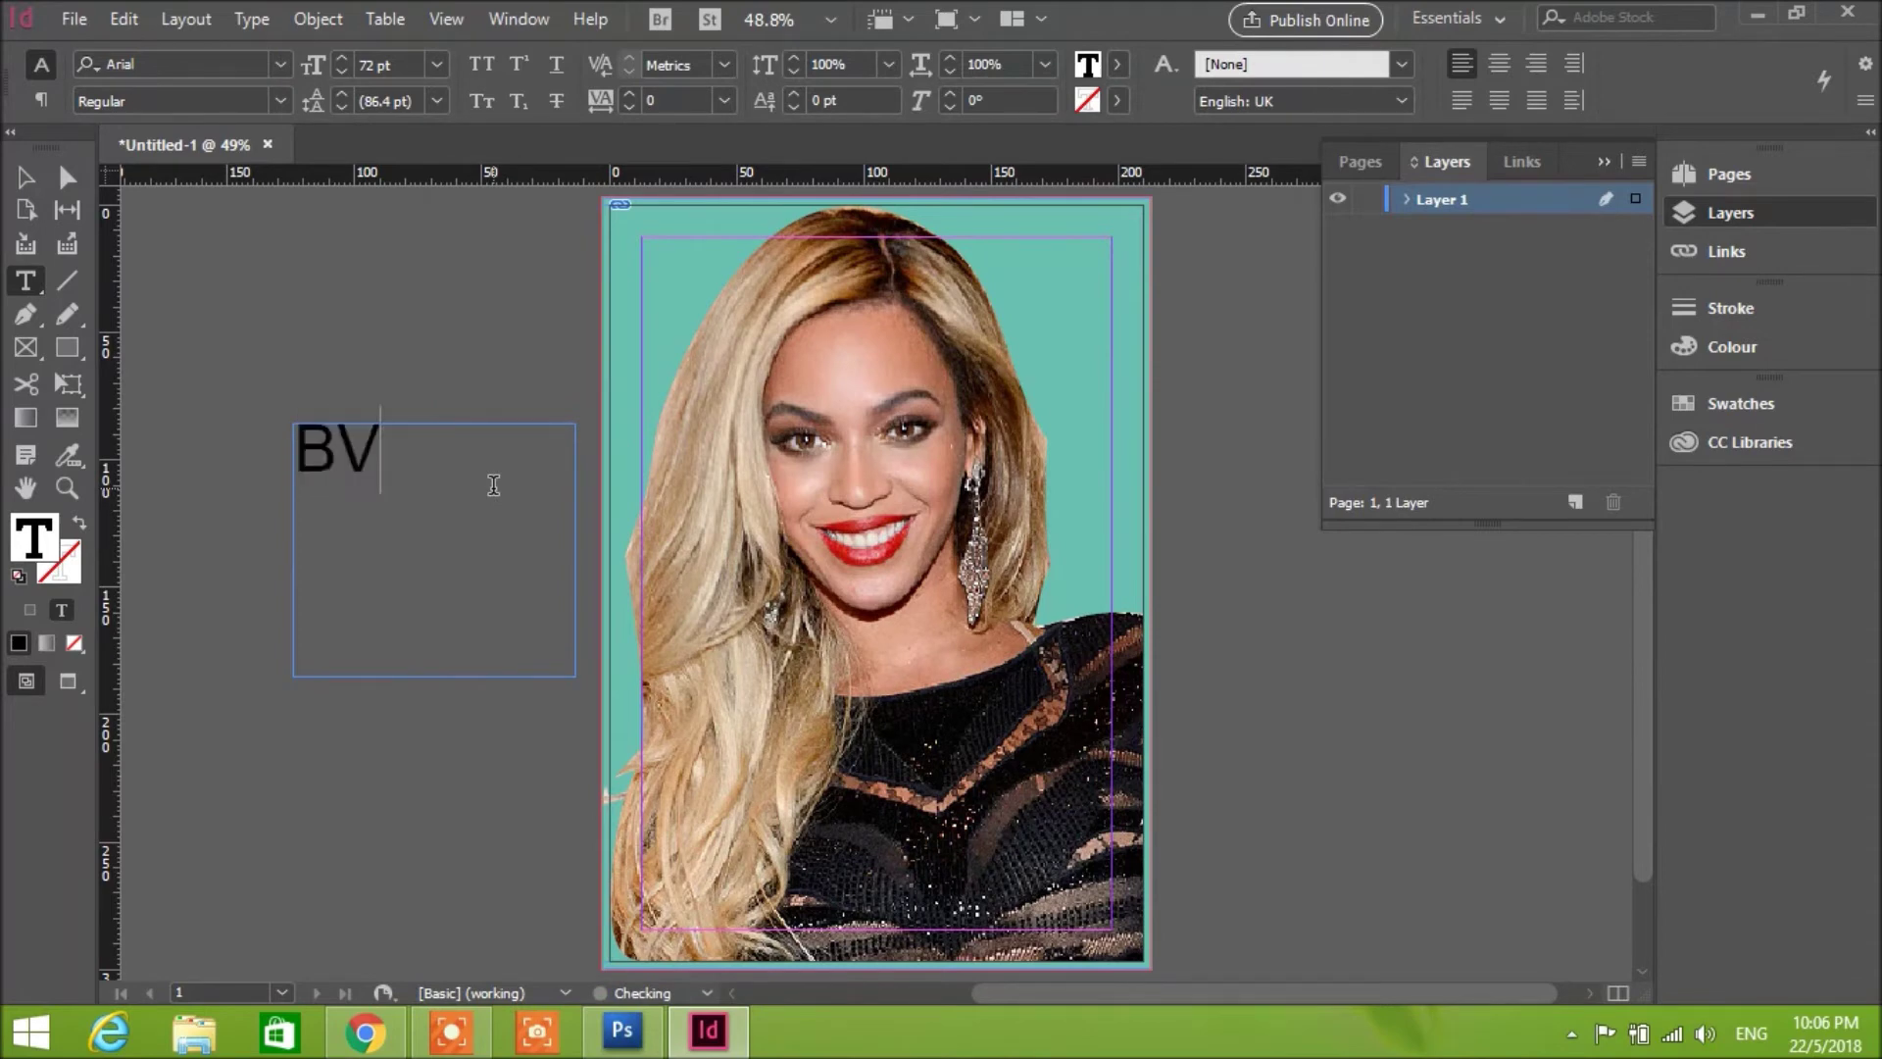
{"action": "key", "text": "BackSpace"}
{"action": "key", "text": "BackSpace"}
{"action": "type", "text": "VOUG"}
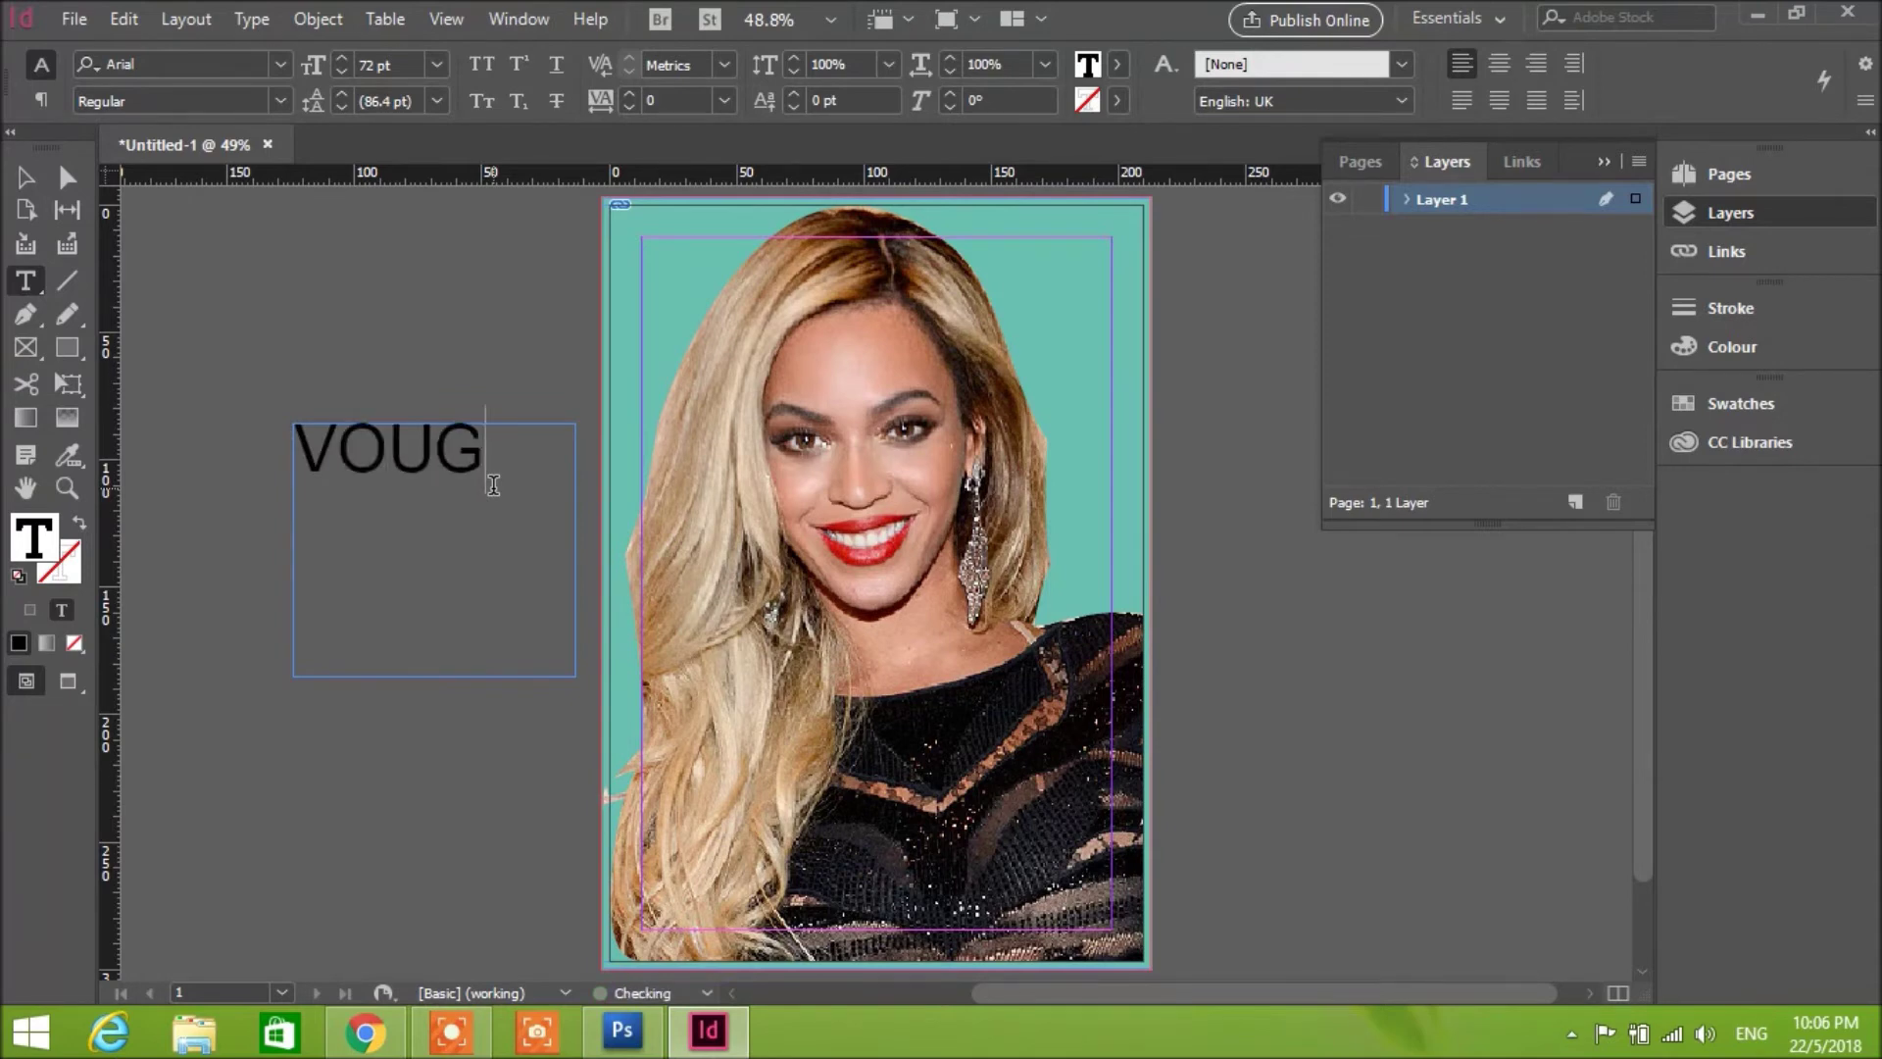
{"action": "type", "text": "E"}
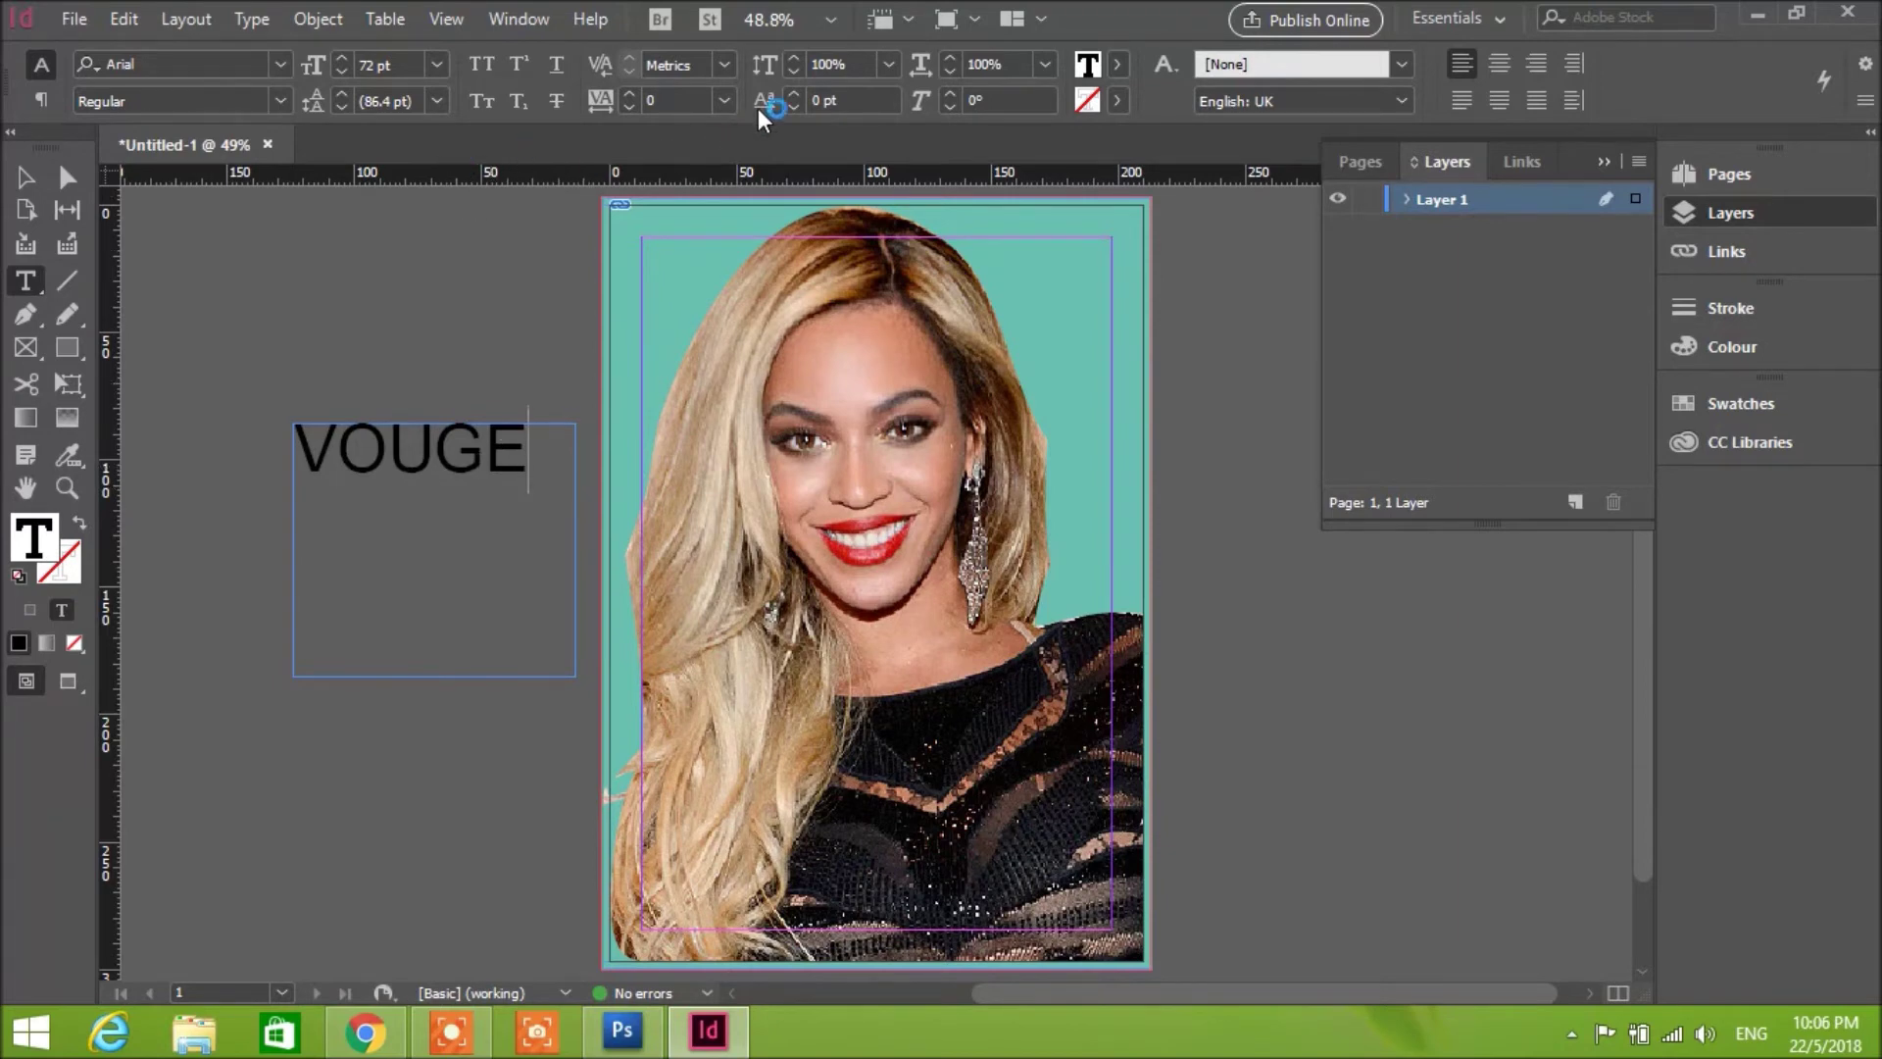
{"action": "left_click", "coordinate": [1119, 72]}
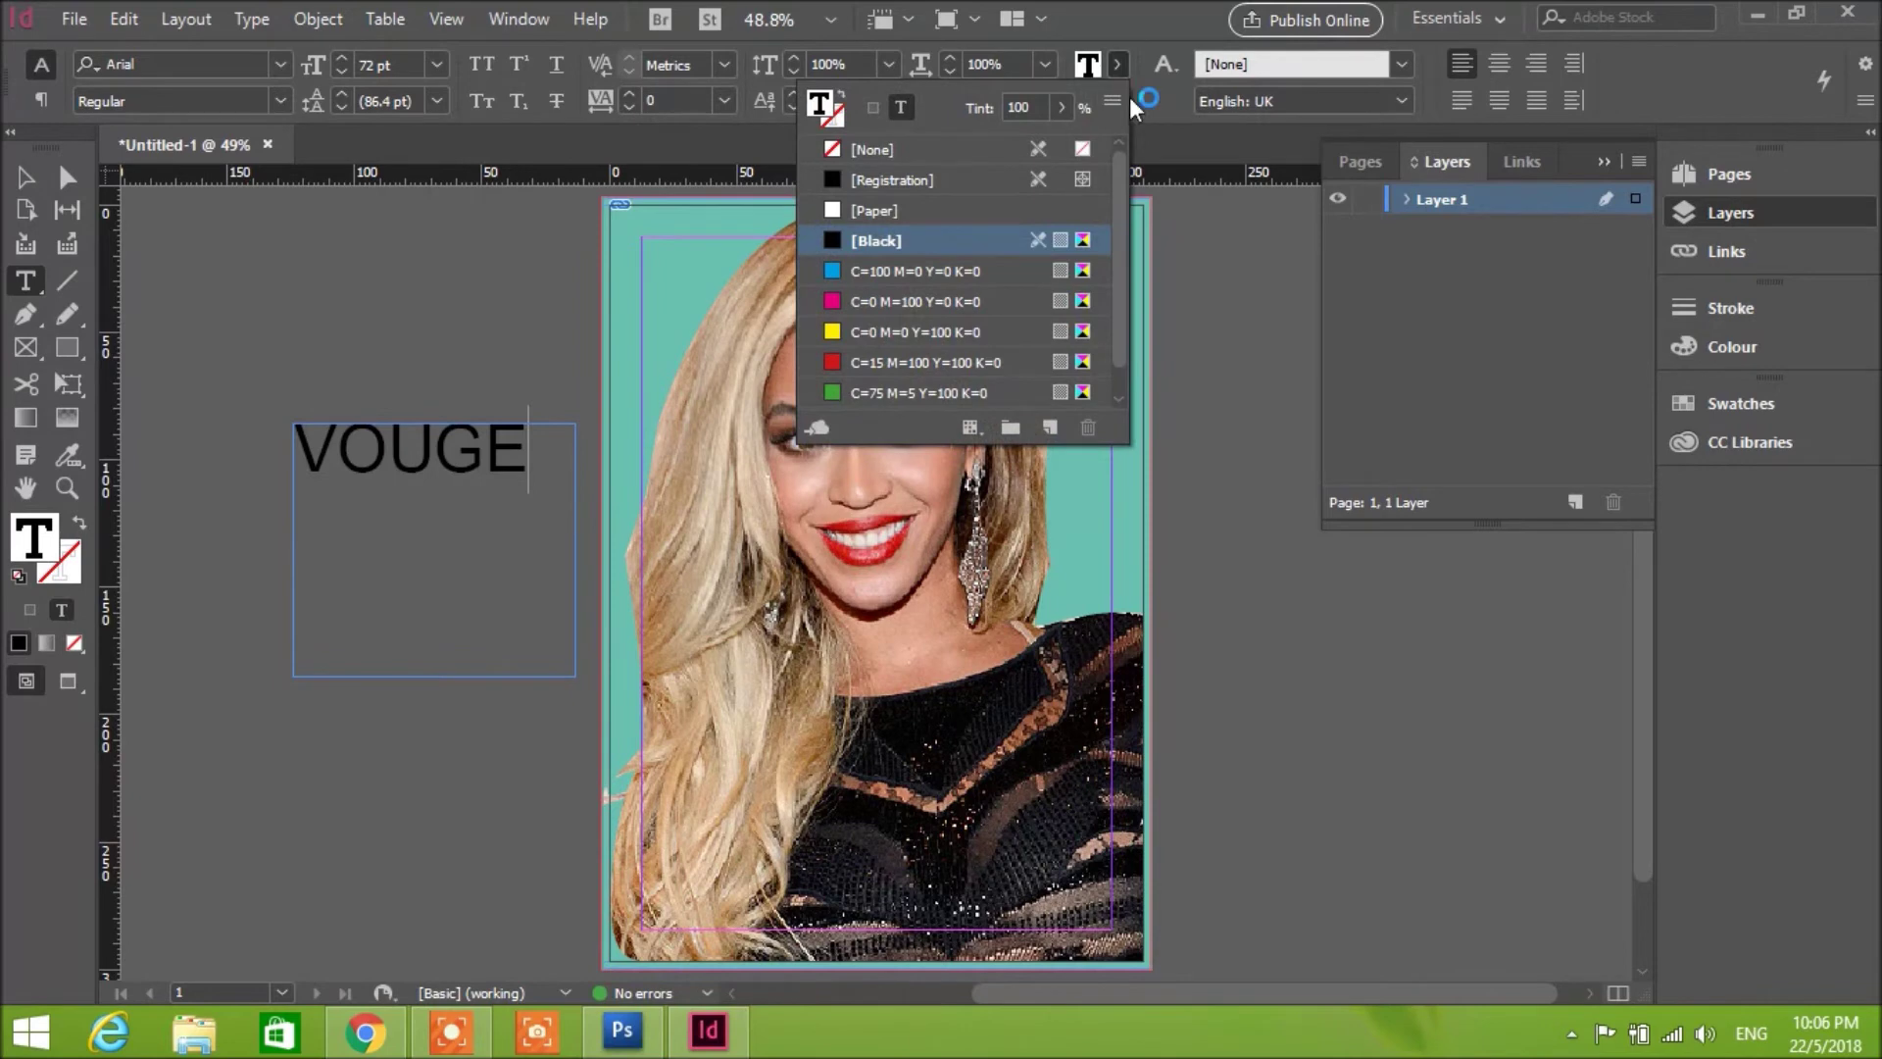
{"action": "left_click", "coordinate": [1173, 133]}
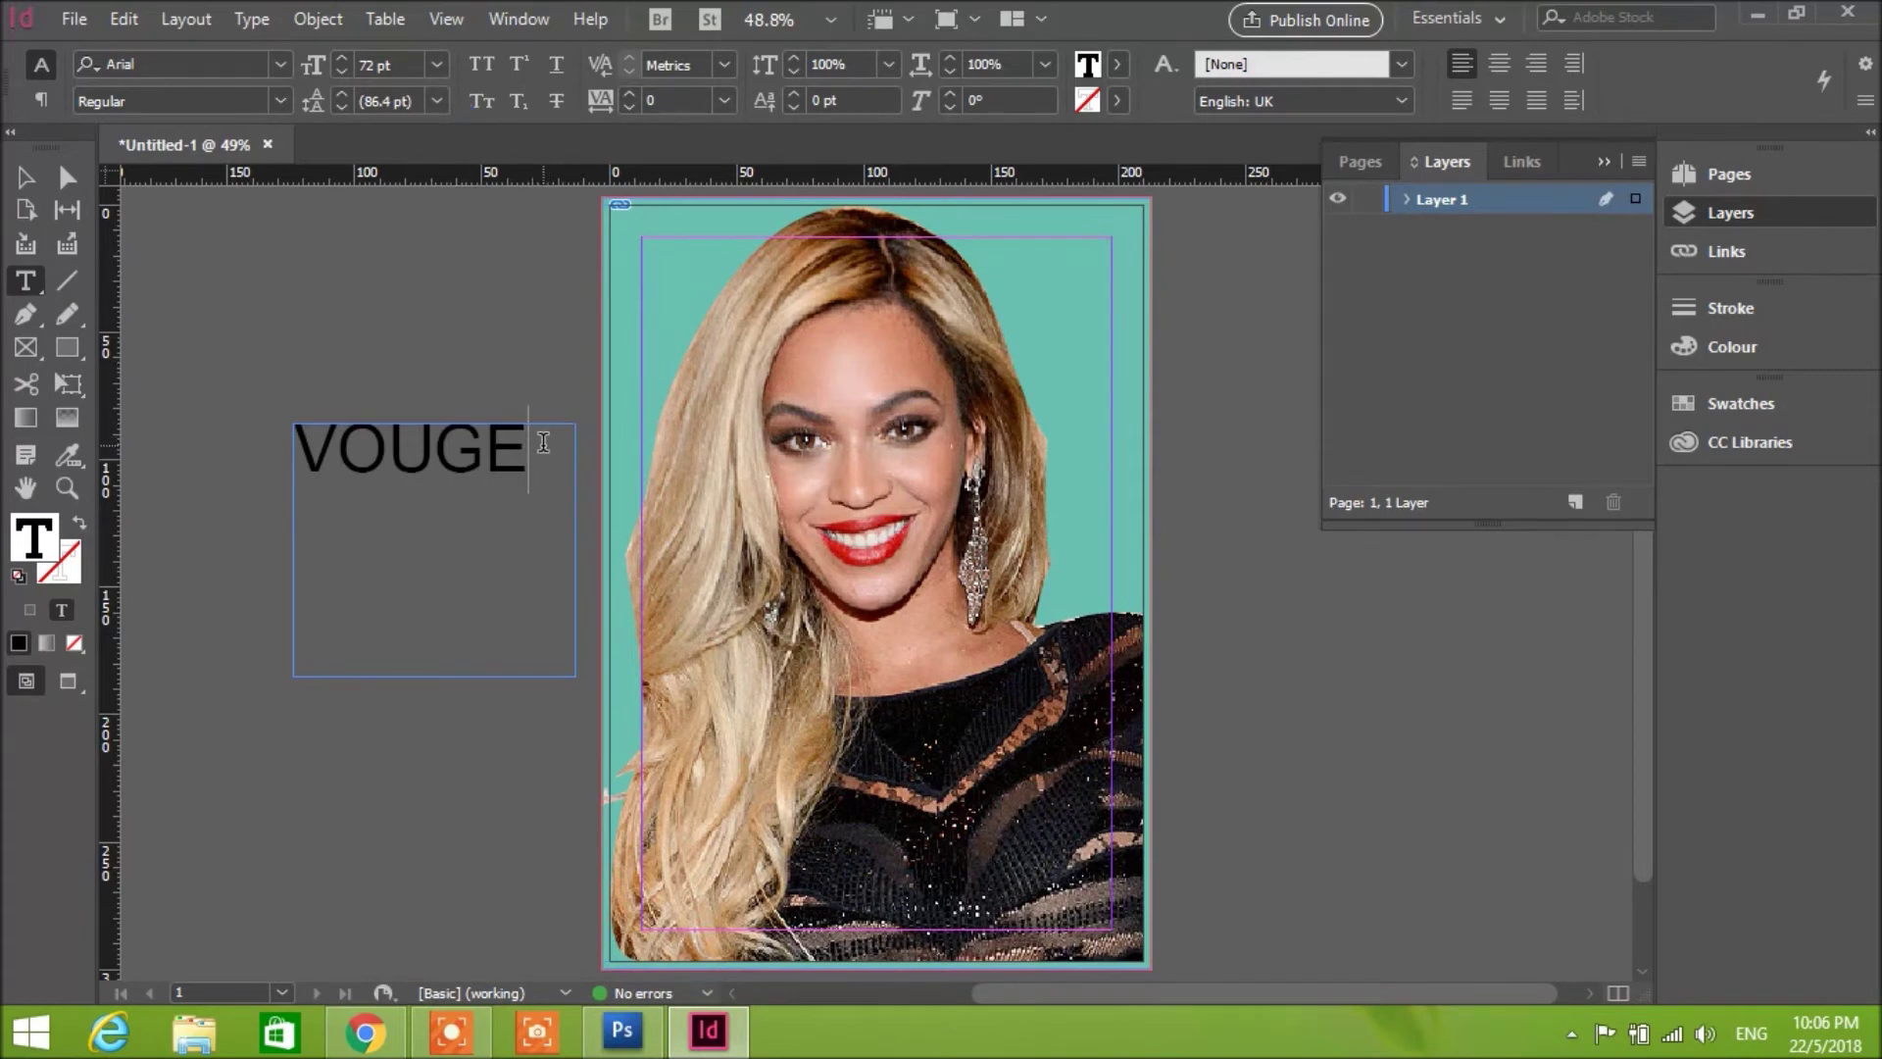
Step: Try to move the VOUGE frame over the woman's head and stretch its upper-left corner outward
{"action": "key", "text": "Escape"}
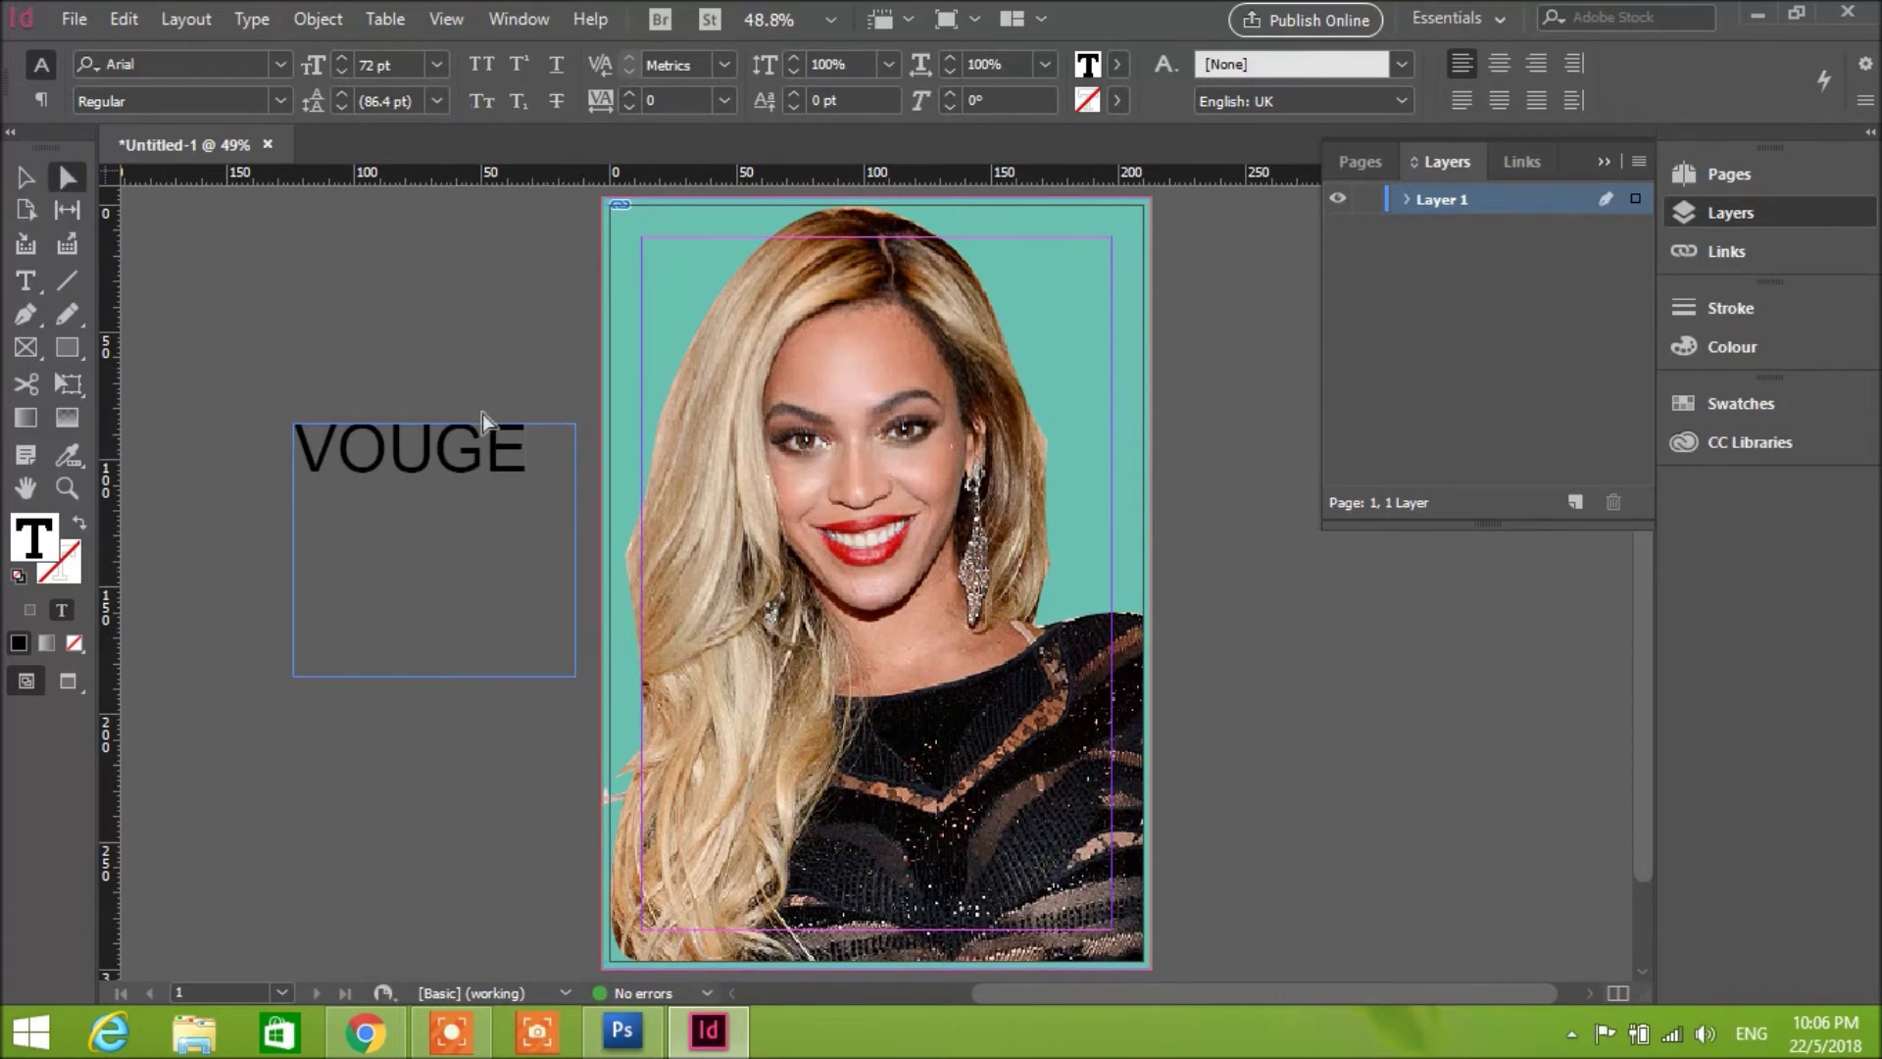
{"action": "left_click_drag", "start_coordinate": [481, 451], "coordinate": [922, 282]}
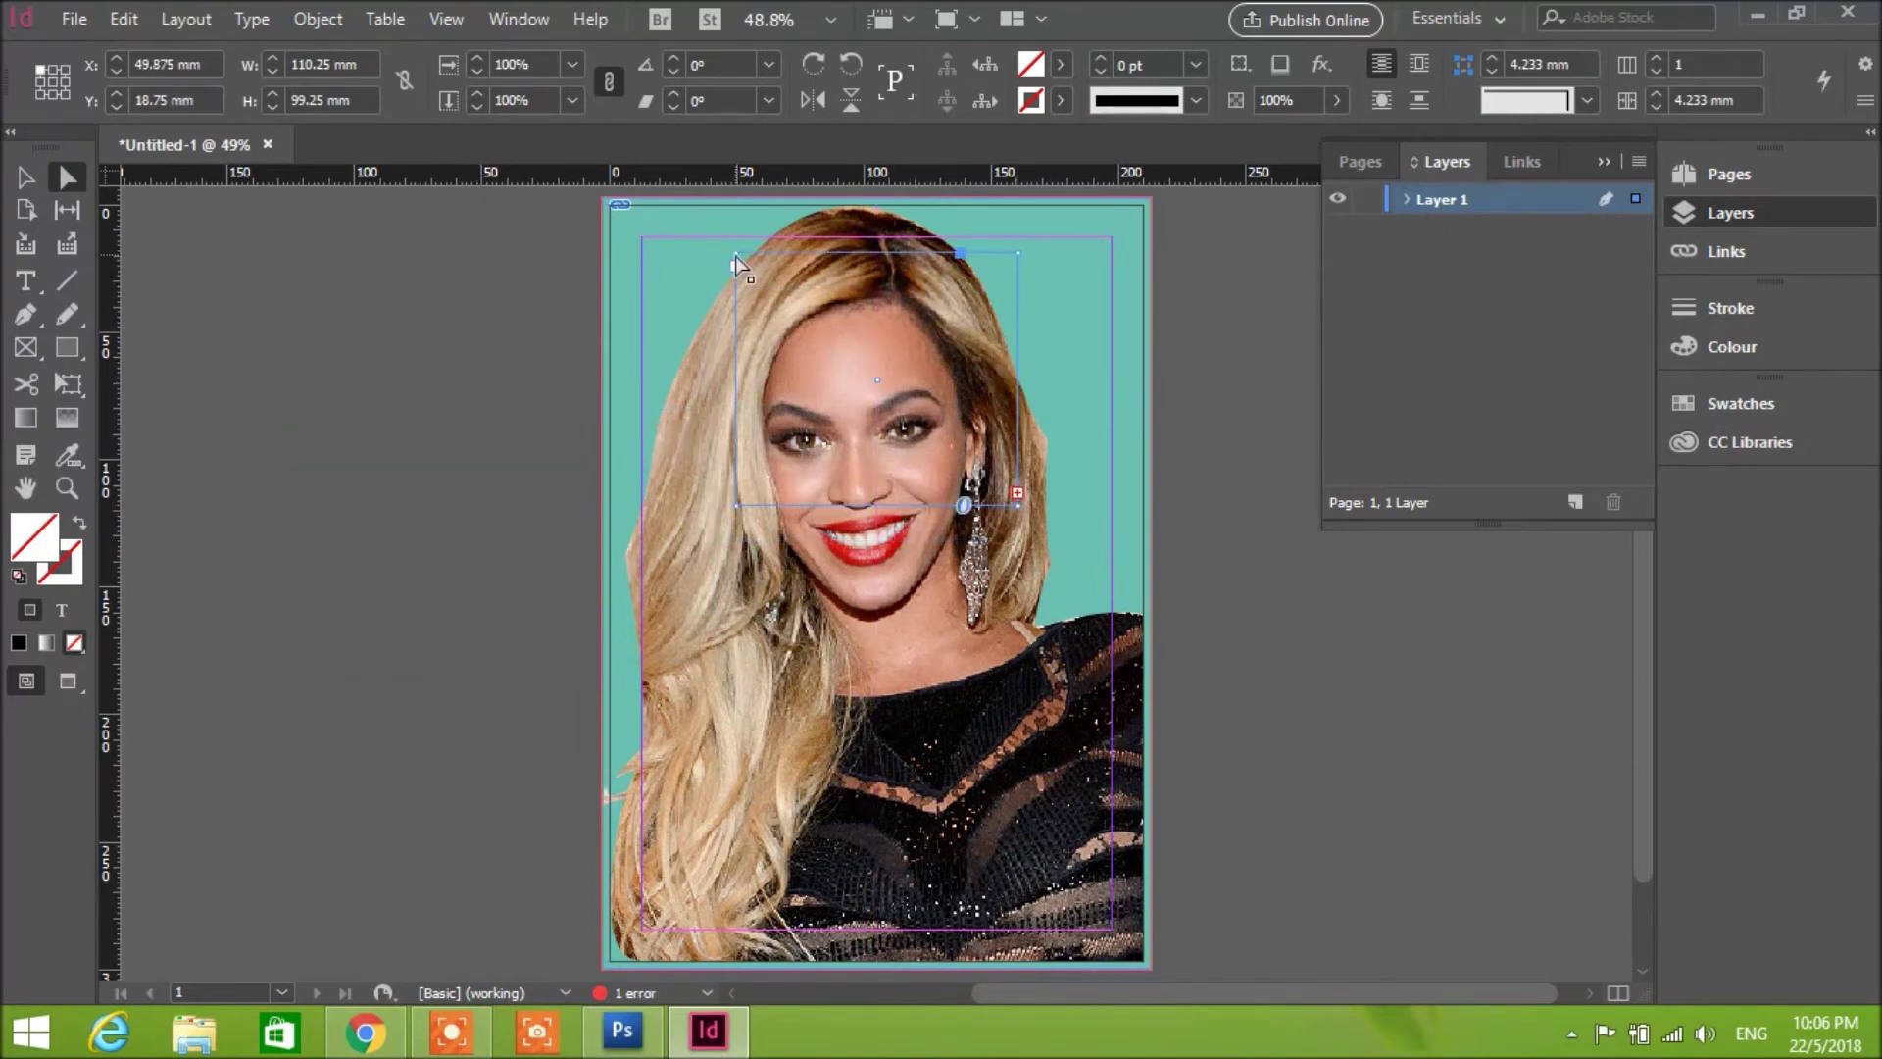
{"action": "left_click_drag", "start_coordinate": [735, 253], "coordinate": [641, 230]}
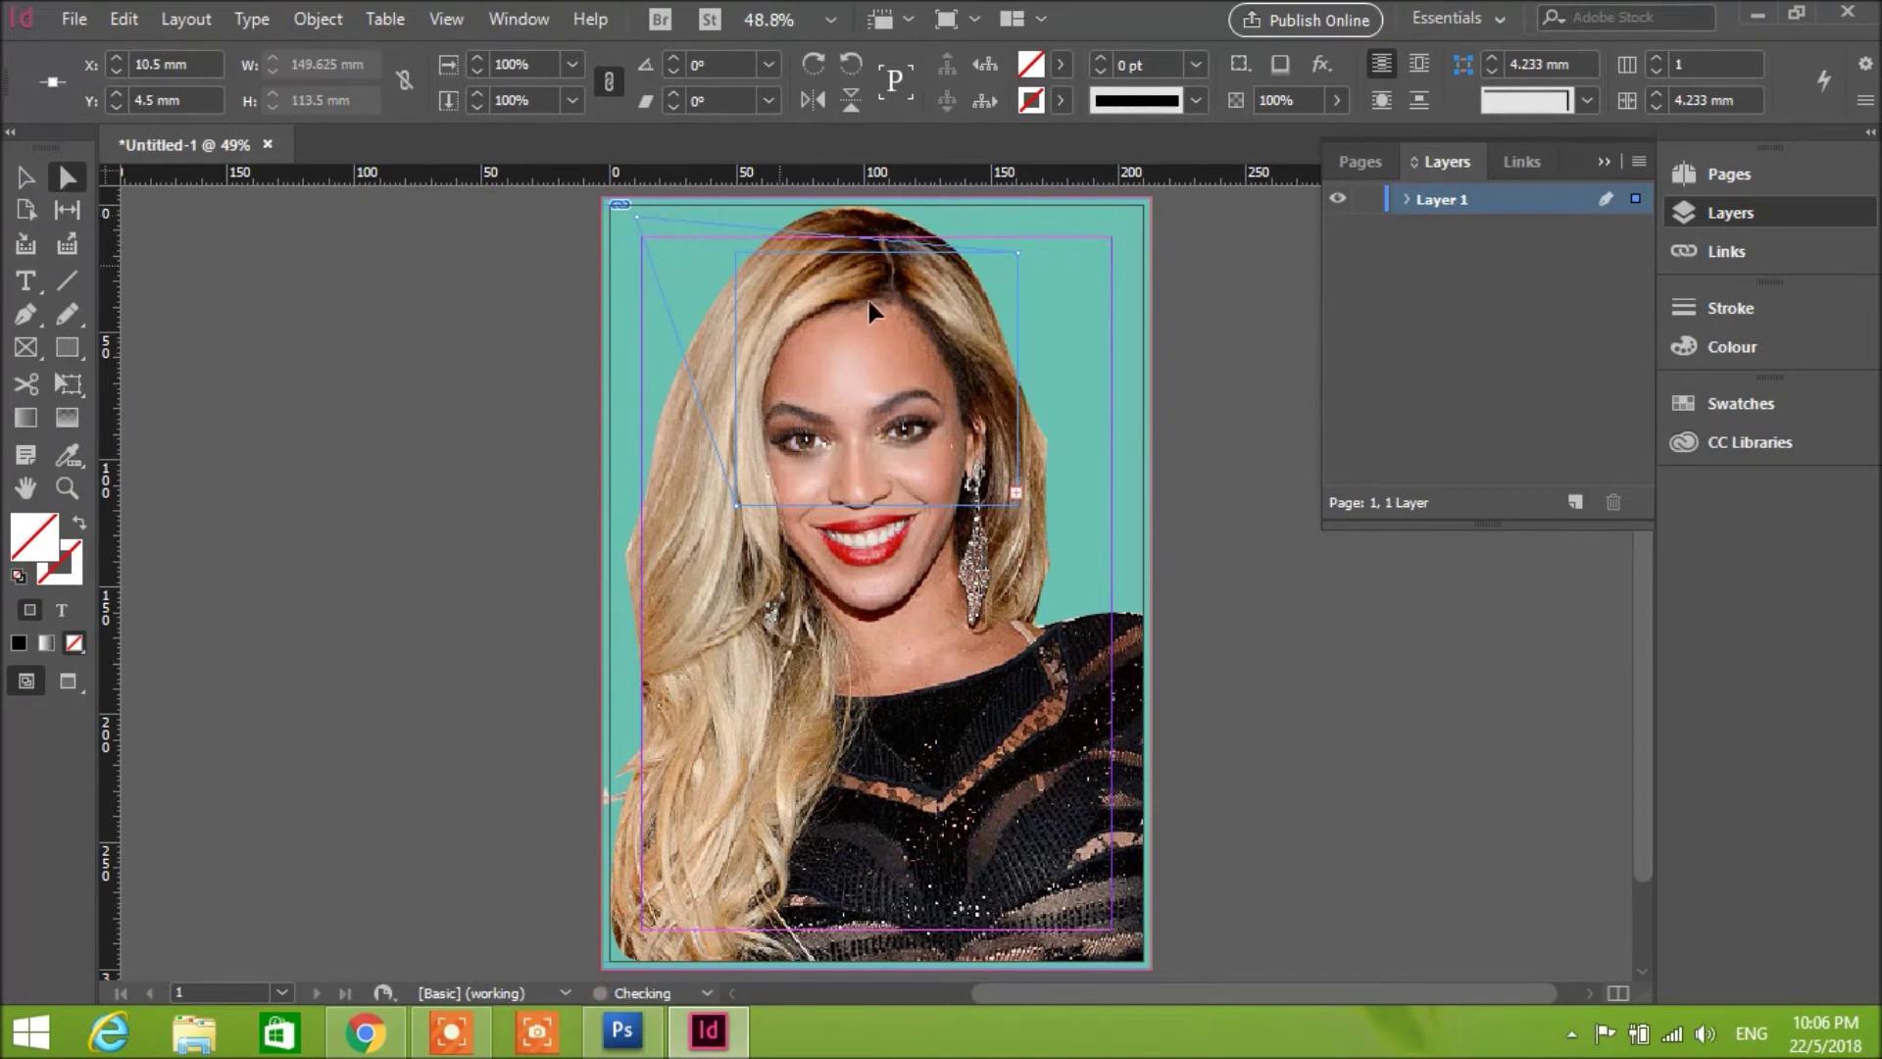
{"action": "key", "text": "ctrl+z"}
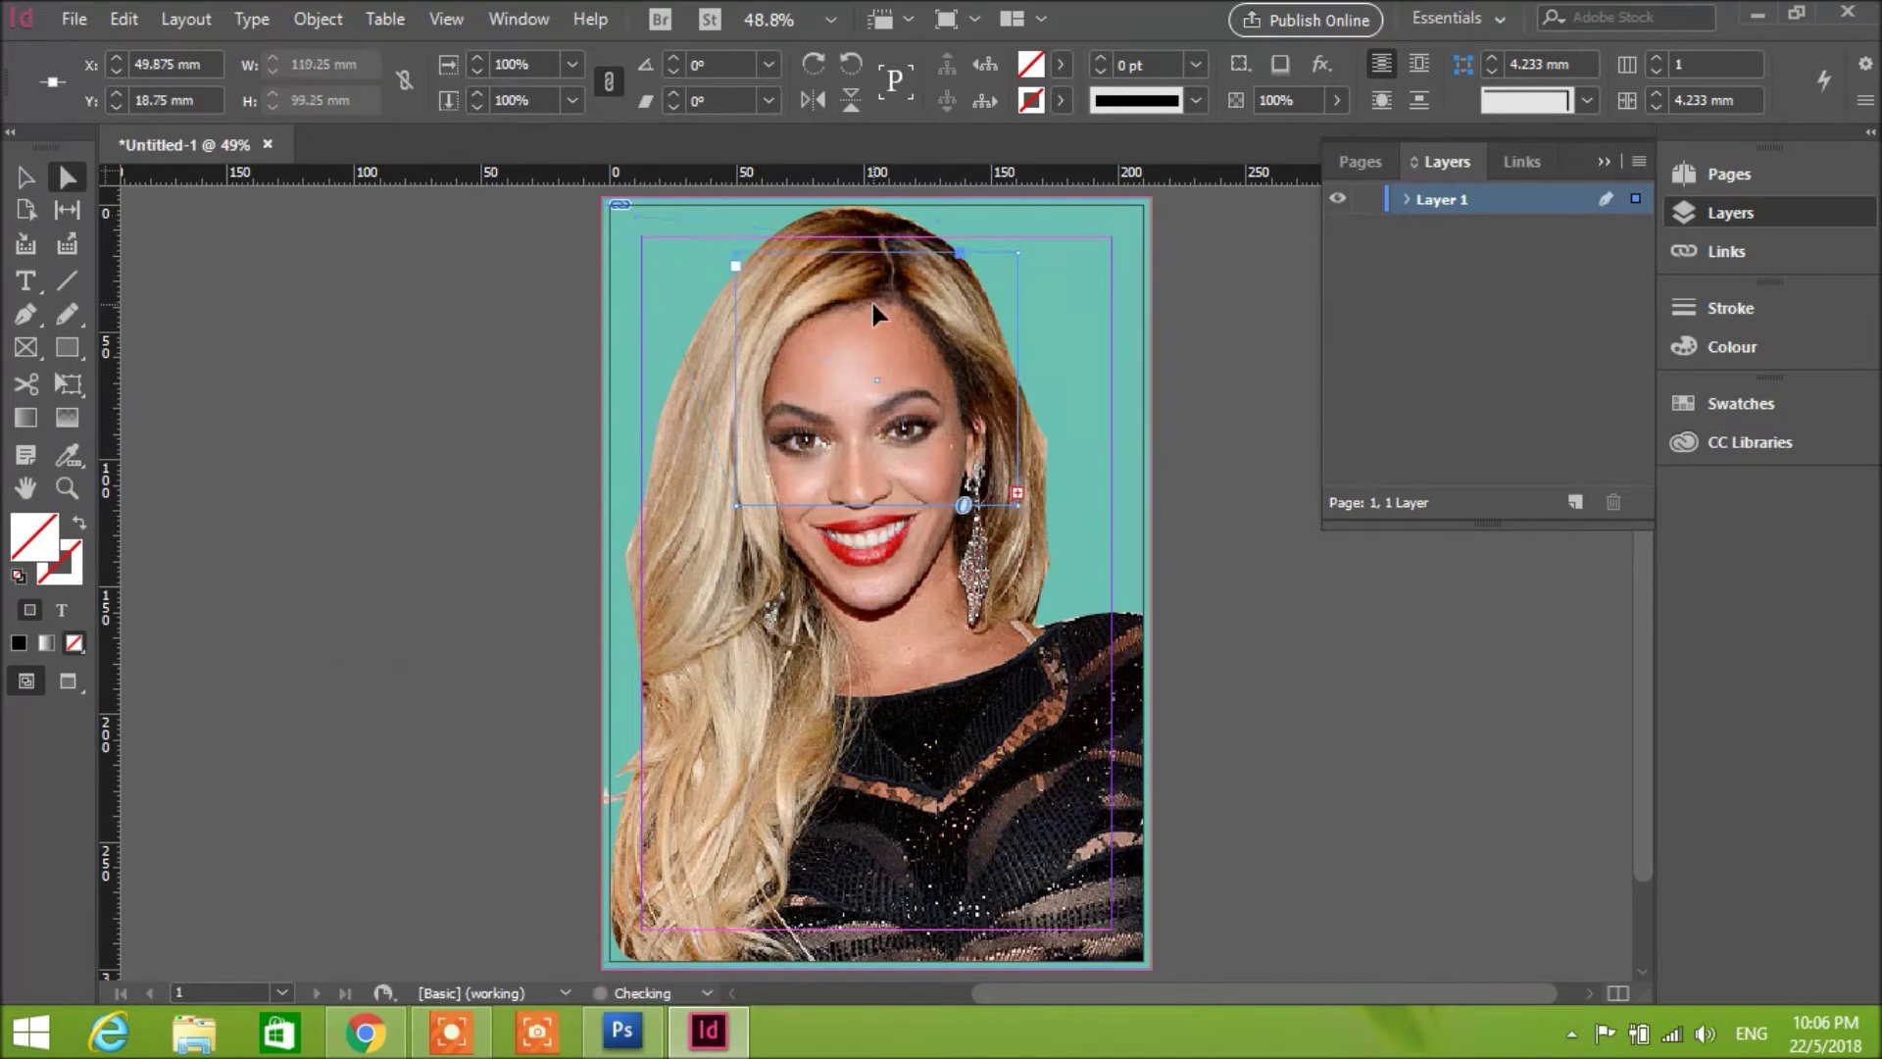
{"action": "key", "text": "ctrl+z"}
Step: Move the VOUGE text frame over the page's right edge at X 134.25 mm, Y 38.75 mm and send it backward
{"action": "left_click", "coordinate": [25, 178]}
{"action": "left_click_drag", "start_coordinate": [414, 459], "coordinate": [1079, 363]}
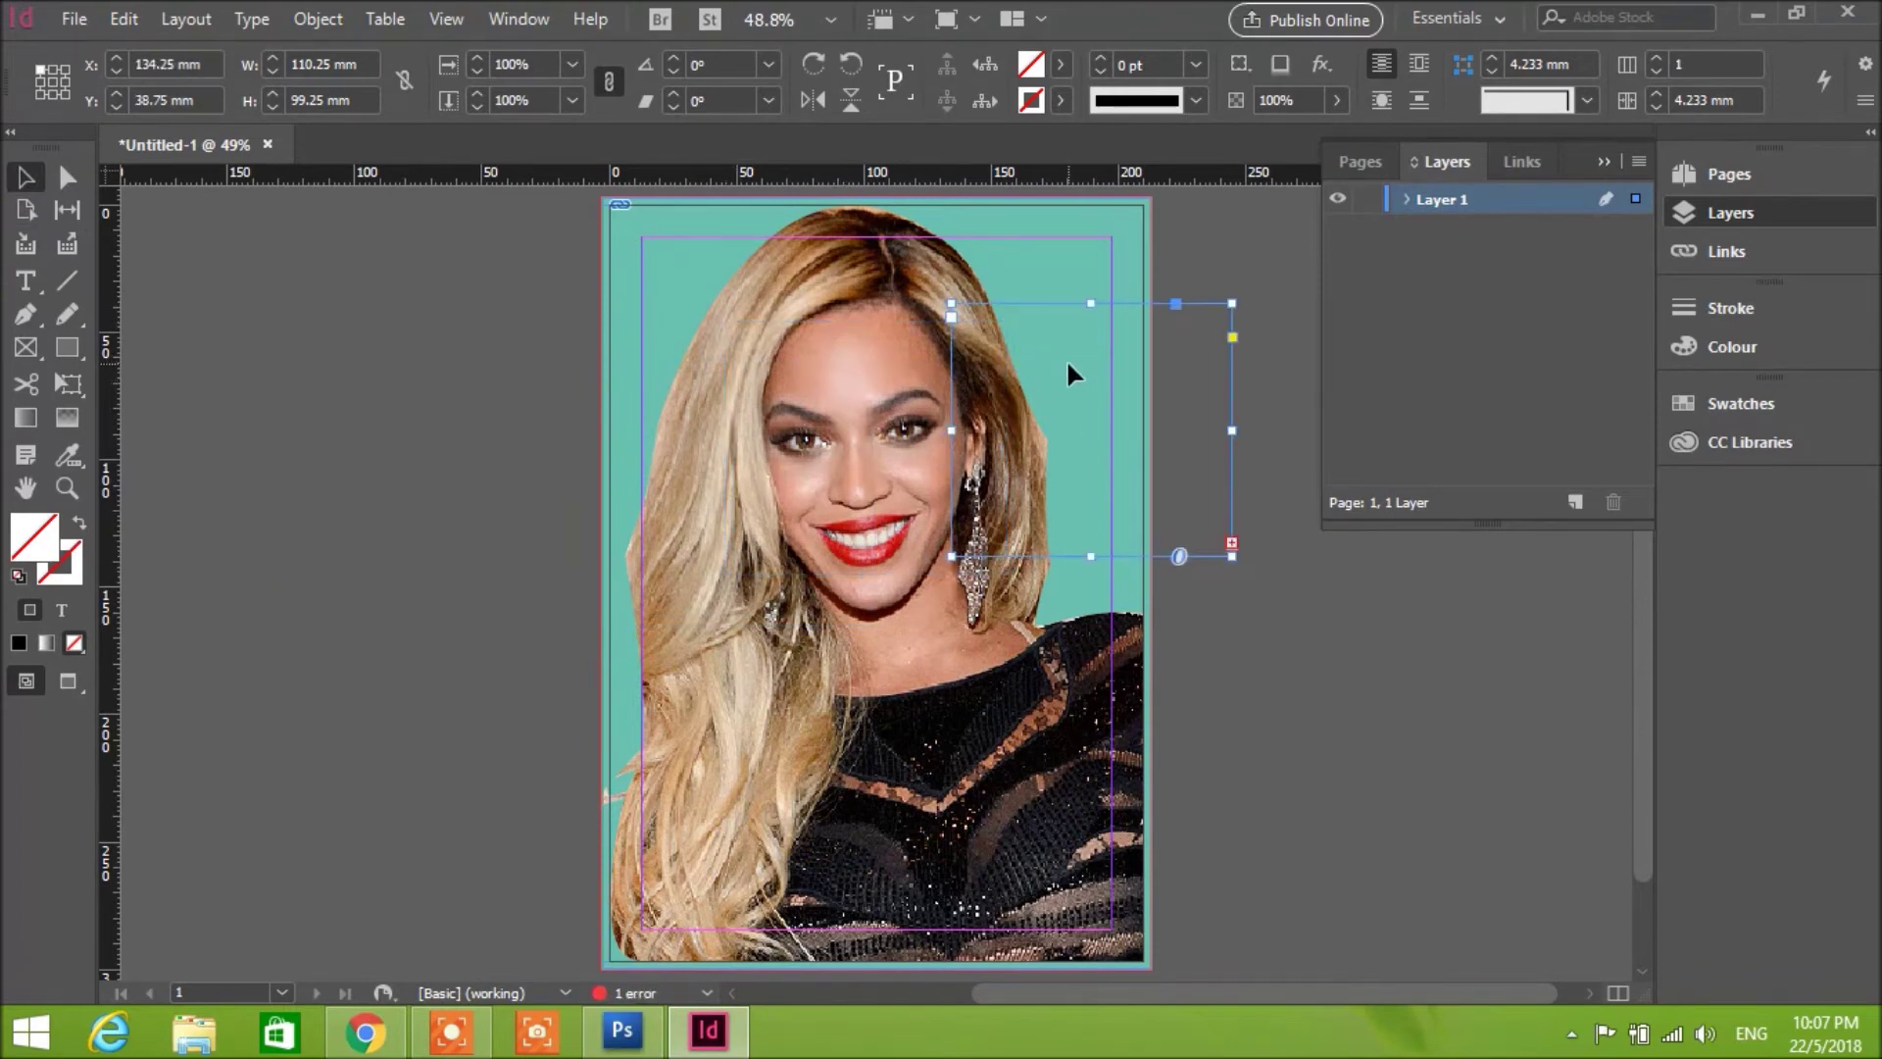
{"action": "right_click", "coordinate": [1068, 361]}
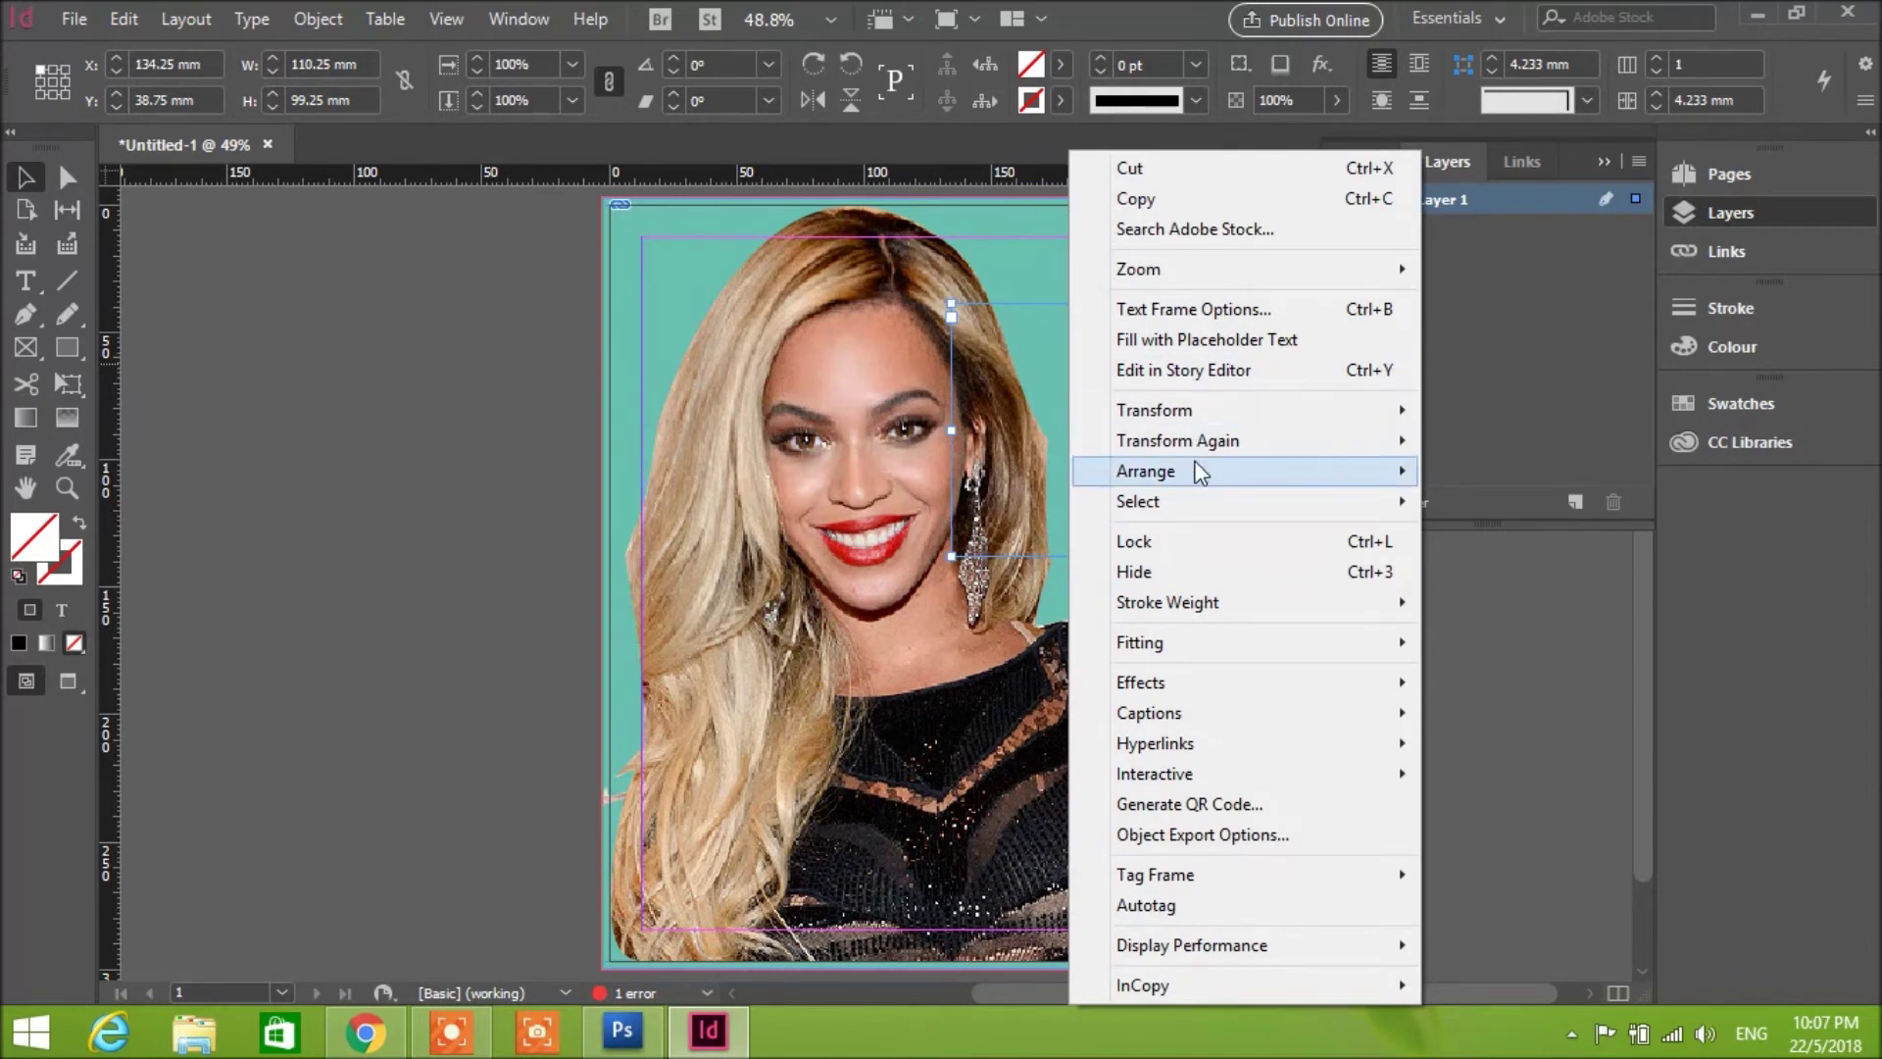
{"action": "mouse_move", "coordinate": [1318, 472]}
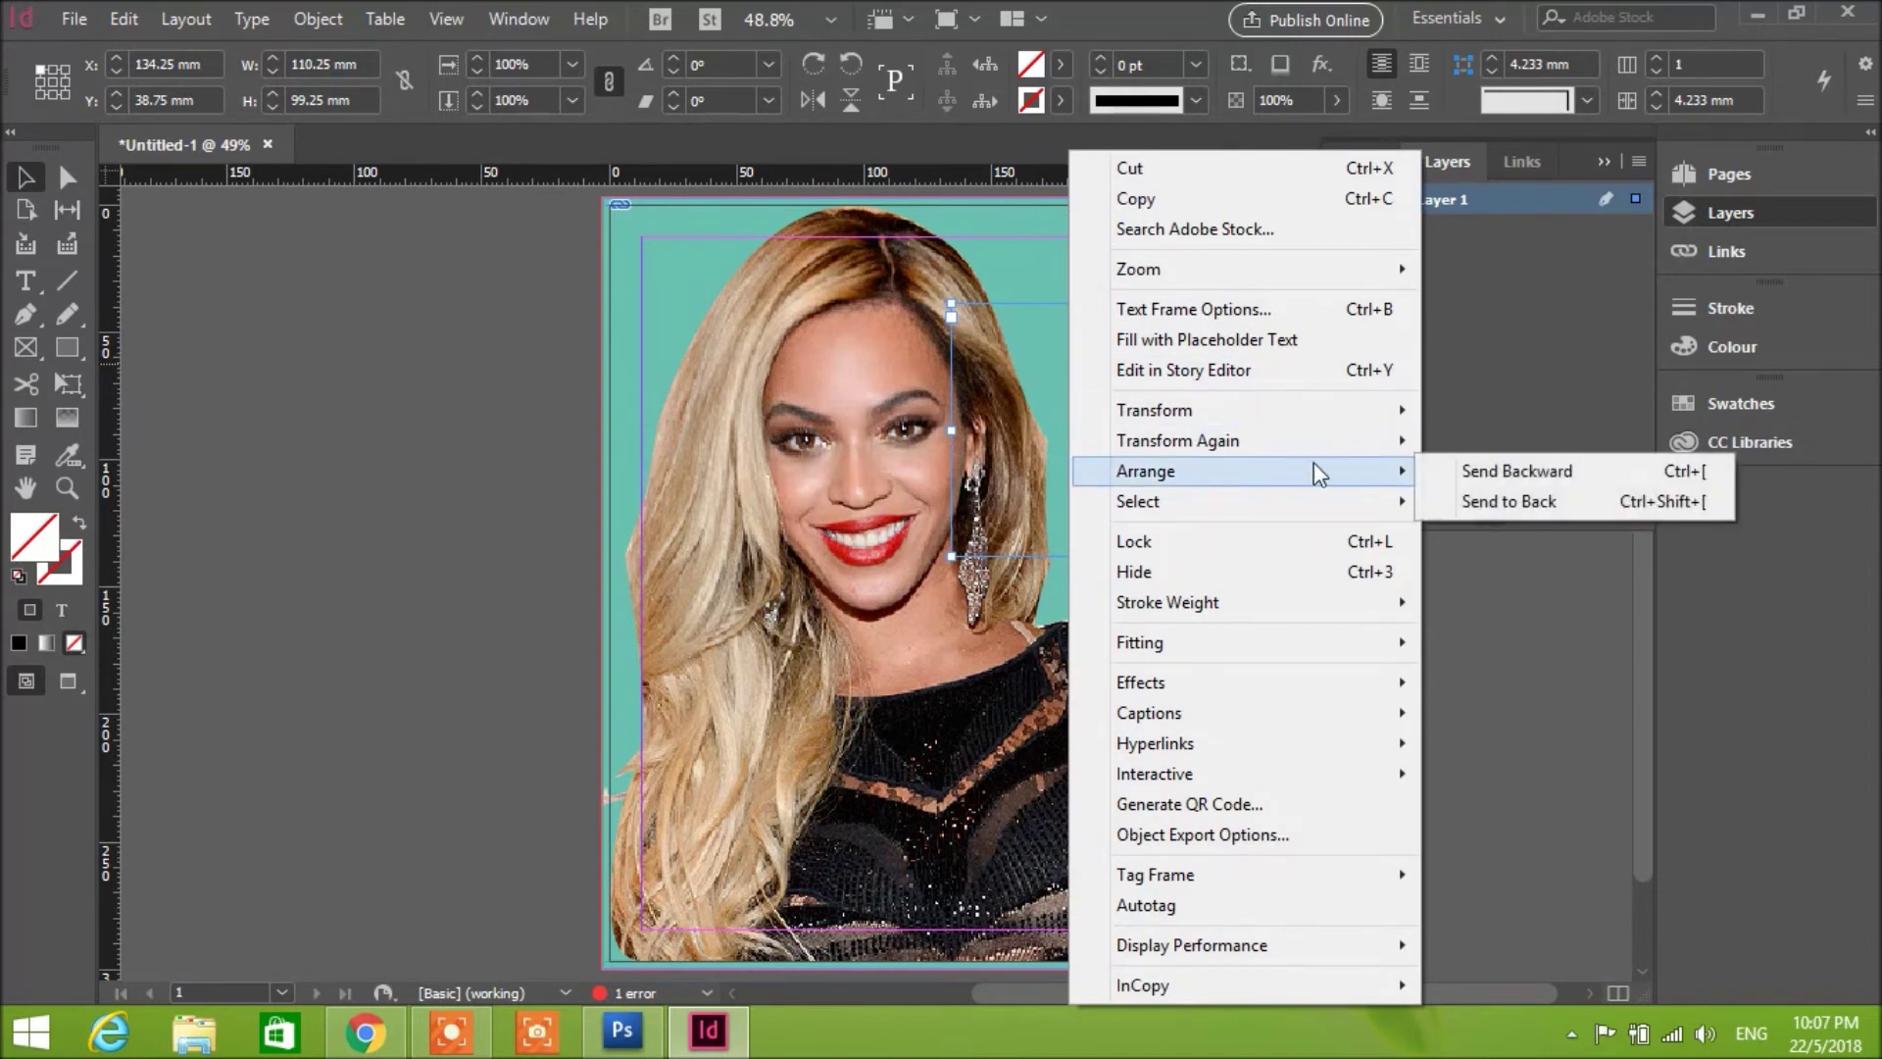
{"action": "left_click", "coordinate": [1561, 472]}
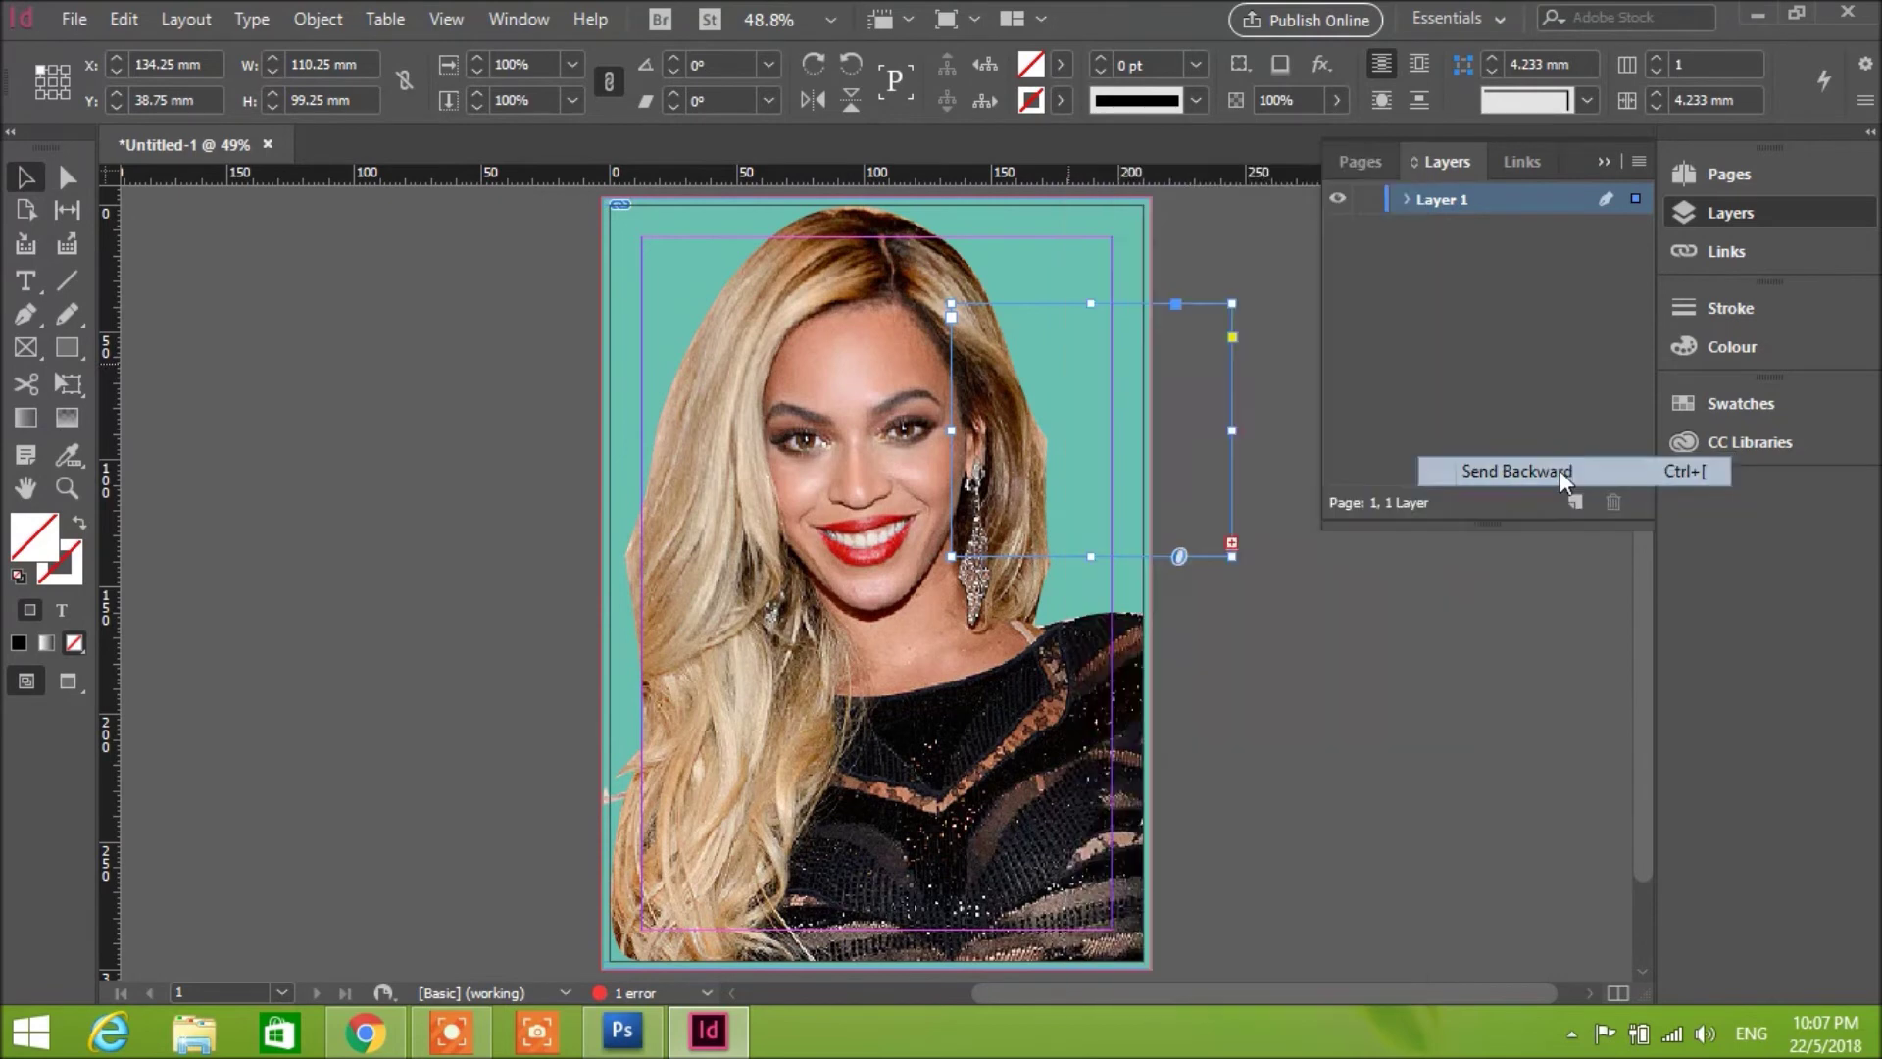
Step: Bring the VOUGE text frame to the front of the stacking order
{"action": "right_click", "coordinate": [1155, 440]}
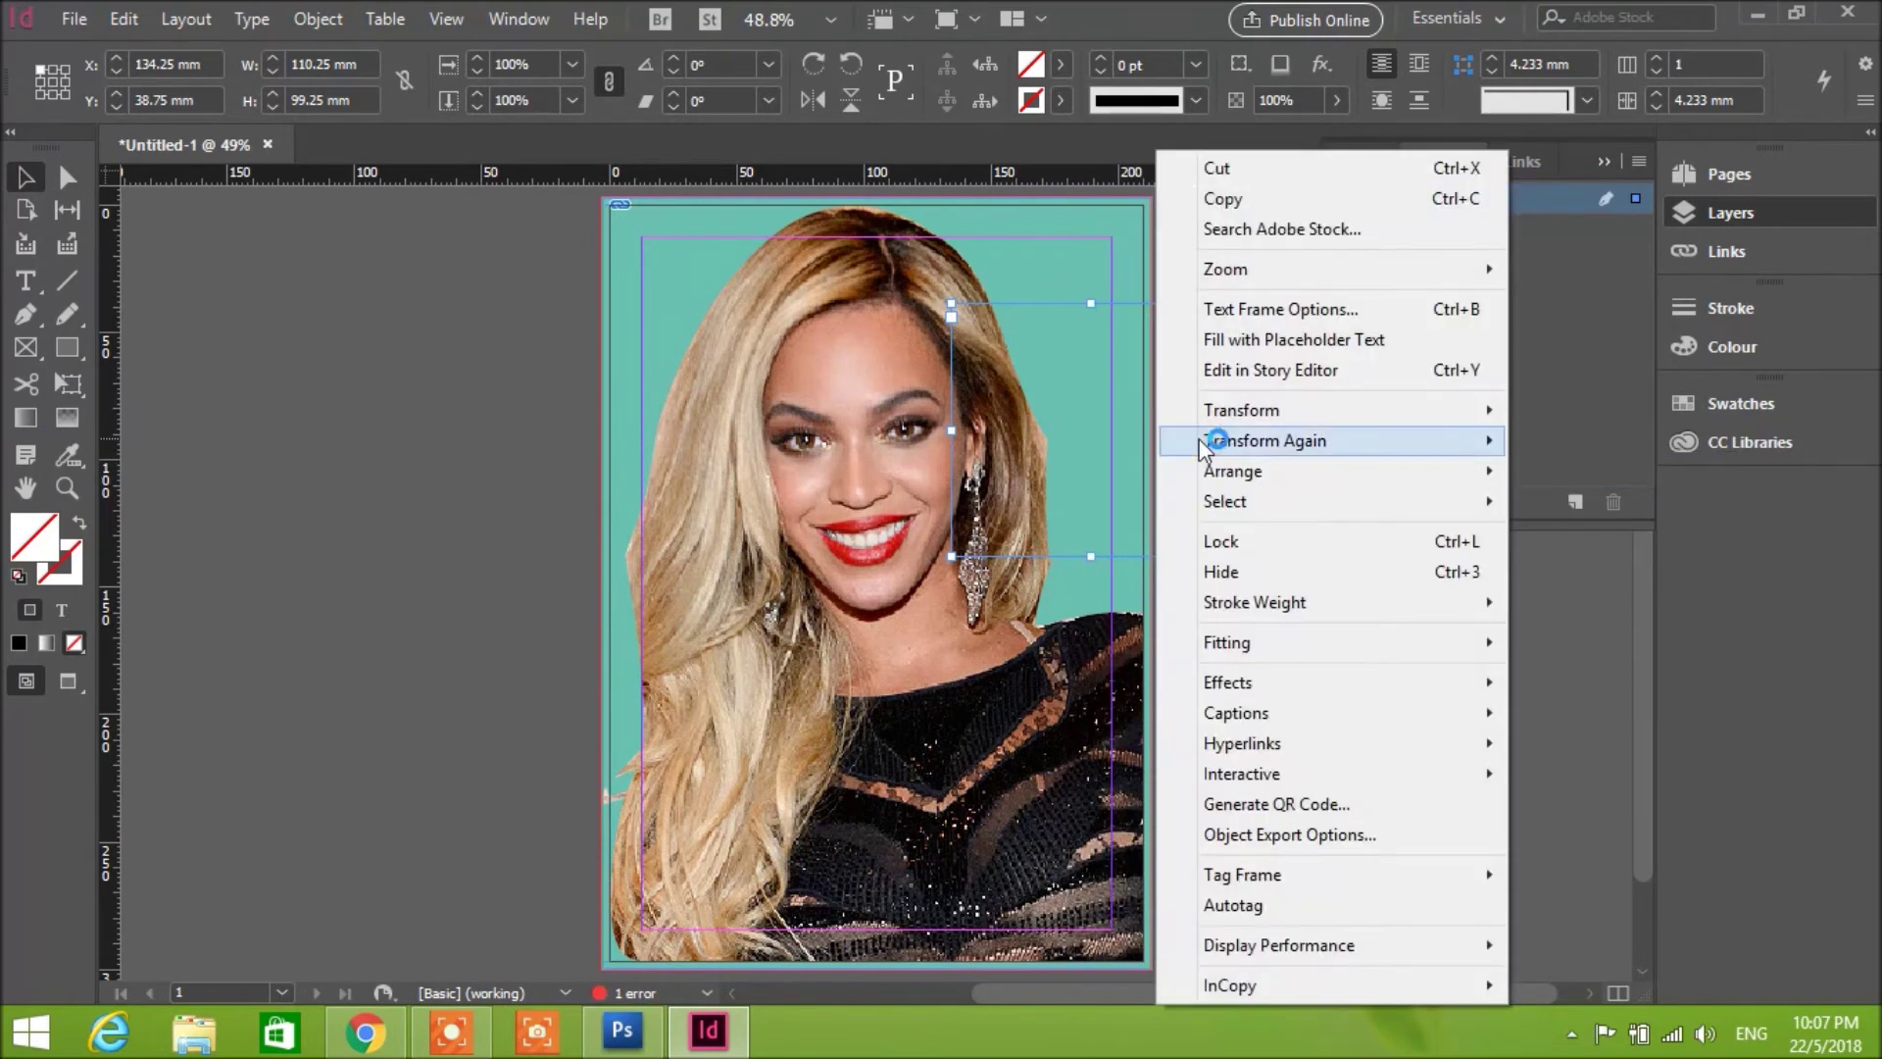
{"action": "mouse_move", "coordinate": [1374, 475]}
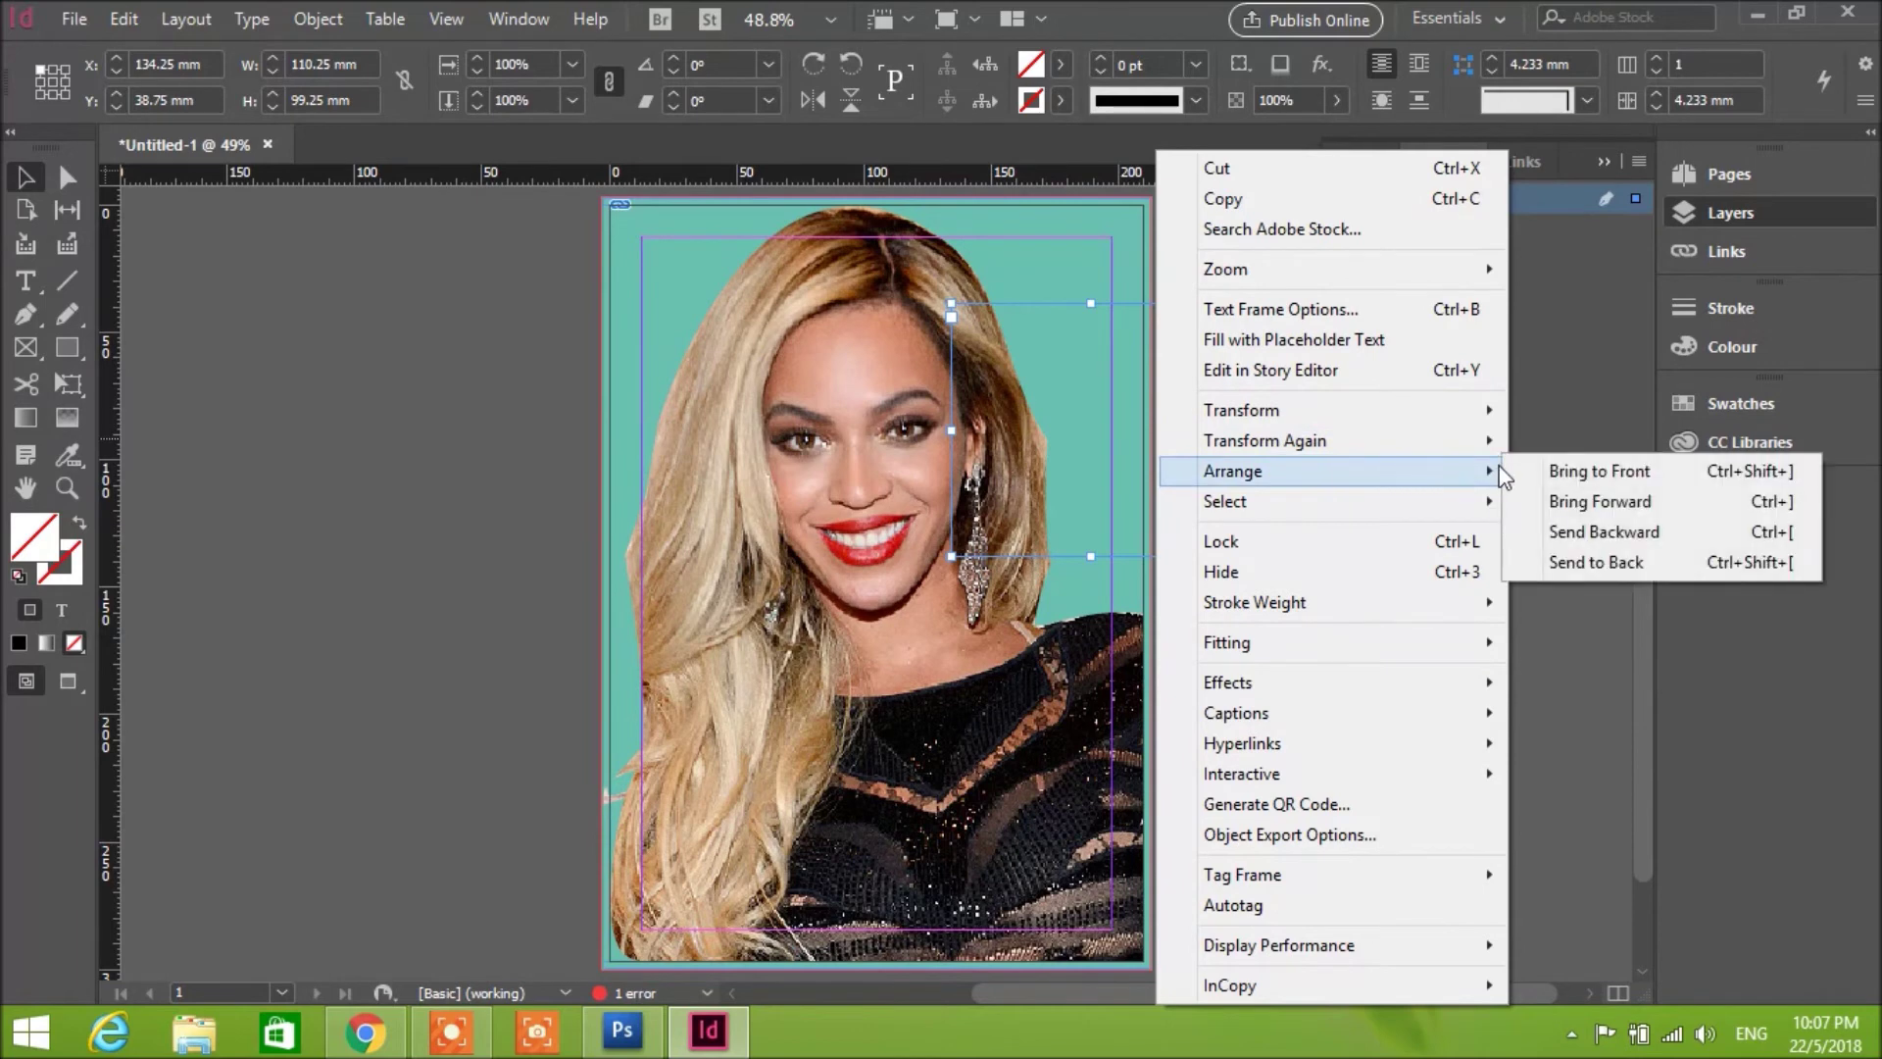
{"action": "left_click", "coordinate": [1608, 472]}
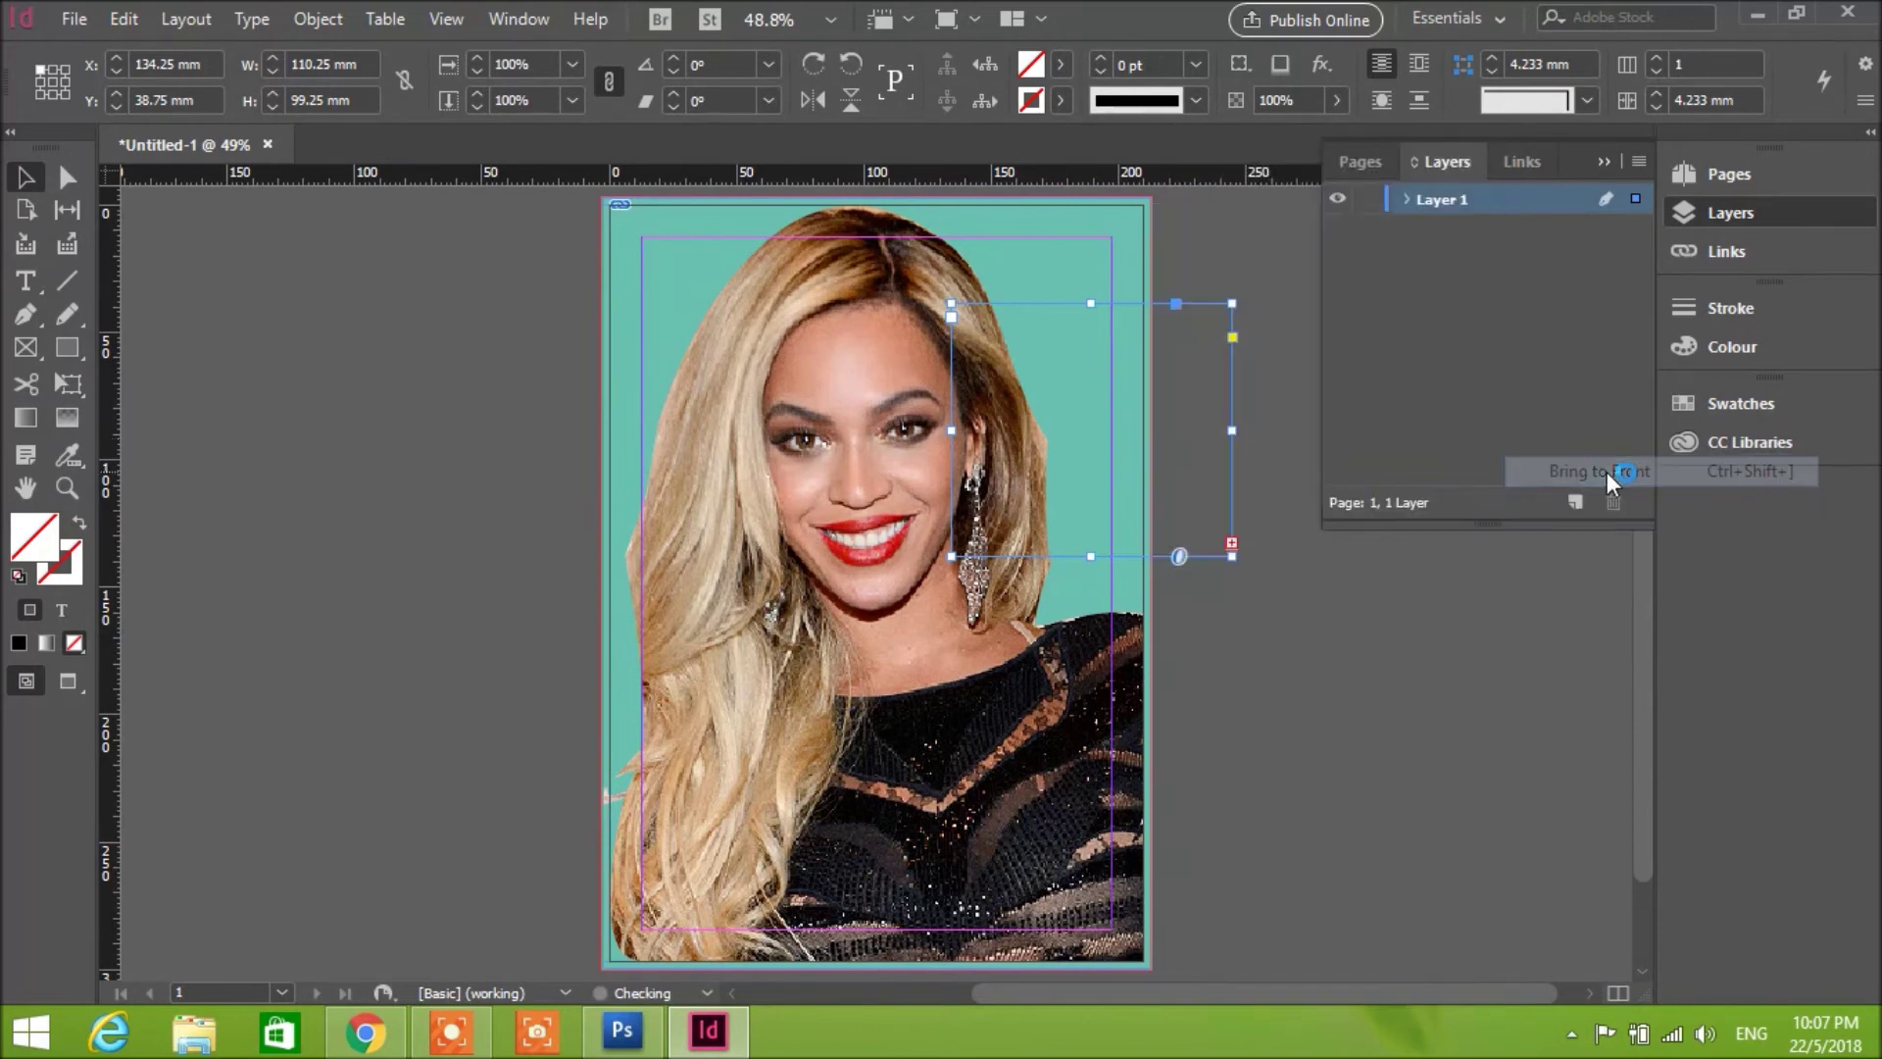
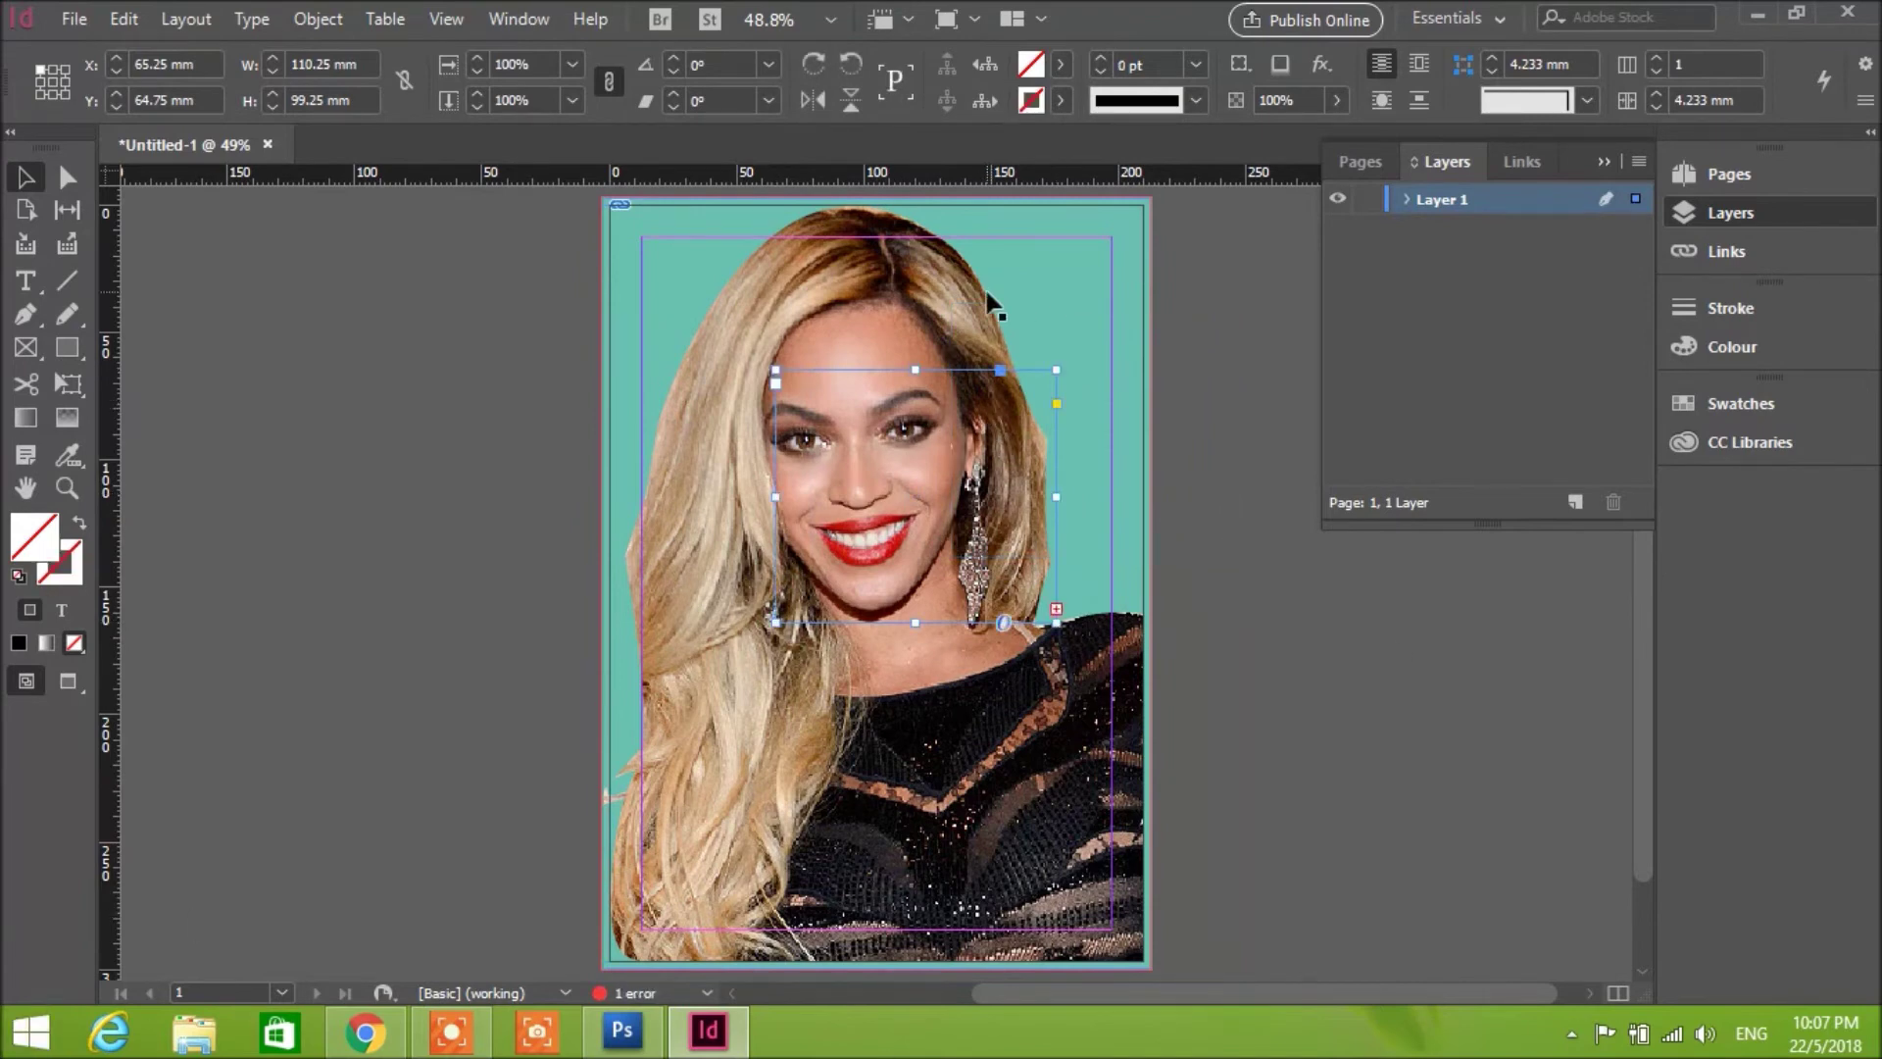
Step: Add a new layer above Layer 1 and try to start text on it over the woman's face
{"action": "left_click", "coordinate": [1572, 504]}
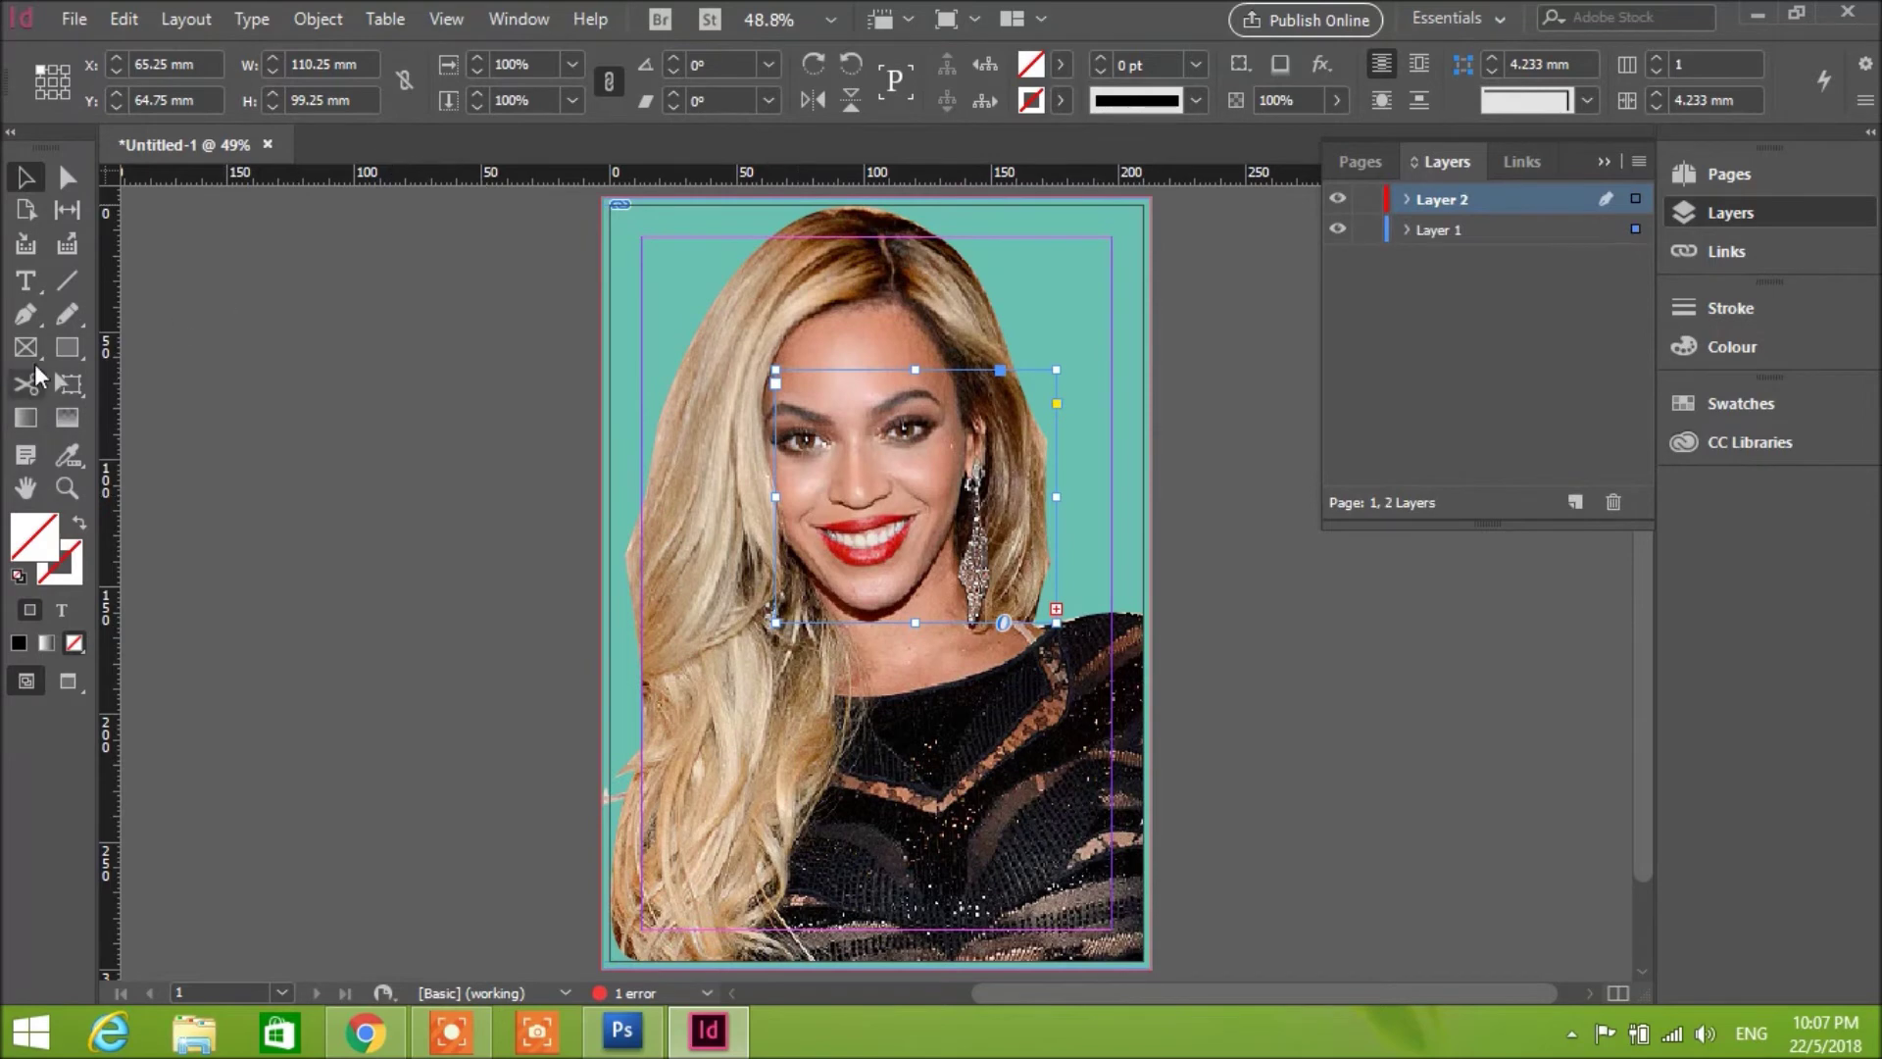
{"action": "left_click", "coordinate": [26, 281]}
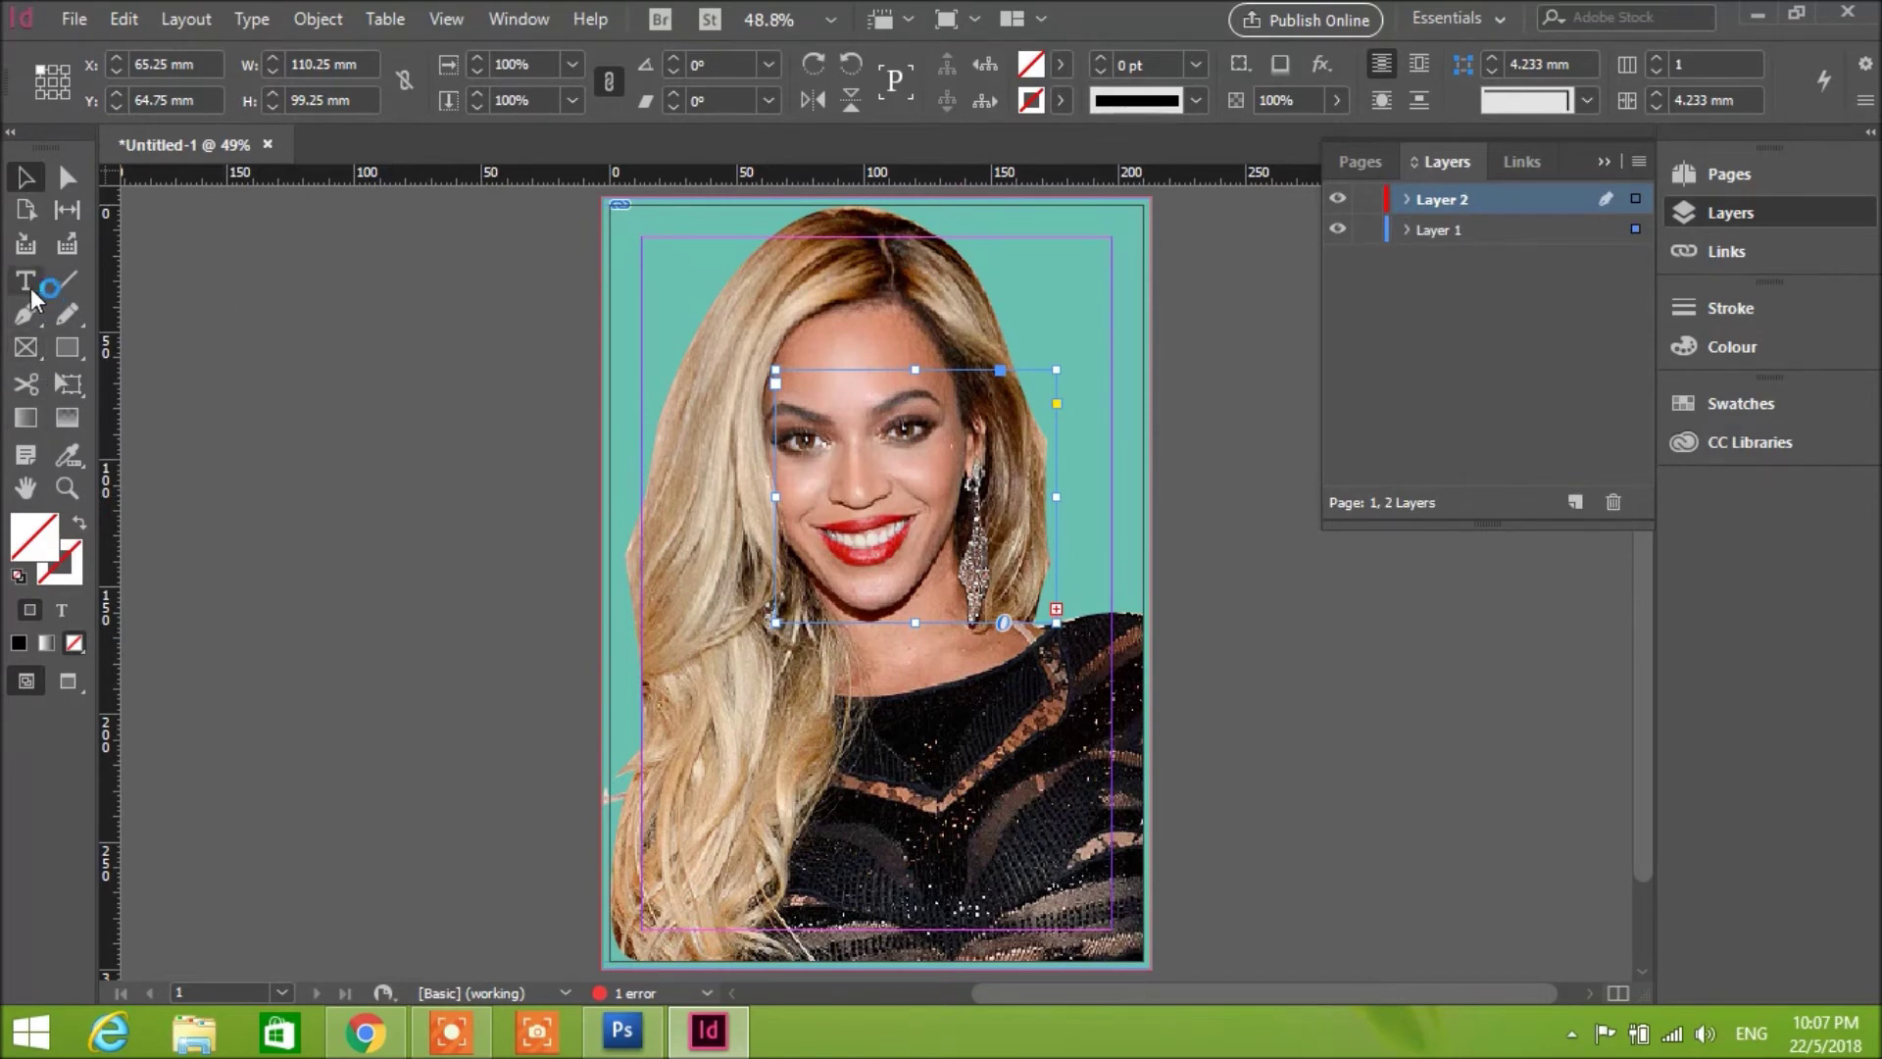
{"action": "left_click", "coordinate": [794, 414]}
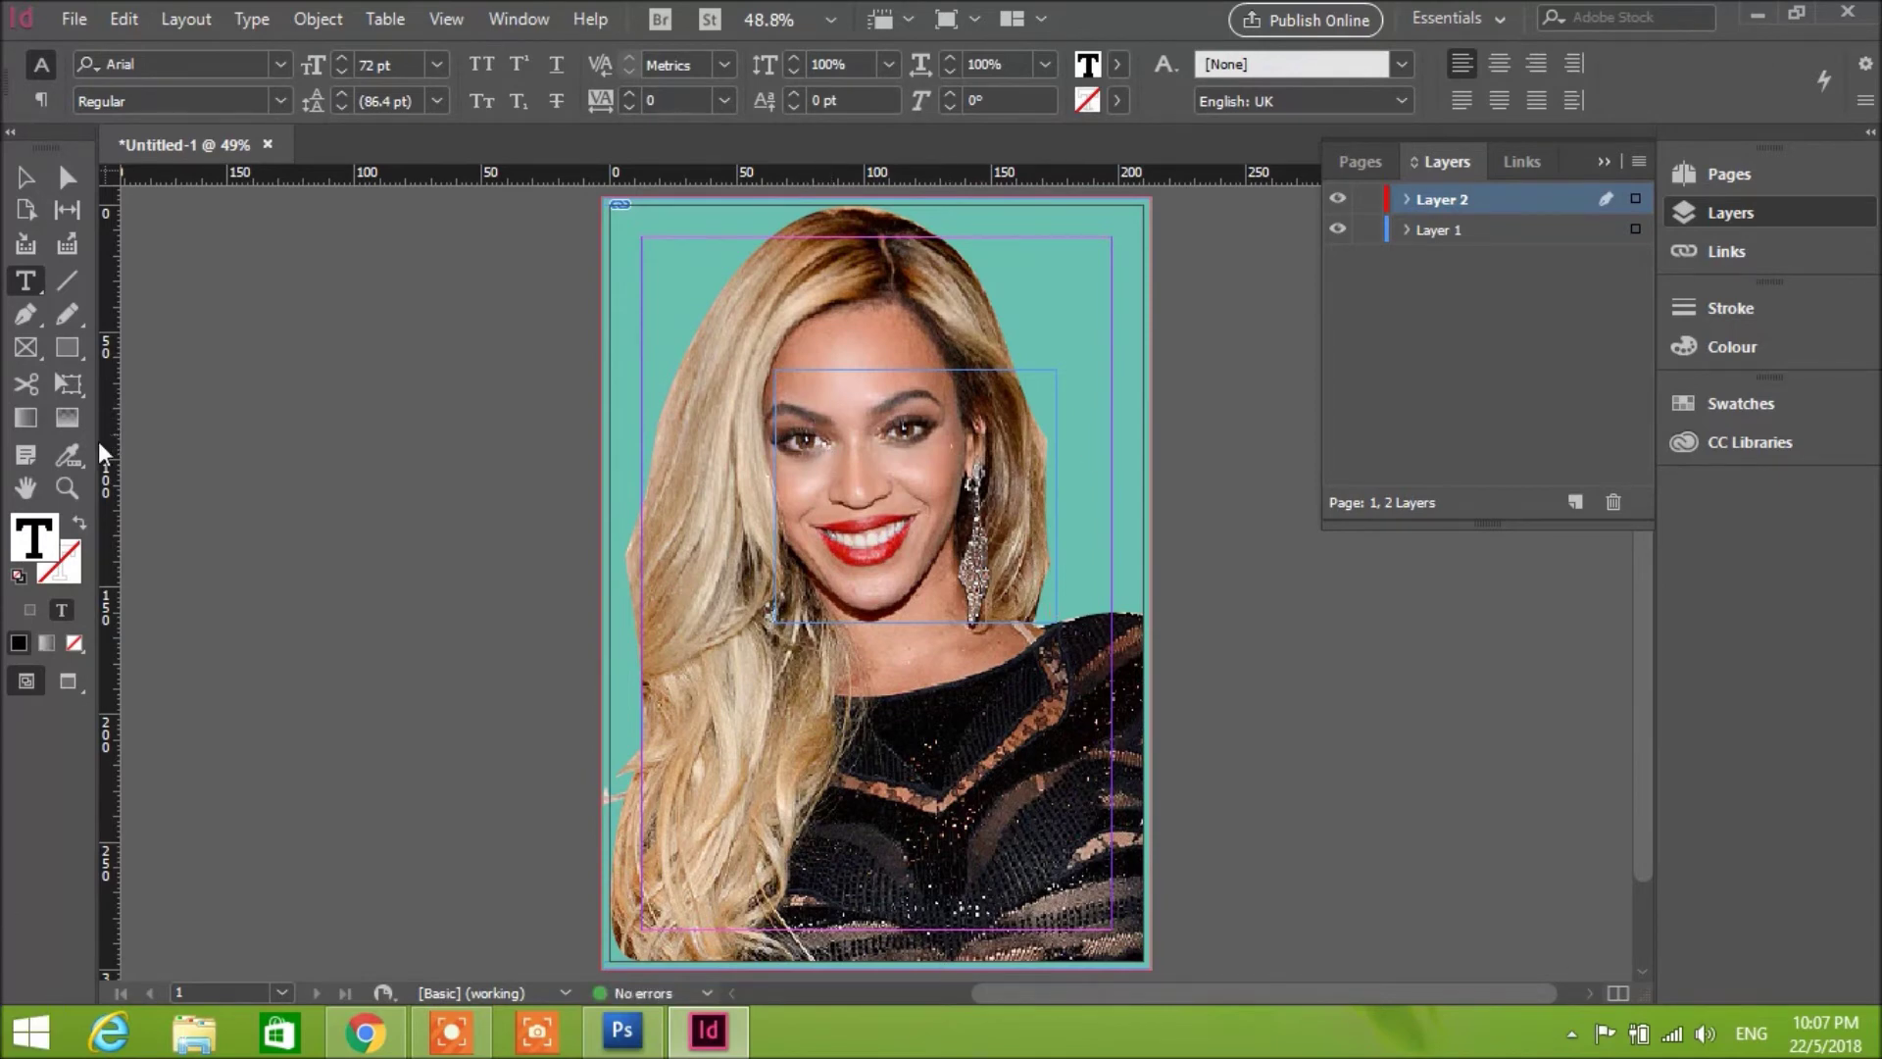
Step: Select the old VOUGE text frame over the woman's face and delete it
{"action": "left_click", "coordinate": [25, 177]}
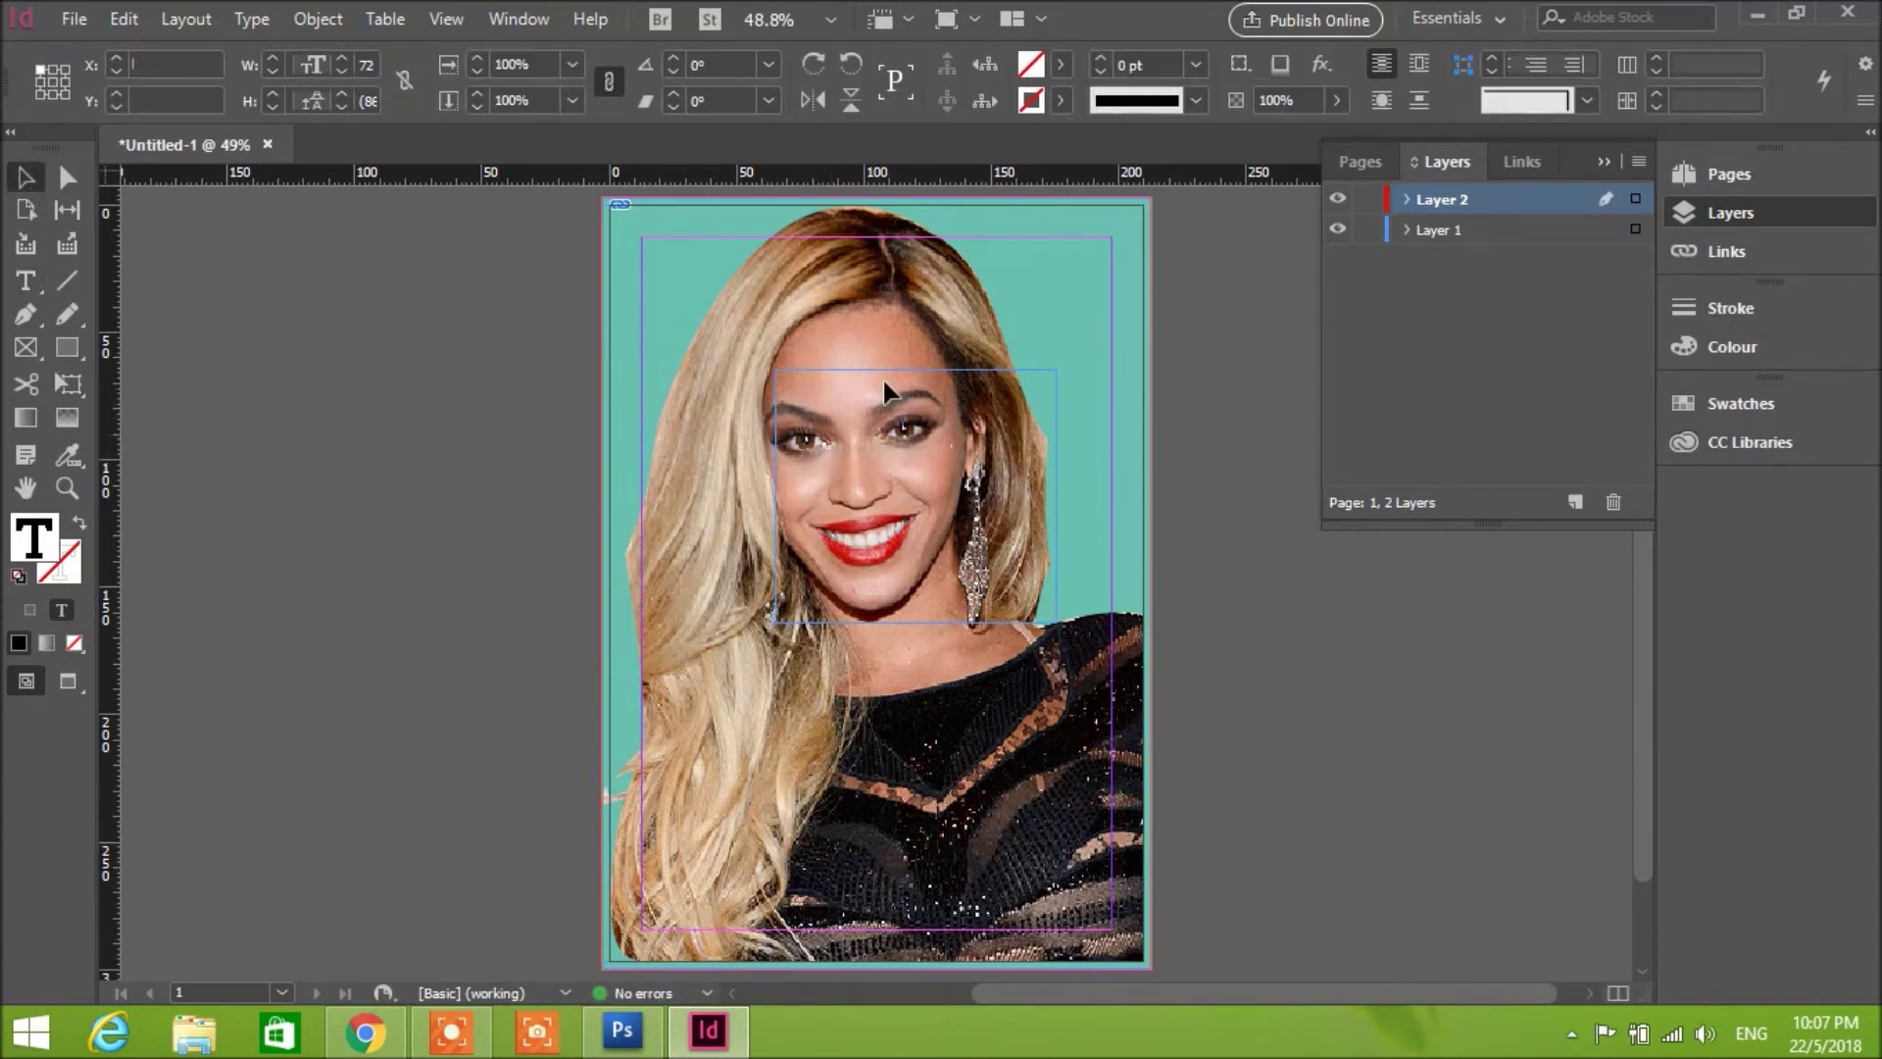
{"action": "left_click", "coordinate": [1024, 423]}
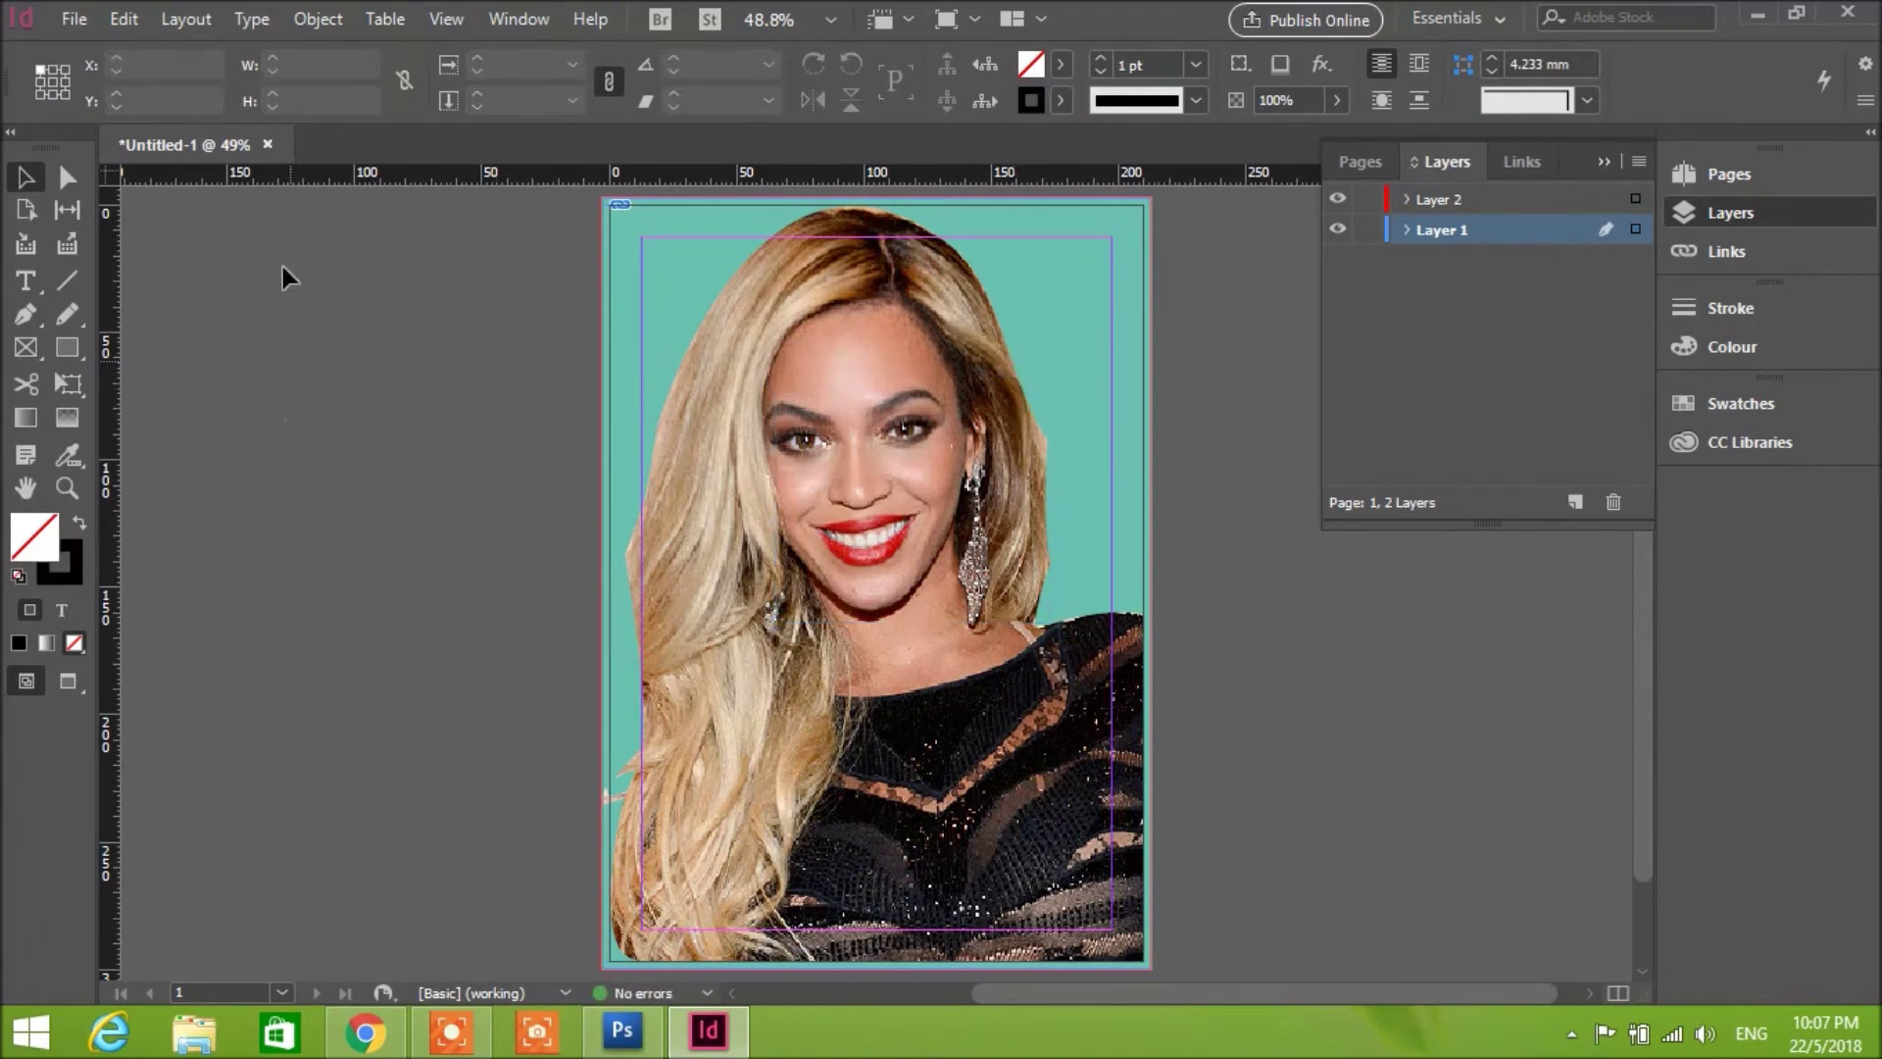
Step: Try drawing two small text frames on Layer 1, one over the hair and one over the forehead
{"action": "key", "text": "t"}
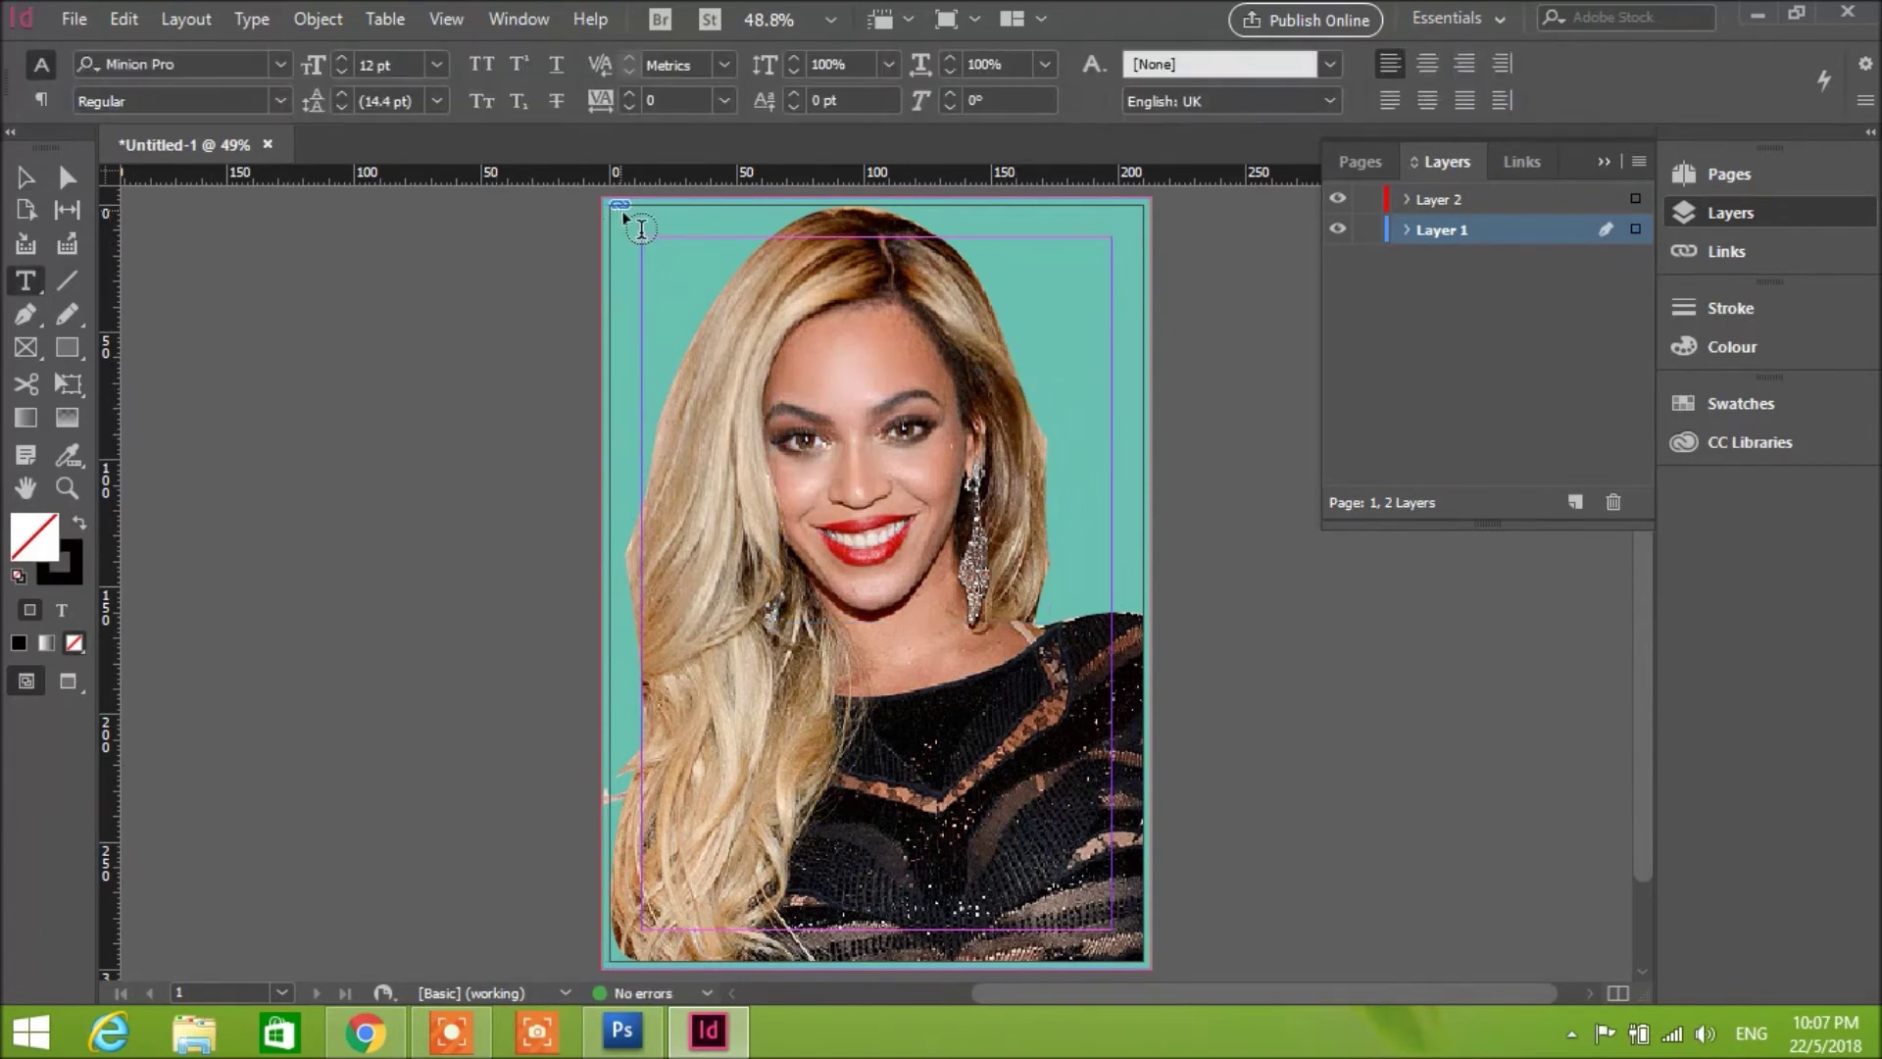
{"action": "left_click_drag", "start_coordinate": [686, 285], "coordinate": [821, 373]}
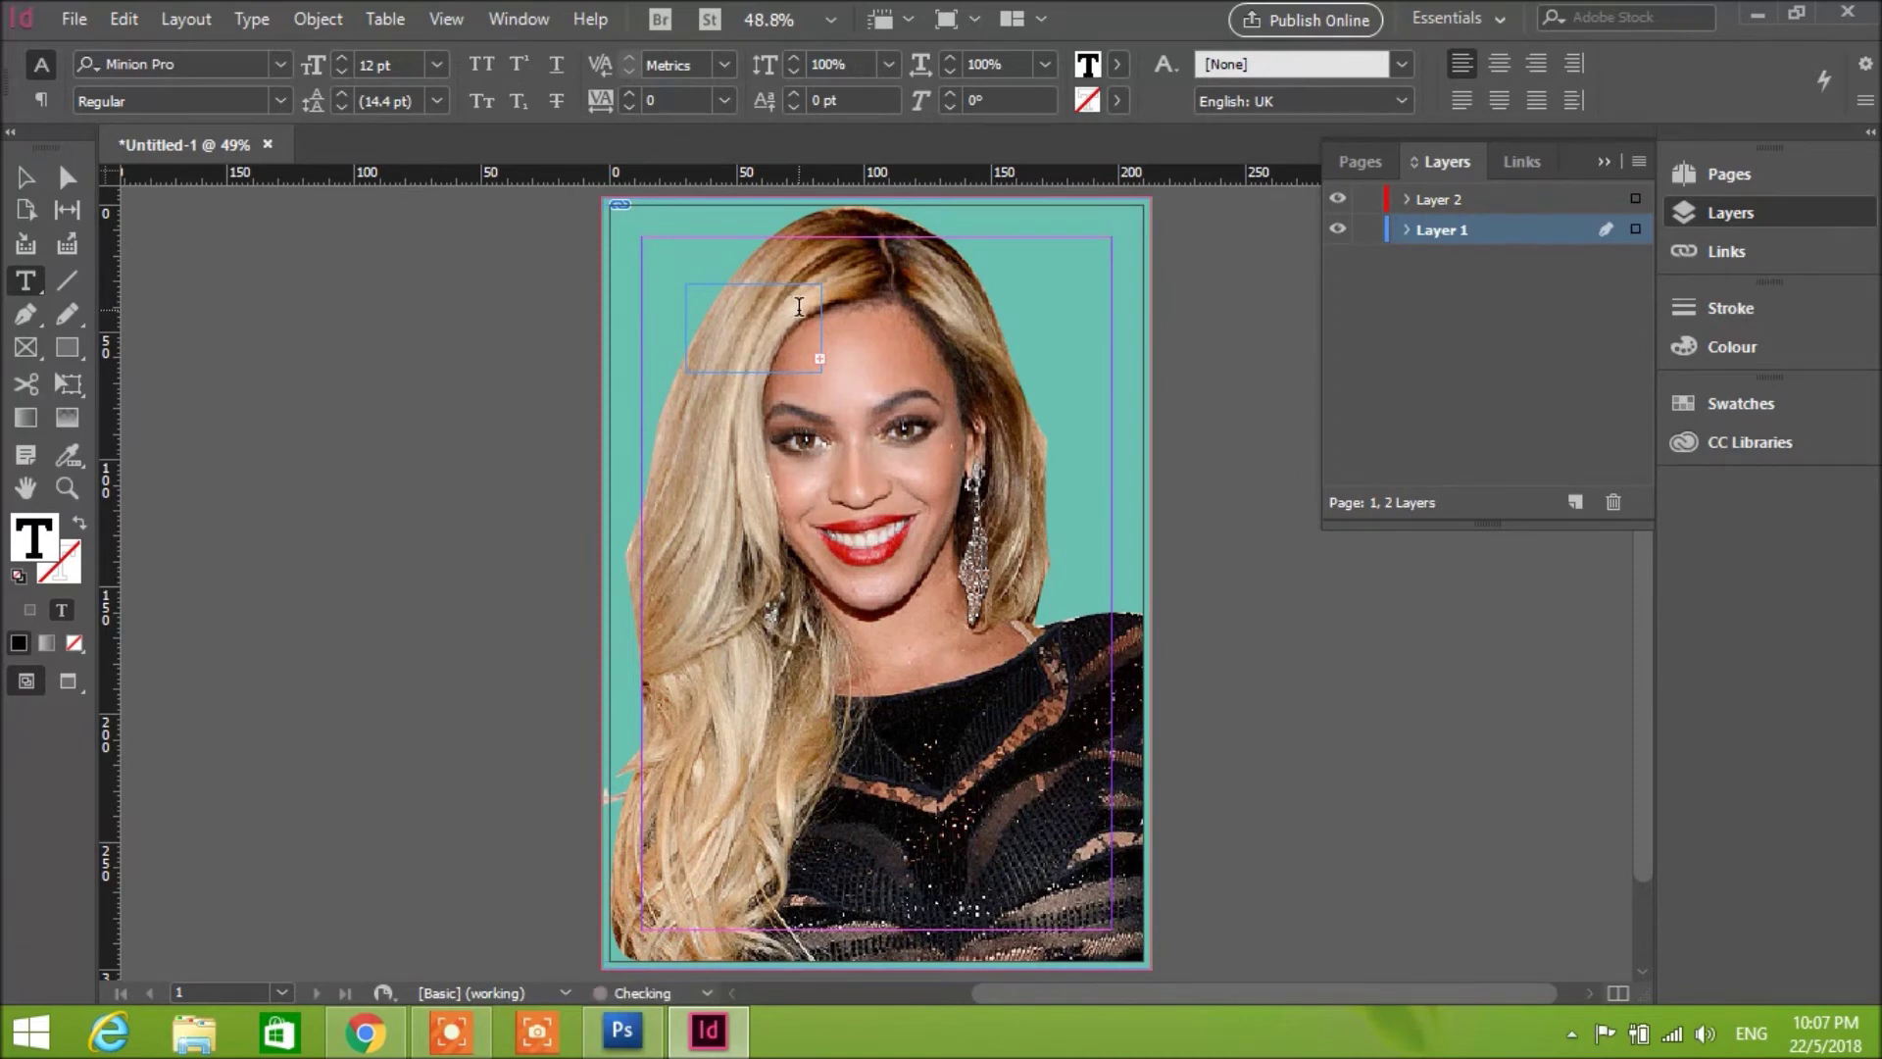
{"action": "left_click_drag", "start_coordinate": [838, 340], "coordinate": [902, 456]}
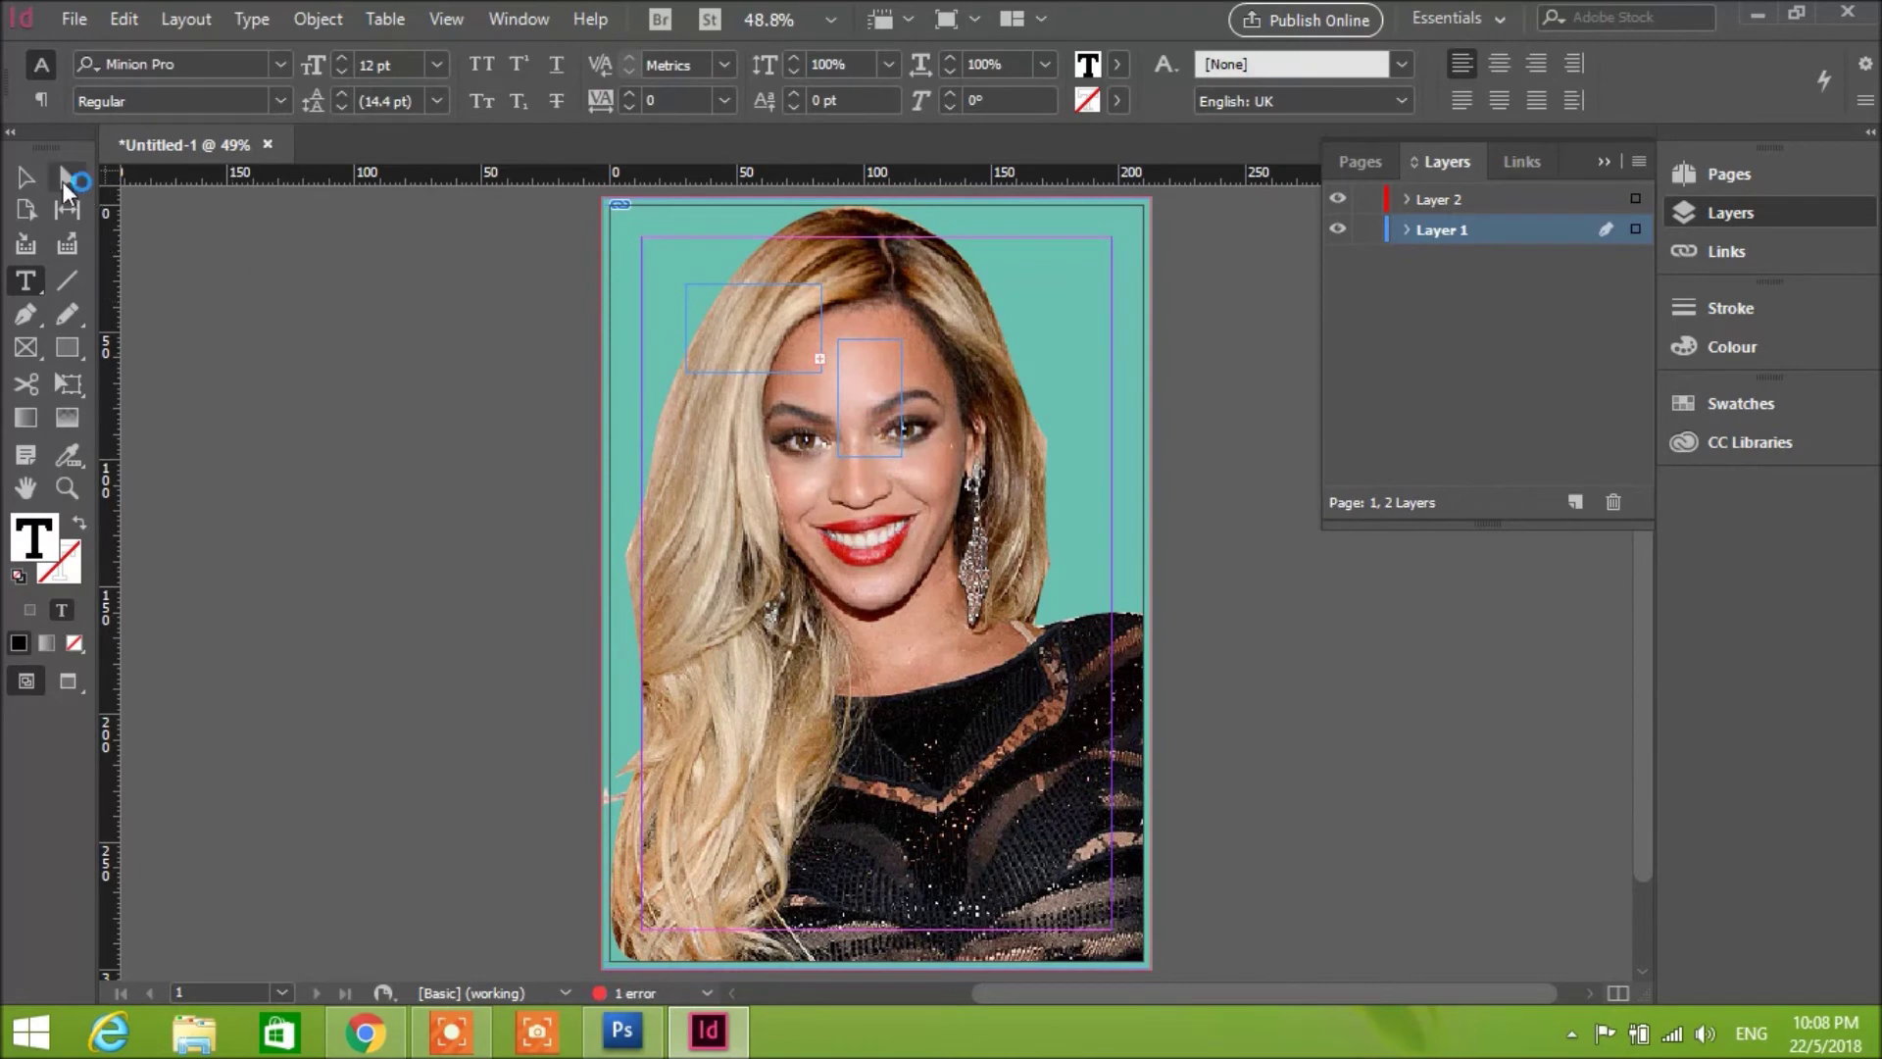
{"action": "left_click", "coordinate": [27, 179]}
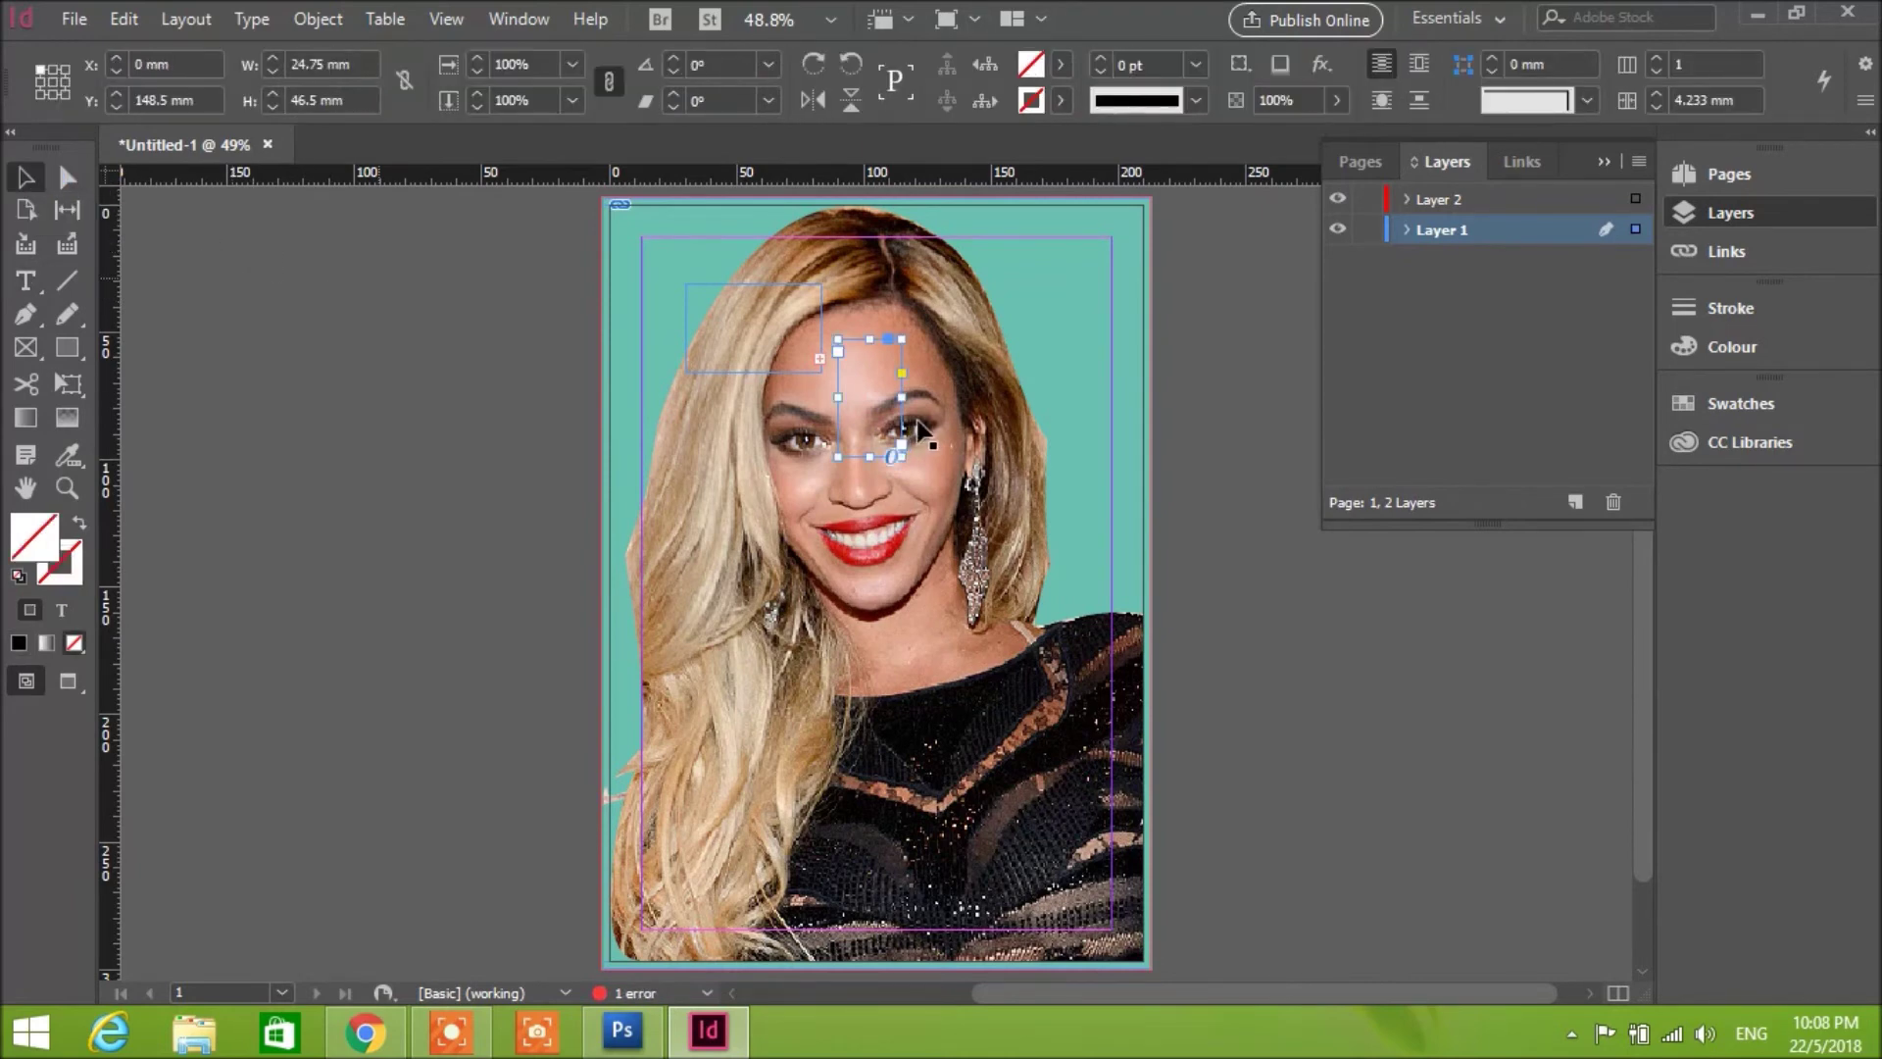
Step: Delete the unused Layer 2
{"action": "left_click", "coordinate": [1515, 199]}
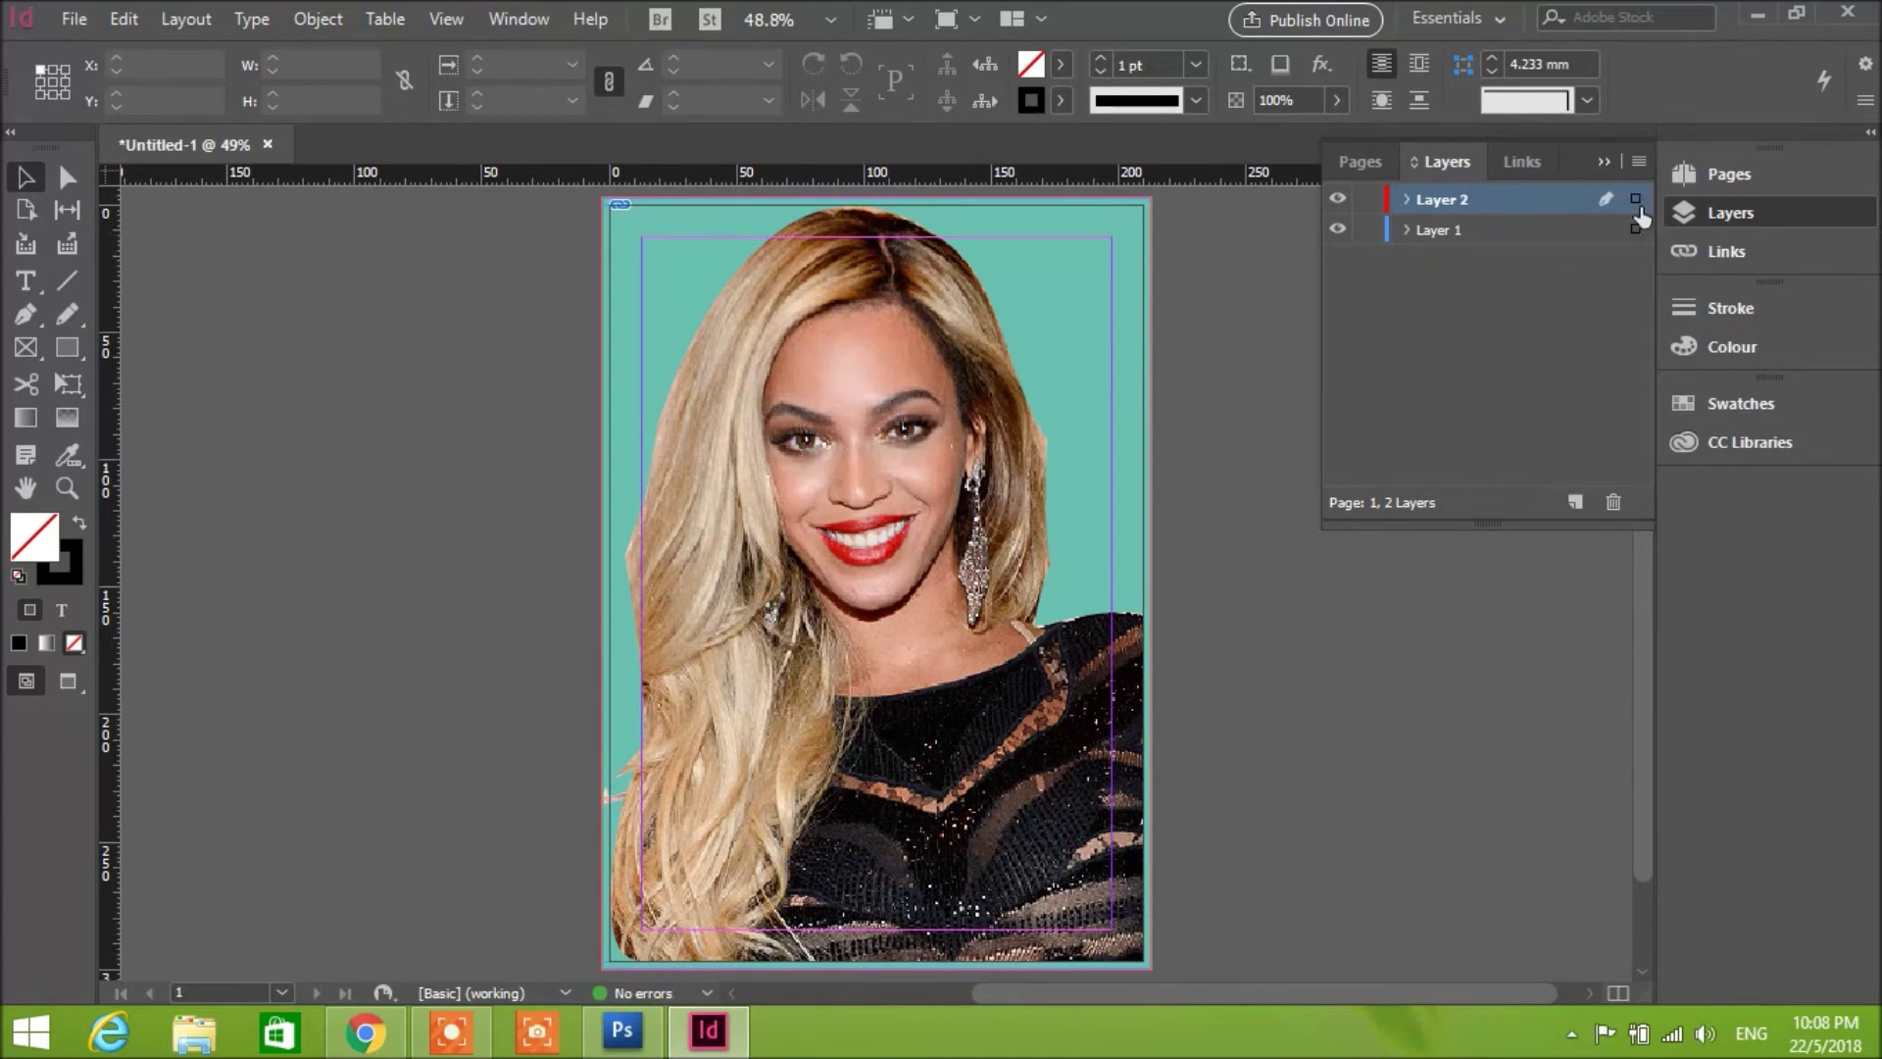
{"action": "left_click", "coordinate": [1612, 501]}
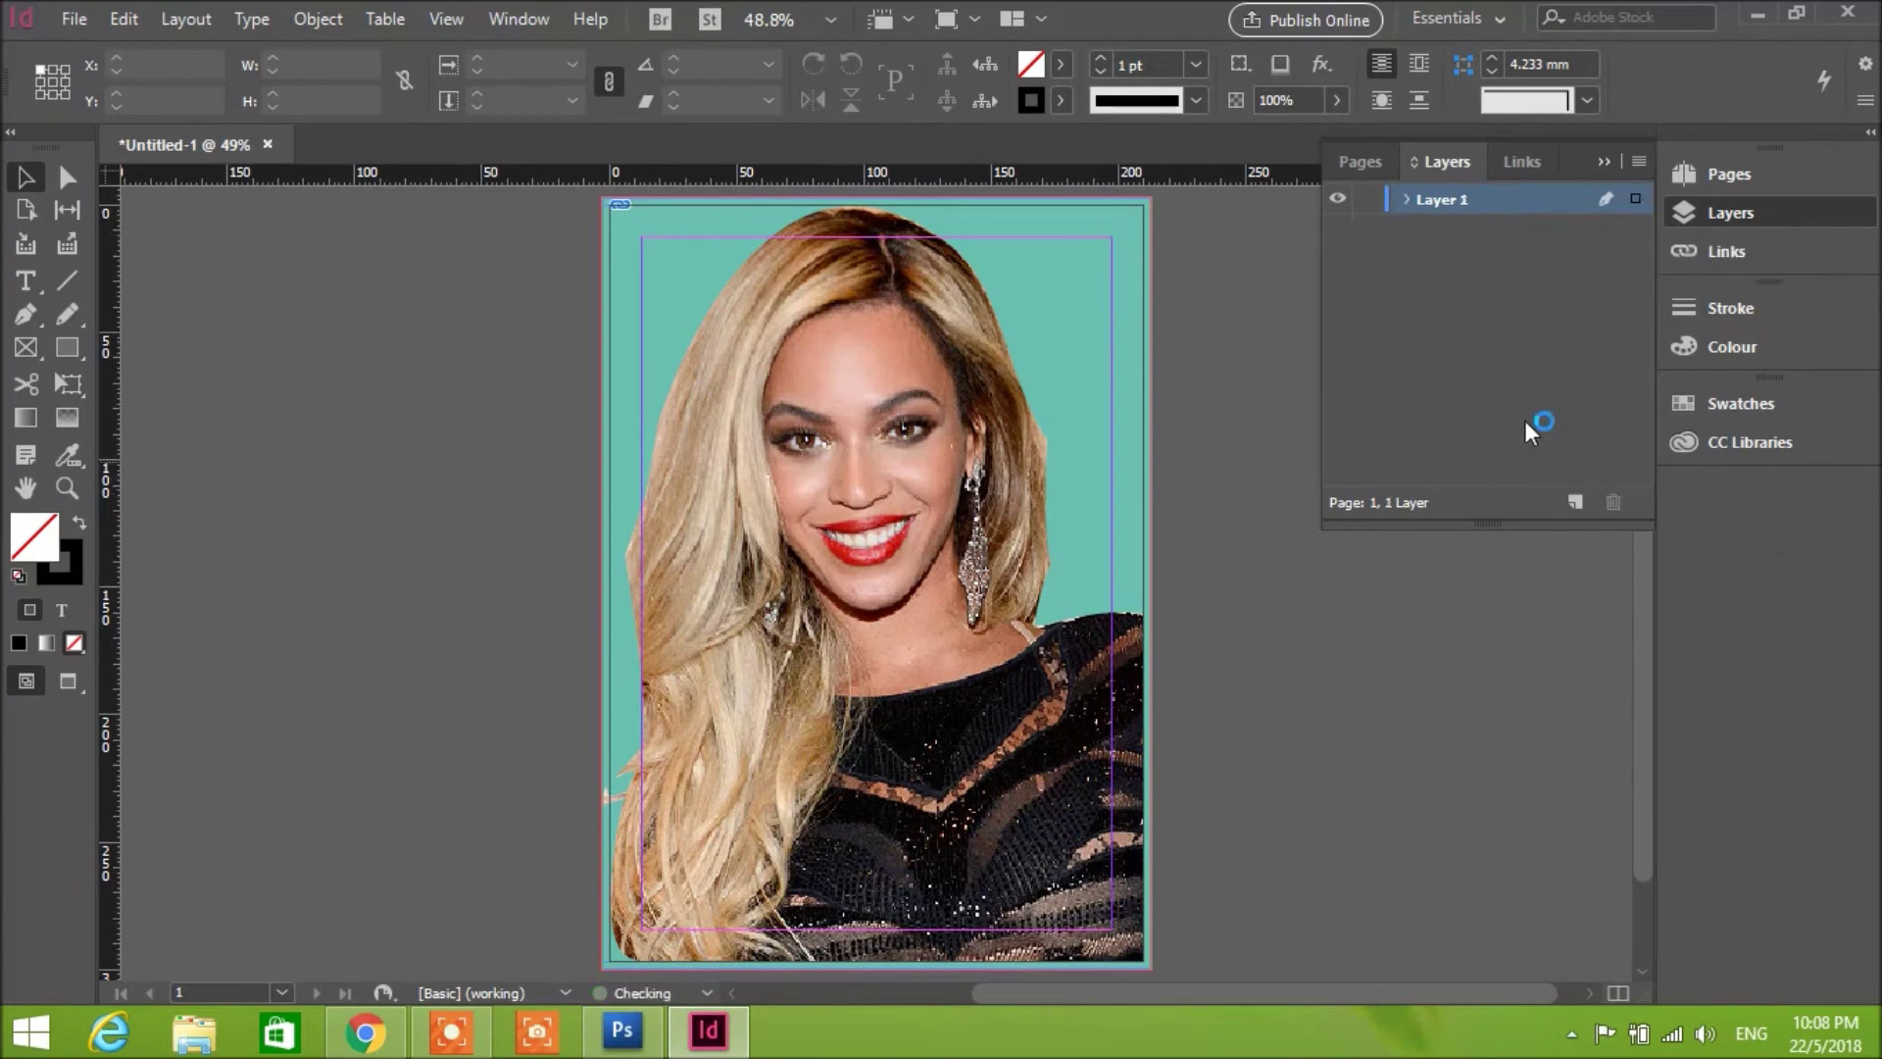
Step: Try moving the woman's image frame to X -48 mm, Y -12.7 mm, and undo the move
{"action": "left_click", "coordinate": [1031, 439]}
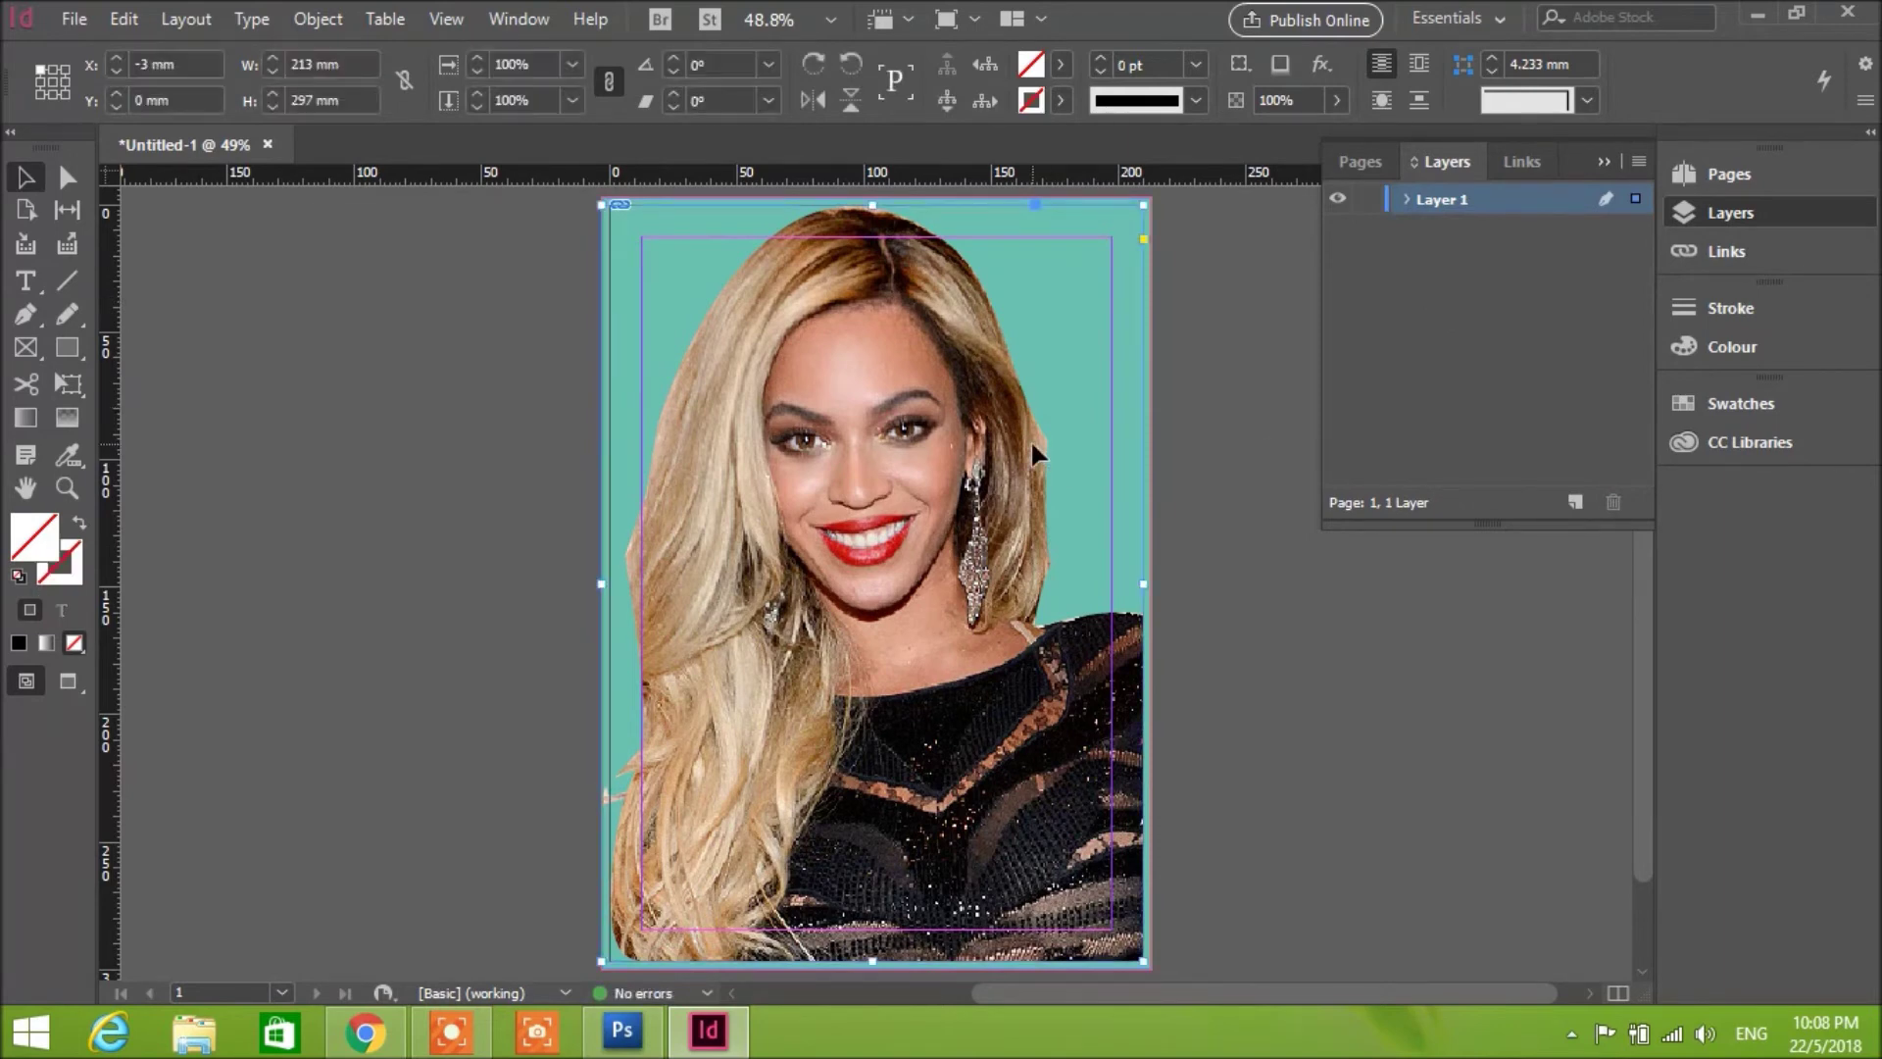
{"action": "left_click_drag", "start_coordinate": [937, 416], "coordinate": [835, 381]}
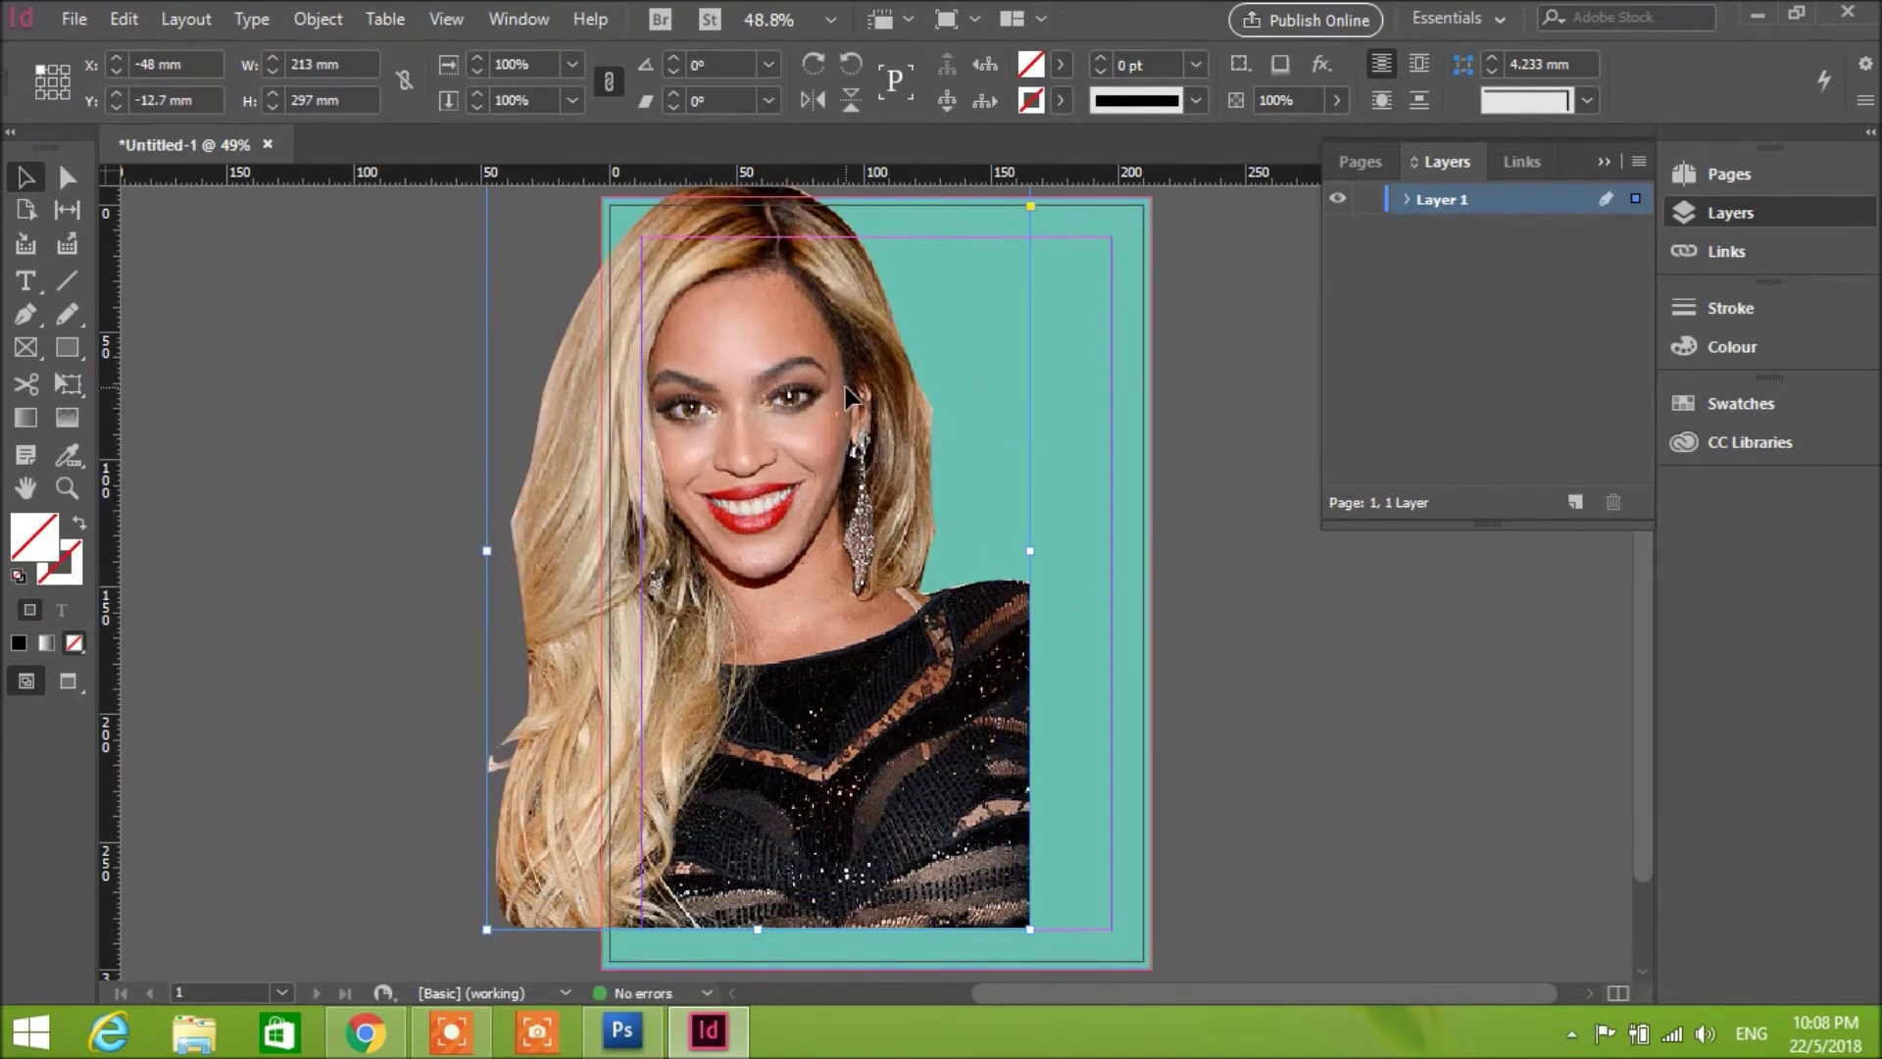
{"action": "key", "text": "ctrl+z"}
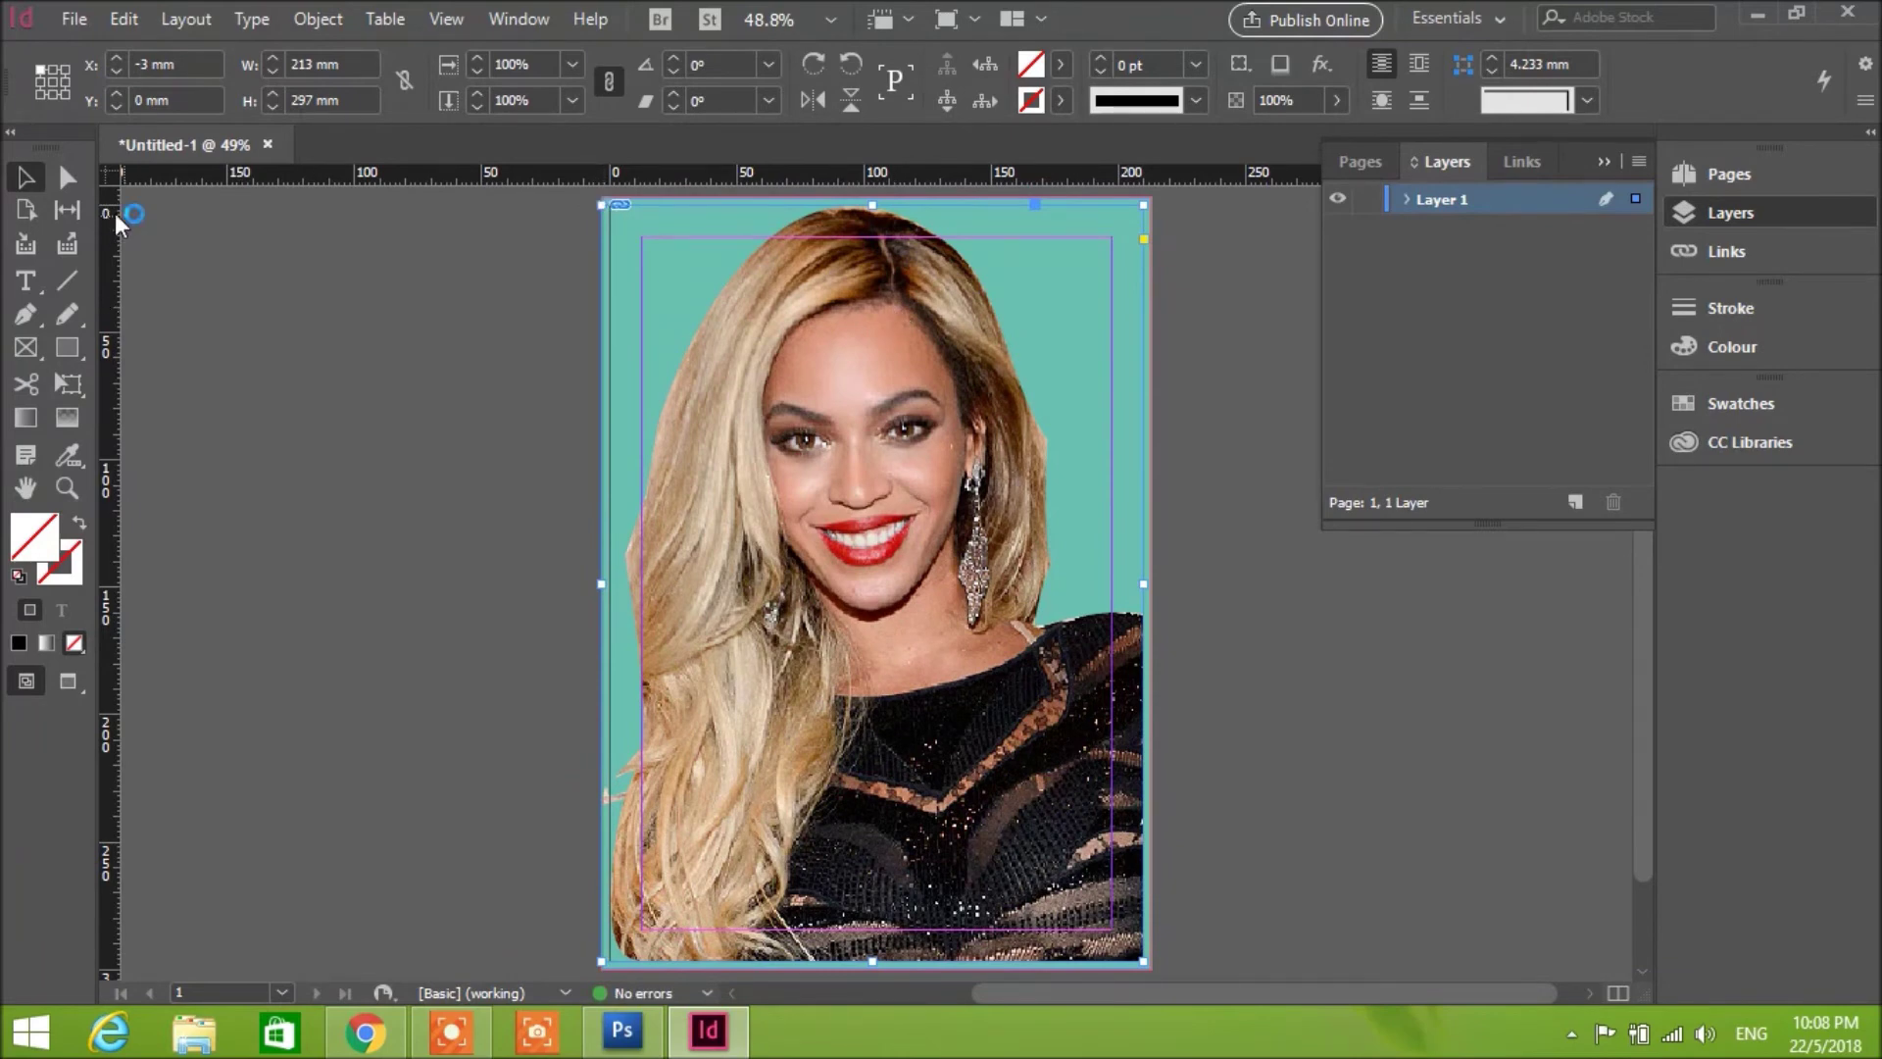
Step: Try shifting the image frame's path to X 12.7 mm, Y 12.7 mm with Direct Selection, and return it to X -3 mm, Y 0 mm
{"action": "left_click", "coordinate": [68, 177]}
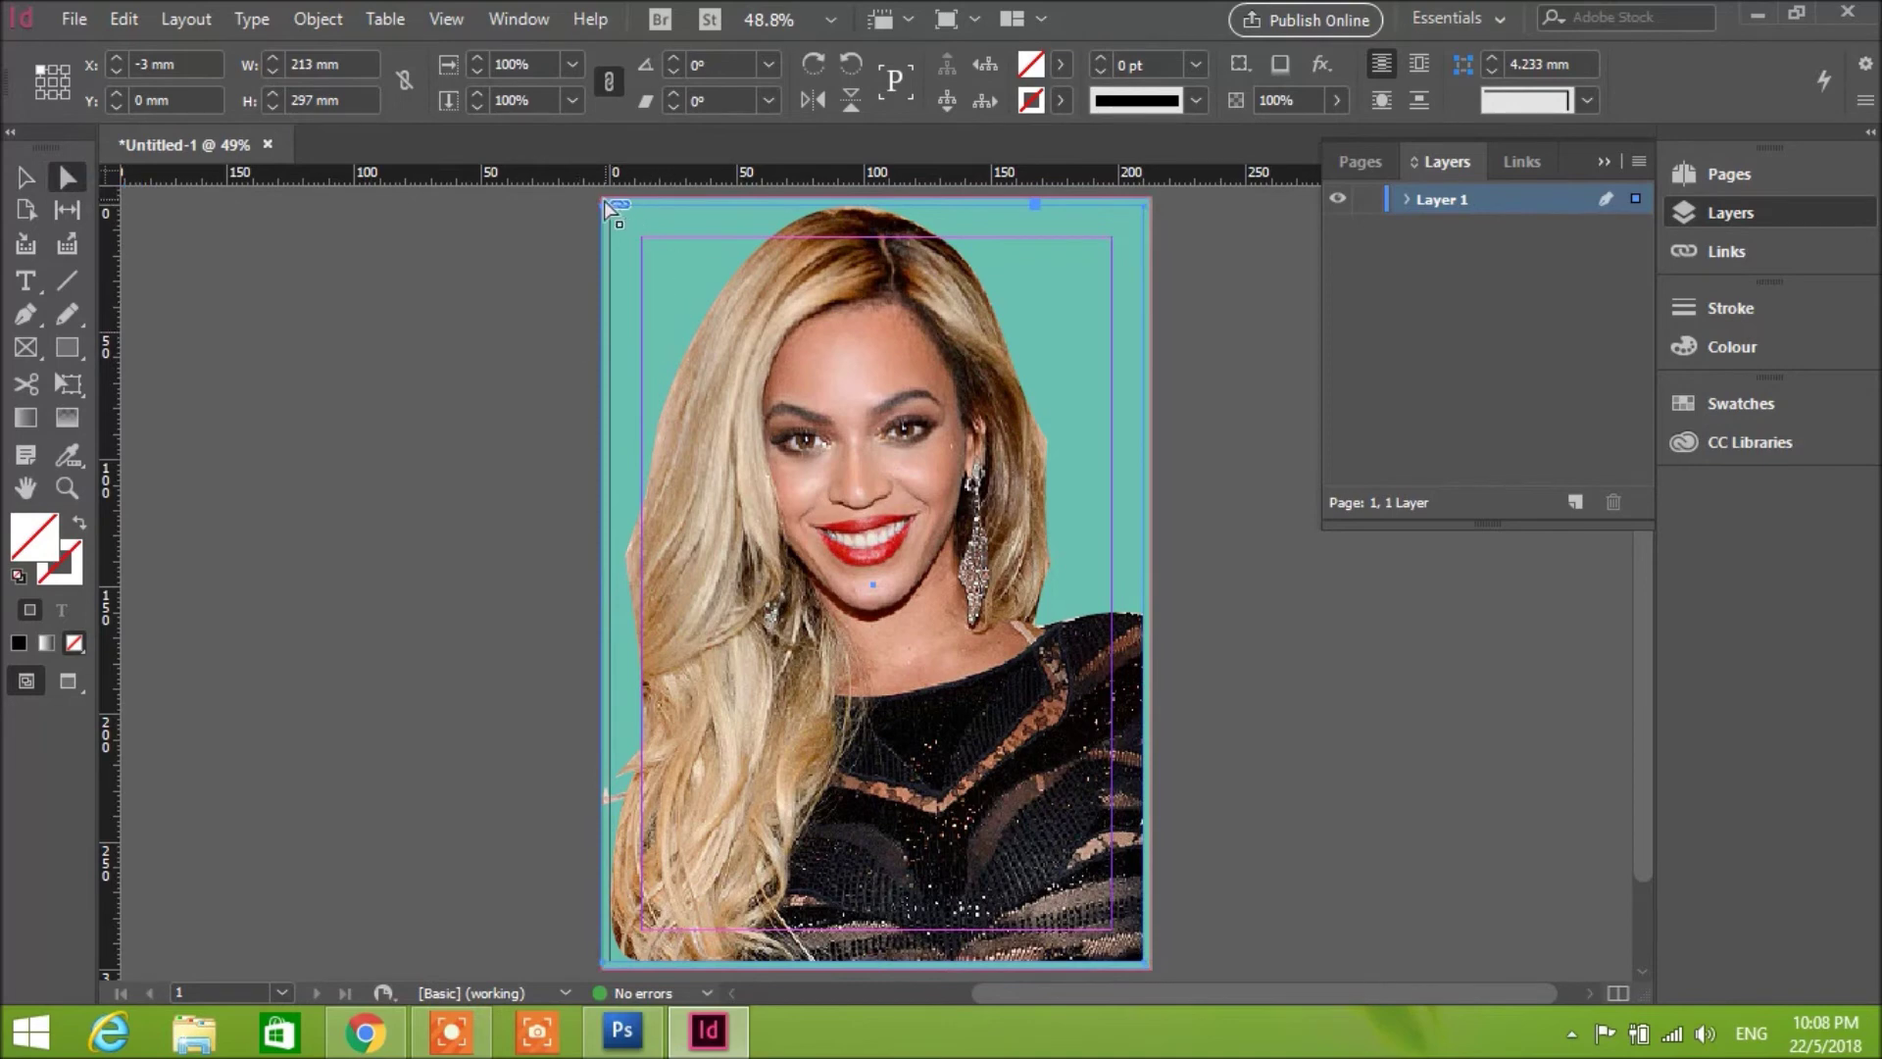
{"action": "left_click_drag", "start_coordinate": [619, 214], "coordinate": [667, 251]}
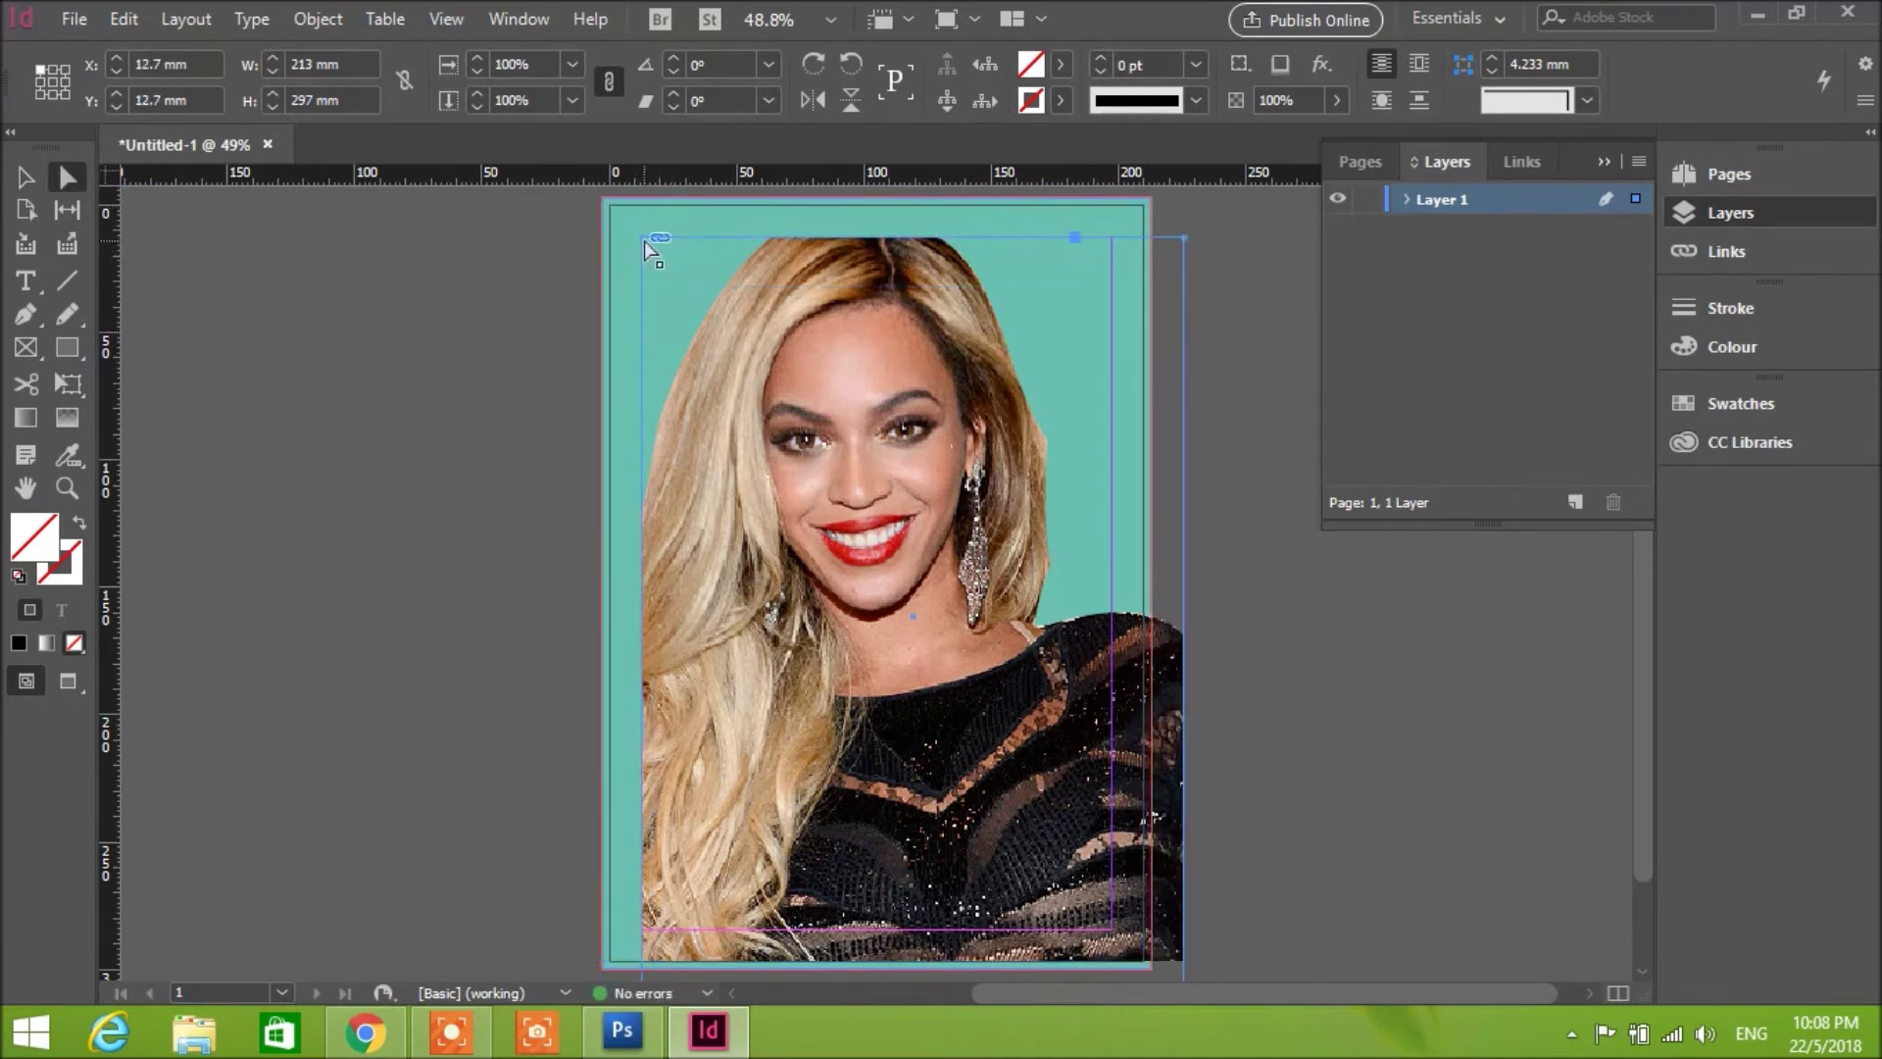
{"action": "left_click_drag", "start_coordinate": [644, 239], "coordinate": [620, 226]}
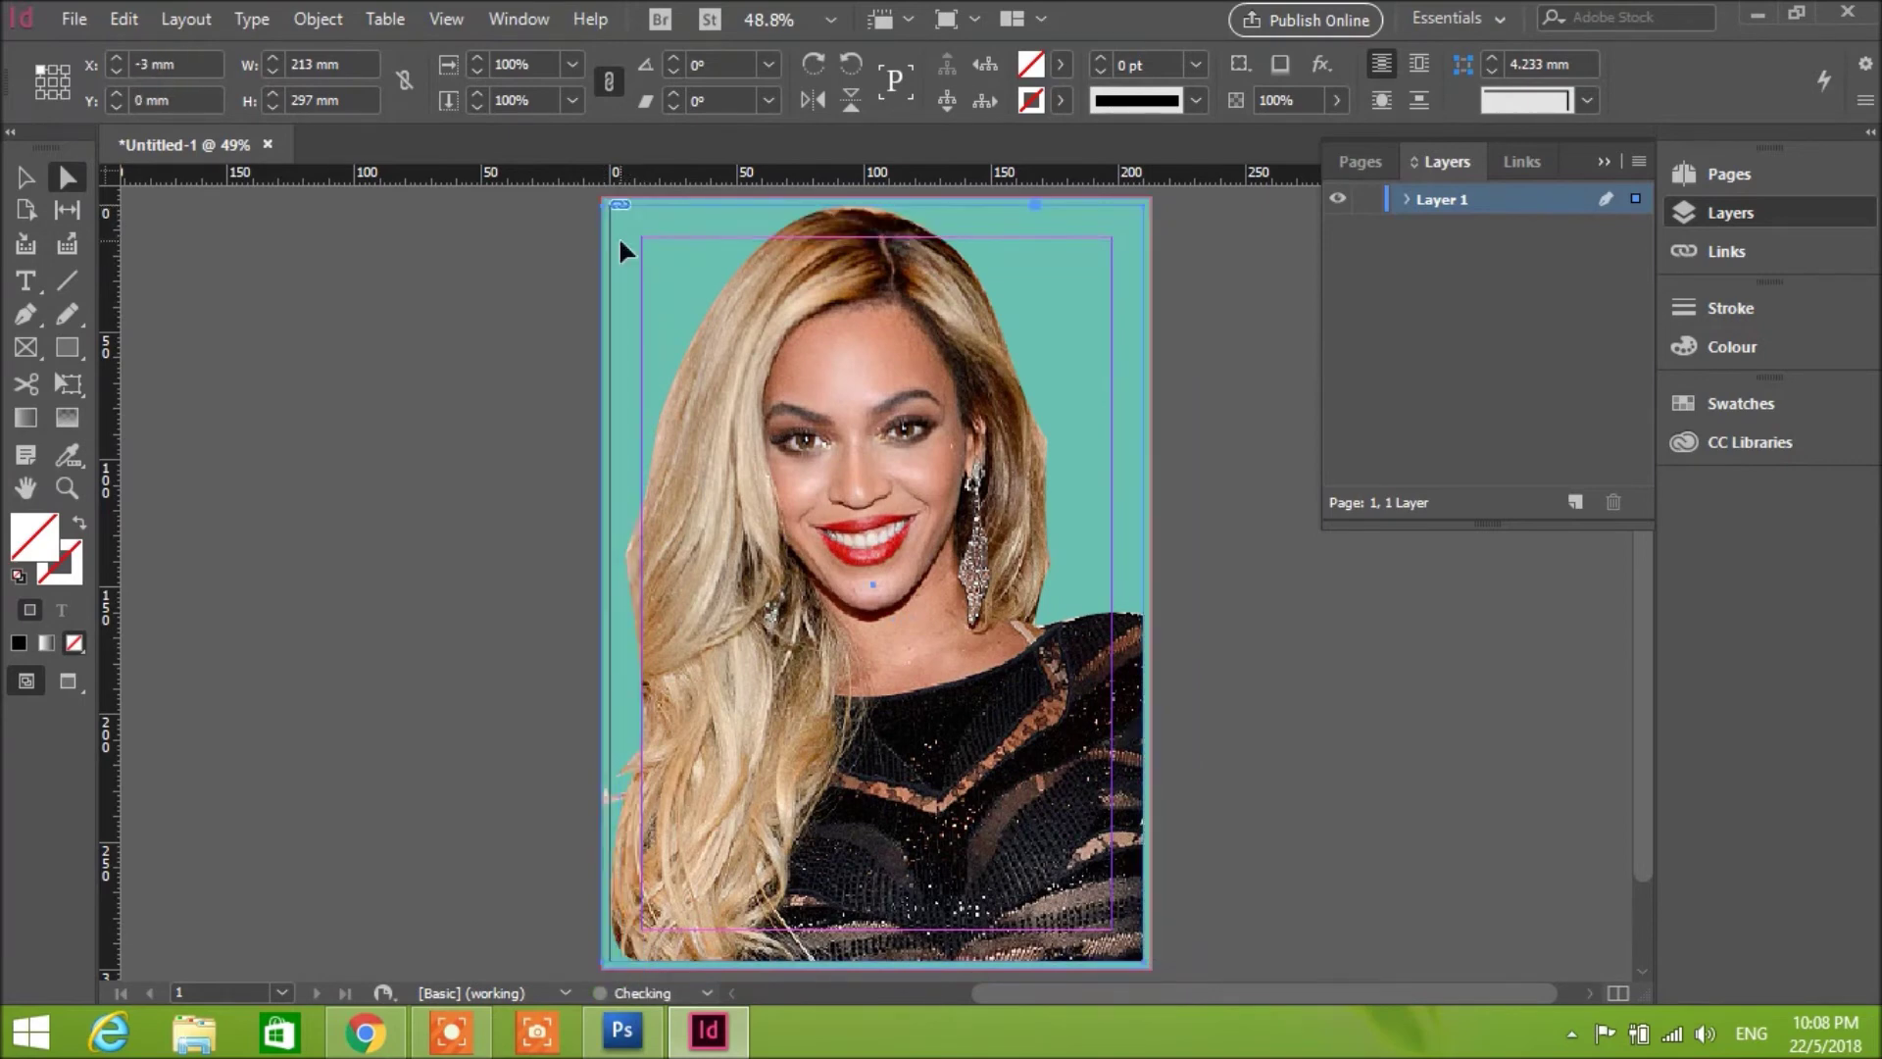
{"action": "left_click", "coordinate": [26, 176]}
{"action": "left_click_drag", "start_coordinate": [612, 202], "coordinate": [623, 219]}
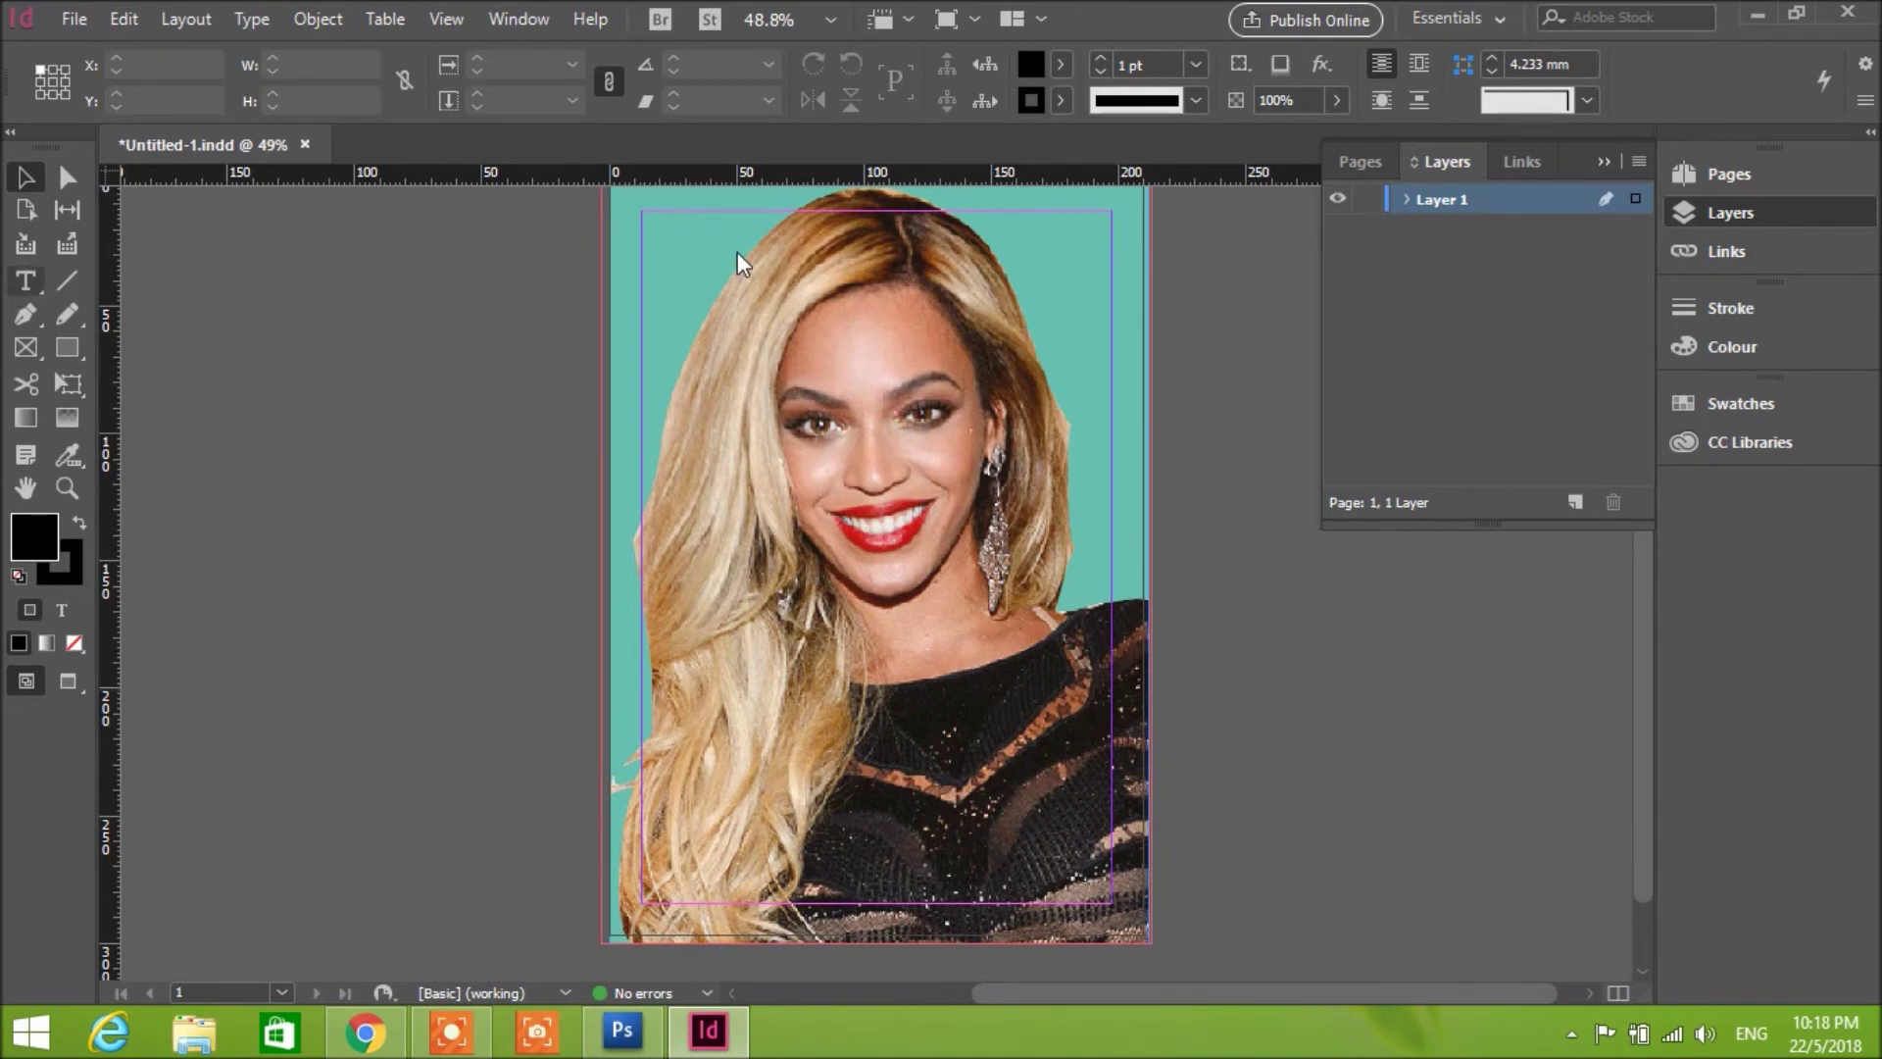
Step: Draw a text frame about 85 mm wide and 83 mm high over the woman's forehead and set its font size to 72 pt
{"action": "key", "text": "t"}
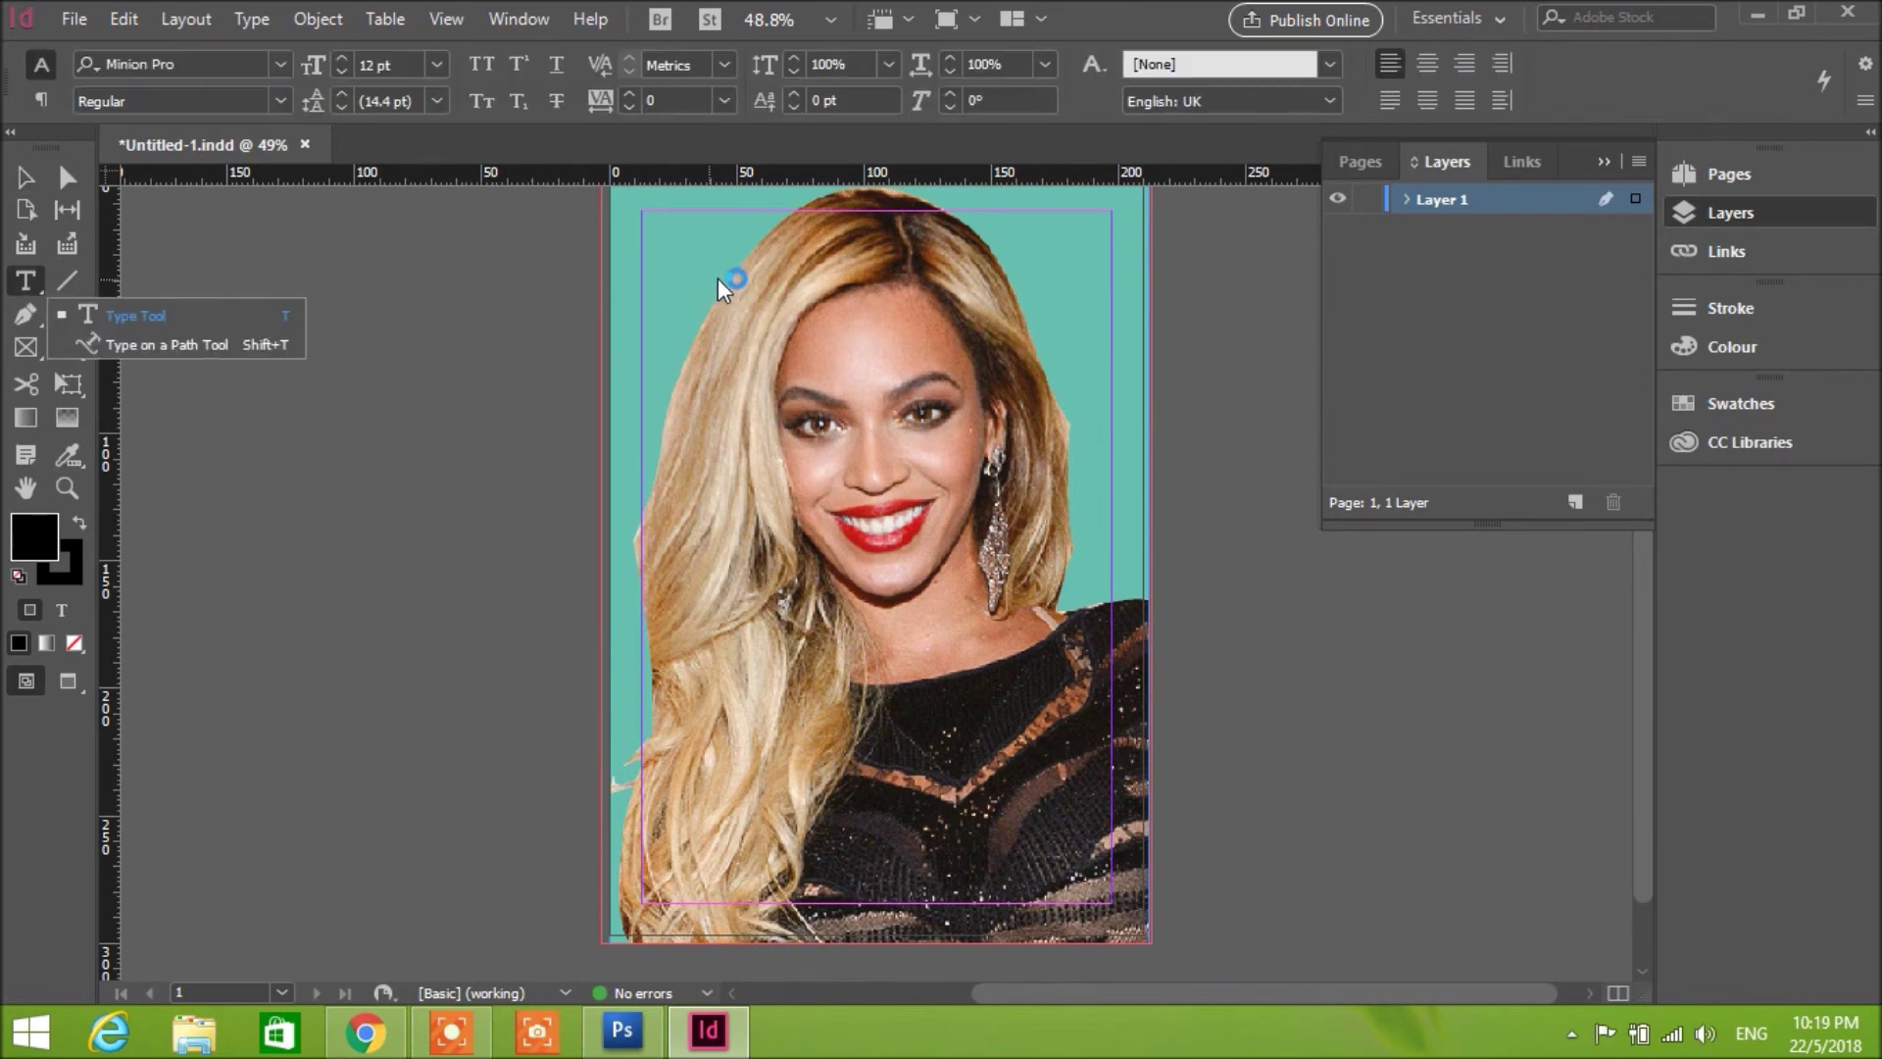
{"action": "left_click_drag", "start_coordinate": [787, 311], "coordinate": [974, 478]}
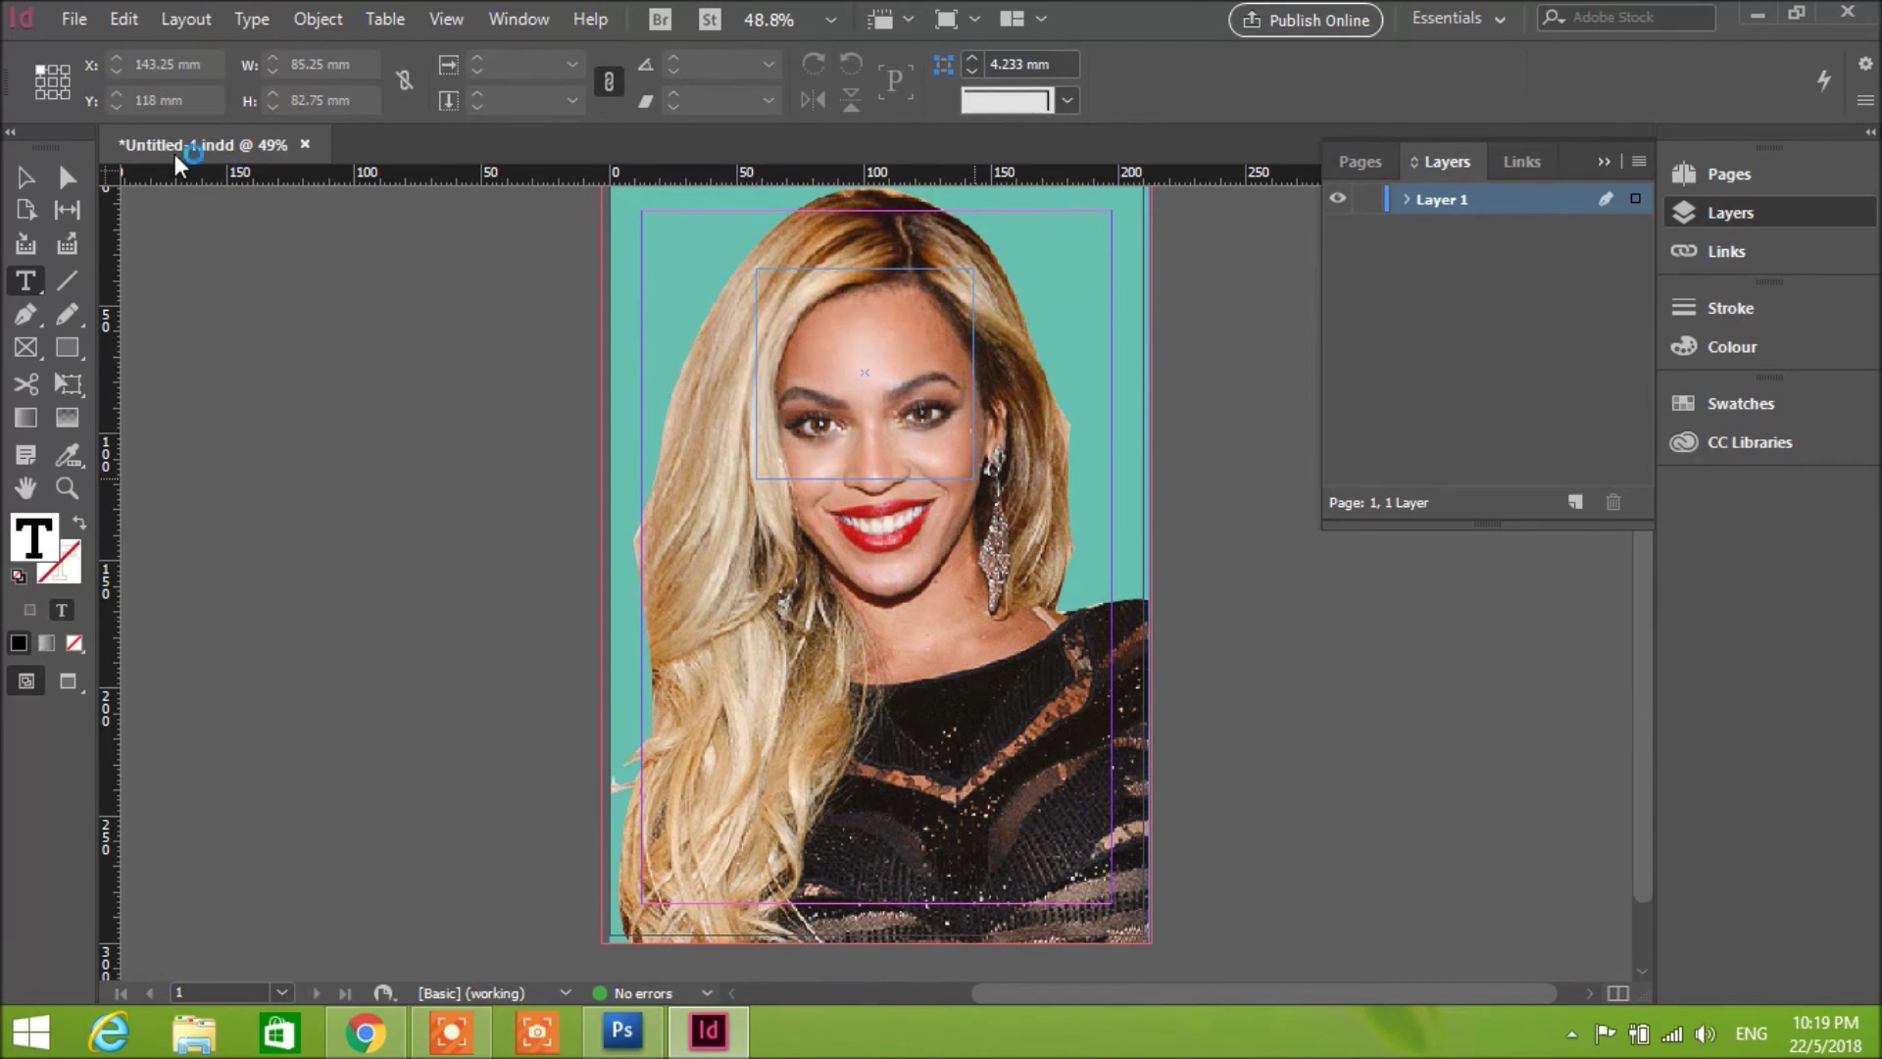
{"action": "left_click", "coordinate": [436, 65]}
{"action": "left_click", "coordinate": [385, 506]}
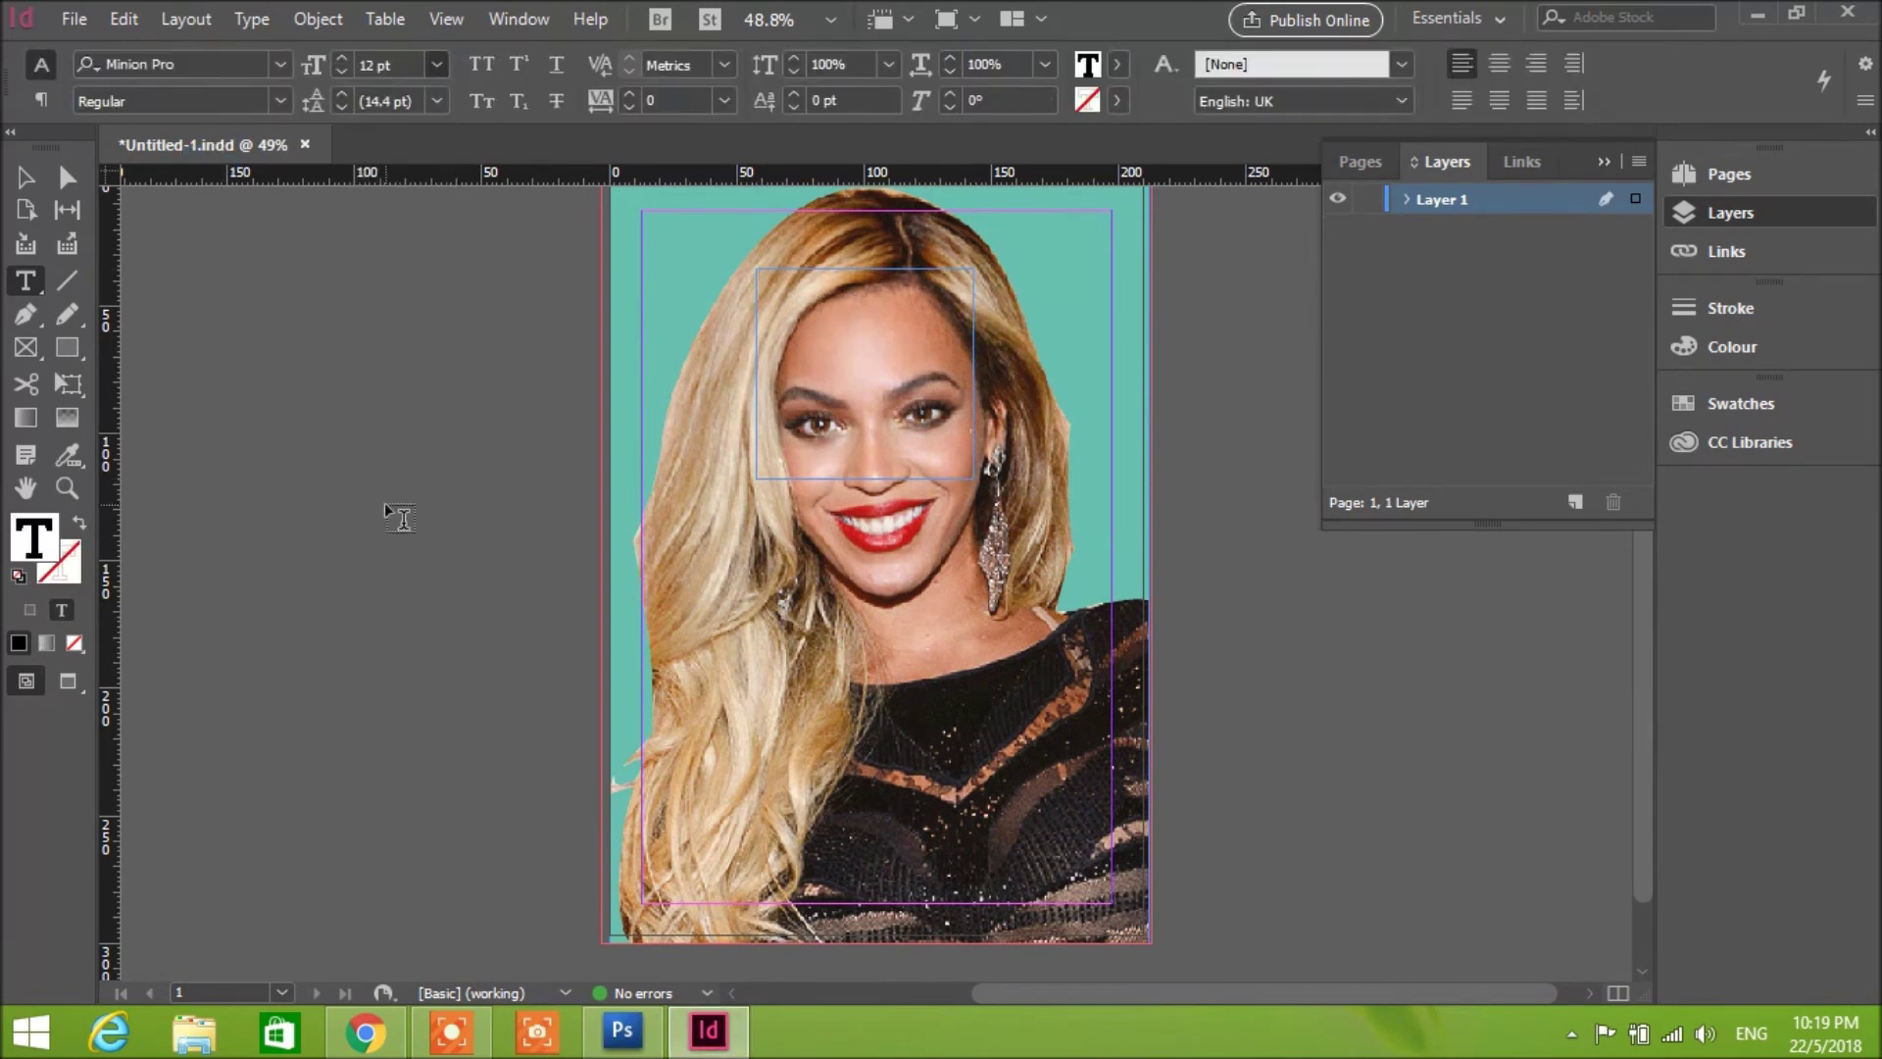
Step: Set the text font to Gadugi, enter the trial letters FGRE in the frame and erase them
{"action": "left_click", "coordinate": [282, 64]}
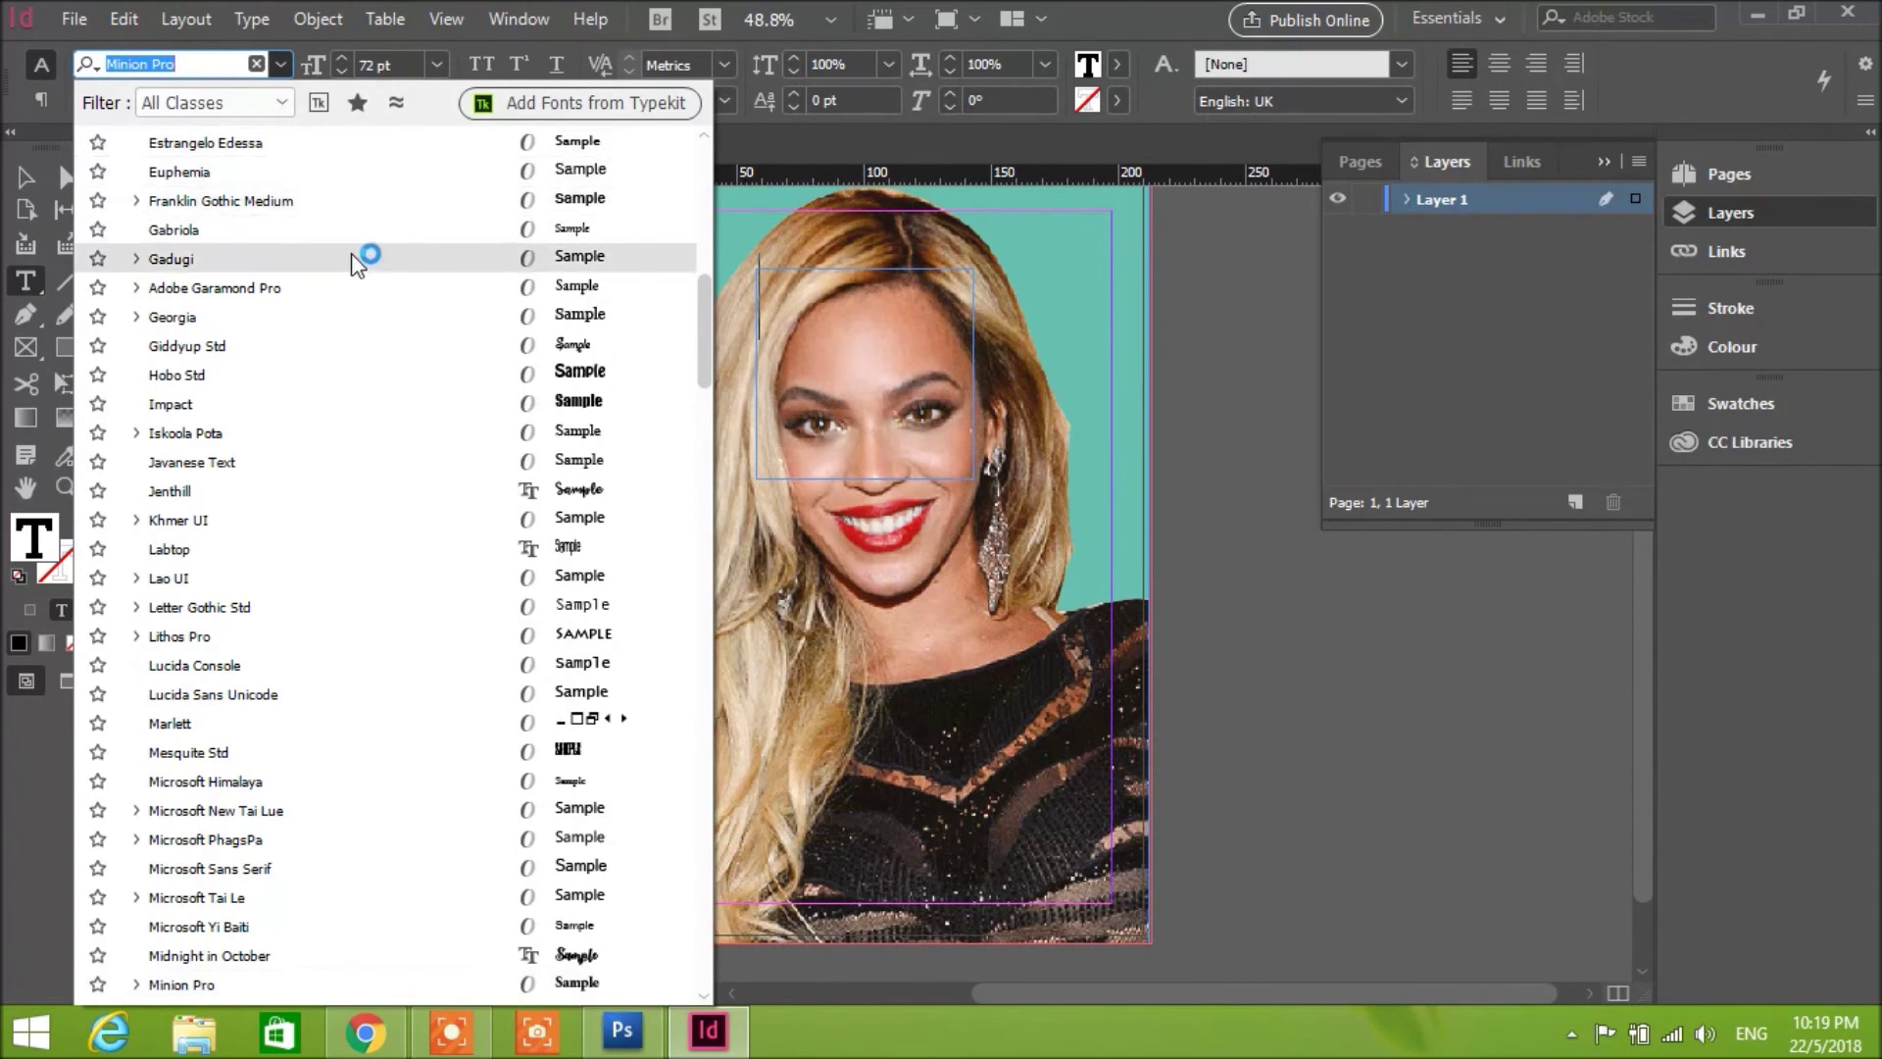
{"action": "left_click", "coordinate": [358, 260]}
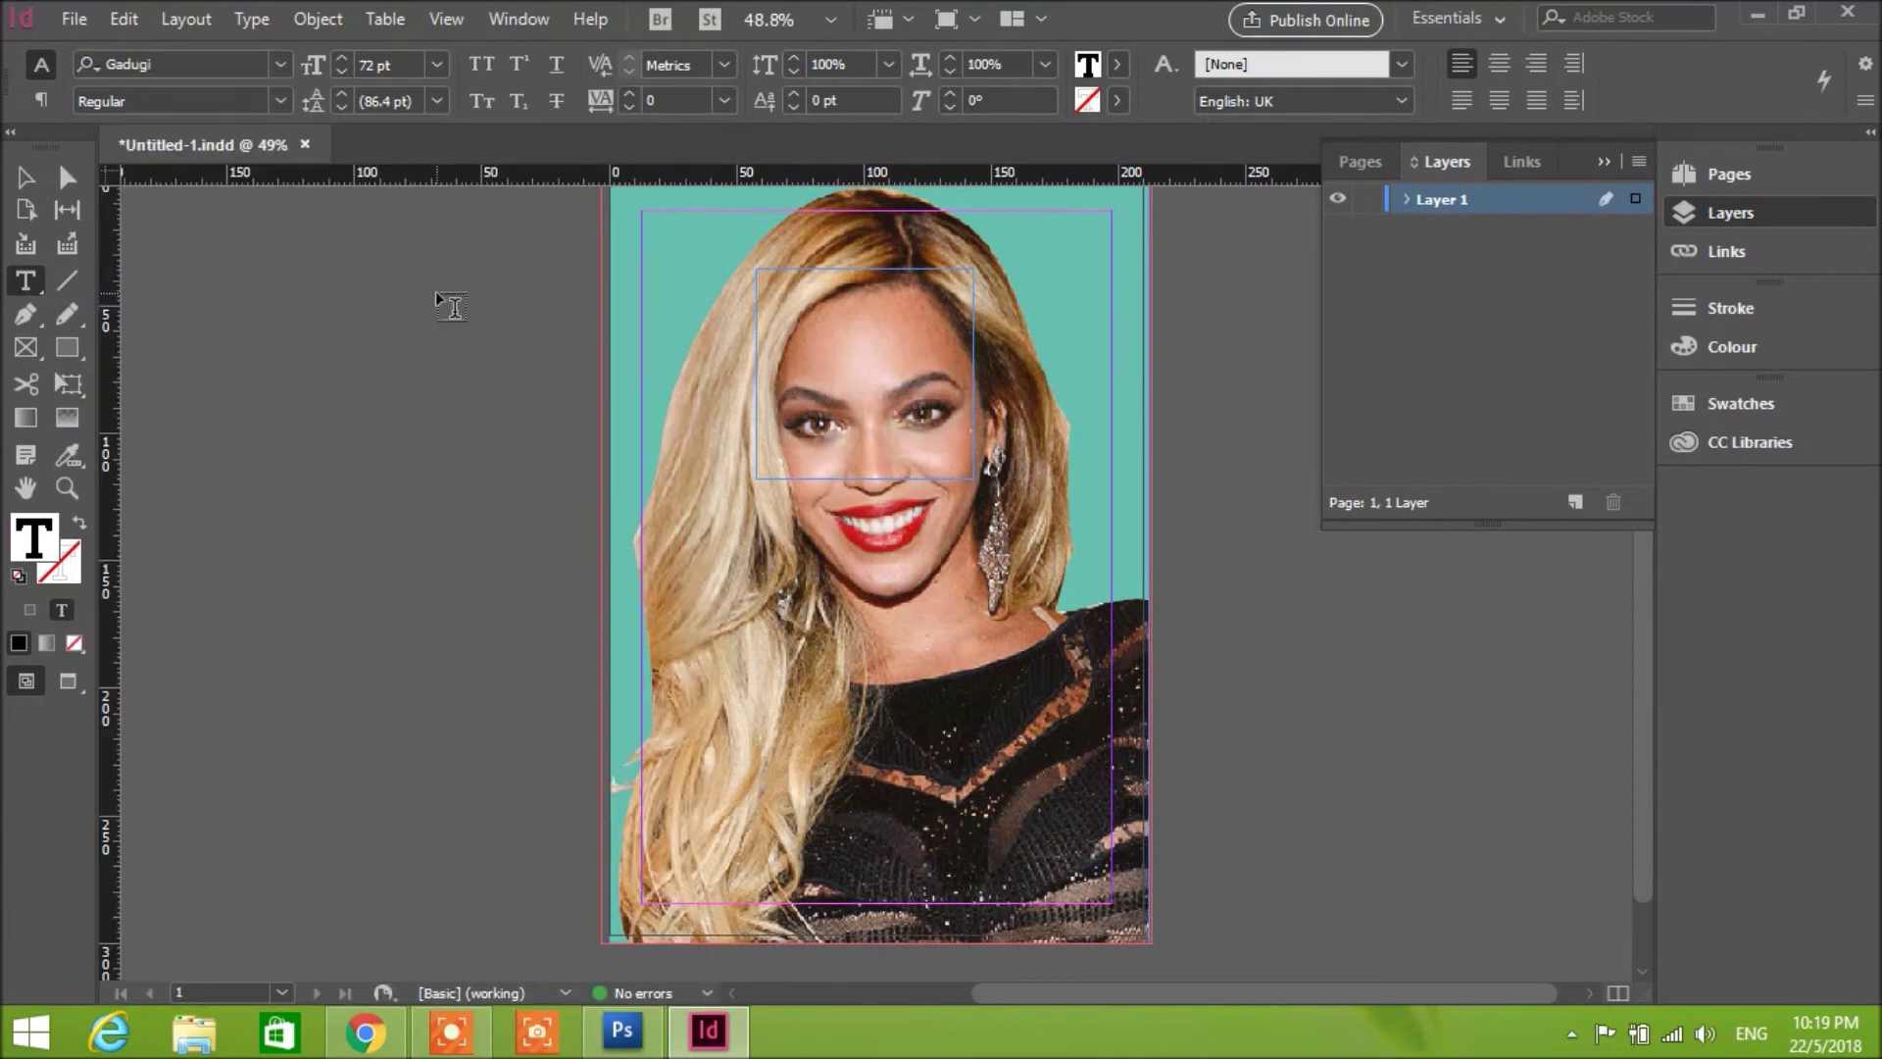
{"action": "type", "text": "FGRE"}
{"action": "key", "text": "BackSpace"}
{"action": "key", "text": "BackSpace"}
{"action": "key", "text": "BackSpace"}
{"action": "key", "text": "BackSpace"}
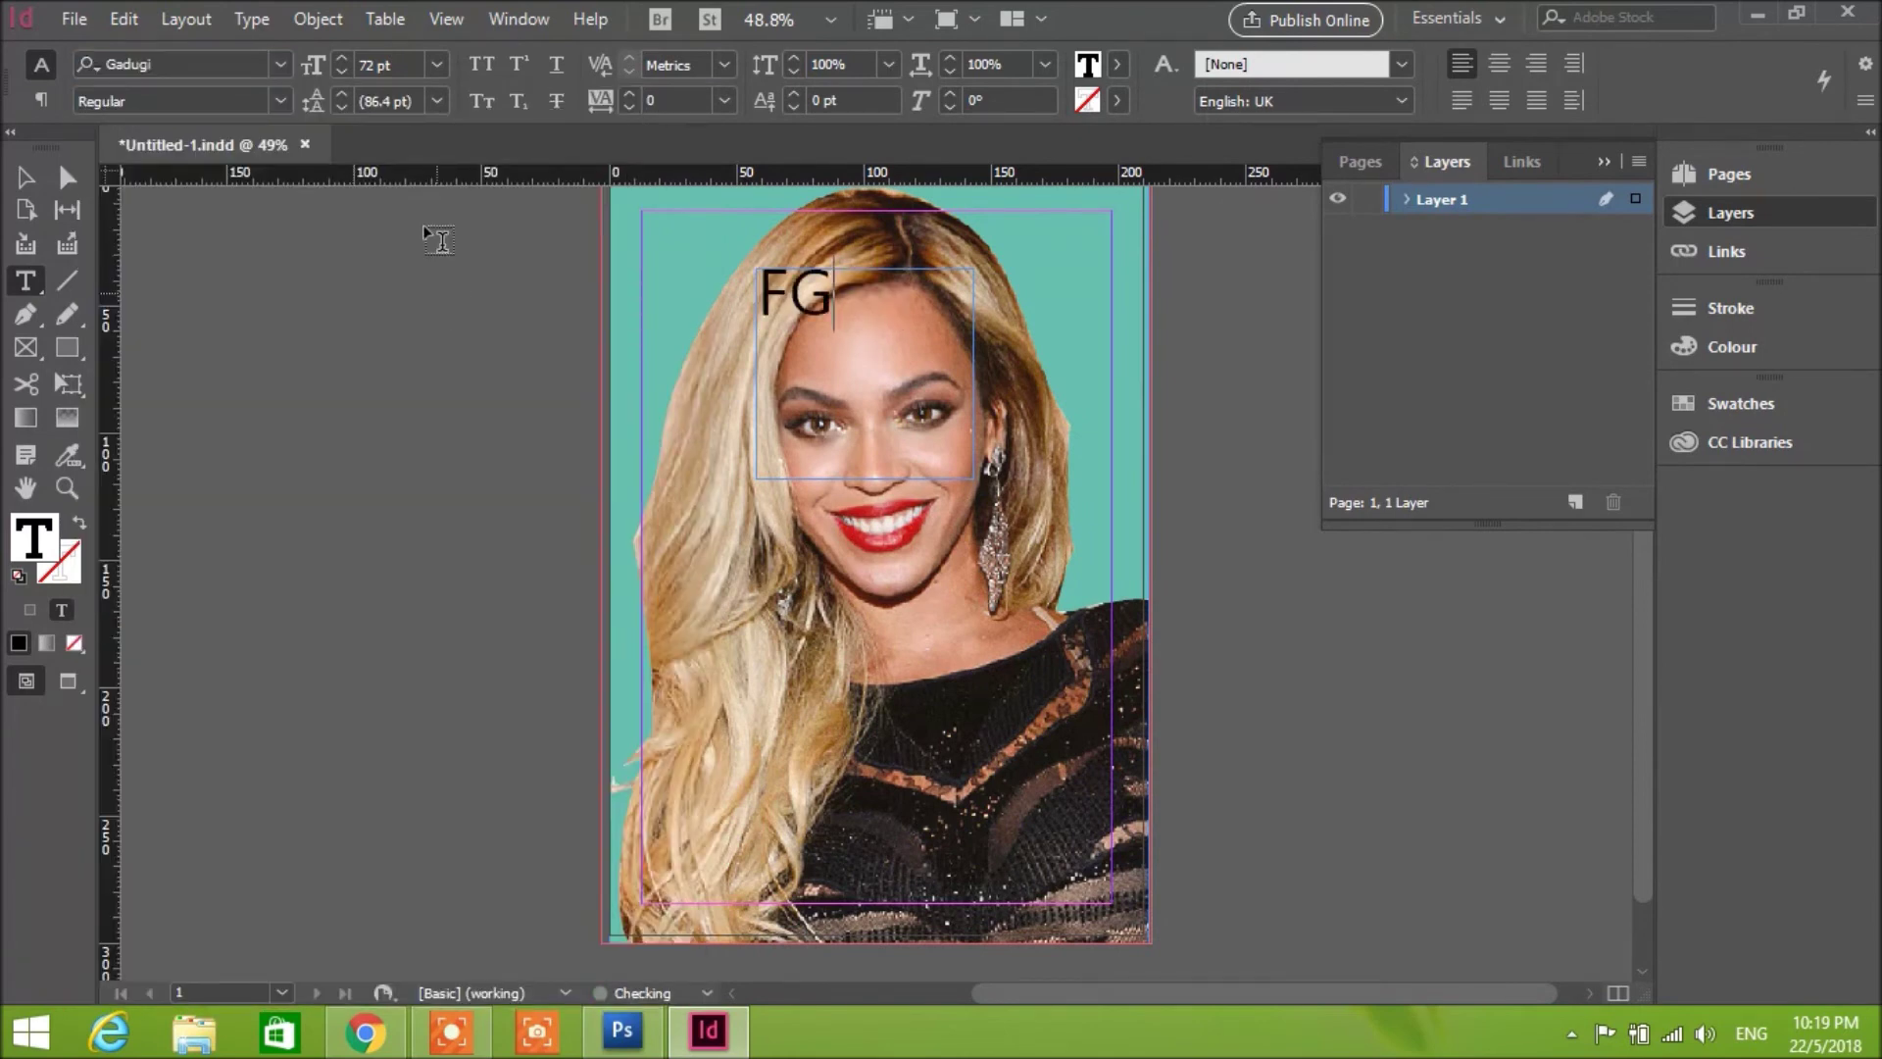
Step: Change the text font to Charlemagne Std and enter VOU as the start of the title
{"action": "left_click", "coordinate": [284, 59]}
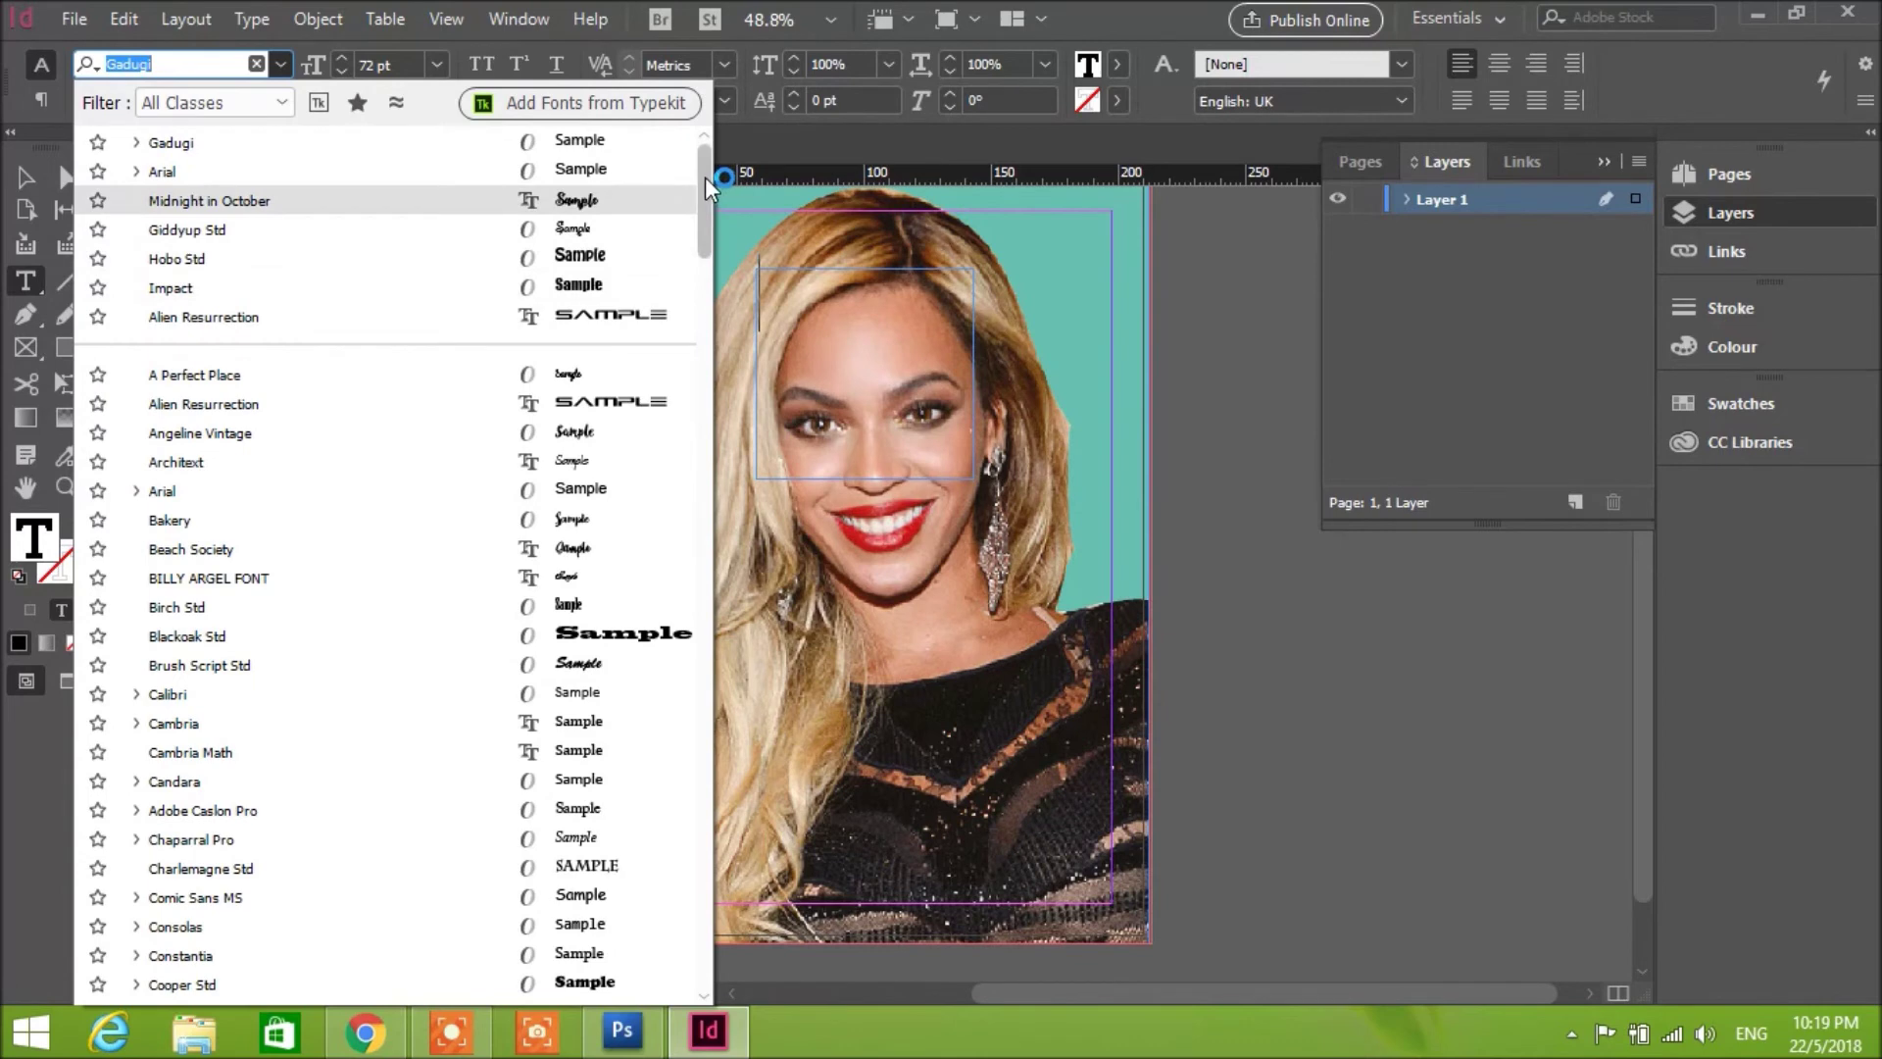
{"action": "left_click_drag", "start_coordinate": [704, 176], "coordinate": [704, 190]}
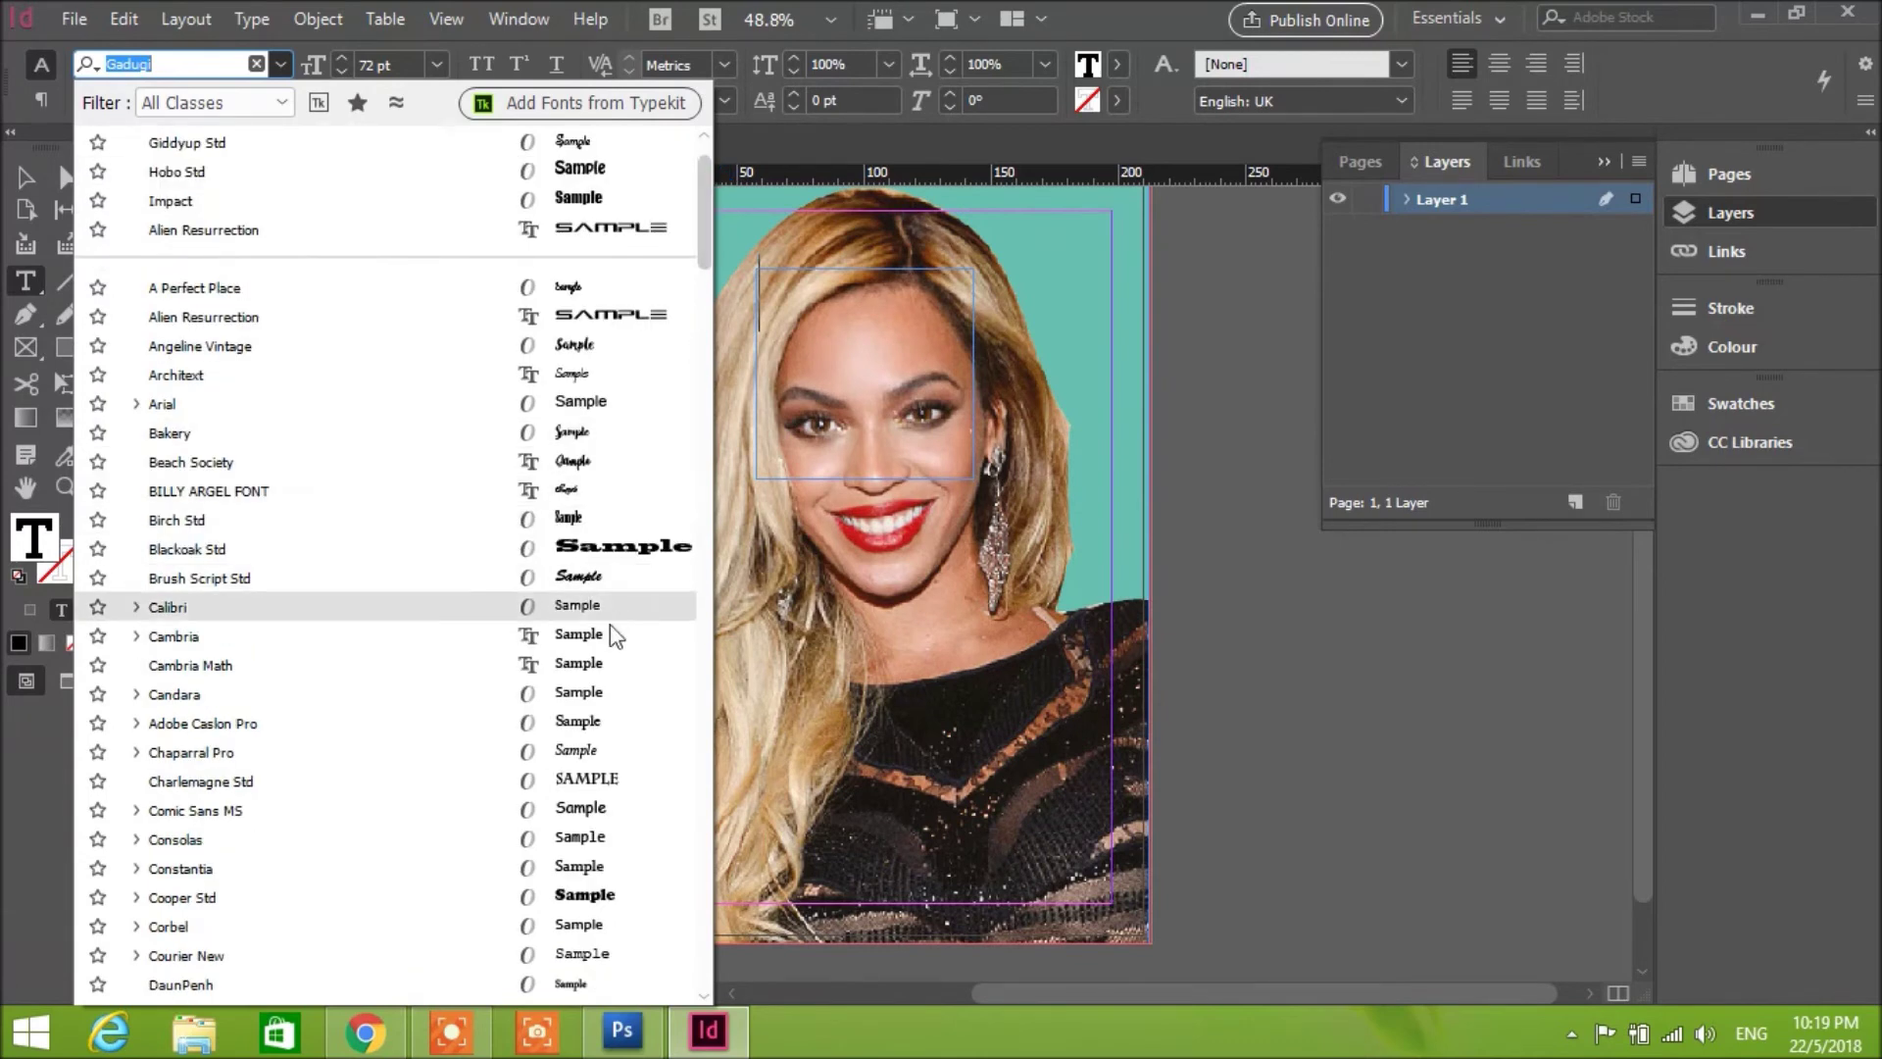
{"action": "left_click", "coordinate": [622, 783]}
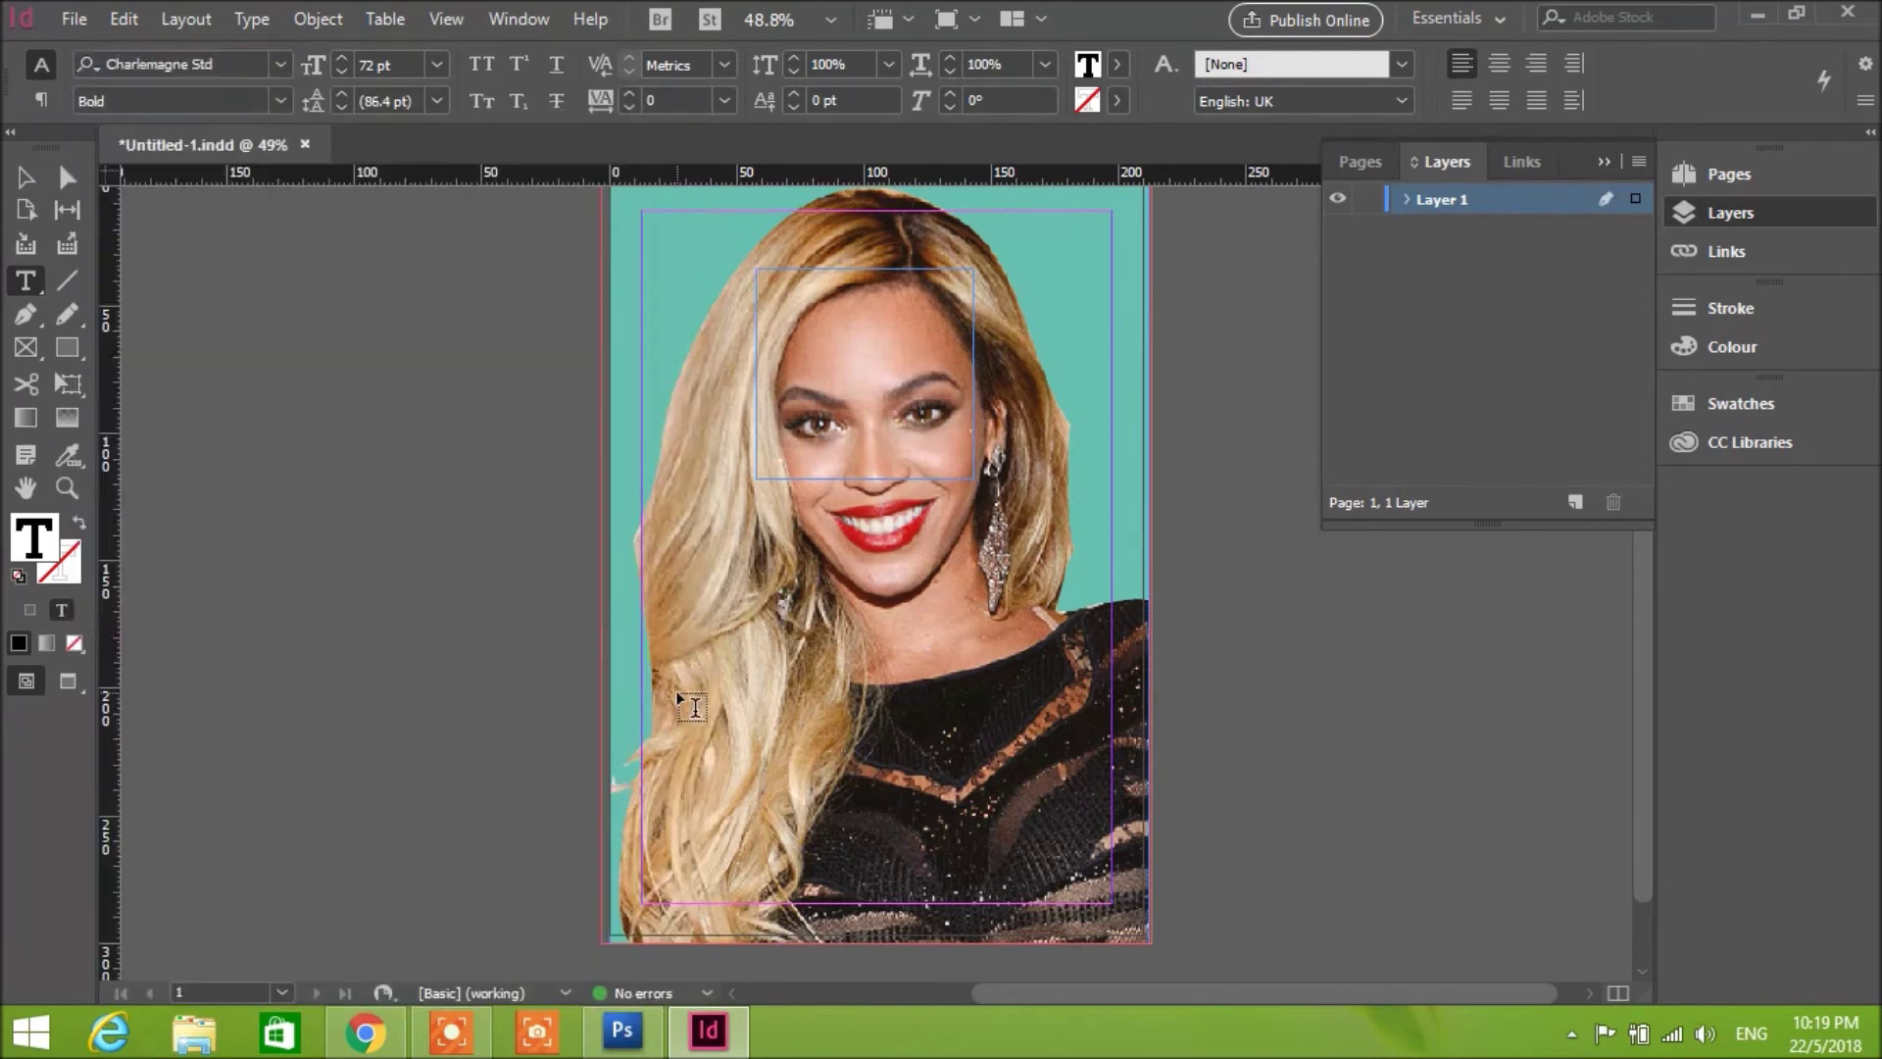
{"action": "type", "text": "VOU"}
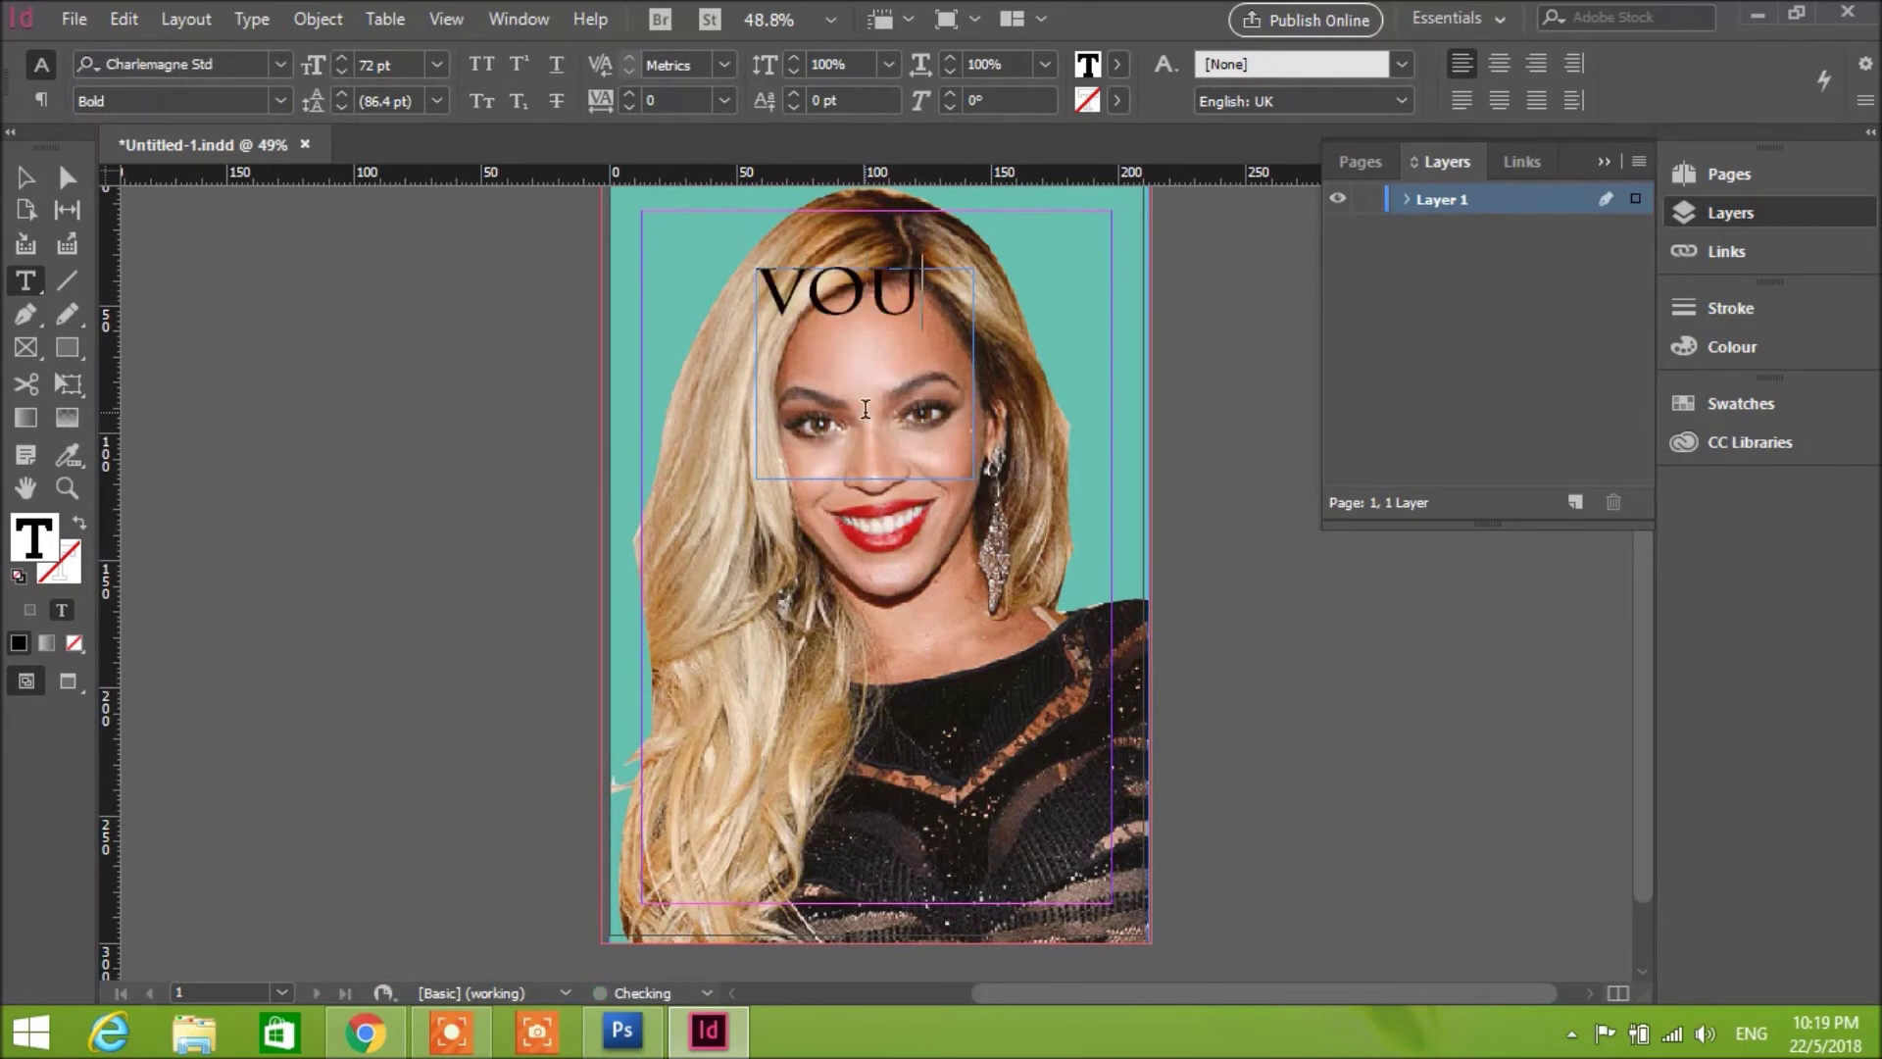
{"action": "type", "text": "G"}
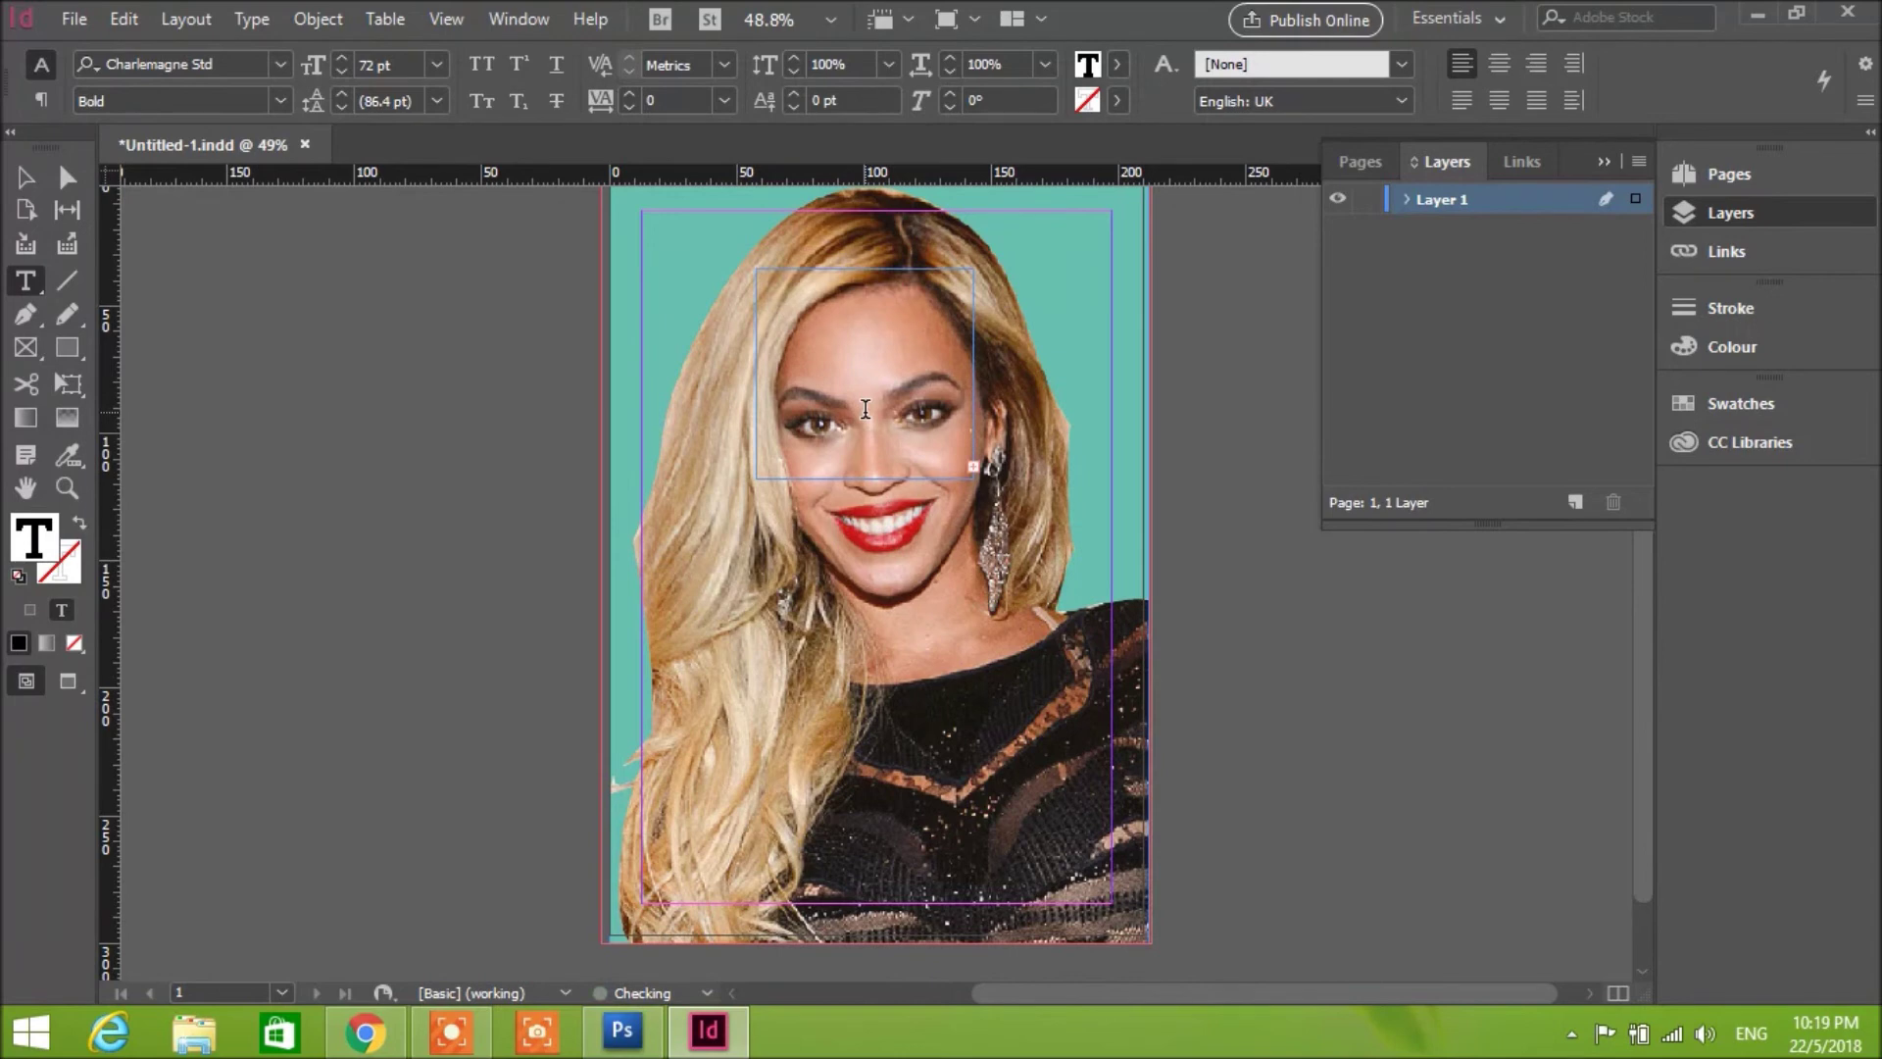
{"action": "key", "text": "BackSpace"}
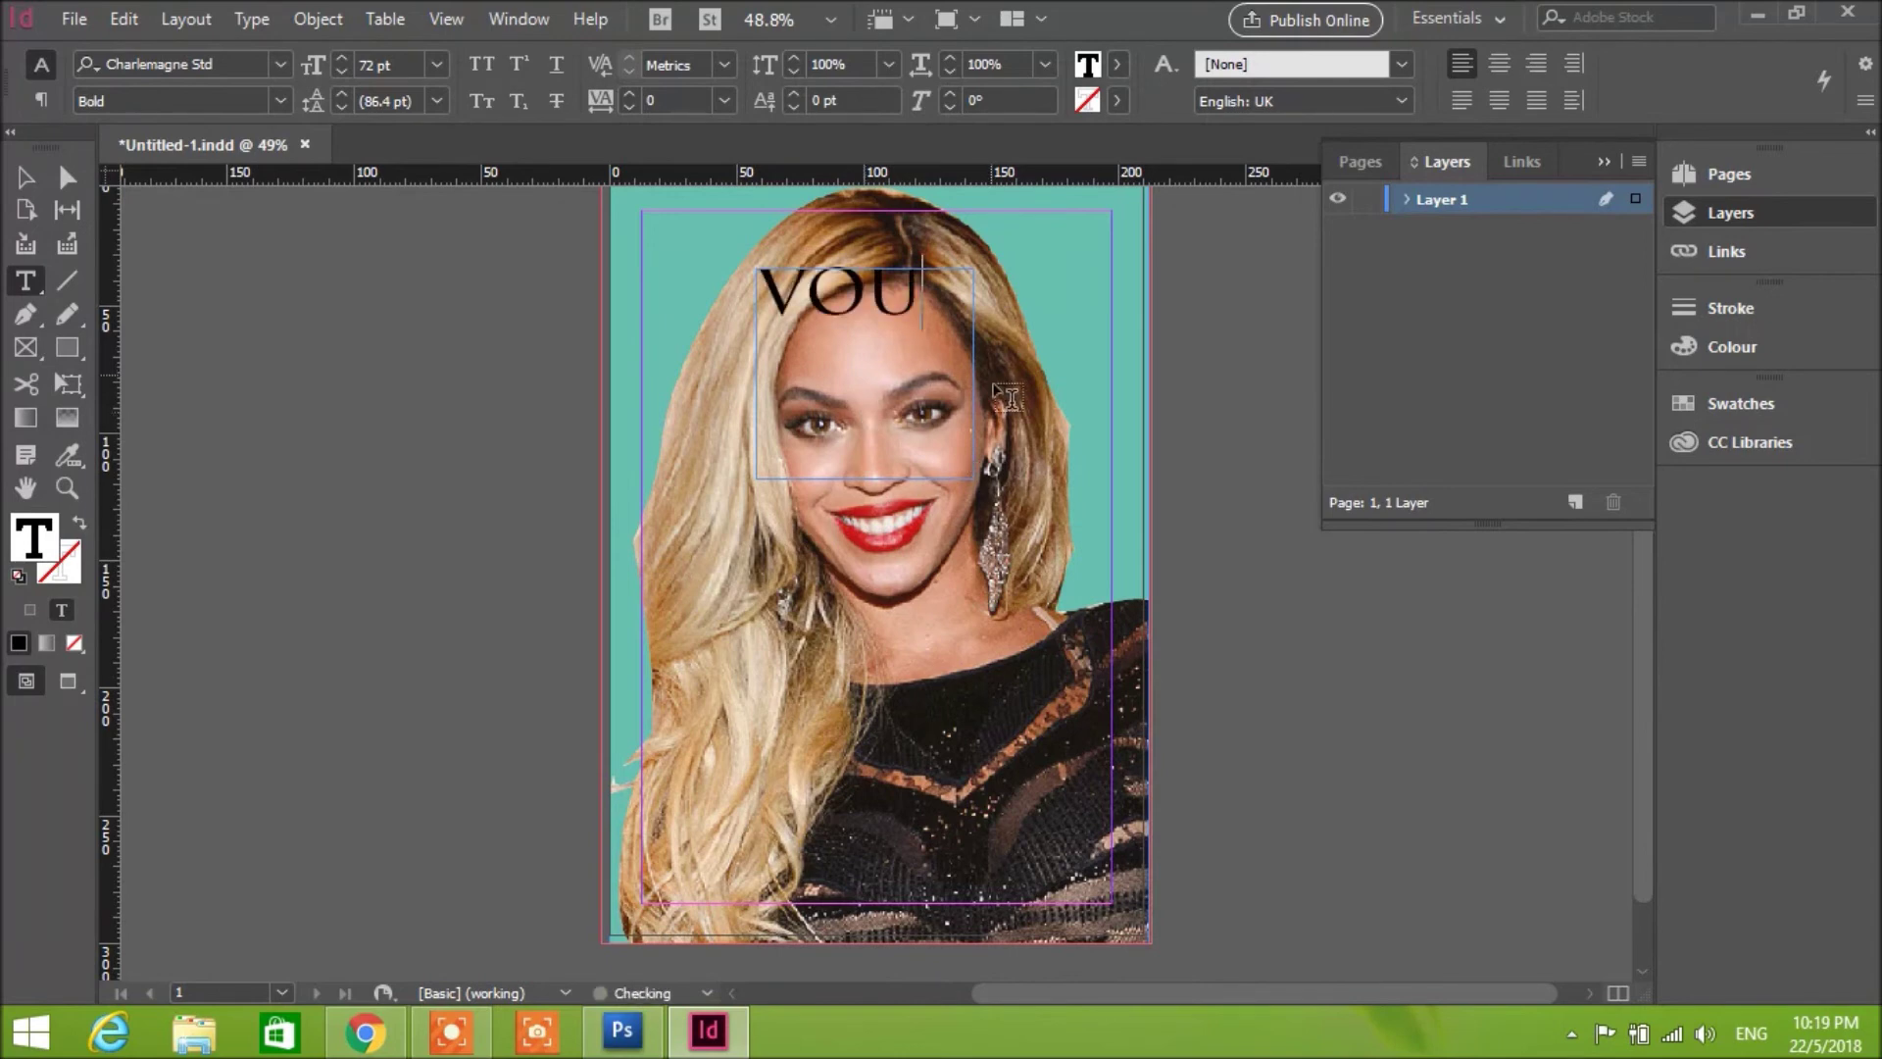
Step: Widen the text frame to the page's right margin, about 139 mm wide, and add GE to complete the title VOUGE
{"action": "key", "text": "Escape"}
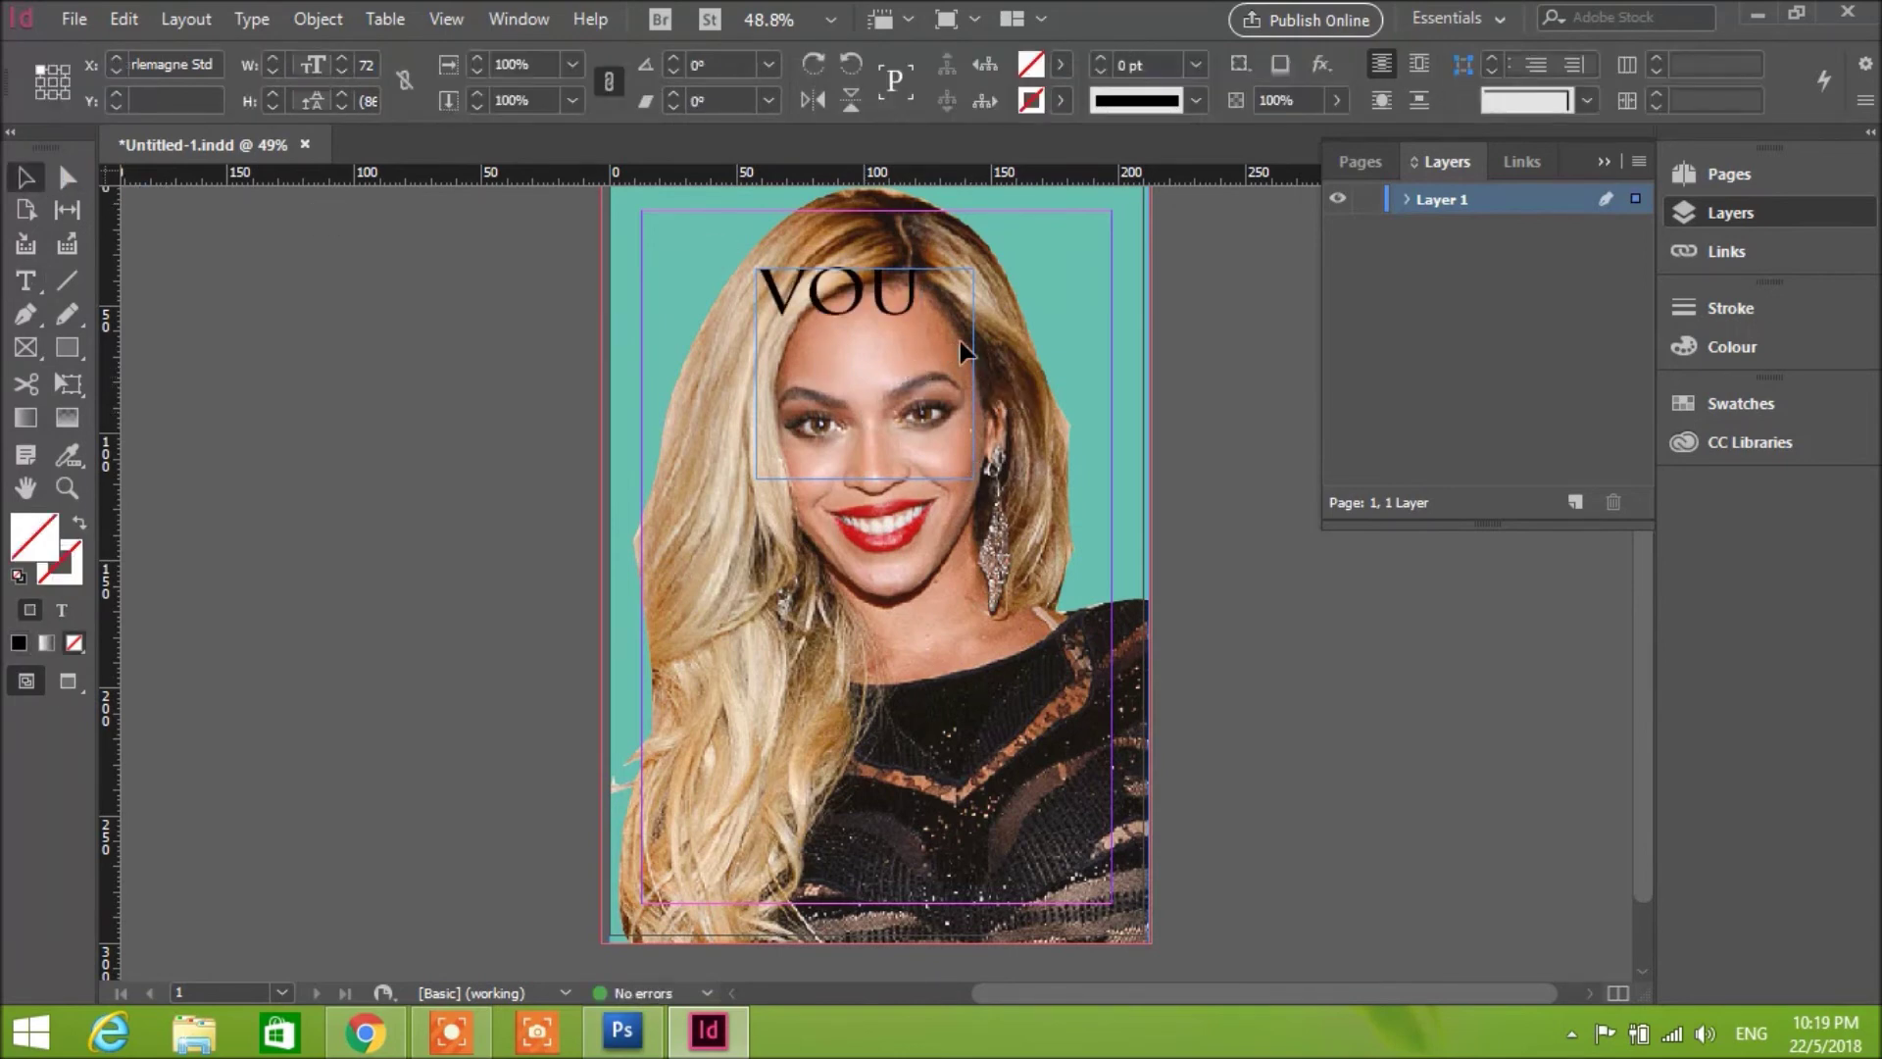
{"action": "left_click_drag", "start_coordinate": [974, 373], "coordinate": [1112, 373]}
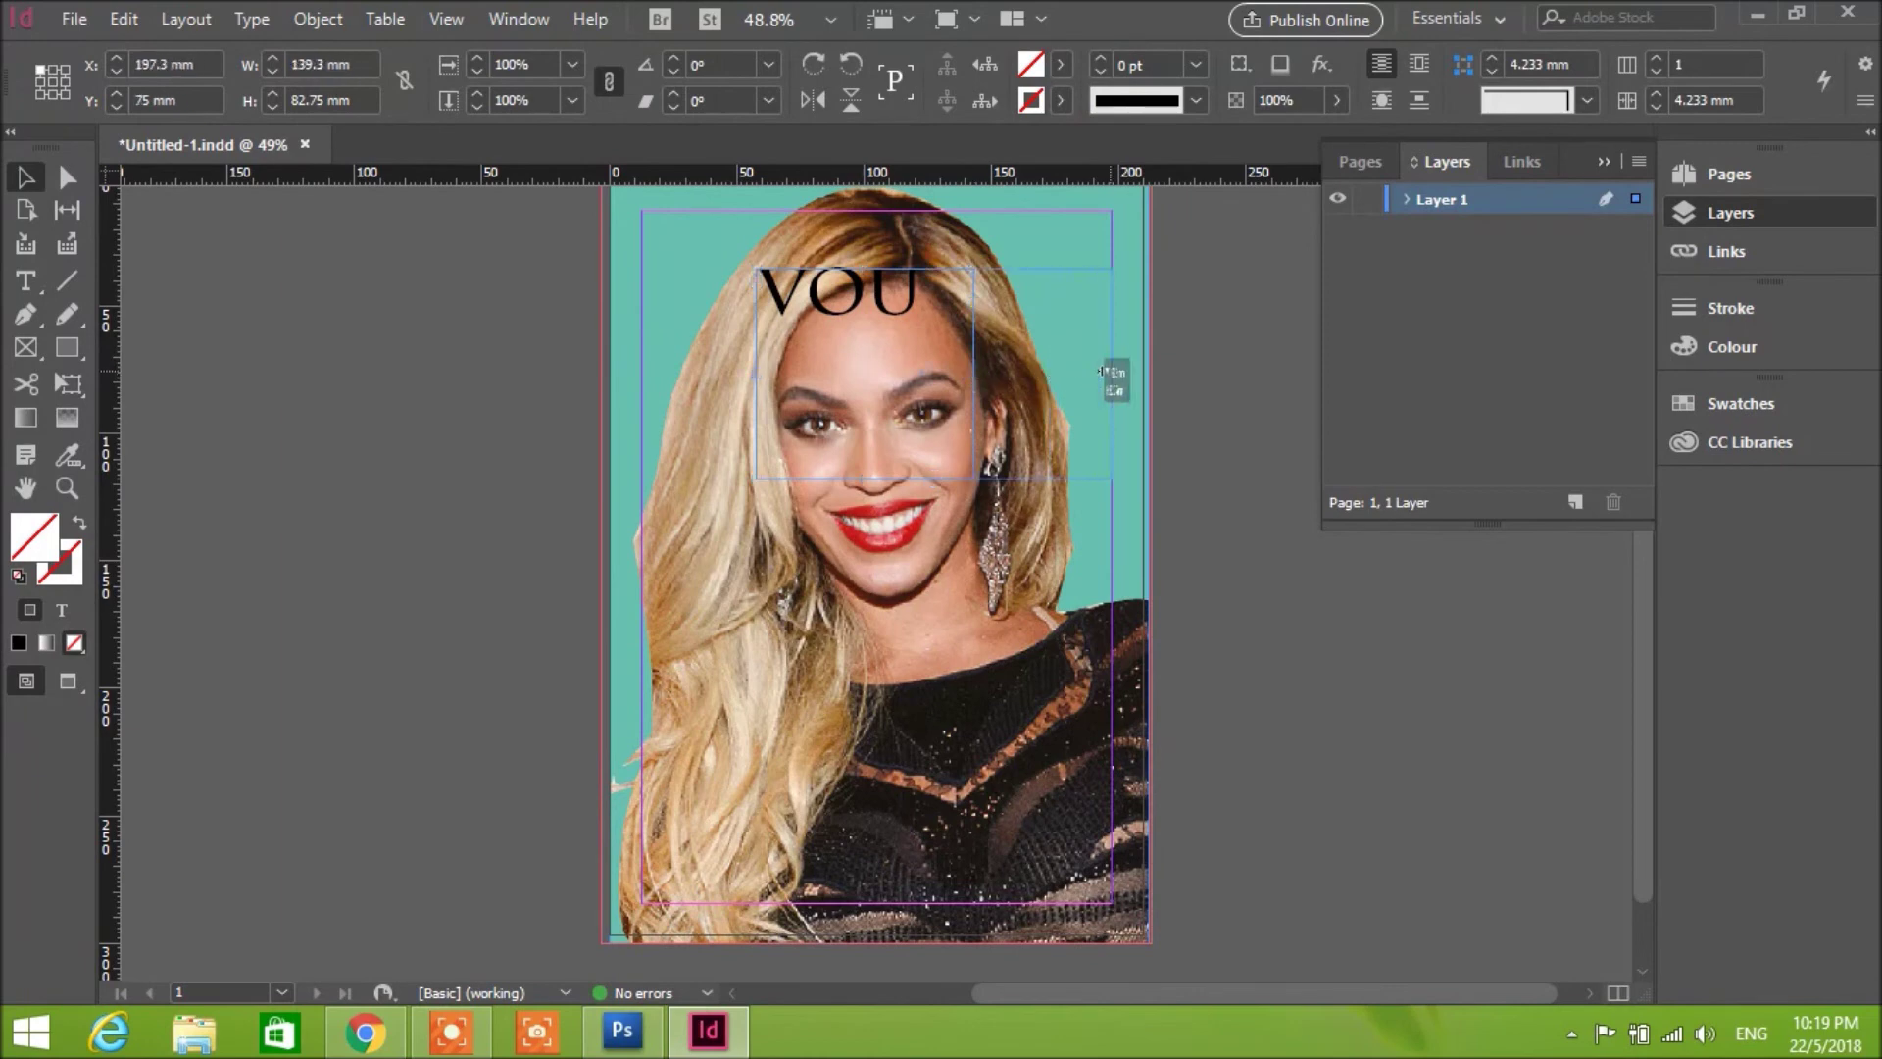
{"action": "left_click", "coordinate": [25, 281]}
{"action": "left_click", "coordinate": [933, 294]}
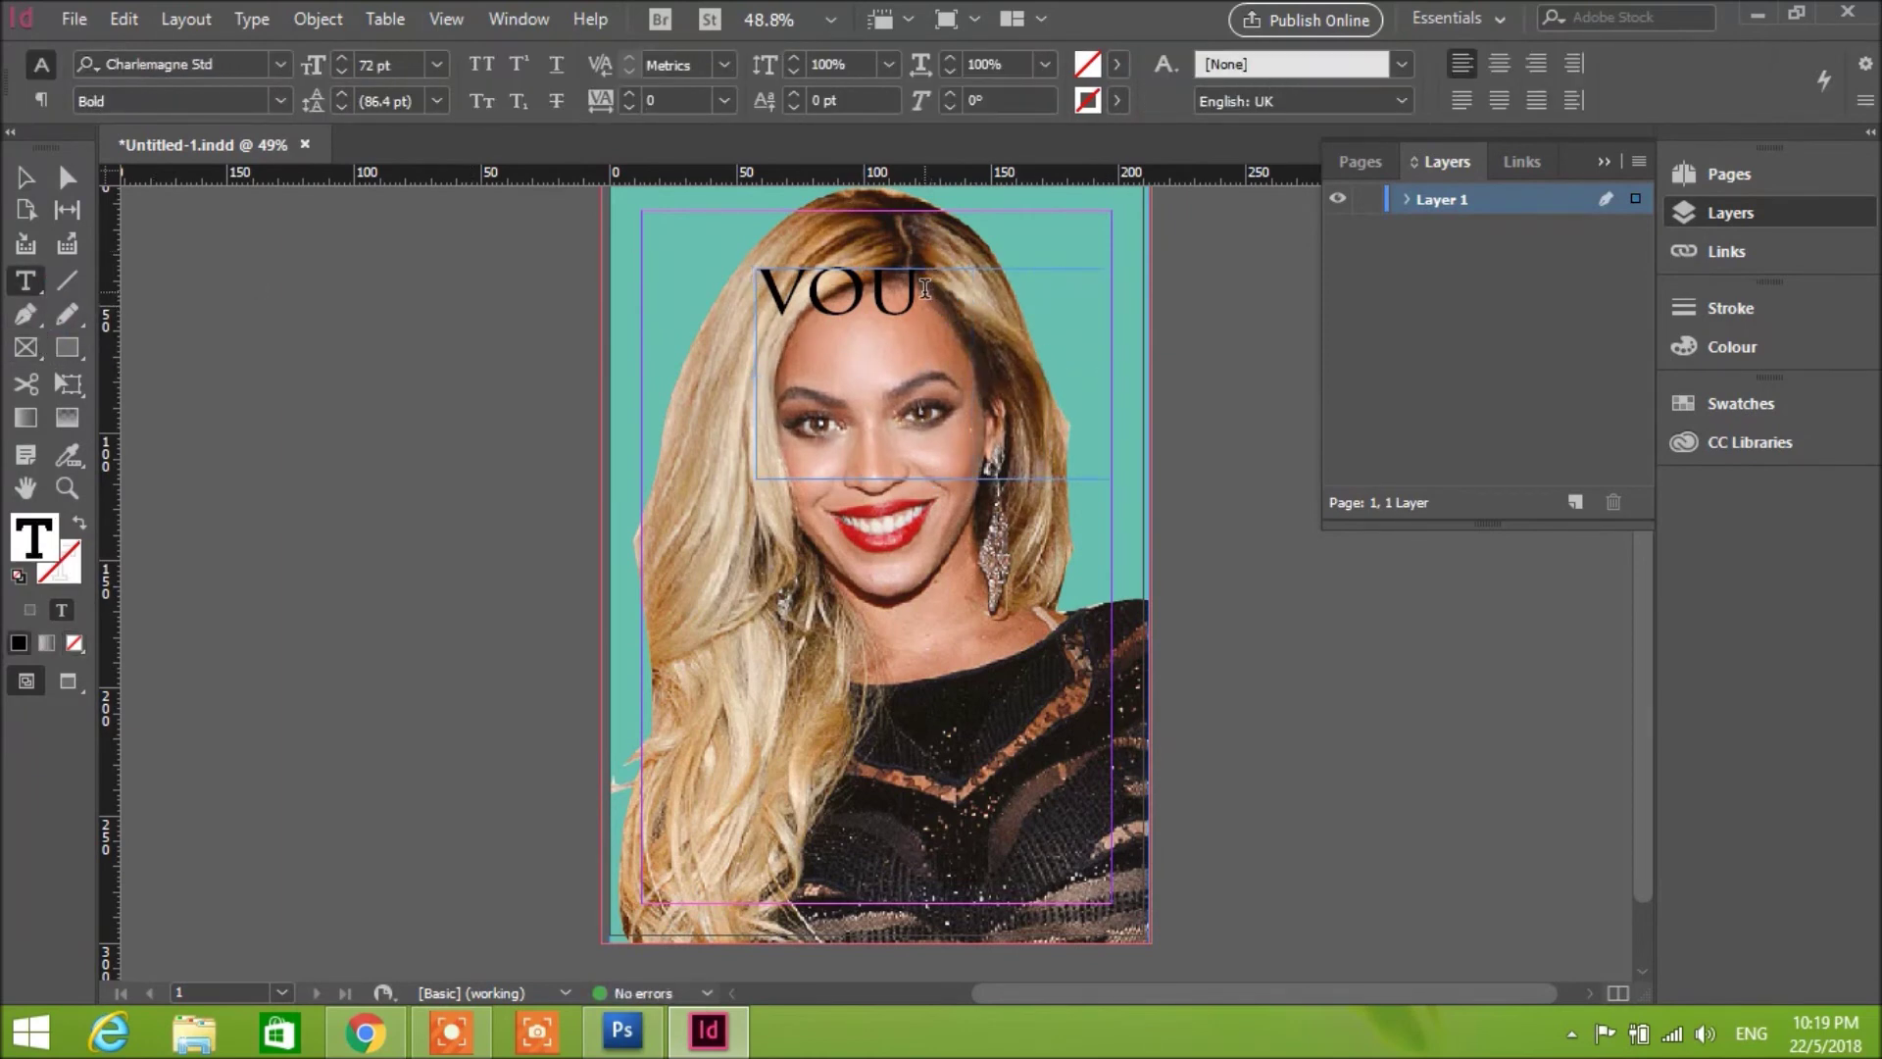
{"action": "type", "text": "GE"}
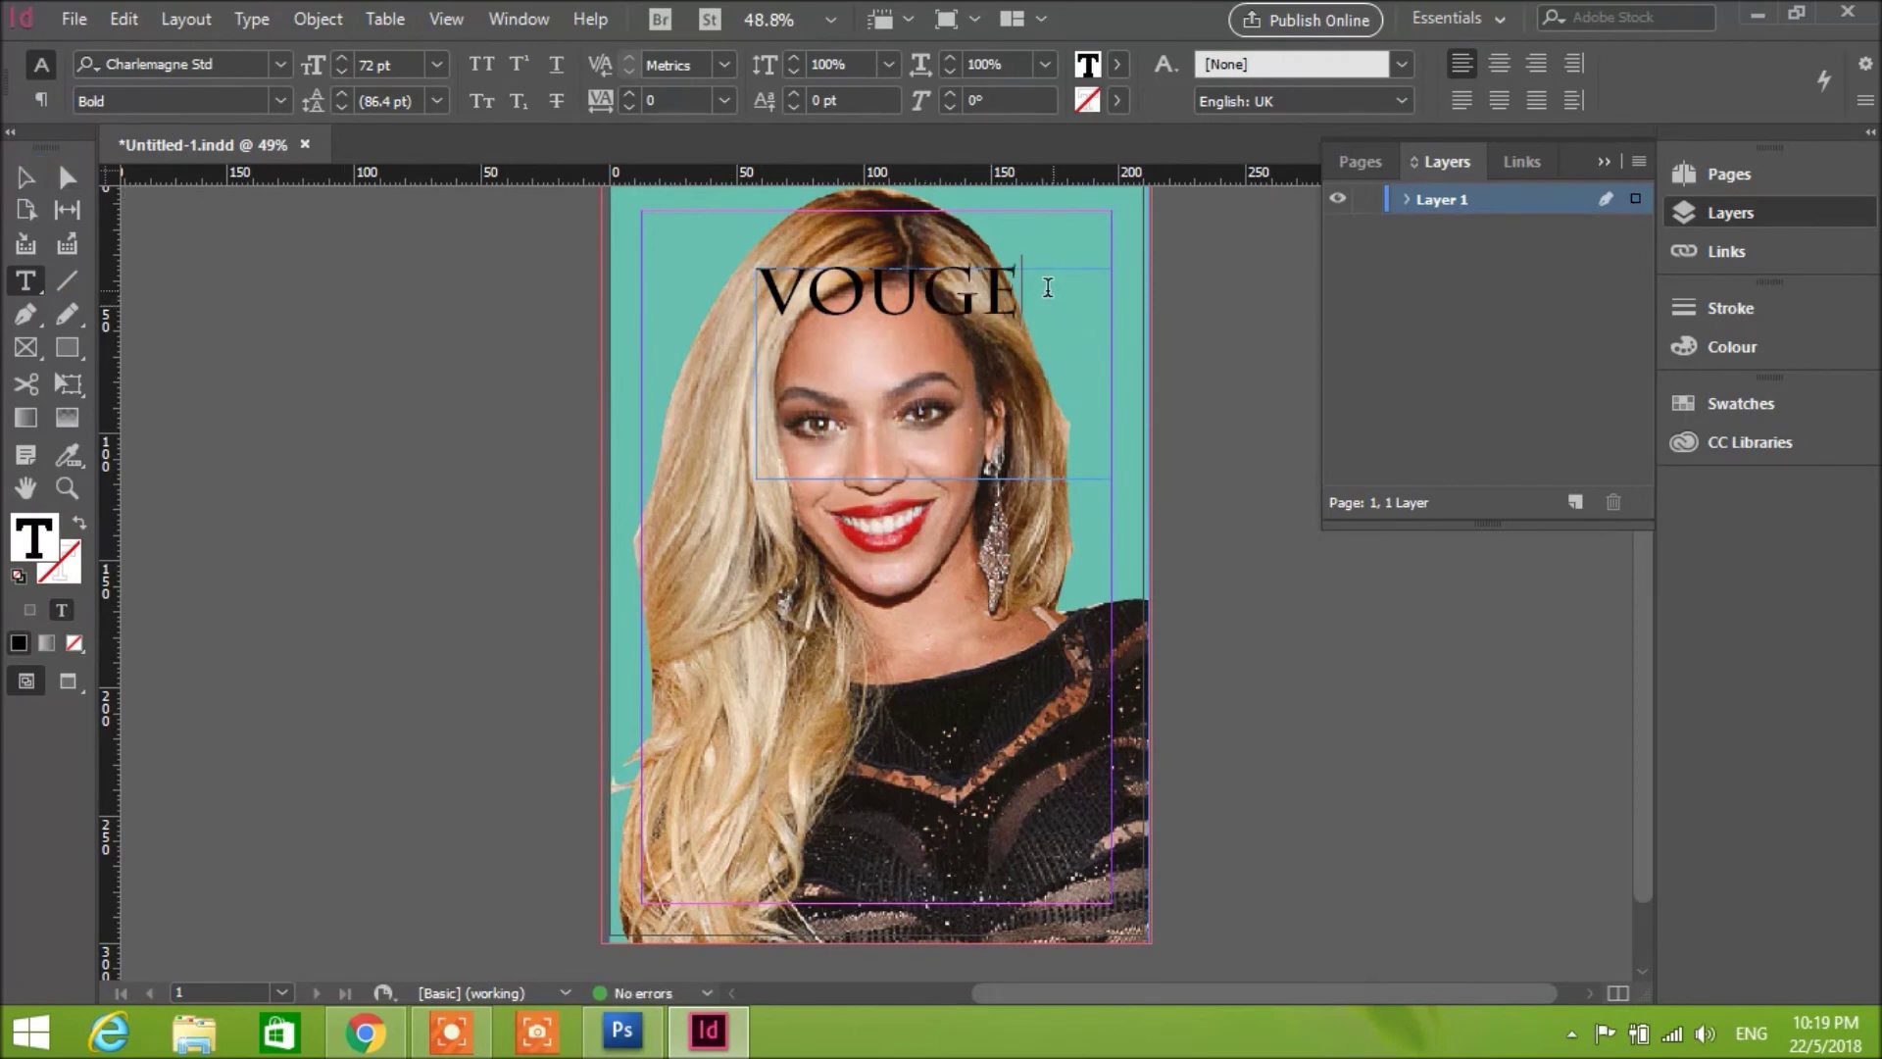
Step: Try deleting the VOUGE title text from its frame and undo the deletion
{"action": "left_click_drag", "start_coordinate": [1051, 288], "coordinate": [772, 287]}
{"action": "key", "text": "BackSpace"}
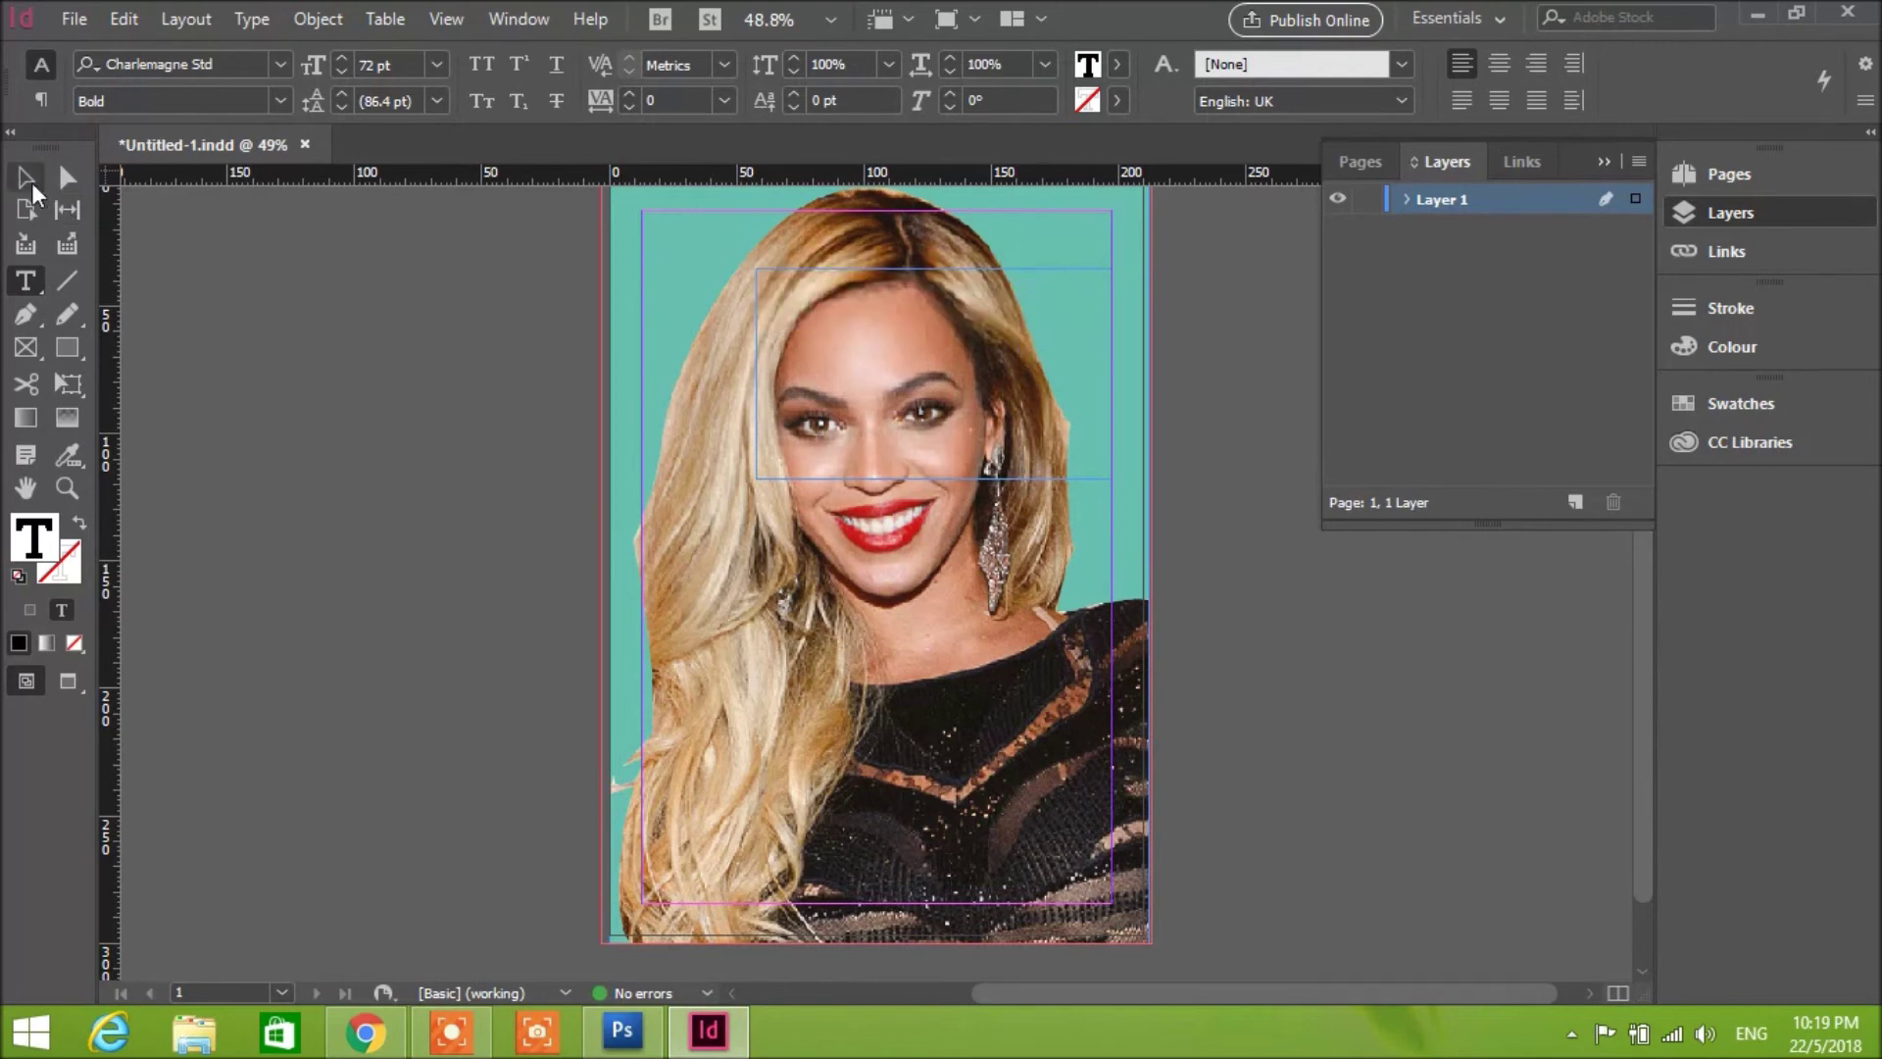
{"action": "left_click", "coordinate": [25, 178]}
{"action": "key", "text": "ctrl+z"}
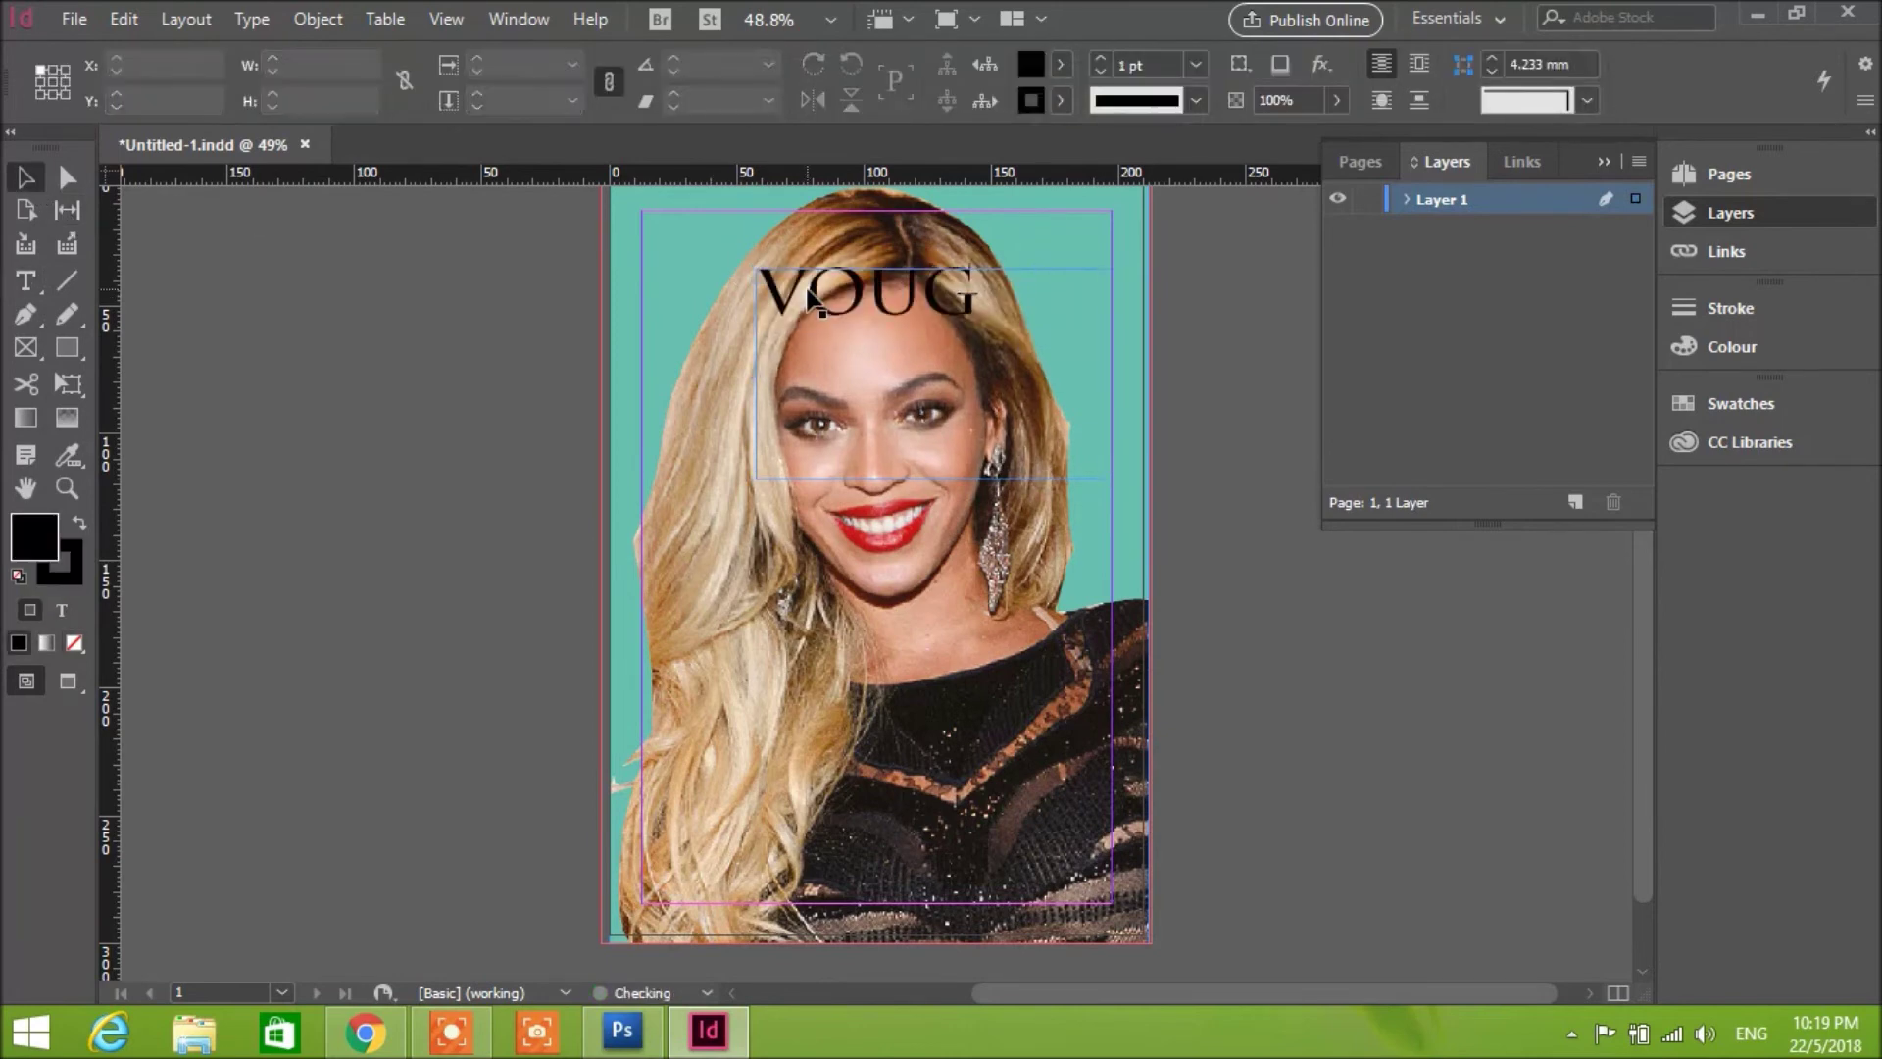
Step: Enlarge the title frame to about 177 mm wide and 105 mm high and shift it down along the page's left margin
{"action": "left_click_drag", "start_coordinate": [753, 266], "coordinate": [662, 211]}
{"action": "left_click", "coordinate": [66, 177]}
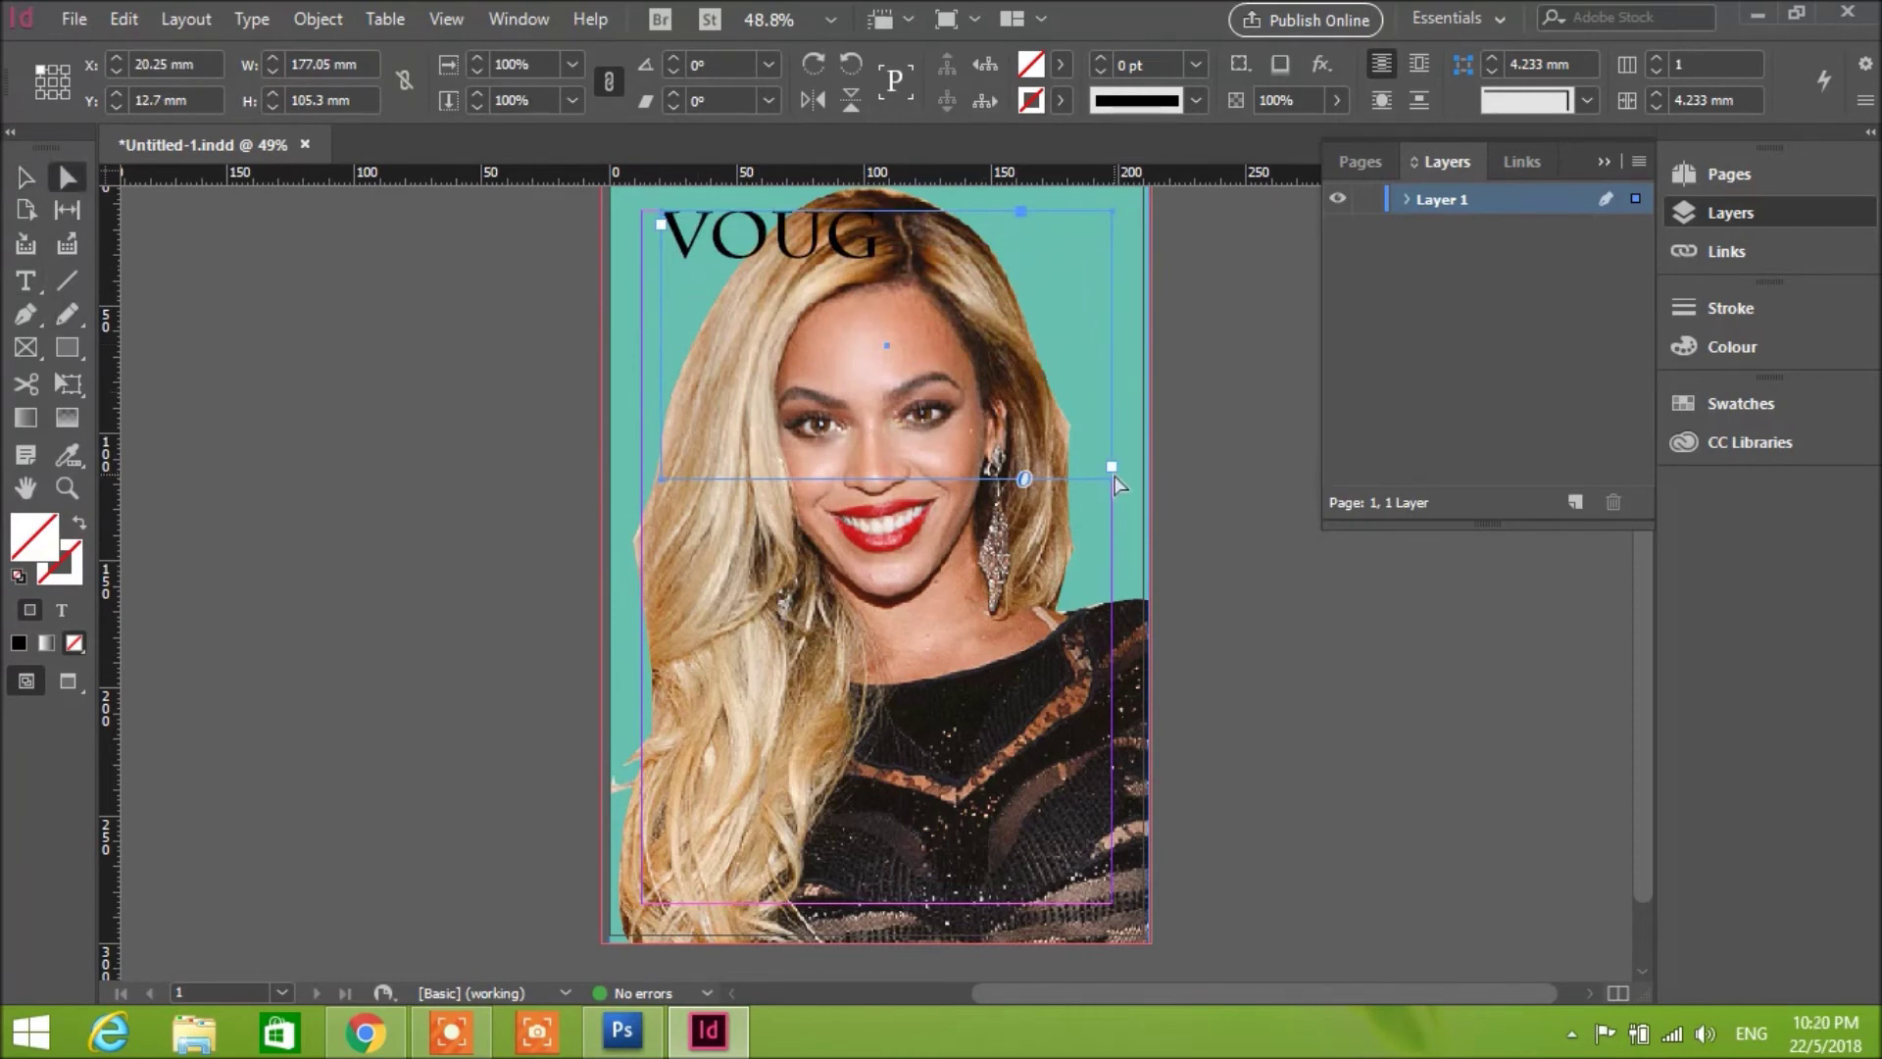
{"action": "key", "text": "v"}
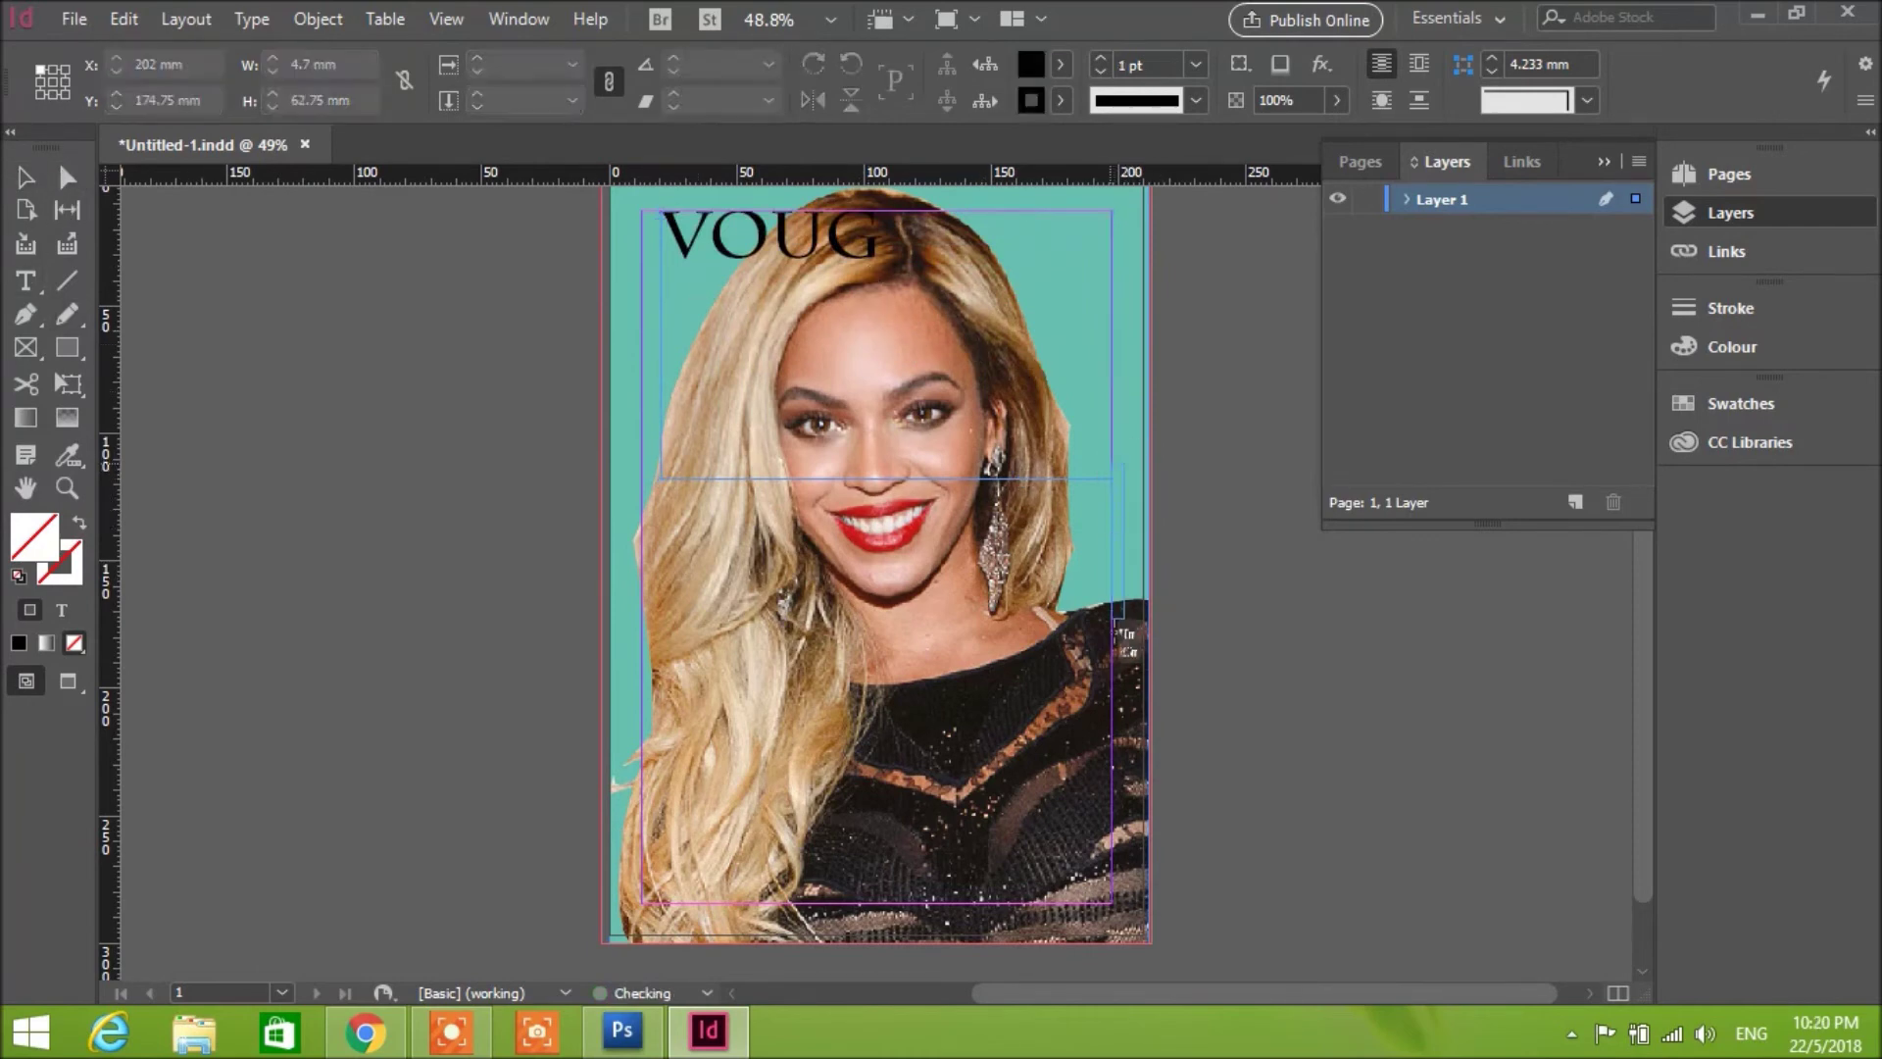
{"action": "key", "text": "a"}
{"action": "left_click_drag", "start_coordinate": [884, 263], "coordinate": [674, 206]}
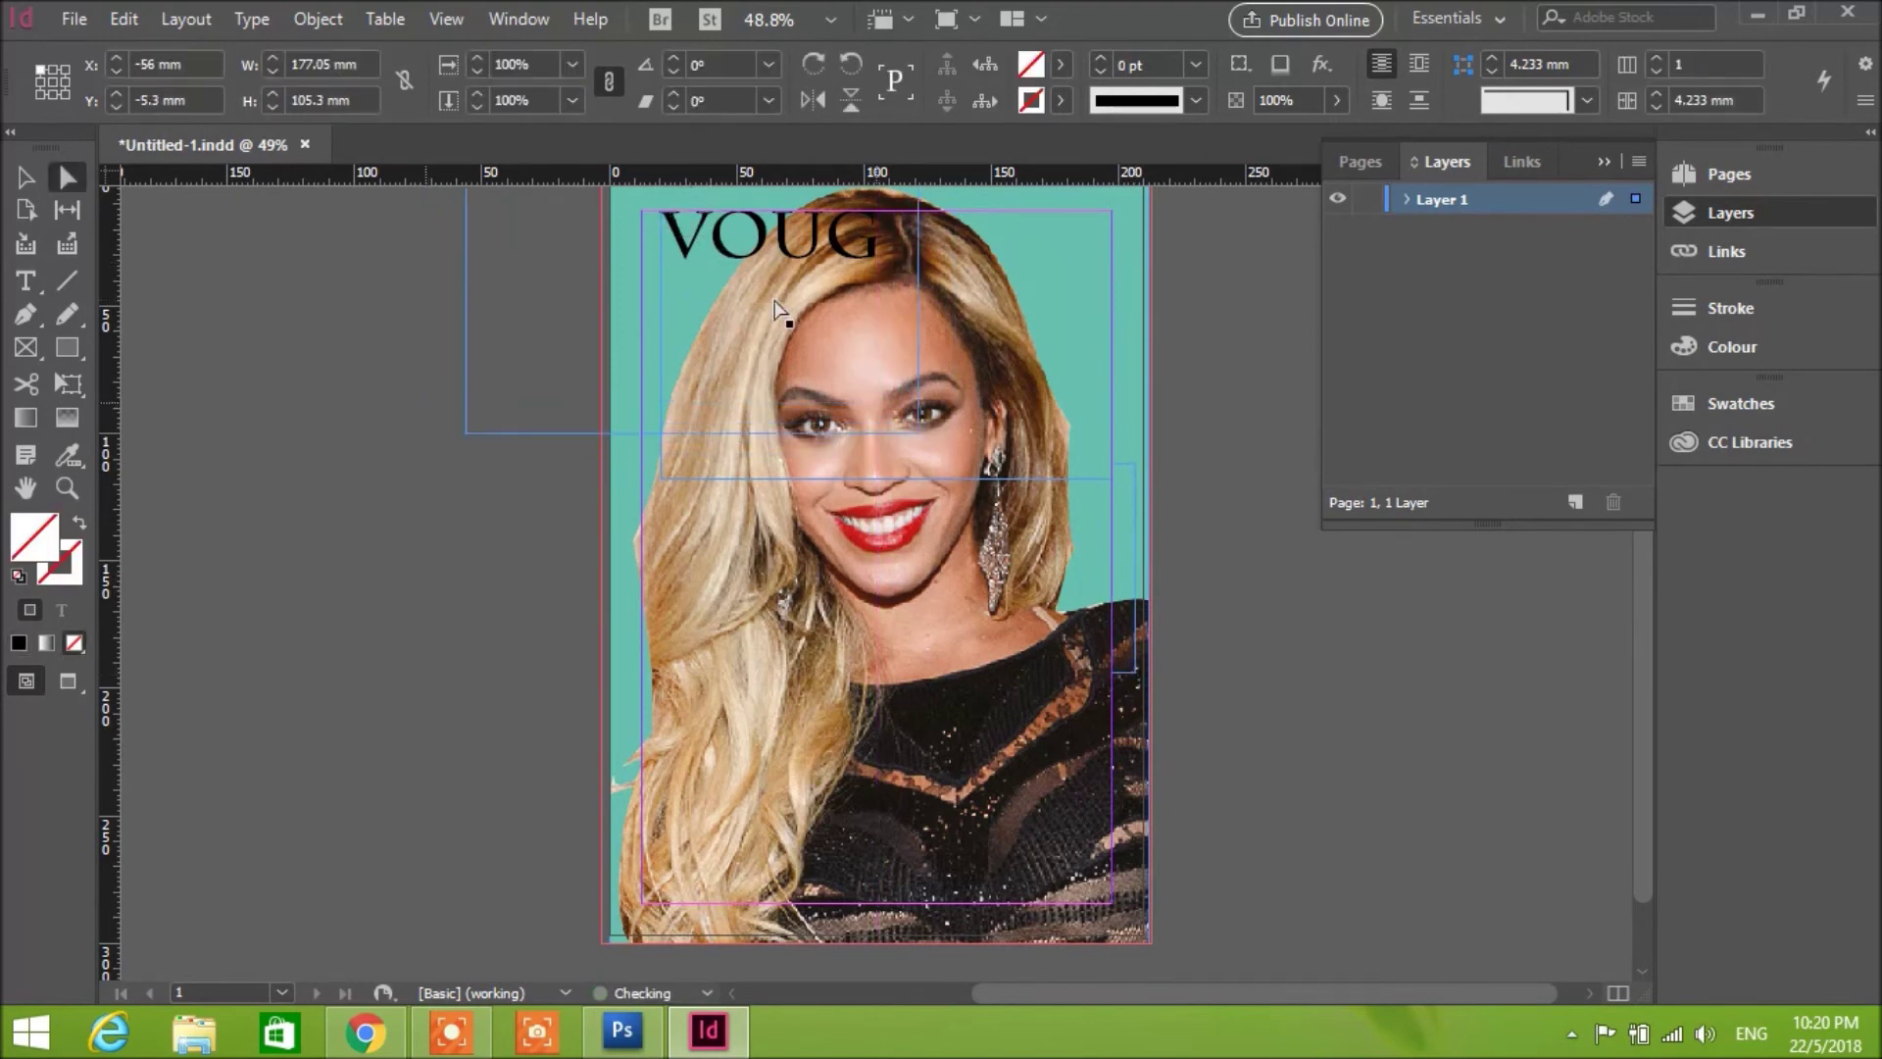
{"action": "key", "text": "ctrl+z"}
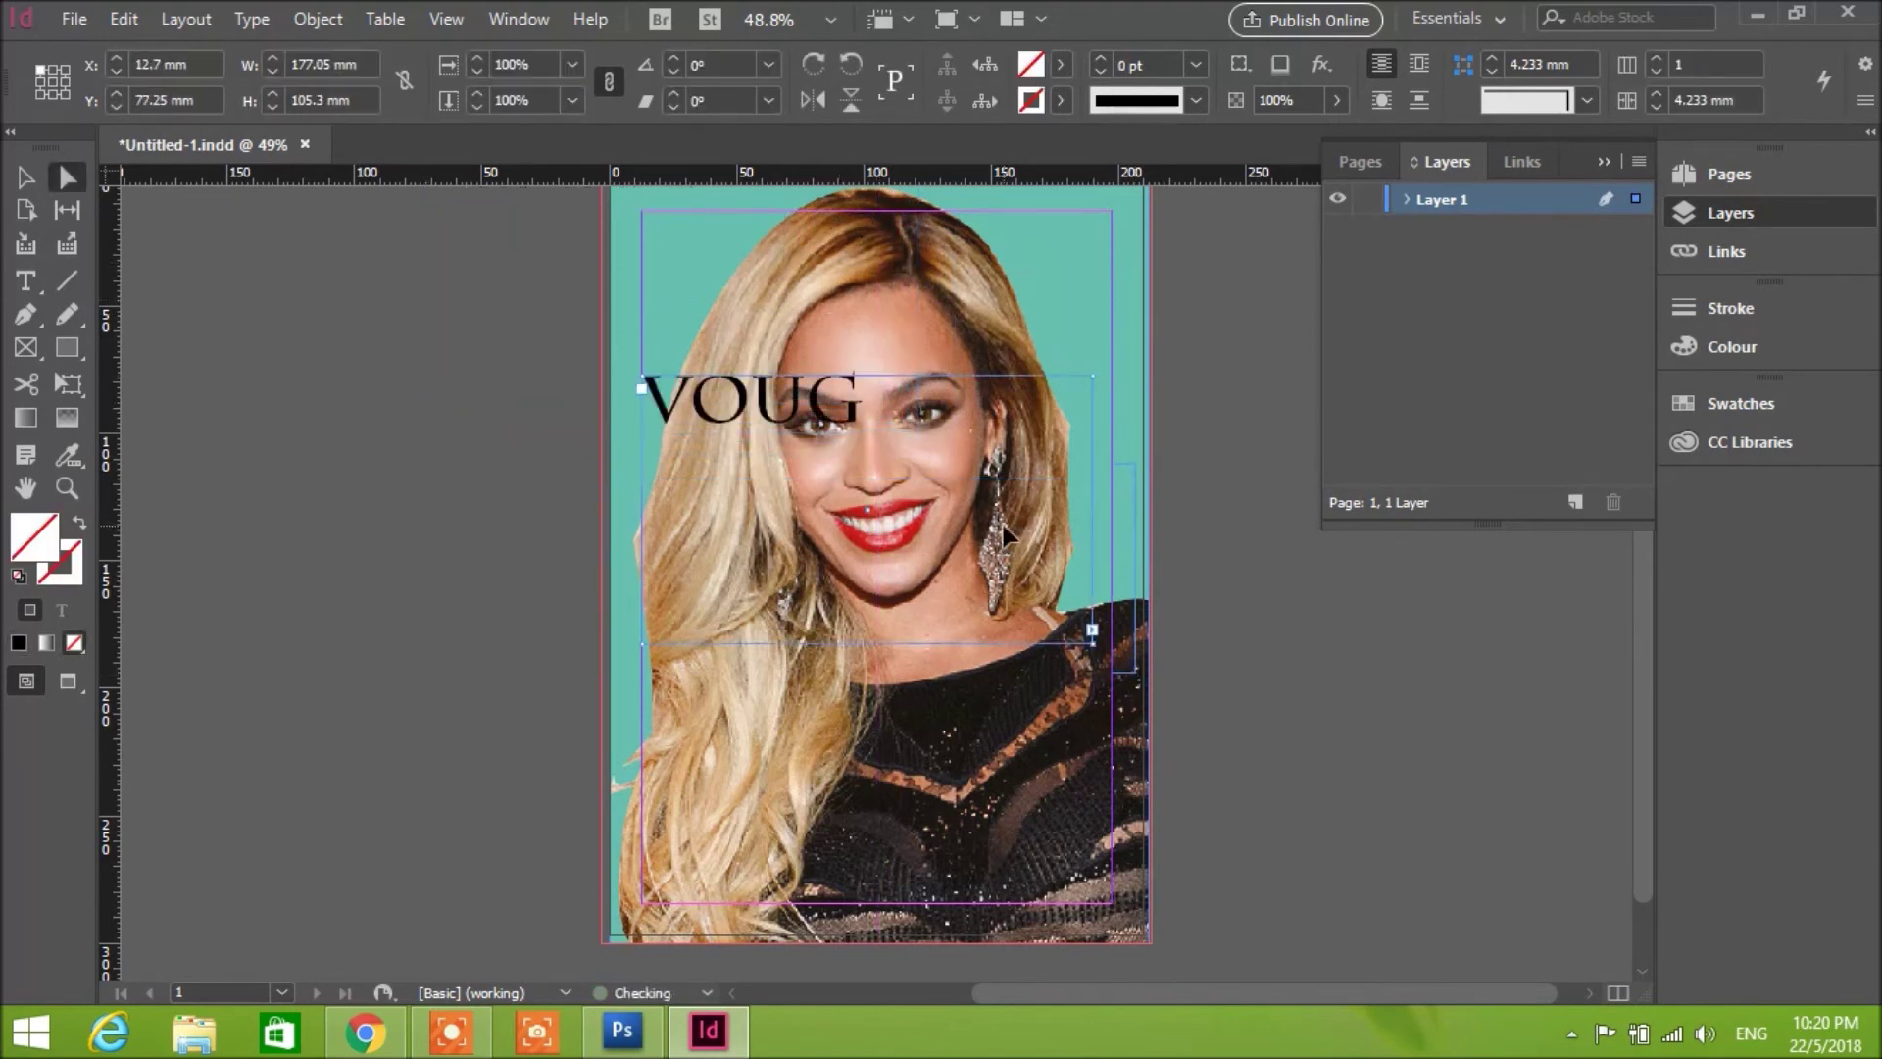
Step: Enlarge the title frame to about 243 mm wide and 144 mm high, spanning from the page's left edge past its right edge
{"action": "left_click", "coordinate": [27, 179]}
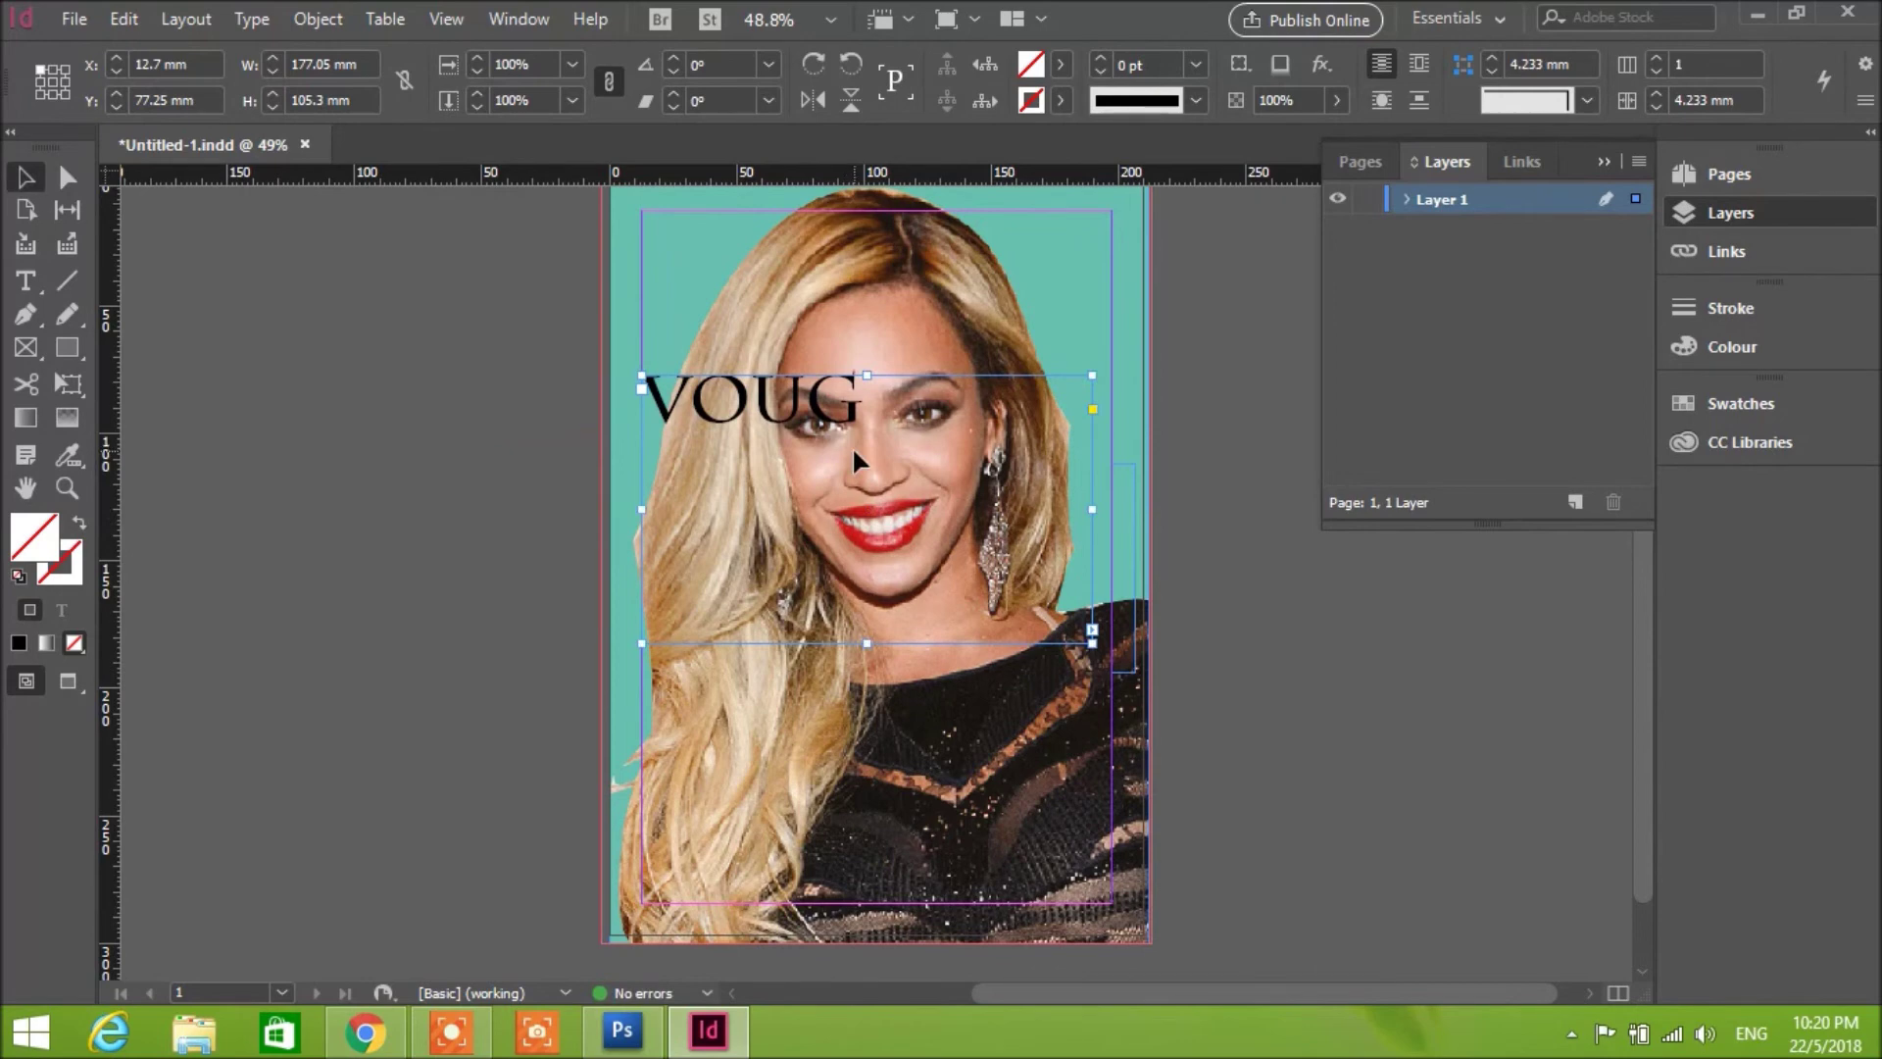
{"action": "left_click_drag", "start_coordinate": [1092, 639], "coordinate": [1194, 703]}
{"action": "left_click_drag", "start_coordinate": [917, 375], "coordinate": [922, 336]}
Step: Set the font size of the title letters VOUG to 85 pt
{"action": "left_click", "coordinate": [25, 282]}
{"action": "left_click_drag", "start_coordinate": [831, 365], "coordinate": [610, 365]}
{"action": "left_click", "coordinate": [435, 66]}
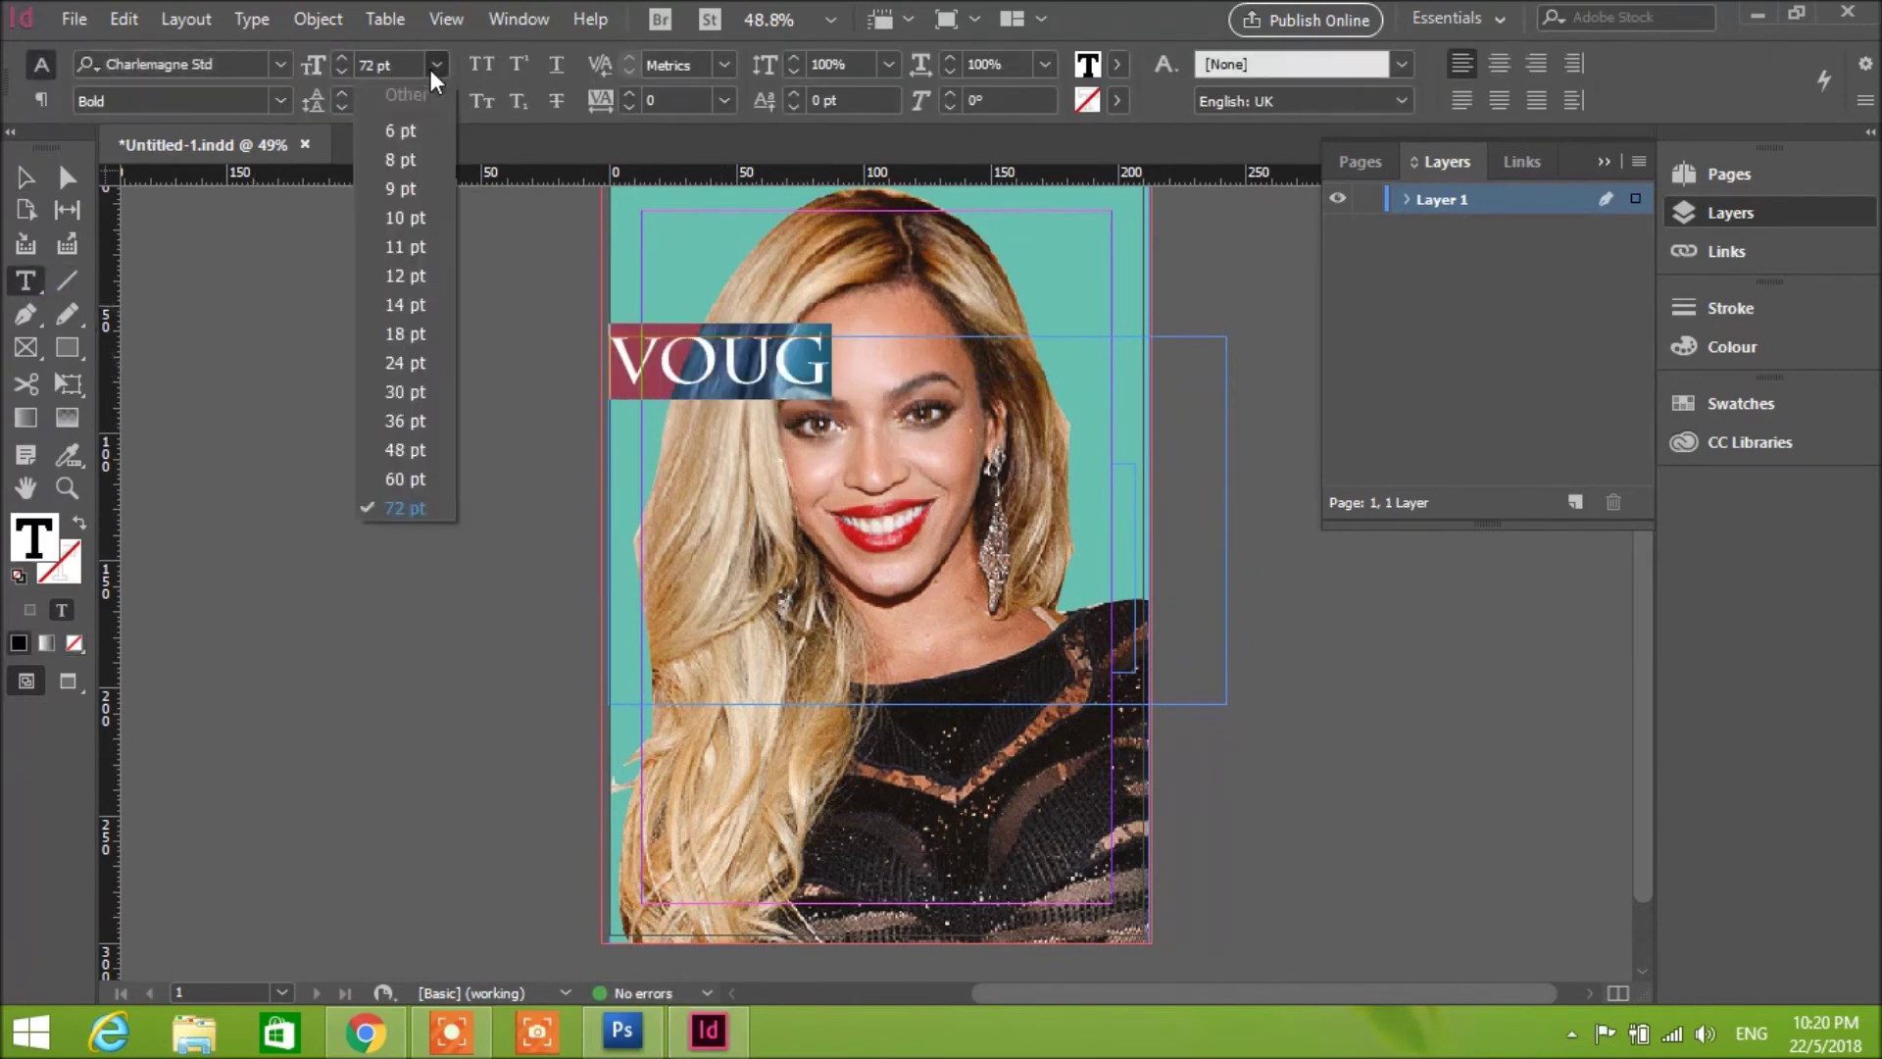
{"action": "left_click", "coordinate": [376, 66]}
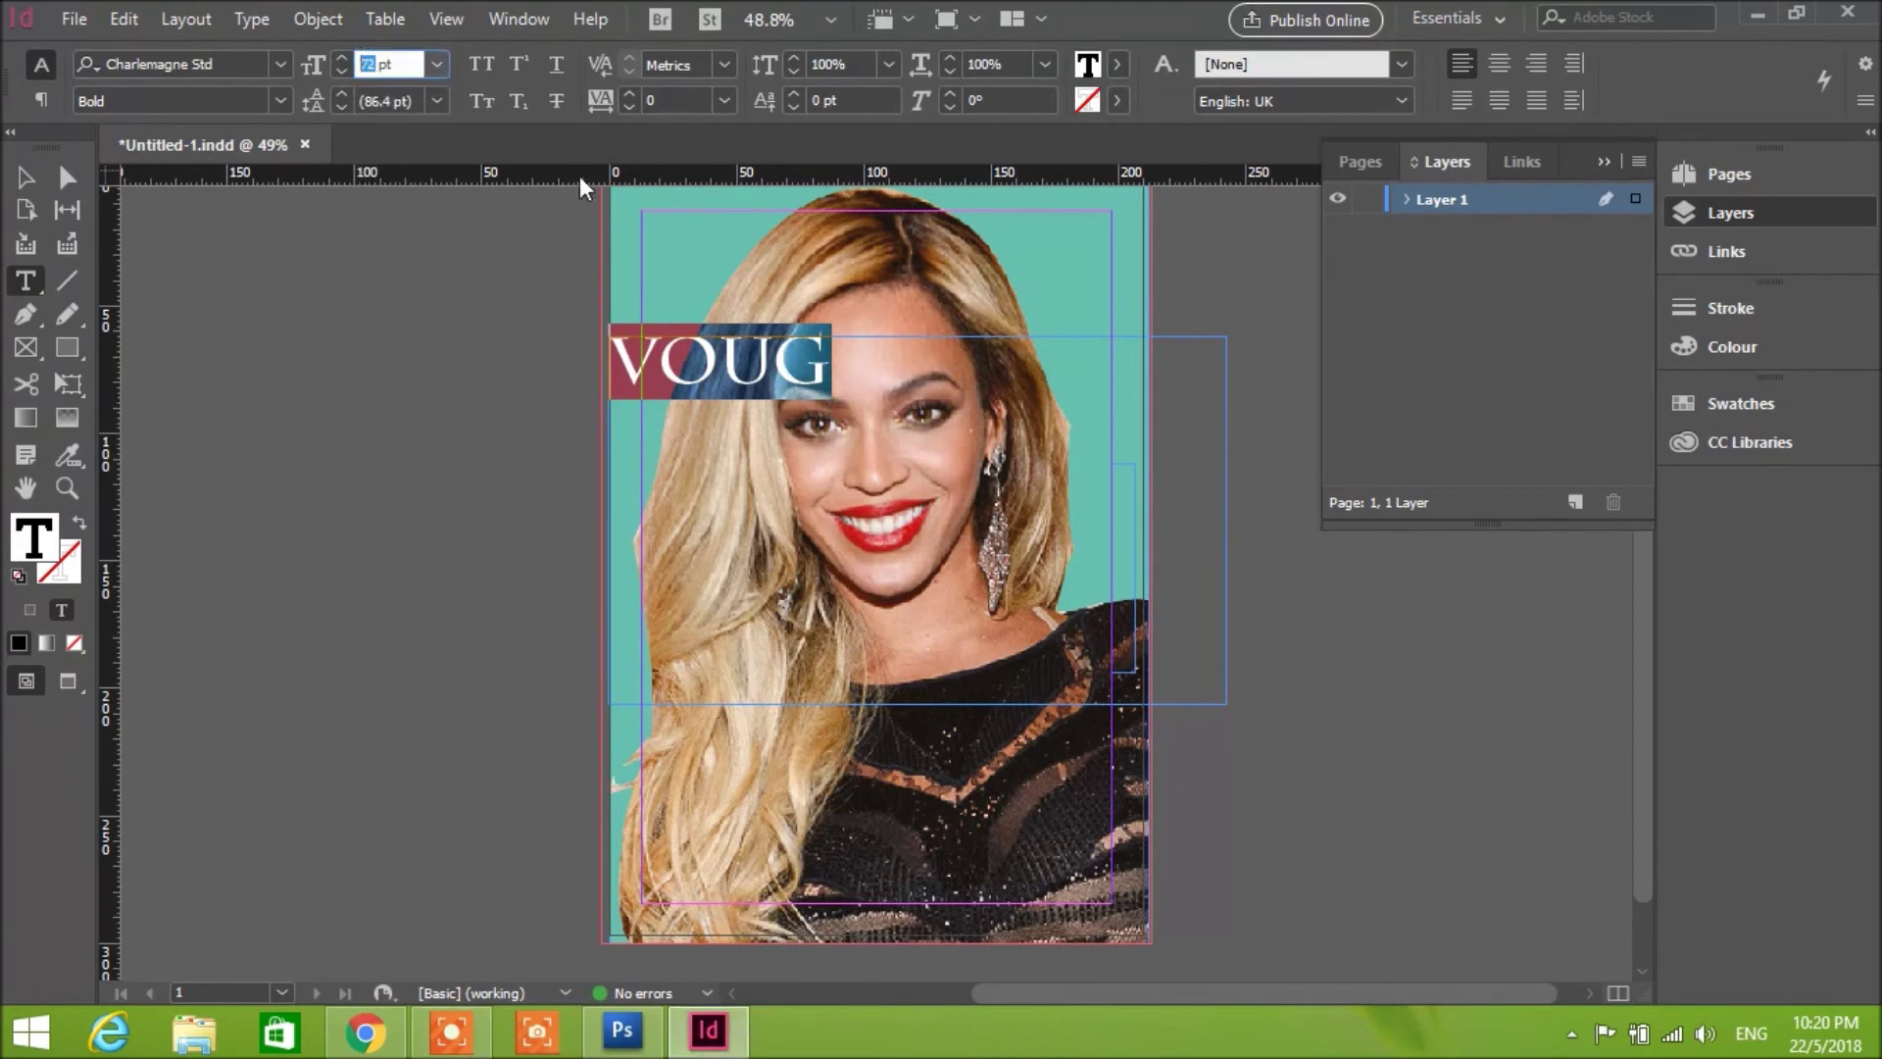
{"action": "type", "text": "1"}
{"action": "left_click", "coordinate": [834, 364]}
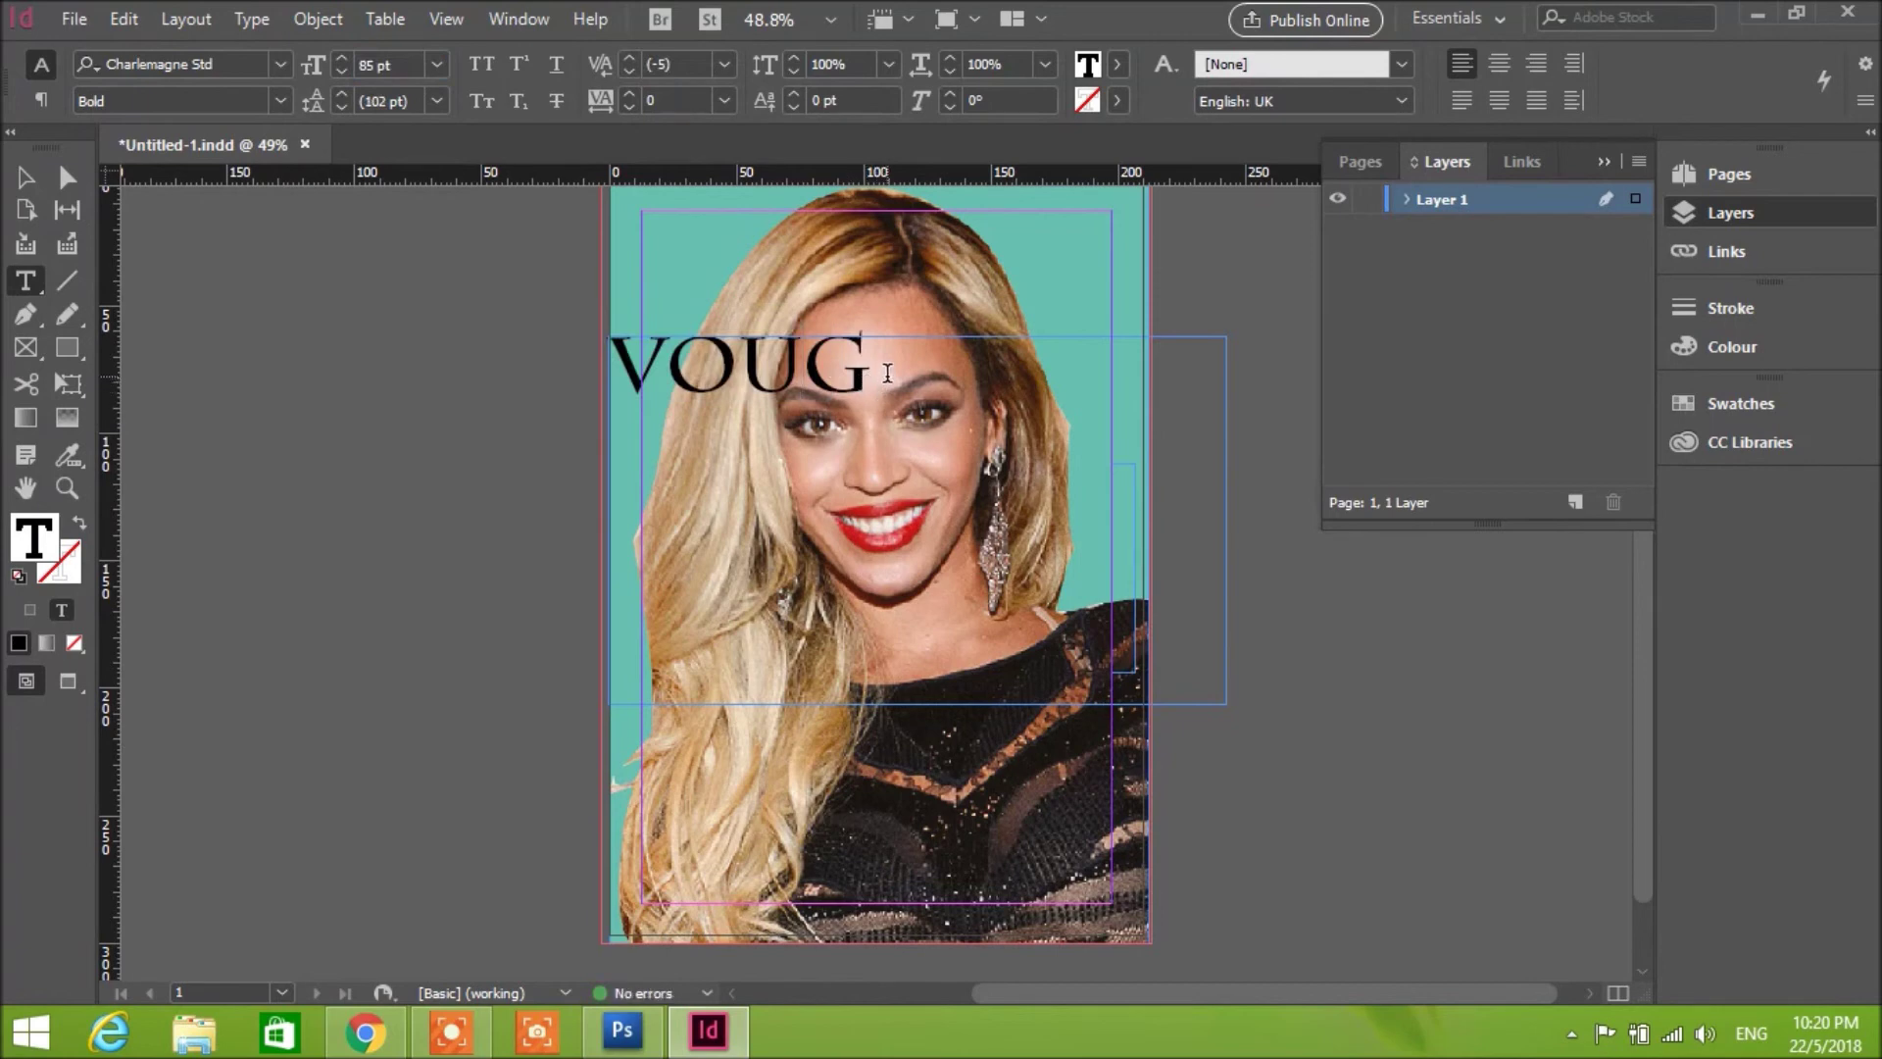
Step: Add the missing E to complete the title VOUGE
{"action": "left_click", "coordinate": [876, 367]}
{"action": "type", "text": "EE"}
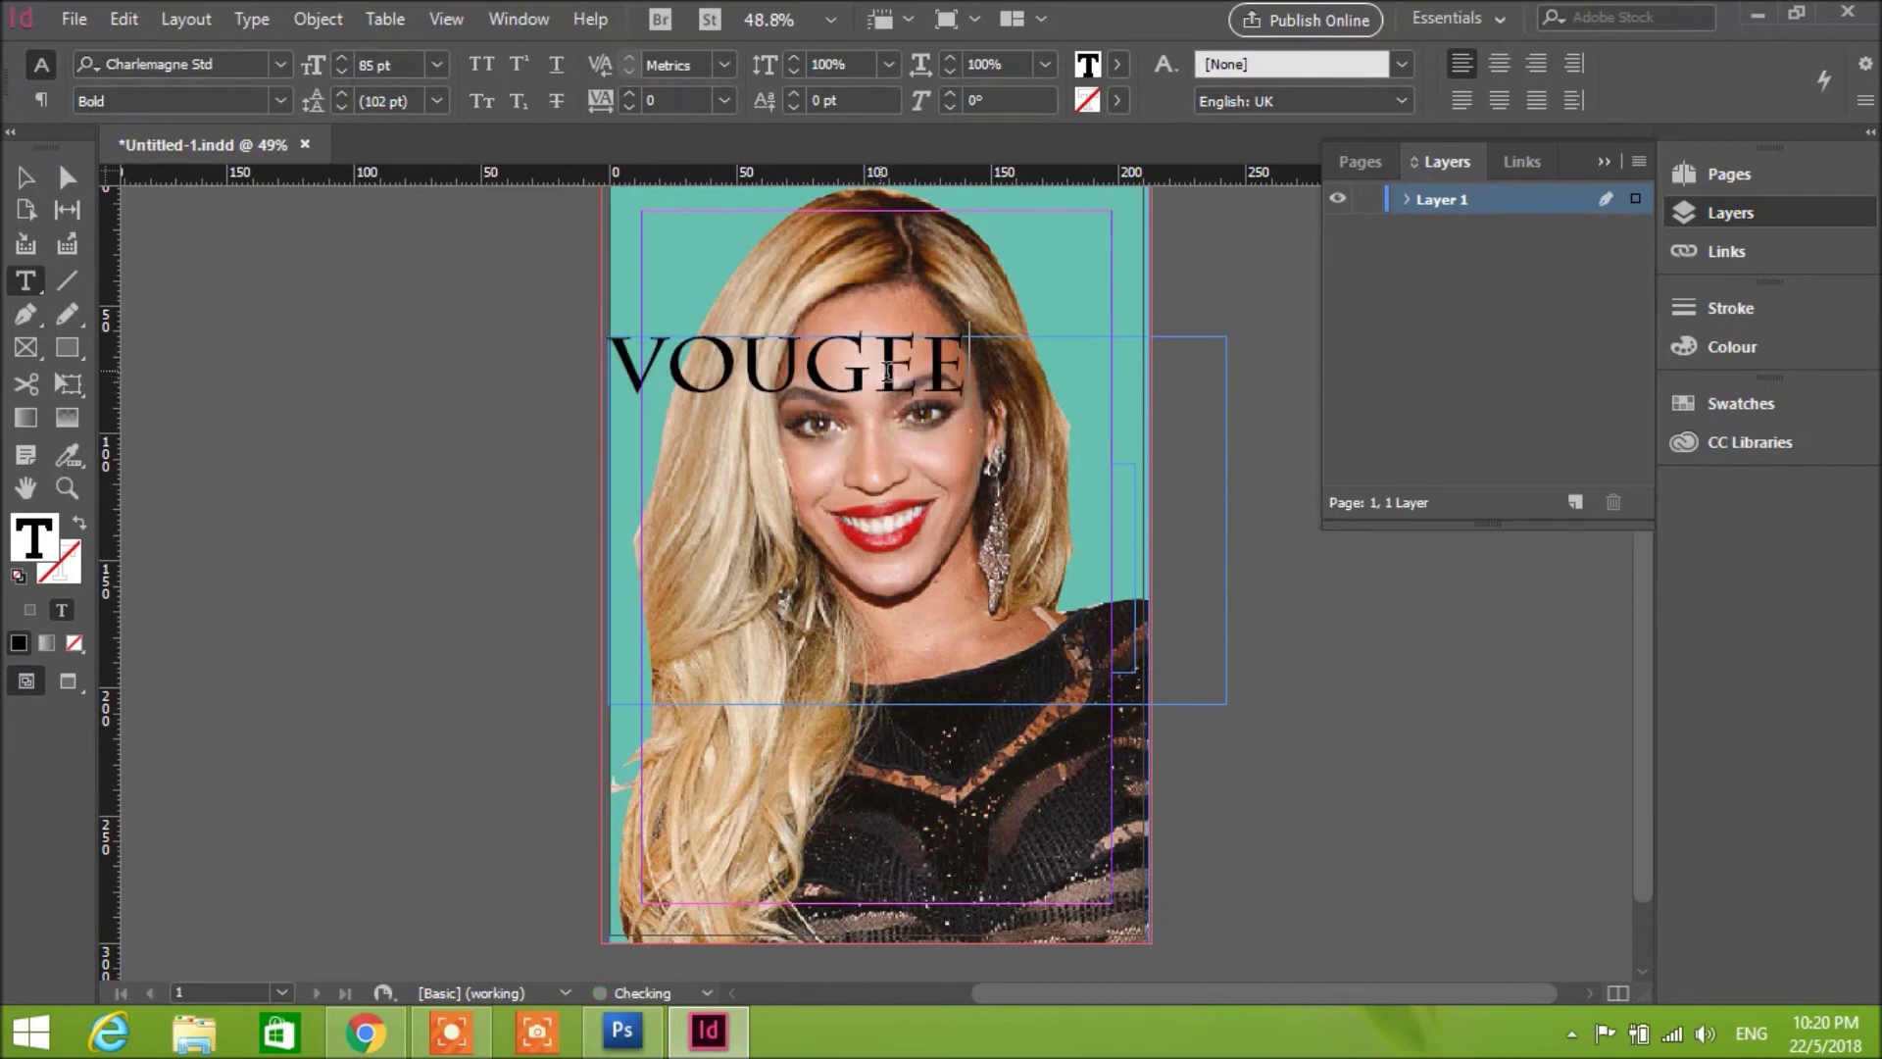
{"action": "key", "text": "BackSpace"}
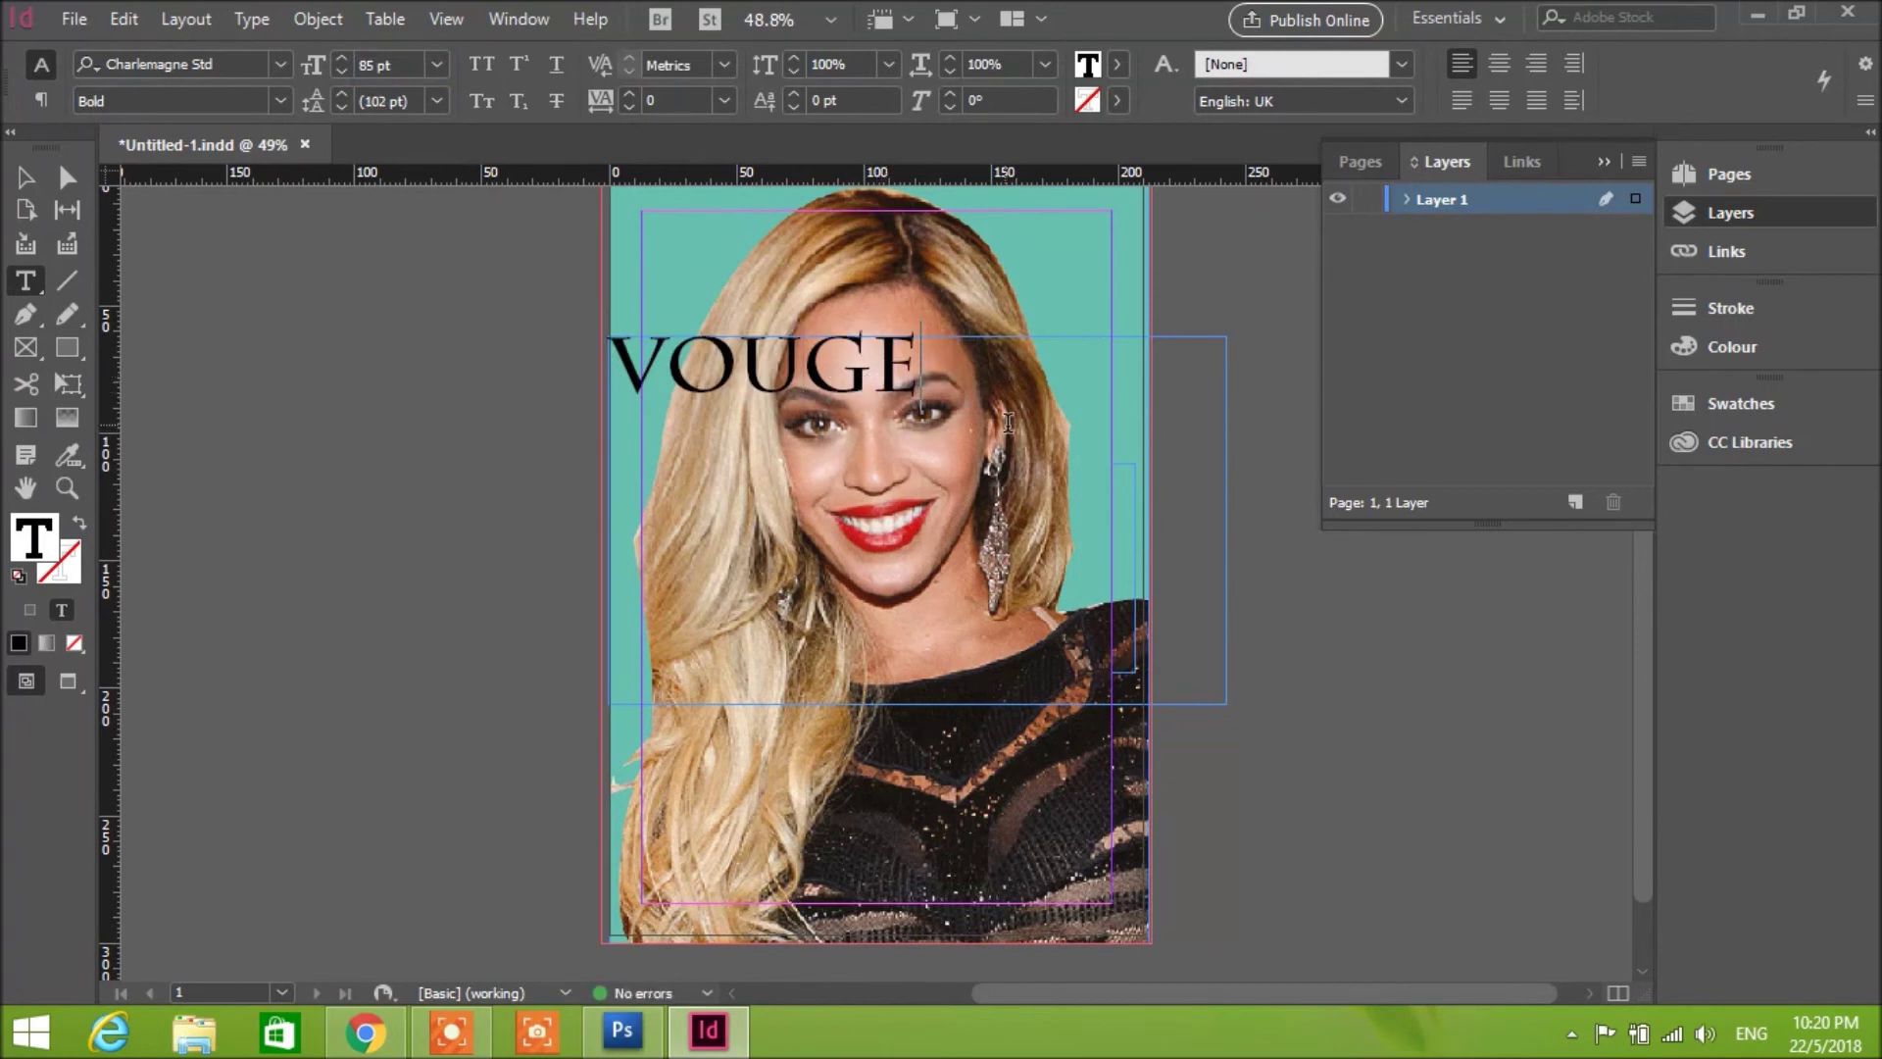
Step: Set the VOUGE title's font size to 97 pt and move its frame up to about X 32 mm, Y 24 mm
{"action": "left_click_drag", "start_coordinate": [933, 381], "coordinate": [614, 365]}
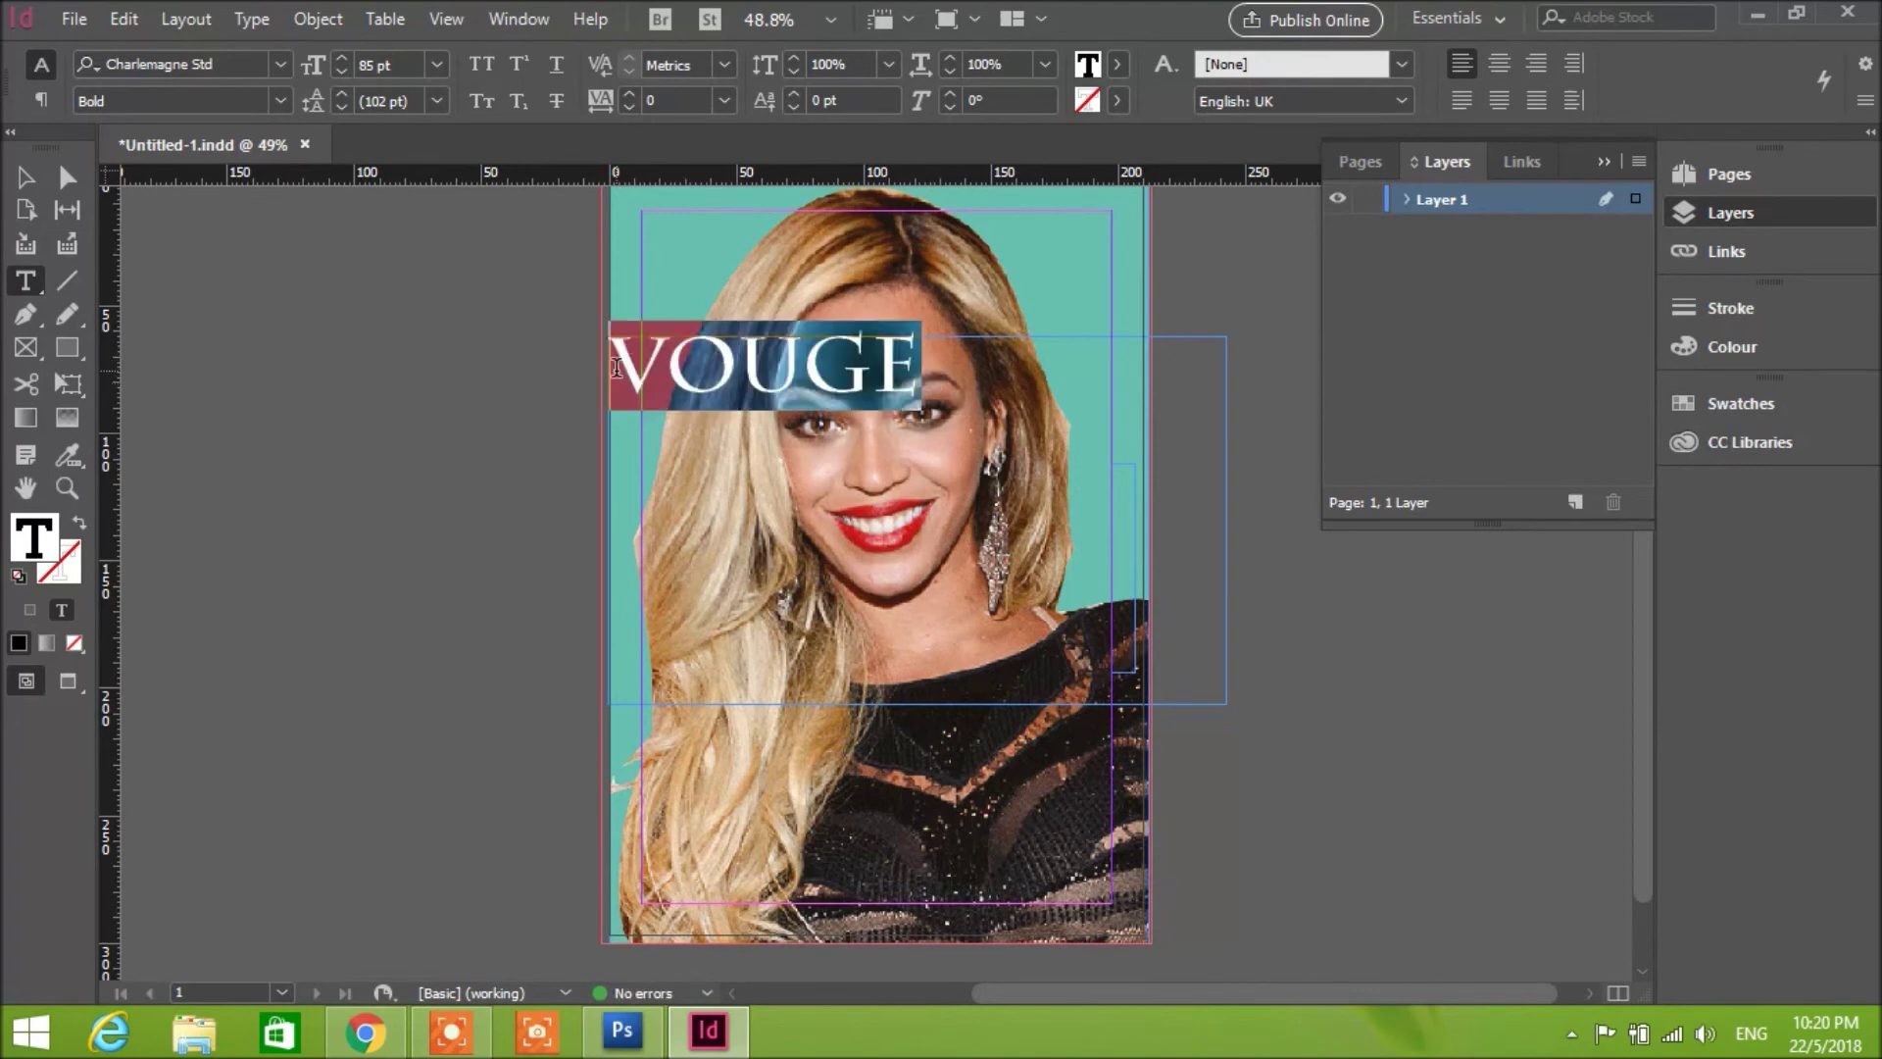
{"action": "left_click", "coordinate": [369, 61]}
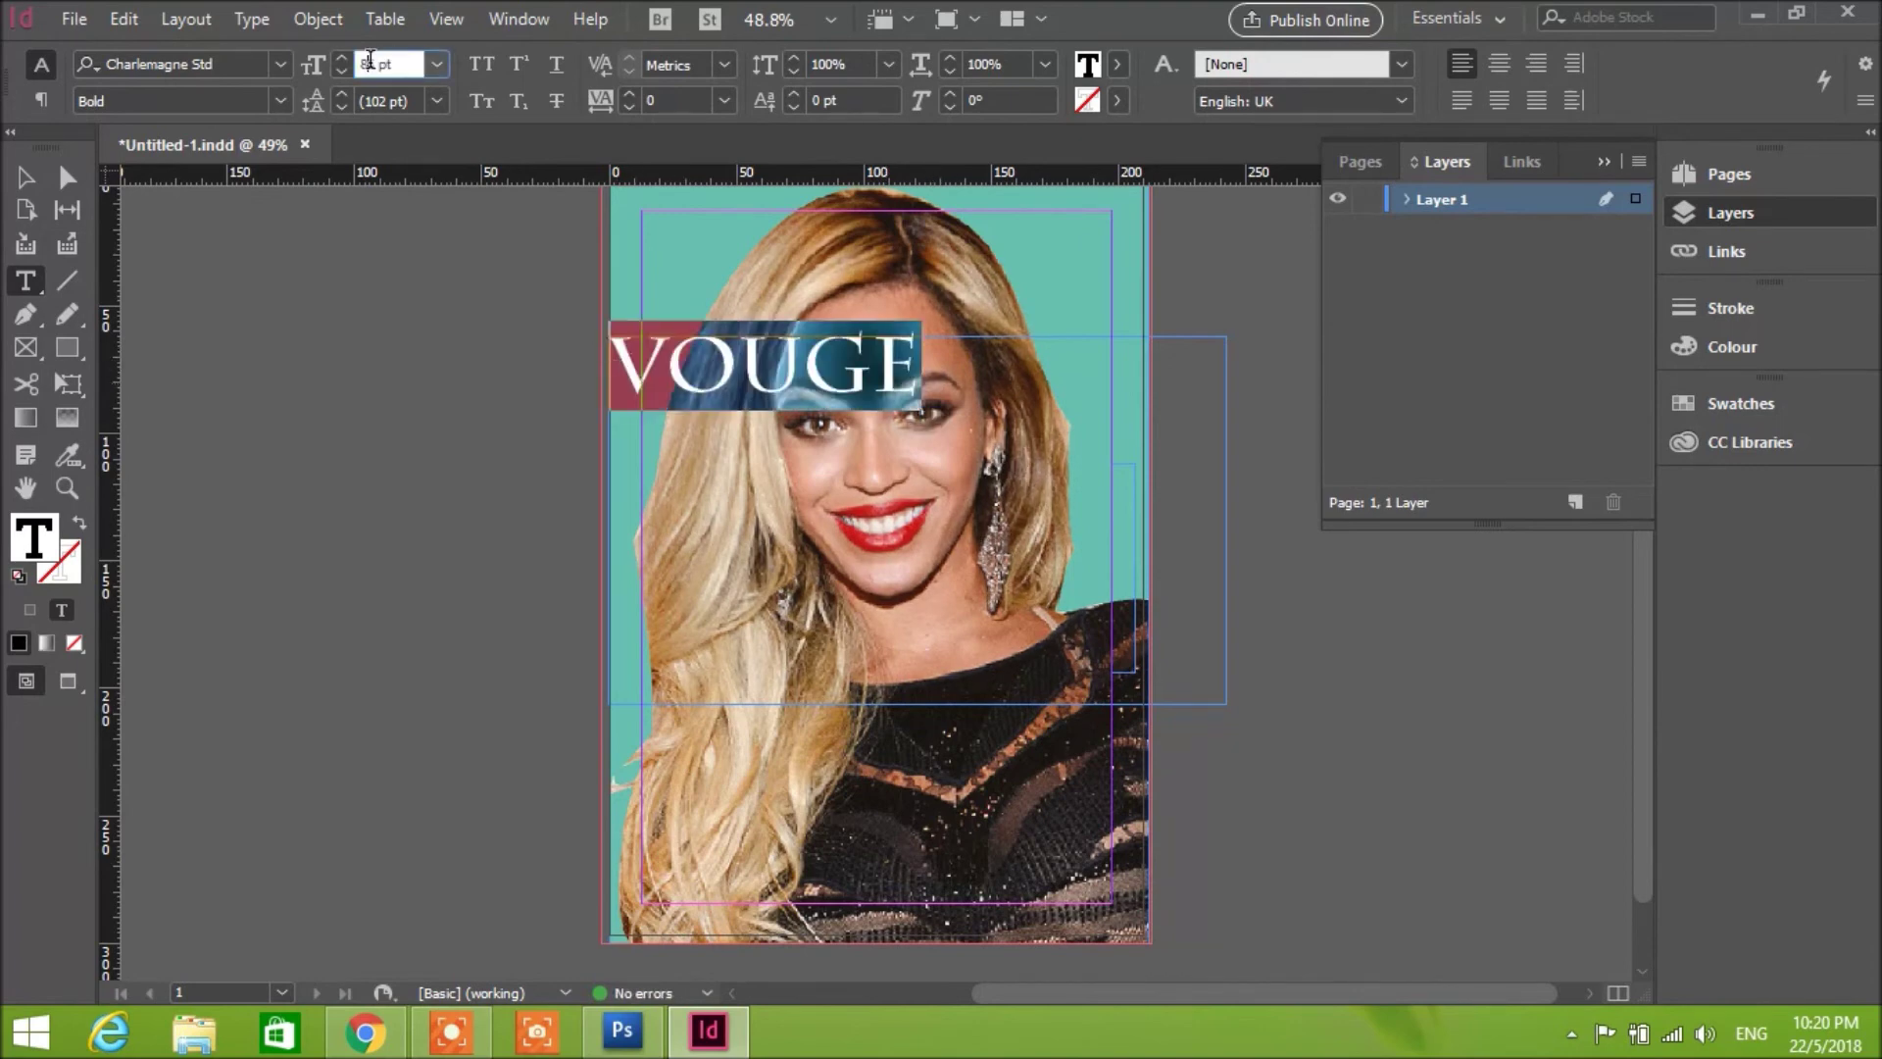
{"action": "type", "text": "97"}
{"action": "left_click", "coordinate": [1008, 391]}
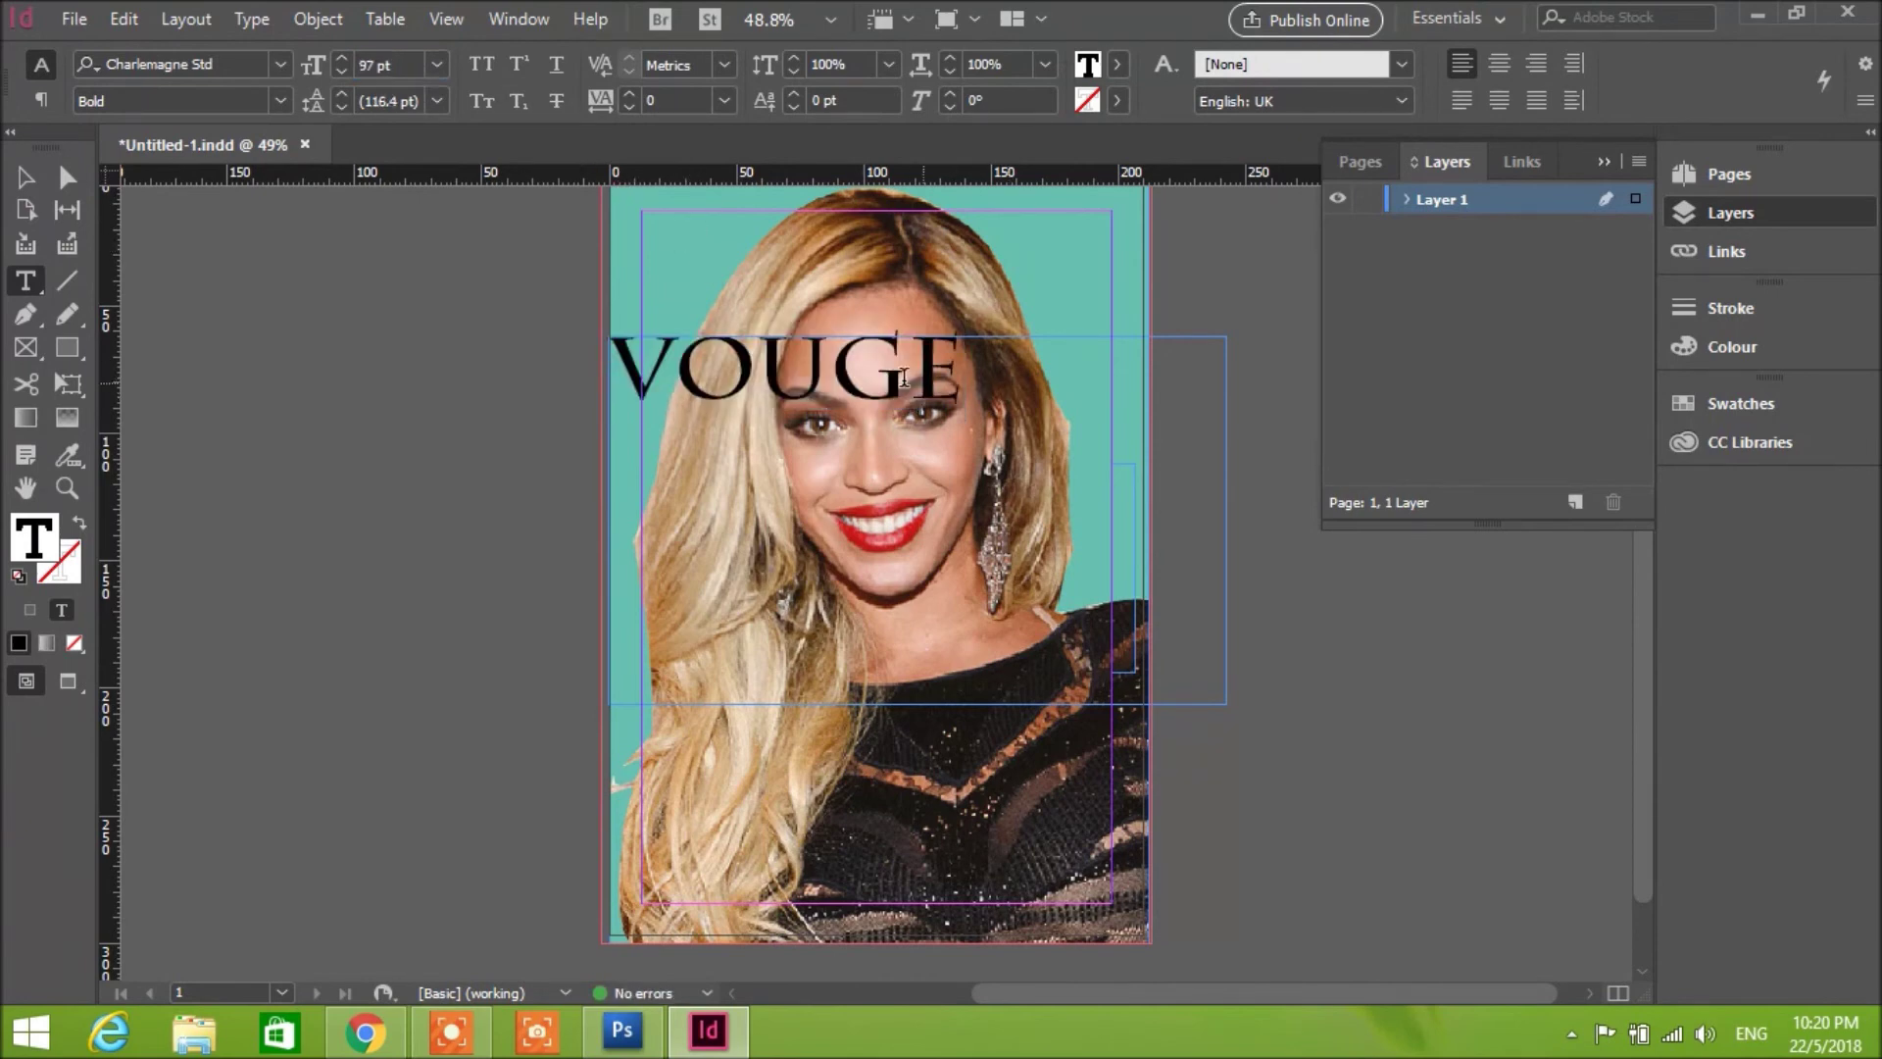
{"action": "left_click", "coordinate": [28, 181]}
{"action": "left_click_drag", "start_coordinate": [929, 394], "coordinate": [983, 289]}
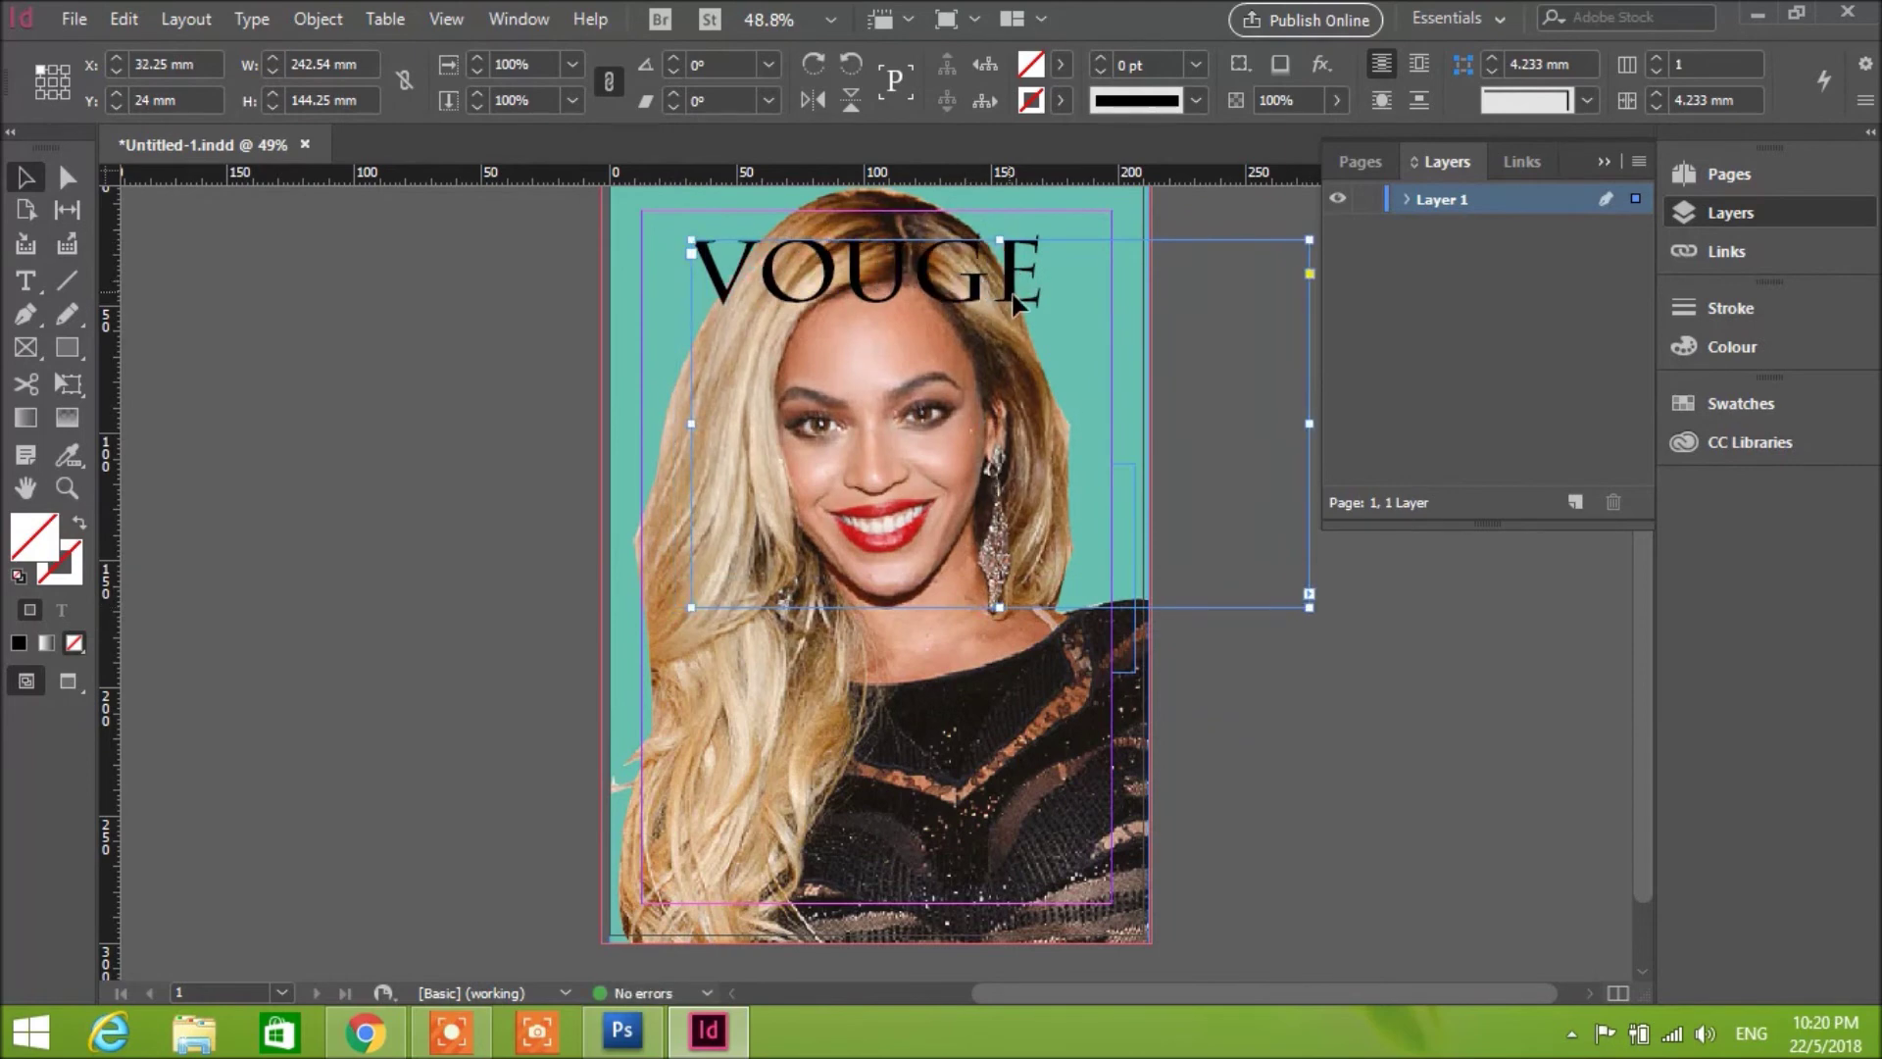
Step: Try applying Transform Again to the title frame and stretching it toward the page's upper-left corner, and undo the changes
{"action": "right_click", "coordinate": [770, 255]}
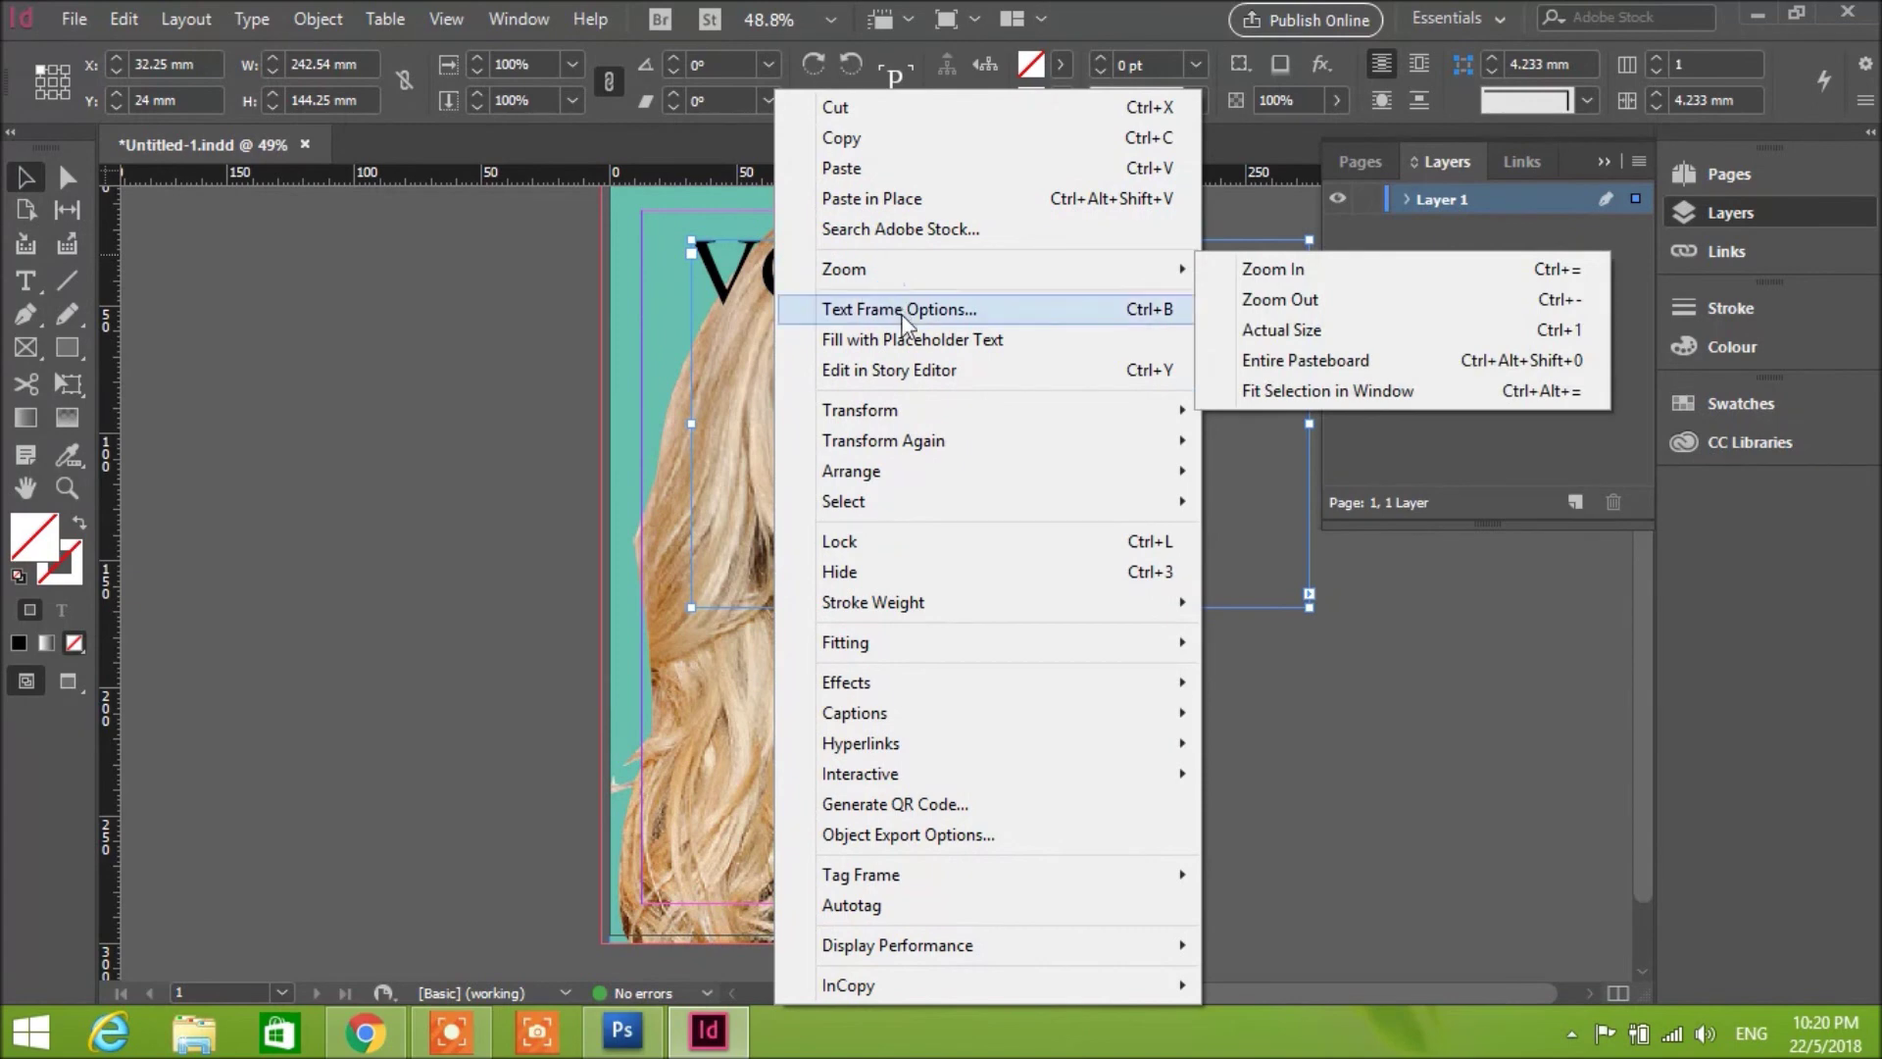
{"action": "mouse_move", "coordinate": [920, 415]}
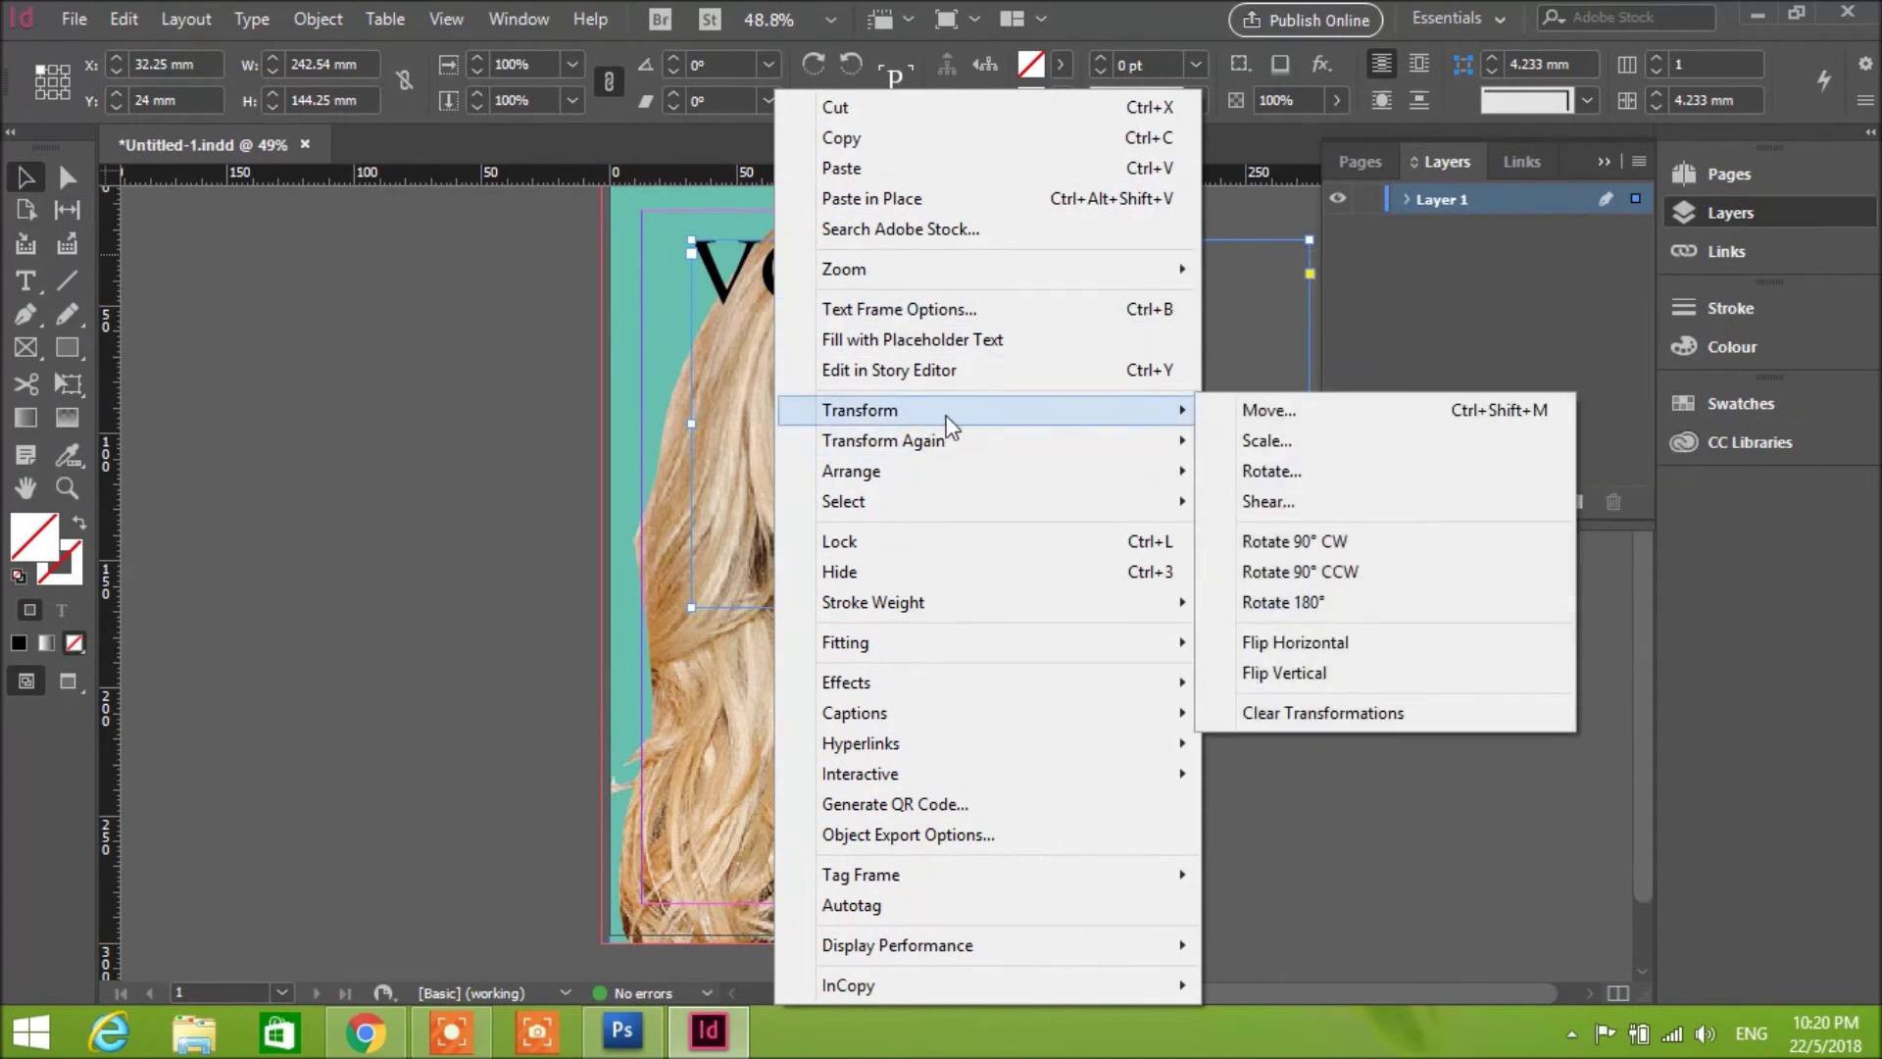
{"action": "left_click", "coordinate": [1294, 541]}
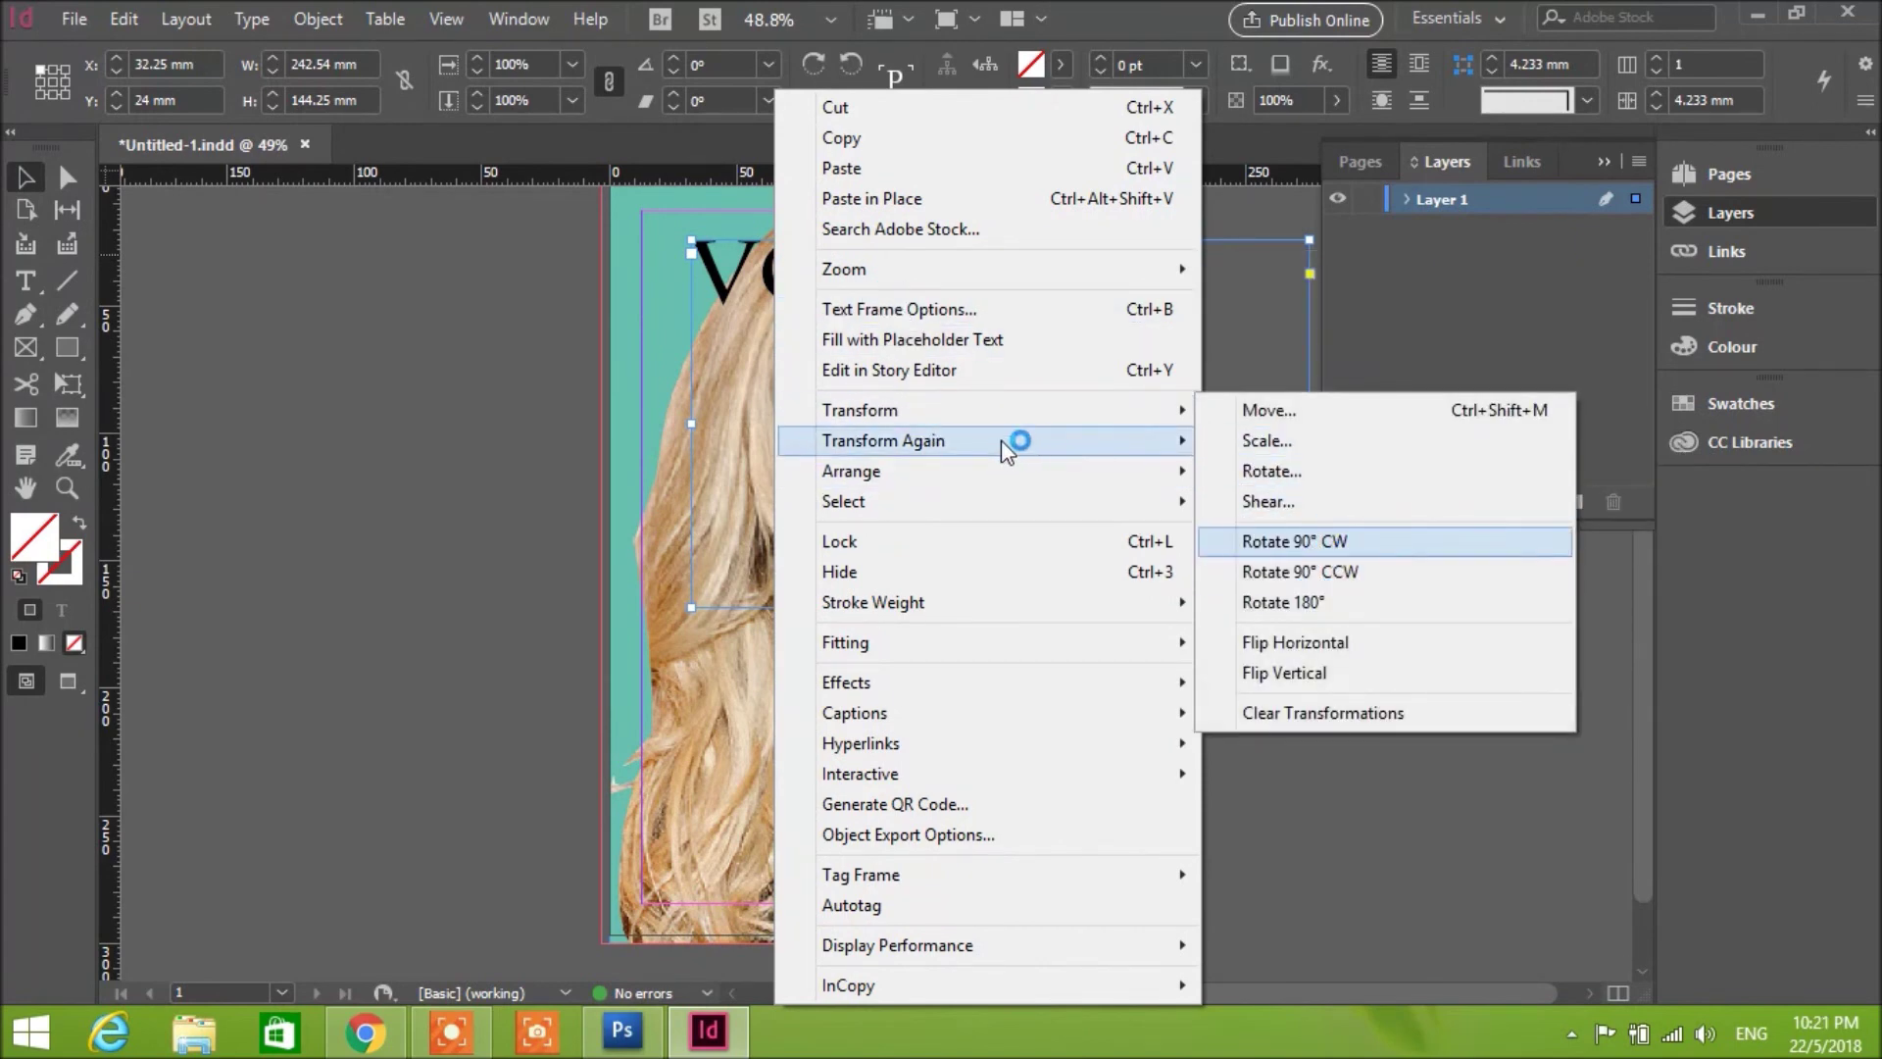
{"action": "mouse_move", "coordinate": [1002, 439]}
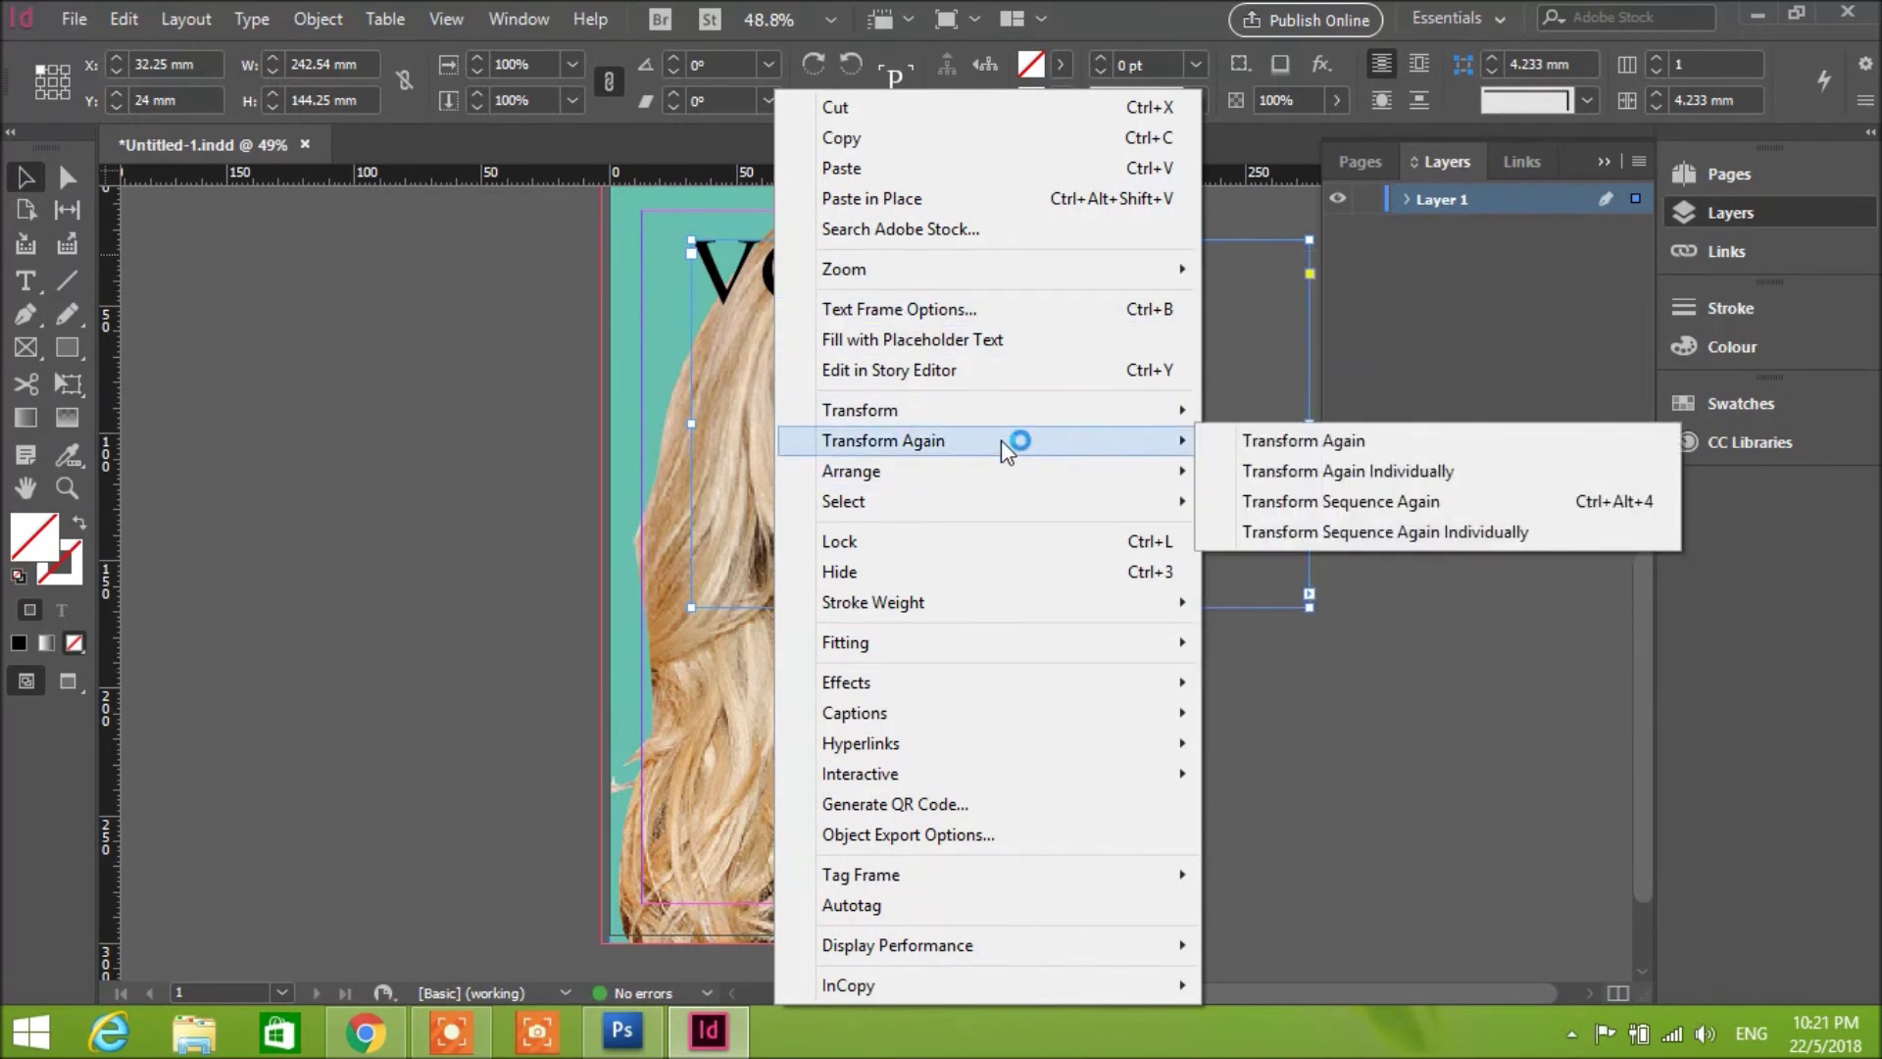
{"action": "left_click", "coordinate": [1333, 443]}
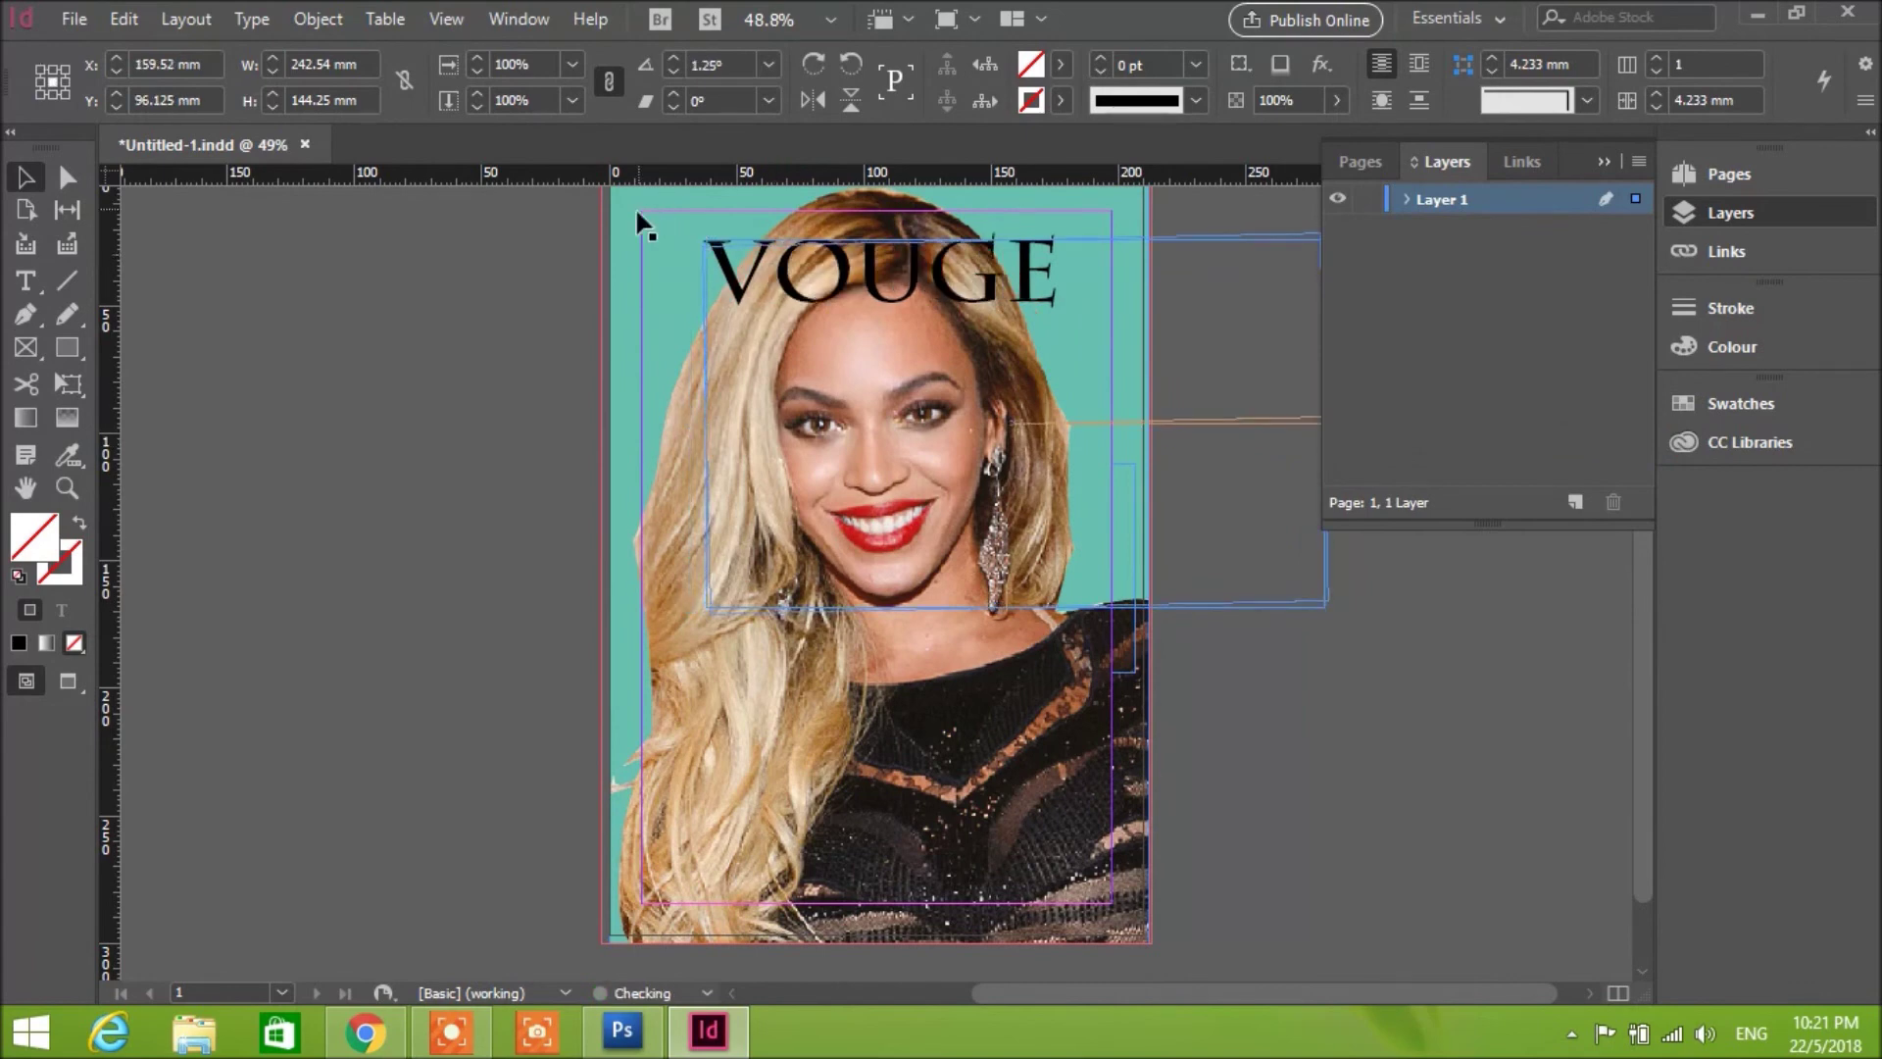
{"action": "left_click_drag", "start_coordinate": [695, 244], "coordinate": [625, 191]}
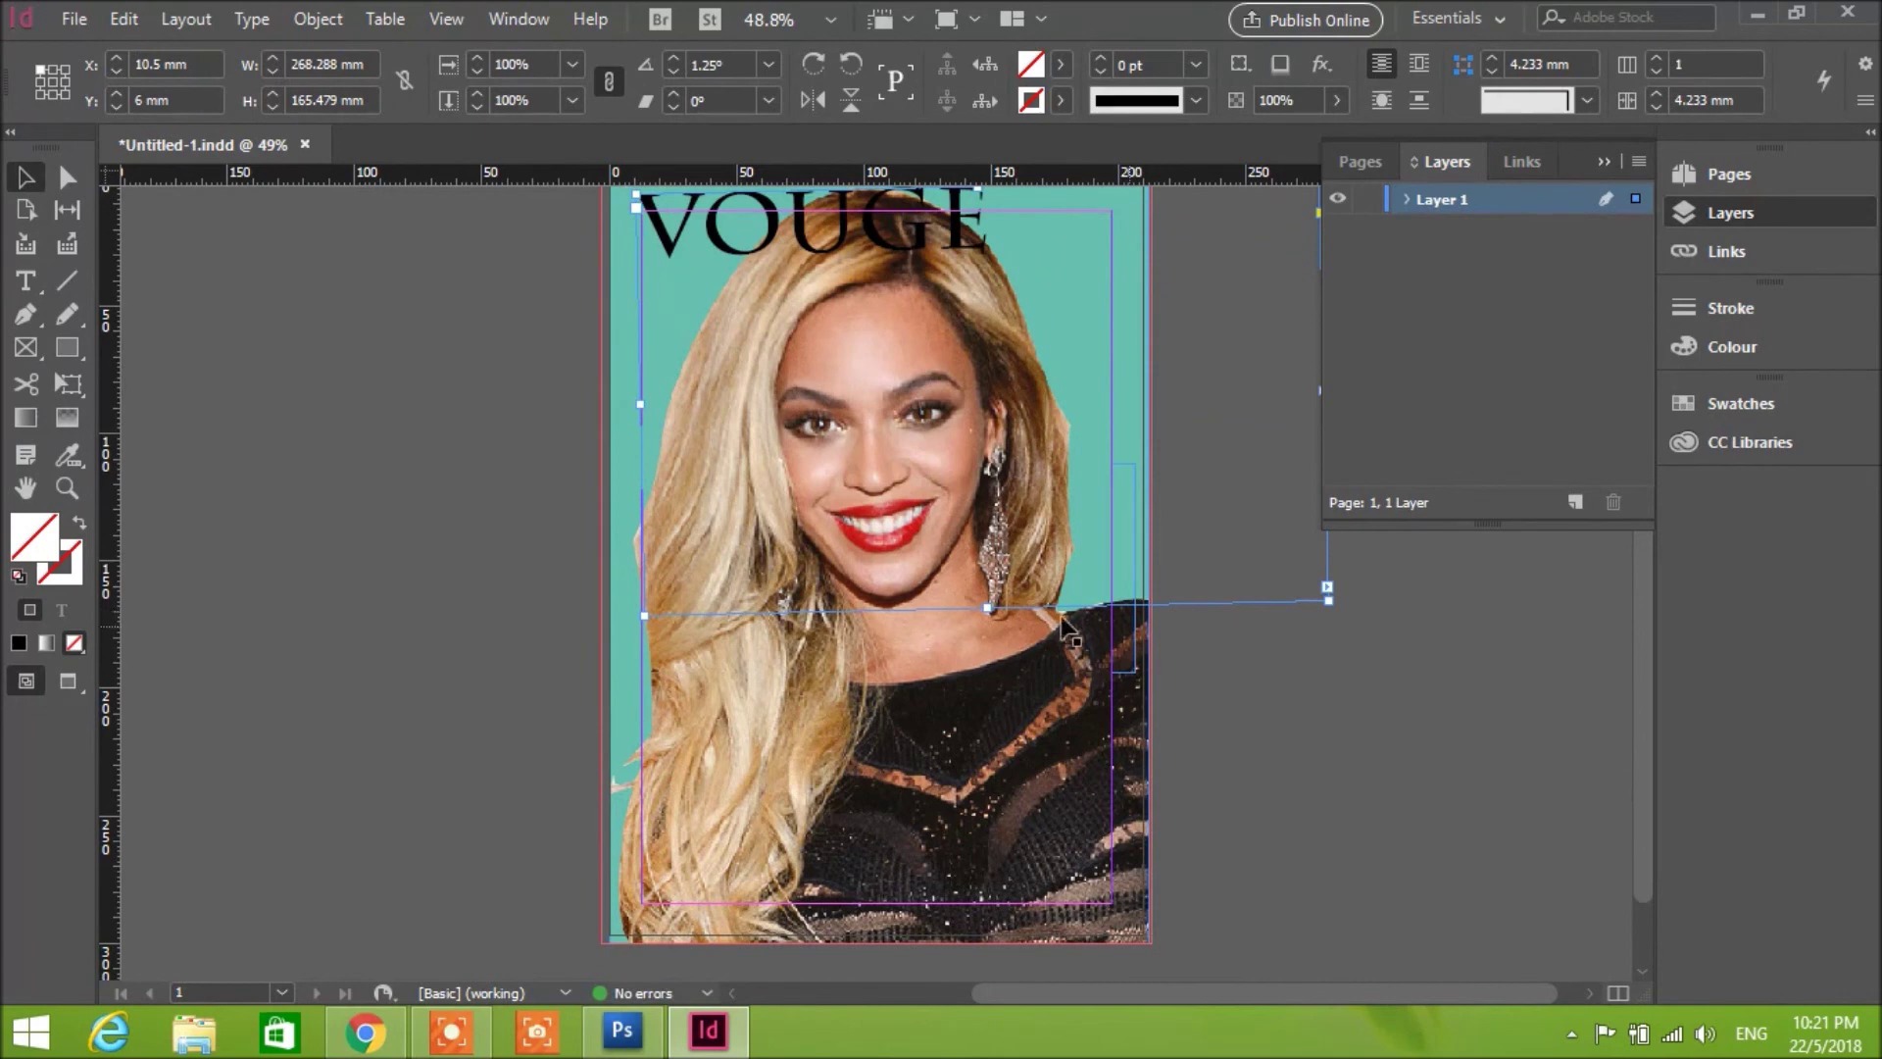
{"action": "key", "text": "ctrl+z"}
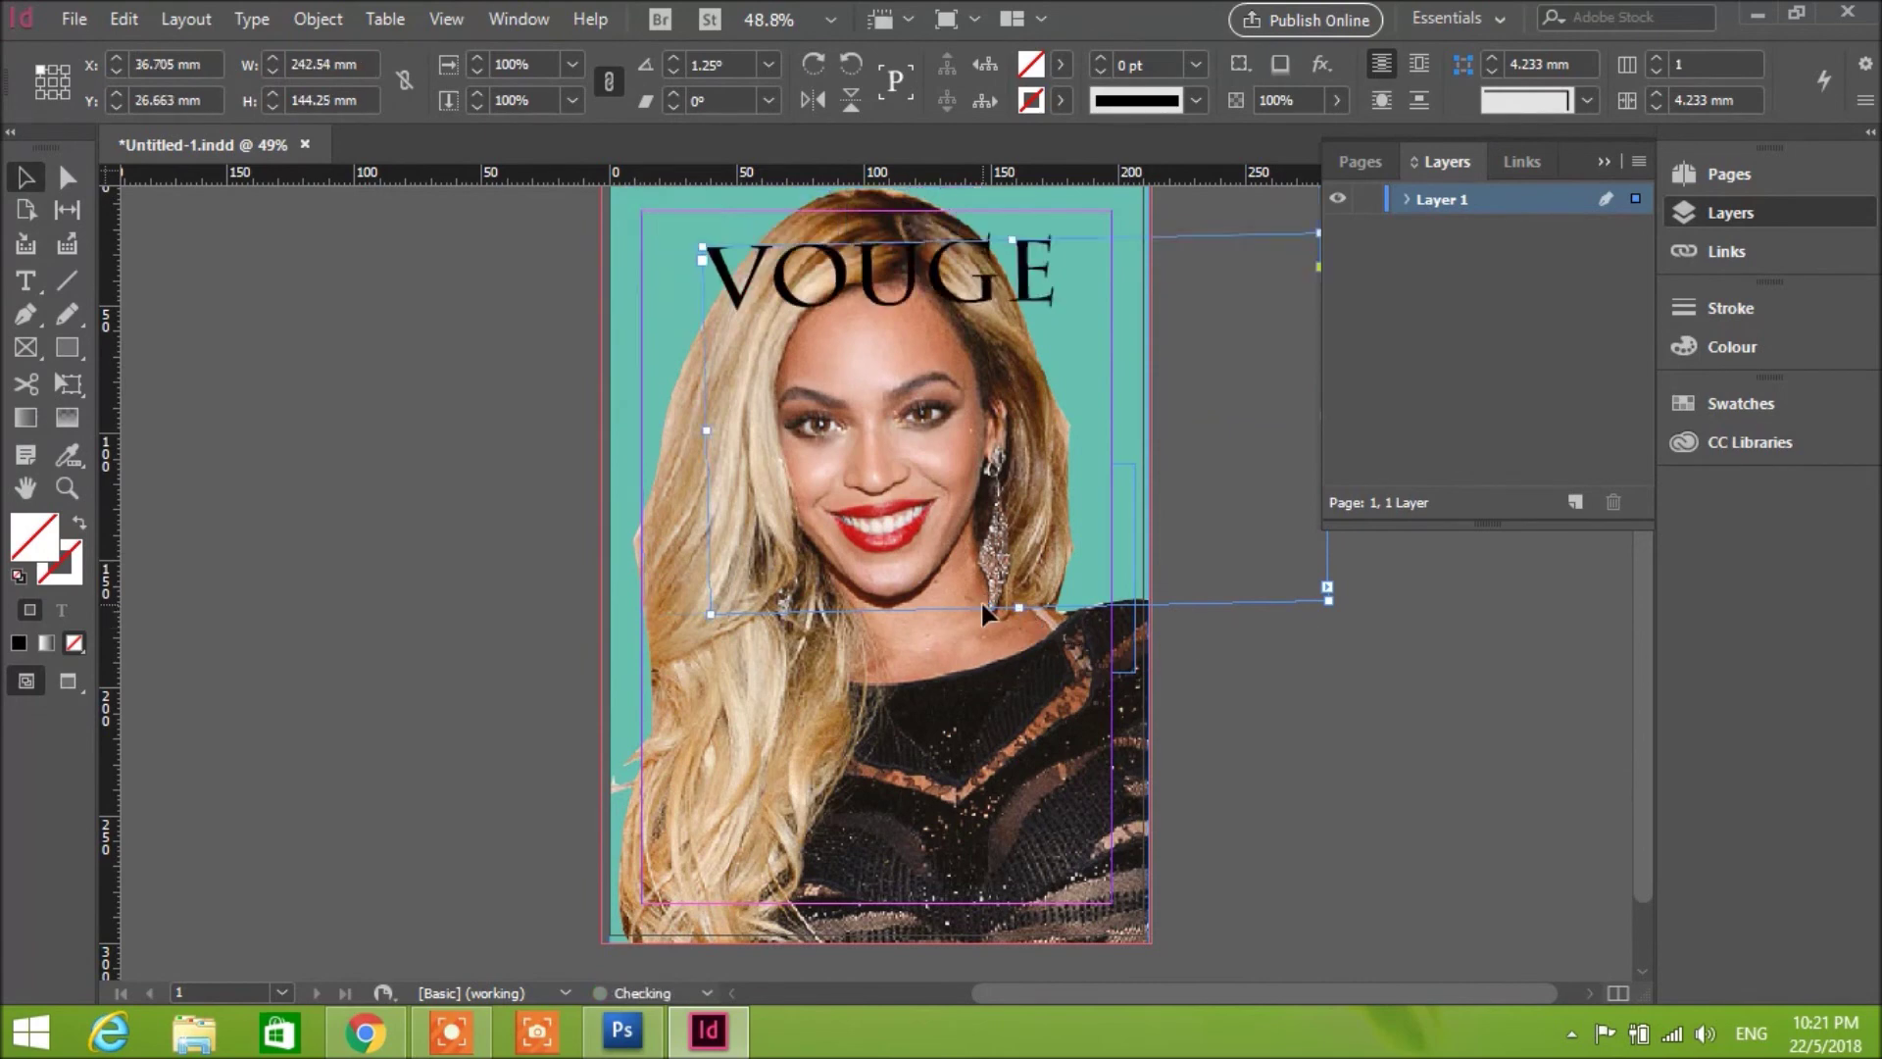
{"action": "key", "text": "ctrl+z"}
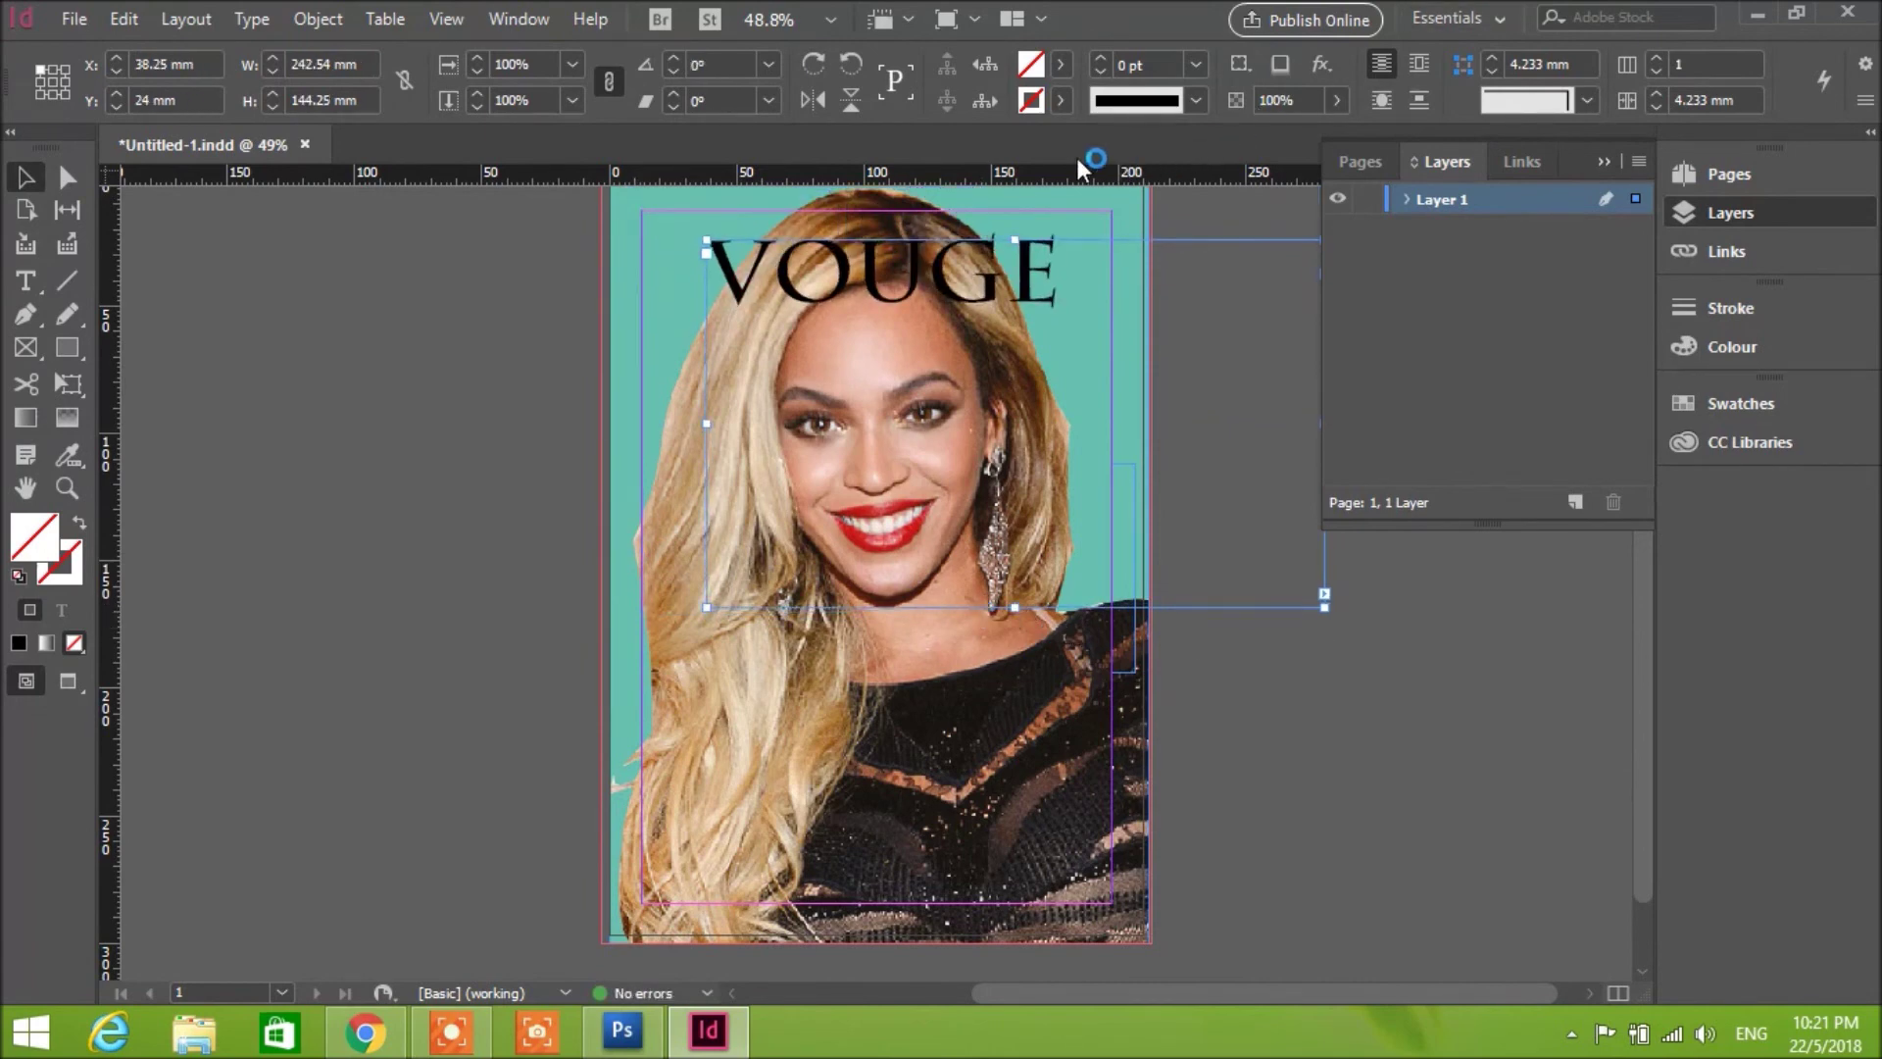
Step: Set the title frame's text wrap to the bounding box and stretch the frame to the page's left edge, about 281 by 157 mm
{"action": "left_click", "coordinate": [1418, 66]}
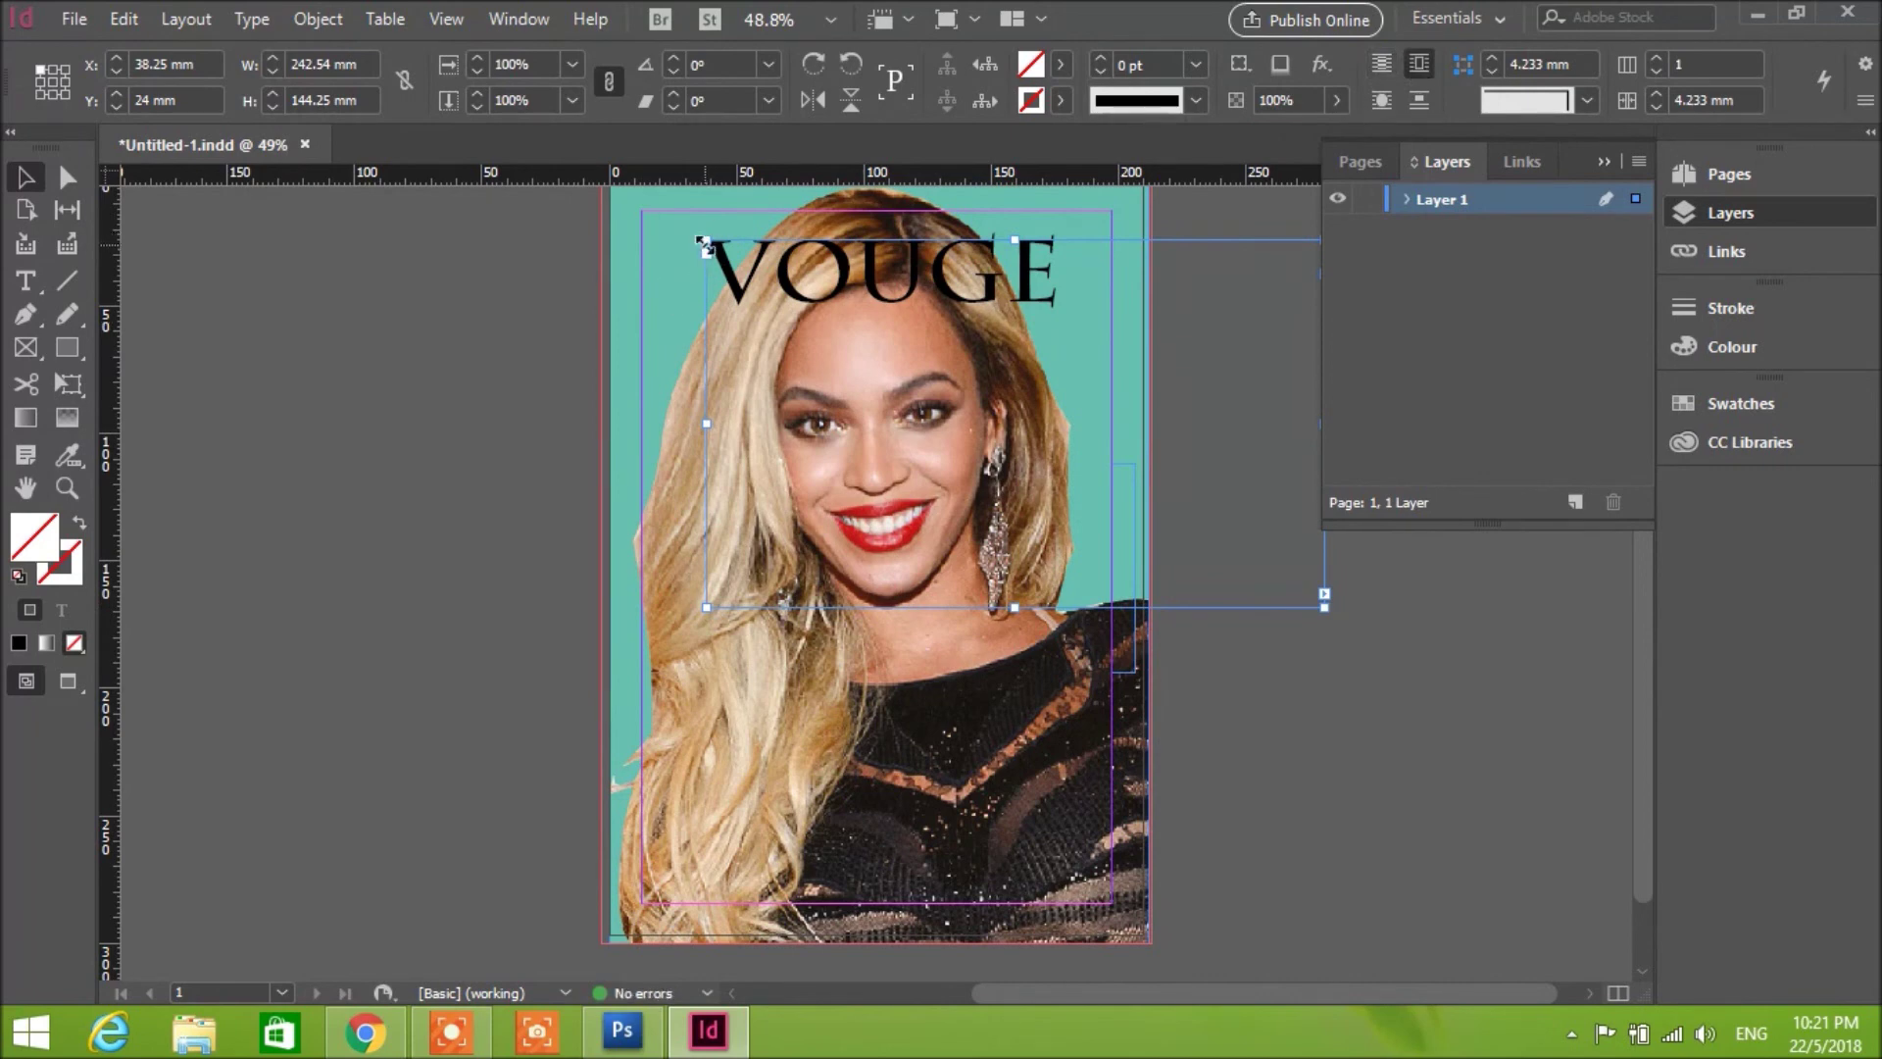
{"action": "left_click_drag", "start_coordinate": [707, 242], "coordinate": [608, 208]}
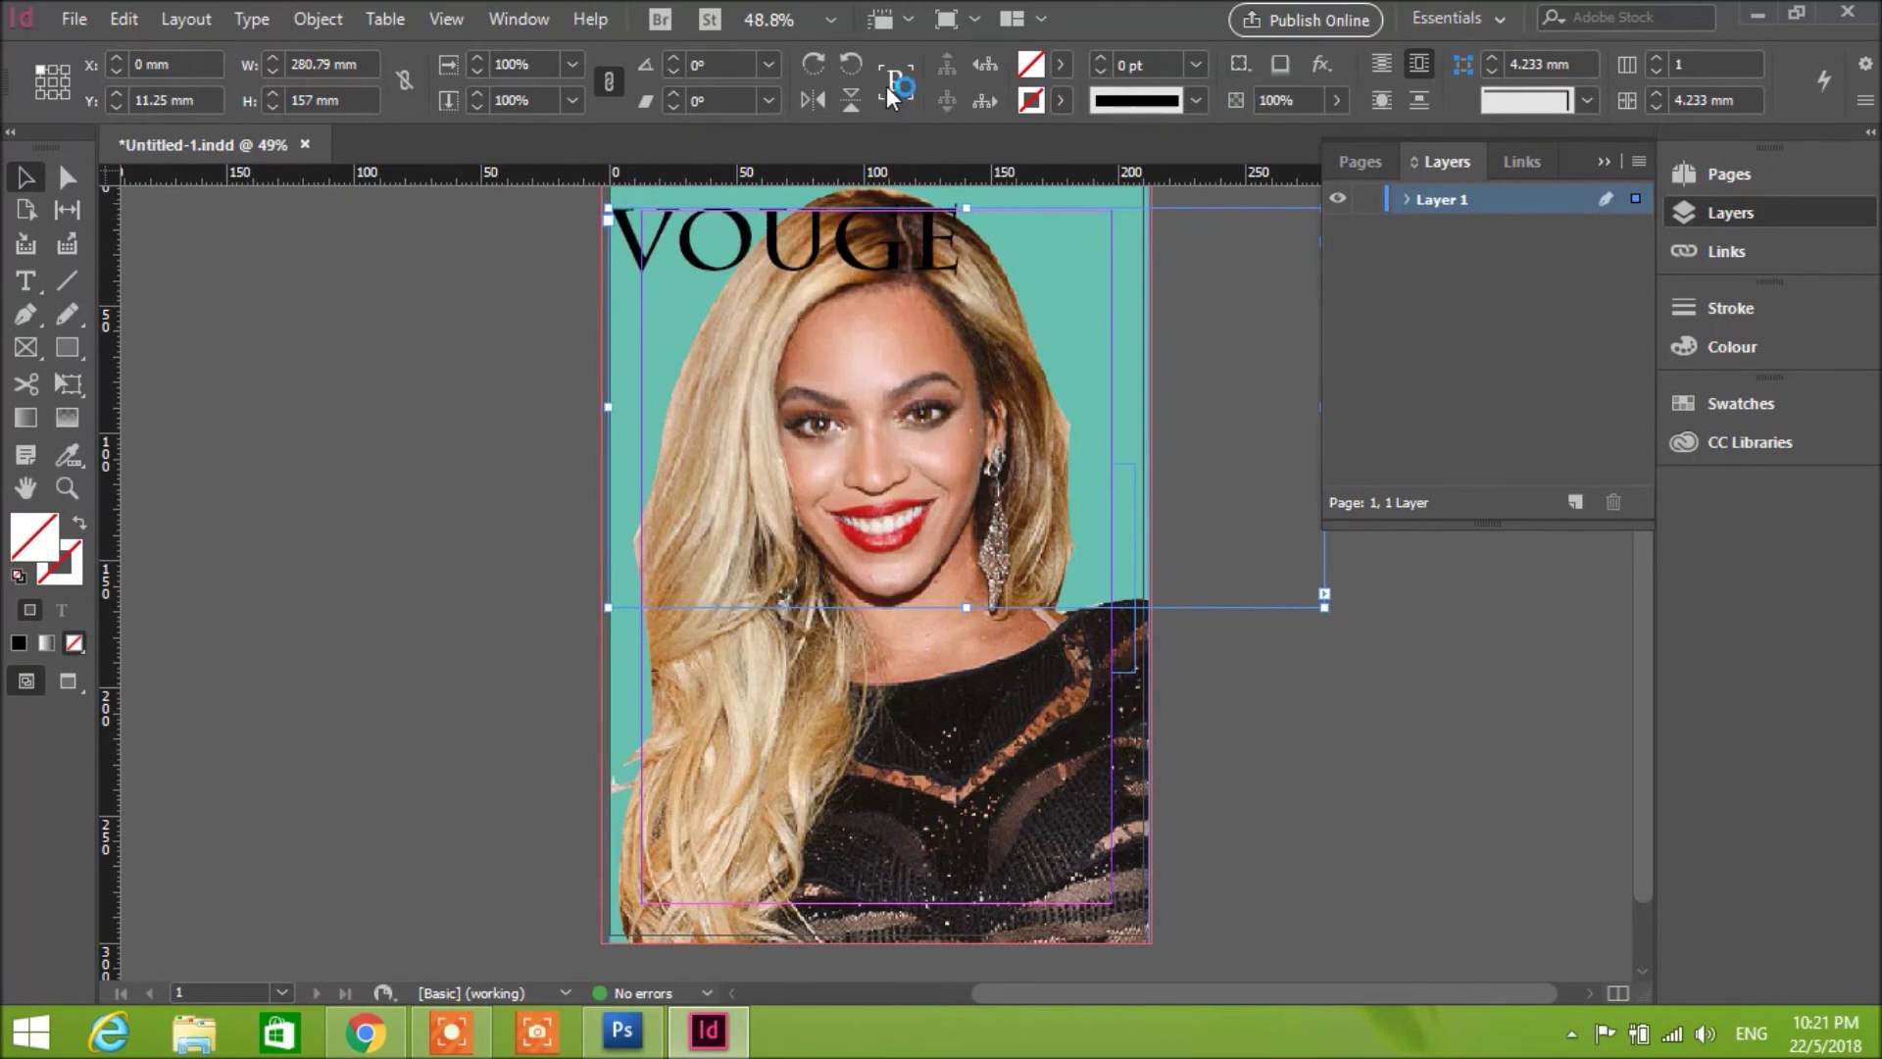
Step: Select the whole VOUGE title and increase its font size to 138 pt
{"action": "left_click", "coordinate": [26, 282]}
{"action": "left_click", "coordinate": [897, 235]}
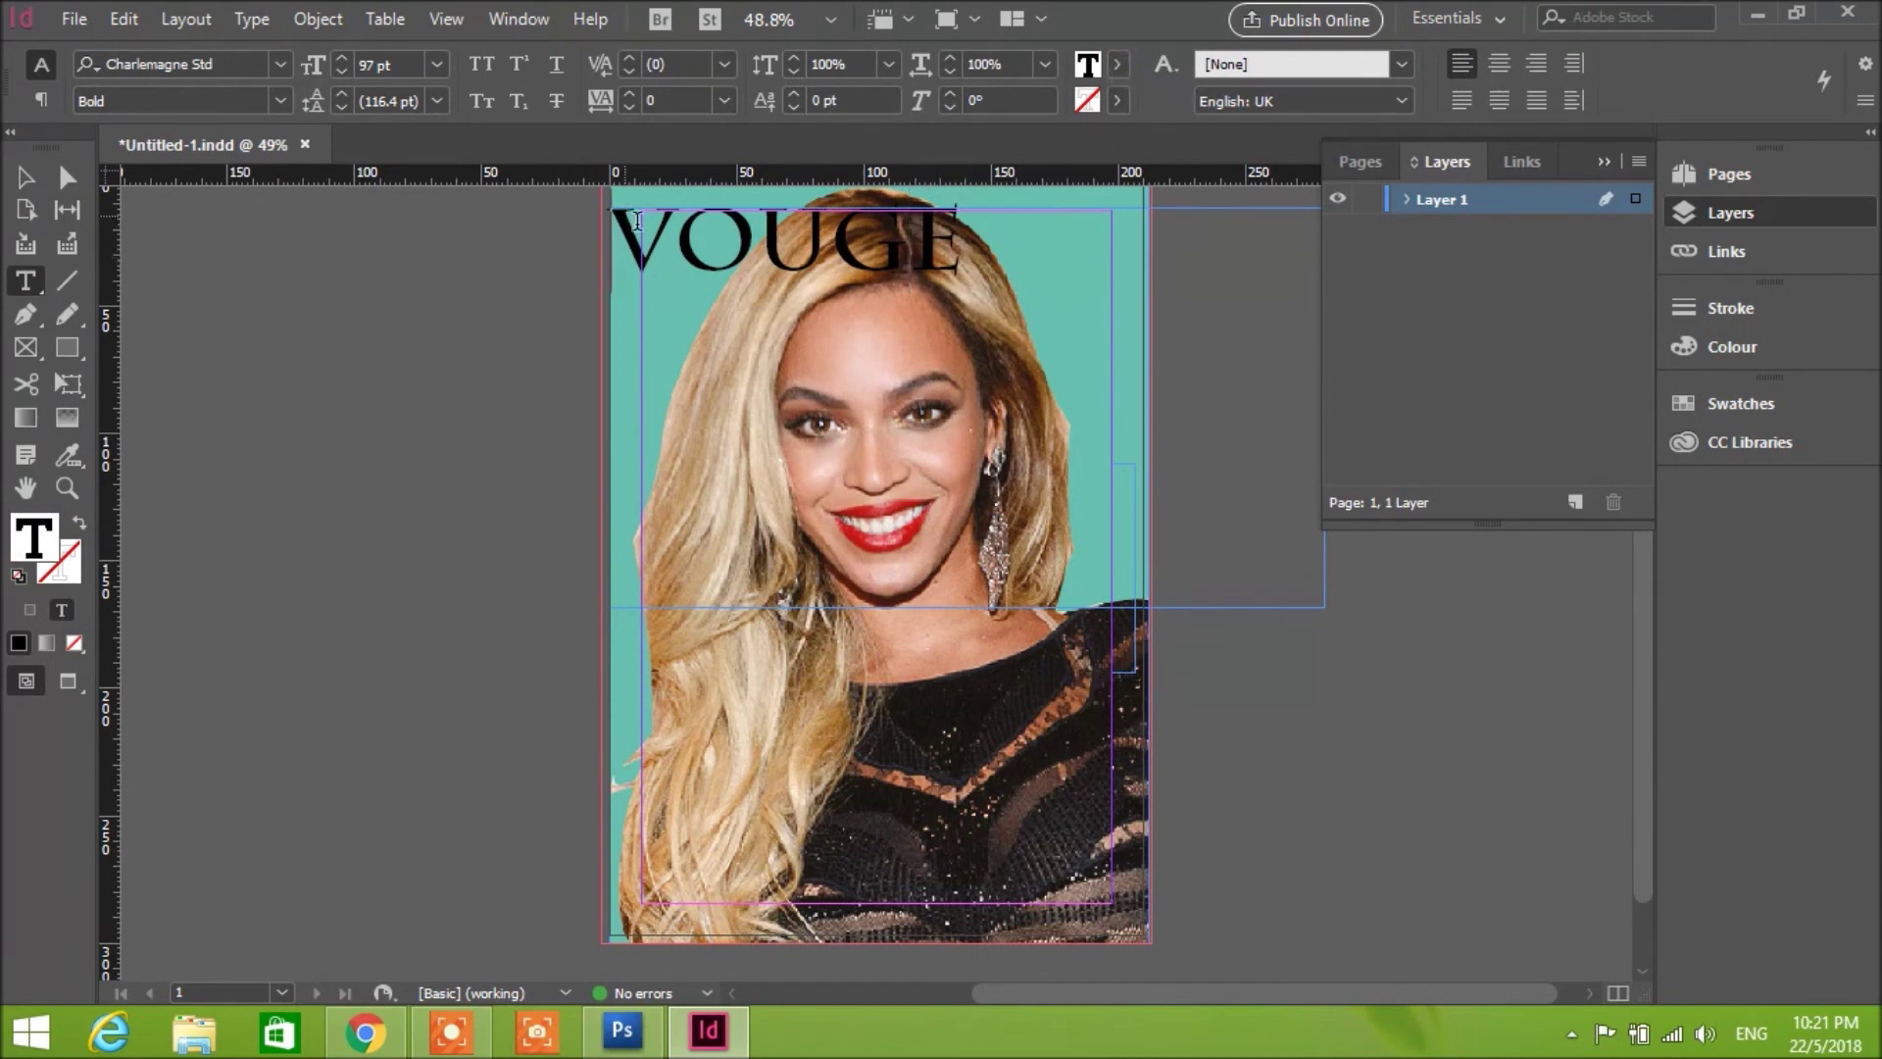
{"action": "left_click_drag", "start_coordinate": [637, 221], "coordinate": [1024, 280]}
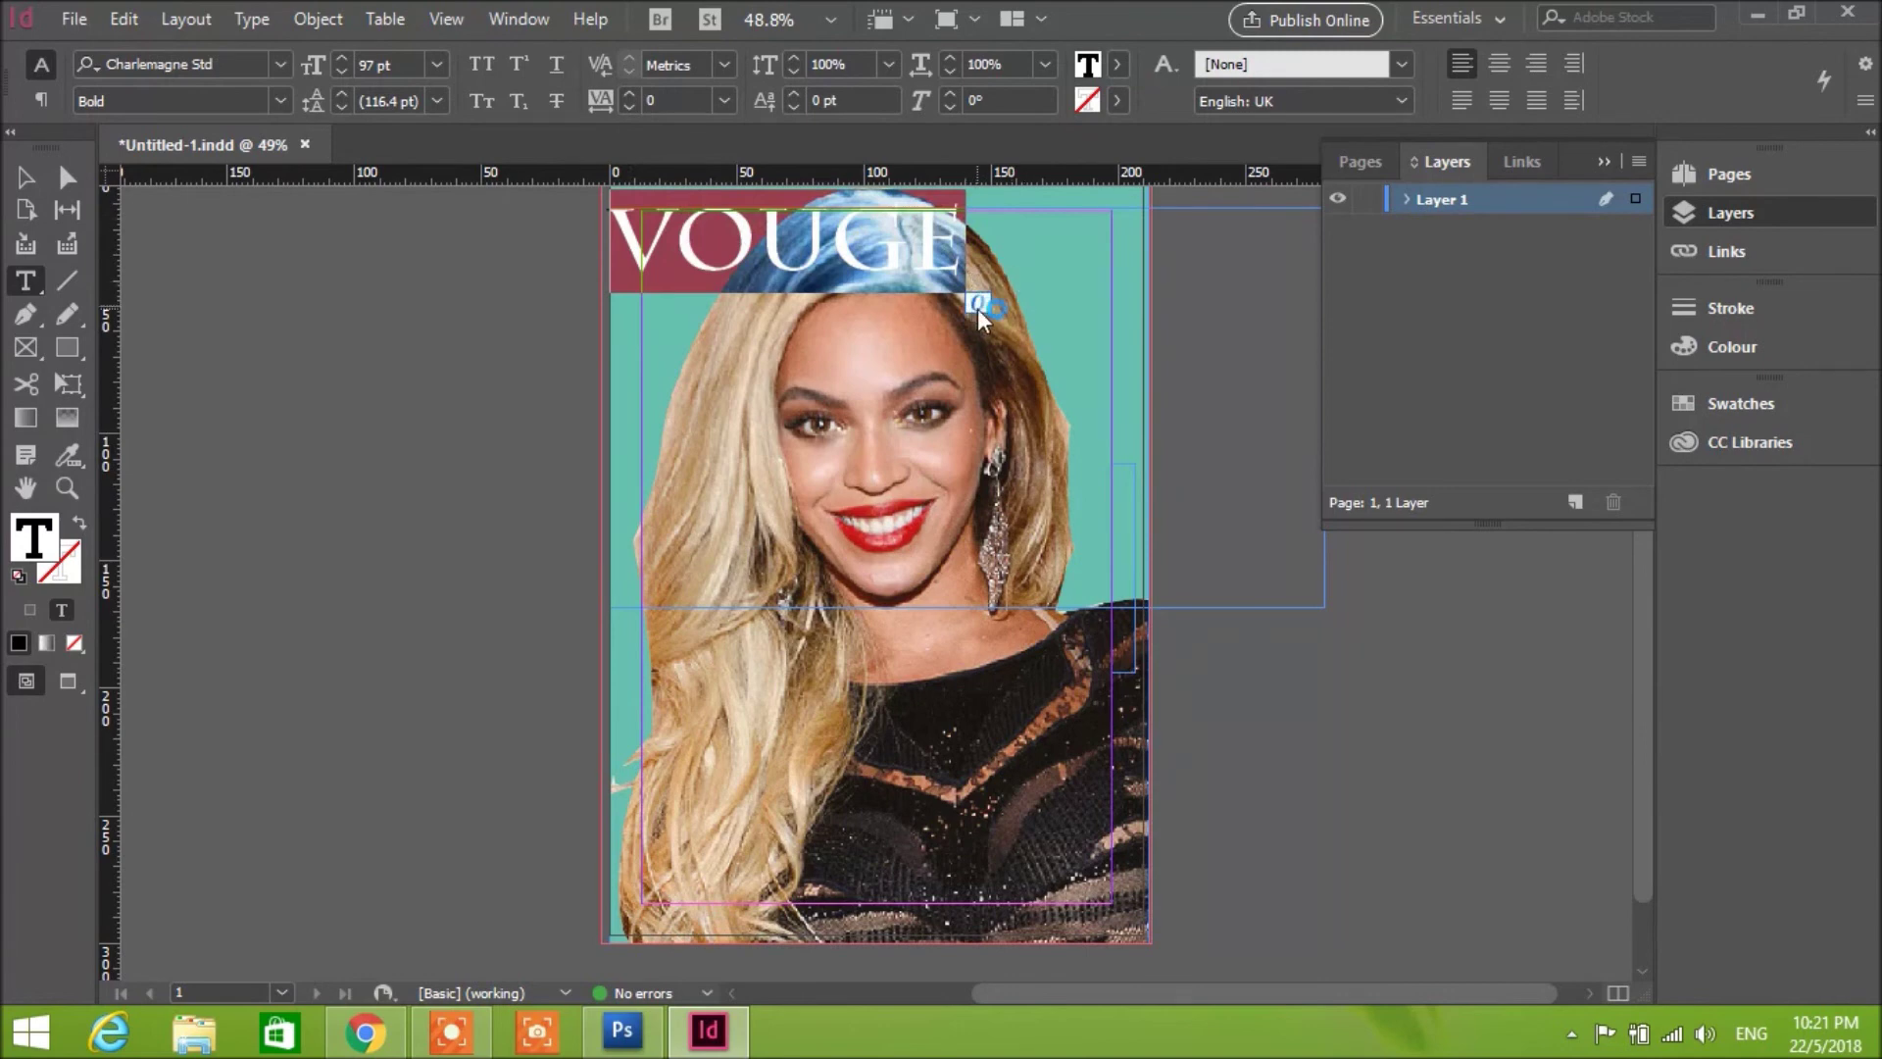
{"action": "left_click", "coordinate": [978, 308]}
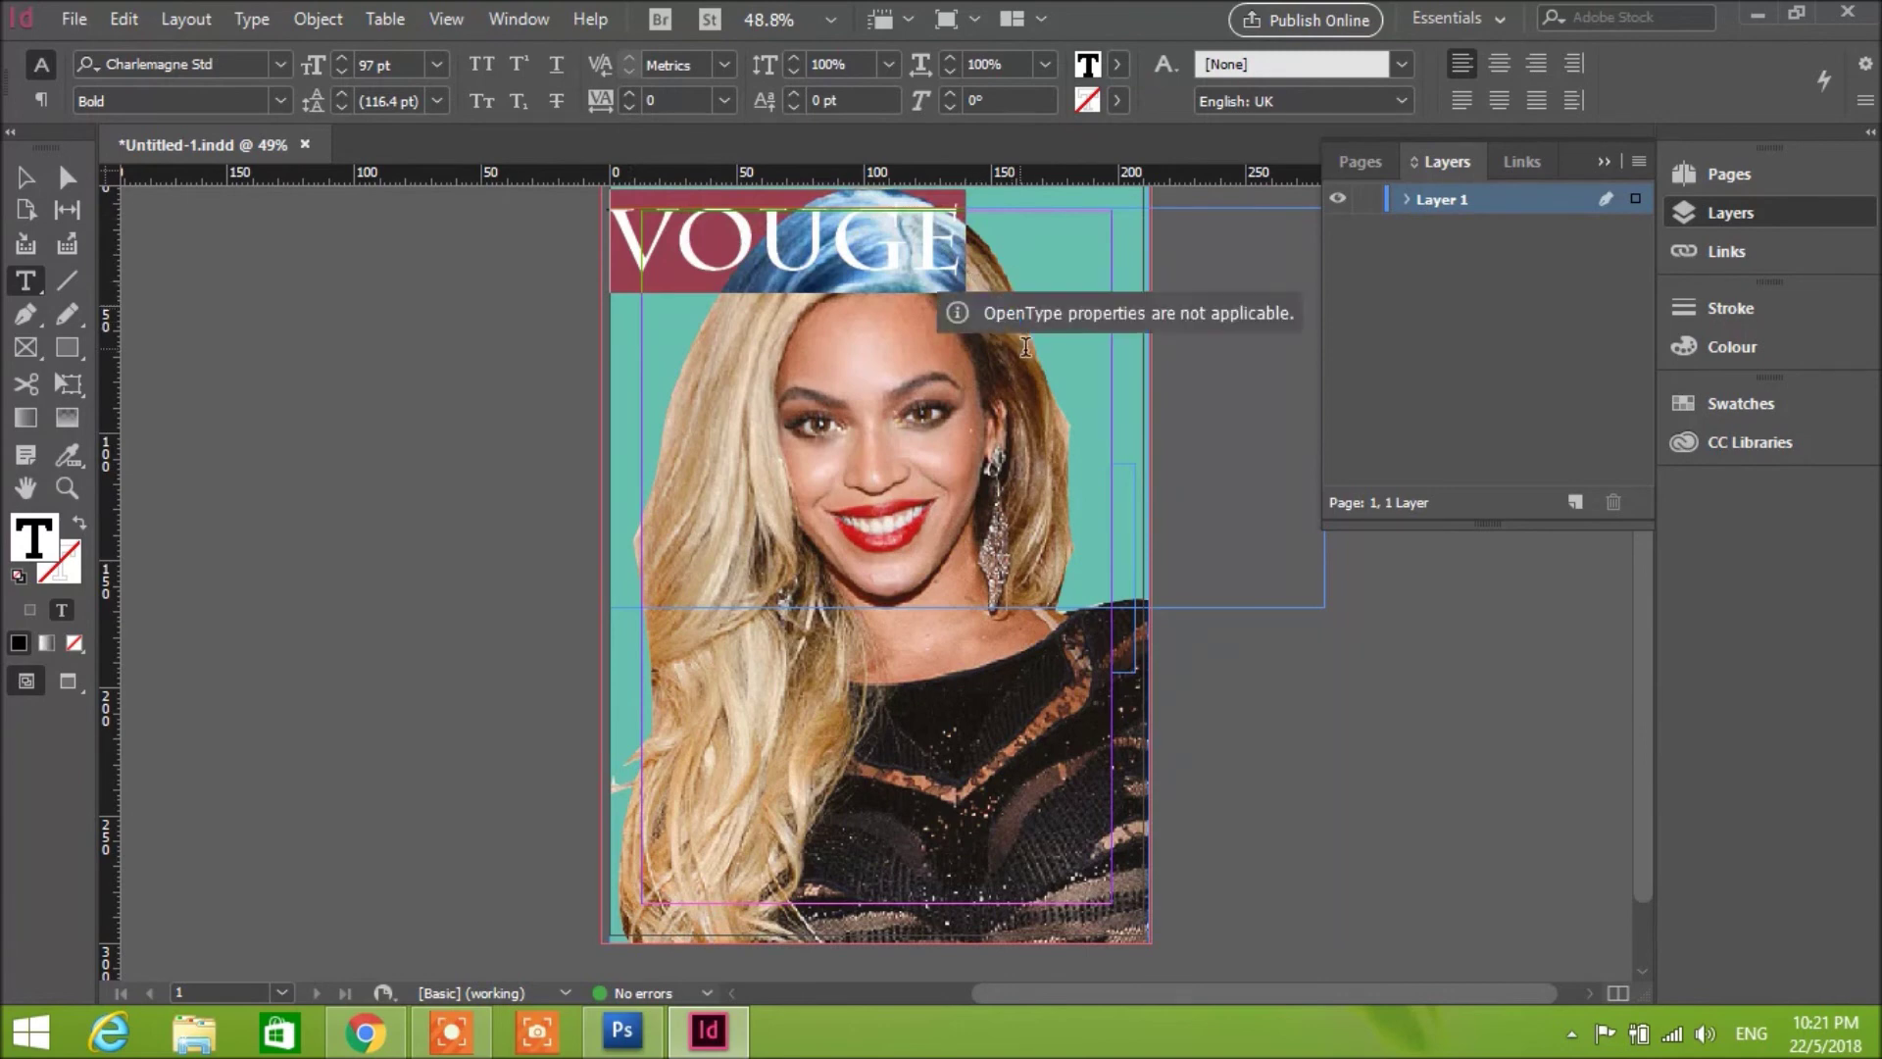
{"action": "left_click", "coordinate": [342, 57]}
{"action": "left_click", "coordinate": [341, 57]}
{"action": "left_click", "coordinate": [340, 57]}
{"action": "left_click", "coordinate": [340, 57]}
{"action": "left_click", "coordinate": [340, 57]}
{"action": "left_click", "coordinate": [340, 57]}
{"action": "left_click", "coordinate": [340, 57]}
{"action": "left_click", "coordinate": [334, 57]}
{"action": "left_click", "coordinate": [335, 57]}
{"action": "left_click", "coordinate": [335, 57]}
{"action": "left_click", "coordinate": [334, 57]}
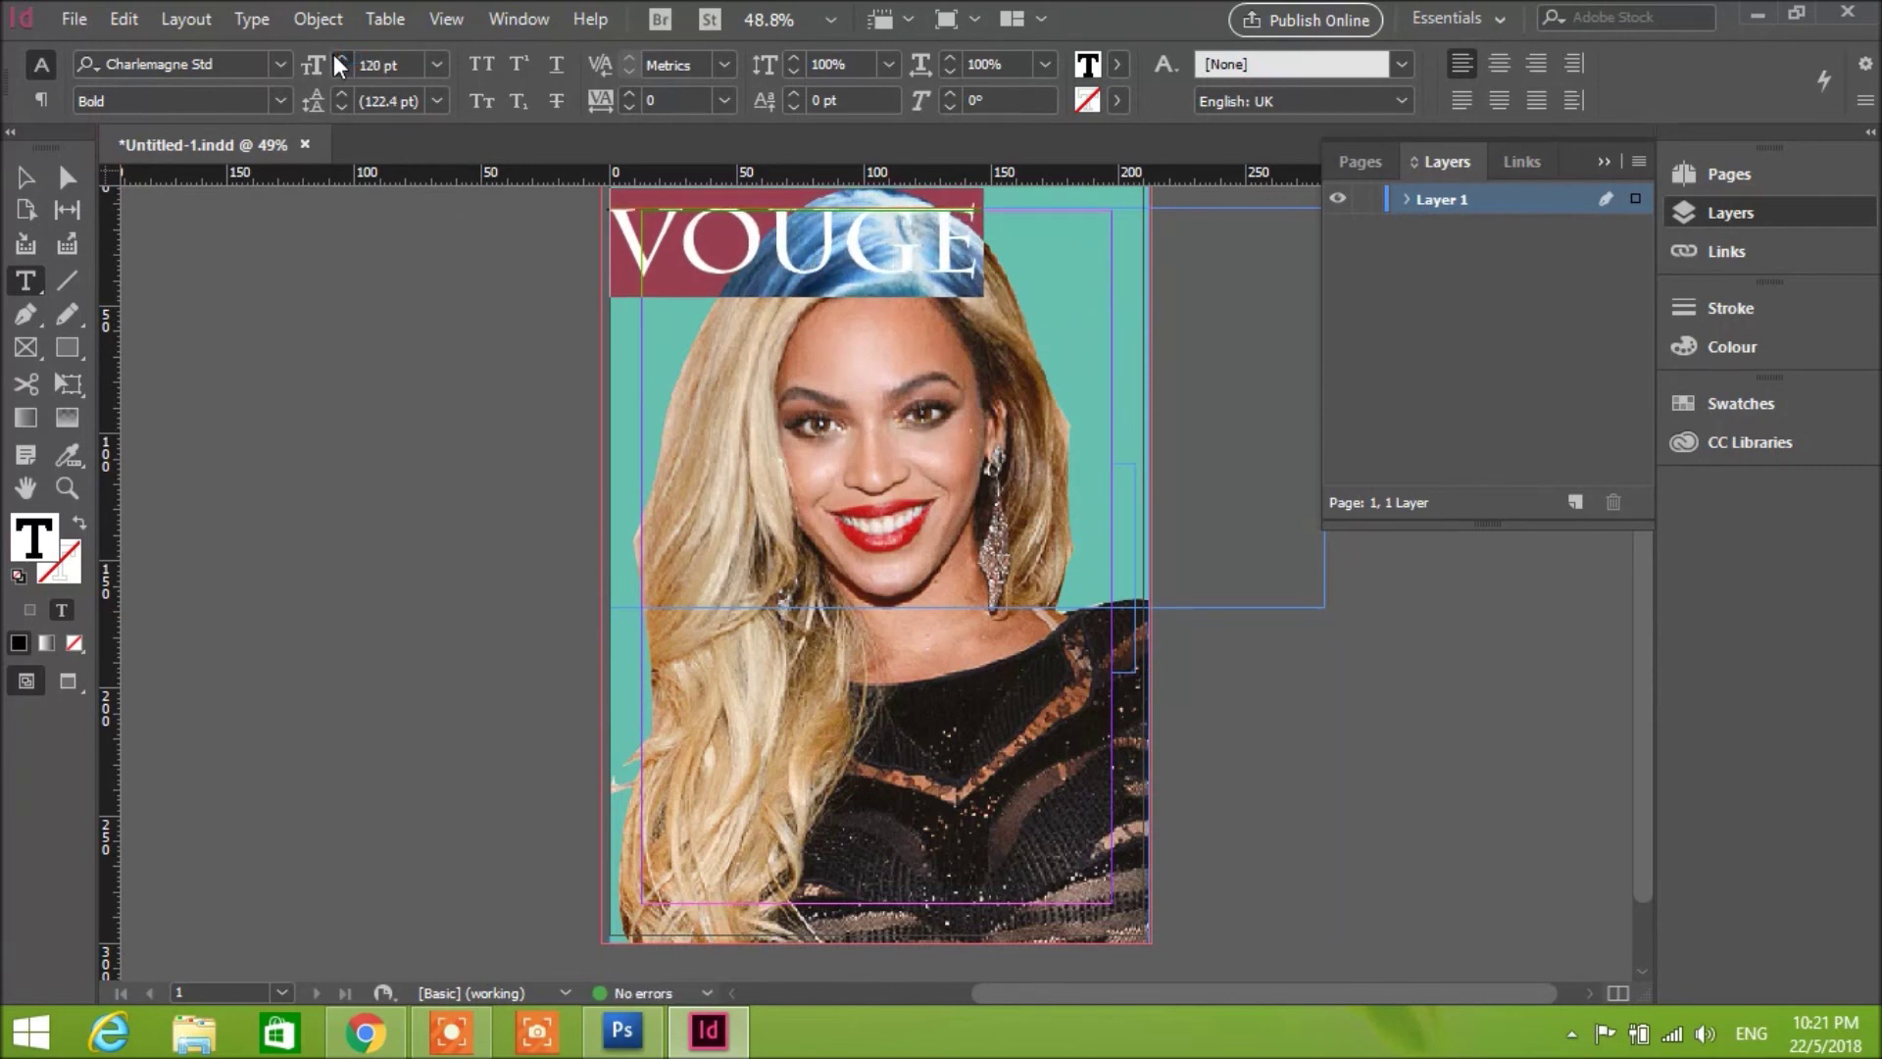
{"action": "left_click", "coordinate": [335, 57]}
{"action": "left_click", "coordinate": [335, 56]}
{"action": "left_click", "coordinate": [334, 57]}
{"action": "left_click", "coordinate": [334, 57]}
{"action": "left_click", "coordinate": [337, 58]}
{"action": "left_click", "coordinate": [336, 58]}
{"action": "left_click", "coordinate": [336, 58]}
{"action": "left_click", "coordinate": [337, 58]}
{"action": "left_click", "coordinate": [337, 57]}
{"action": "left_click", "coordinate": [336, 58]}
{"action": "left_click", "coordinate": [336, 58]}
{"action": "left_click", "coordinate": [337, 58]}
{"action": "left_click", "coordinate": [338, 58]}
{"action": "left_click", "coordinate": [338, 57]}
{"action": "left_click", "coordinate": [339, 57]}
{"action": "left_click", "coordinate": [338, 58]}
{"action": "left_click", "coordinate": [338, 58]}
{"action": "left_click", "coordinate": [338, 58]}
{"action": "left_click", "coordinate": [338, 58]}
{"action": "left_click", "coordinate": [338, 58]}
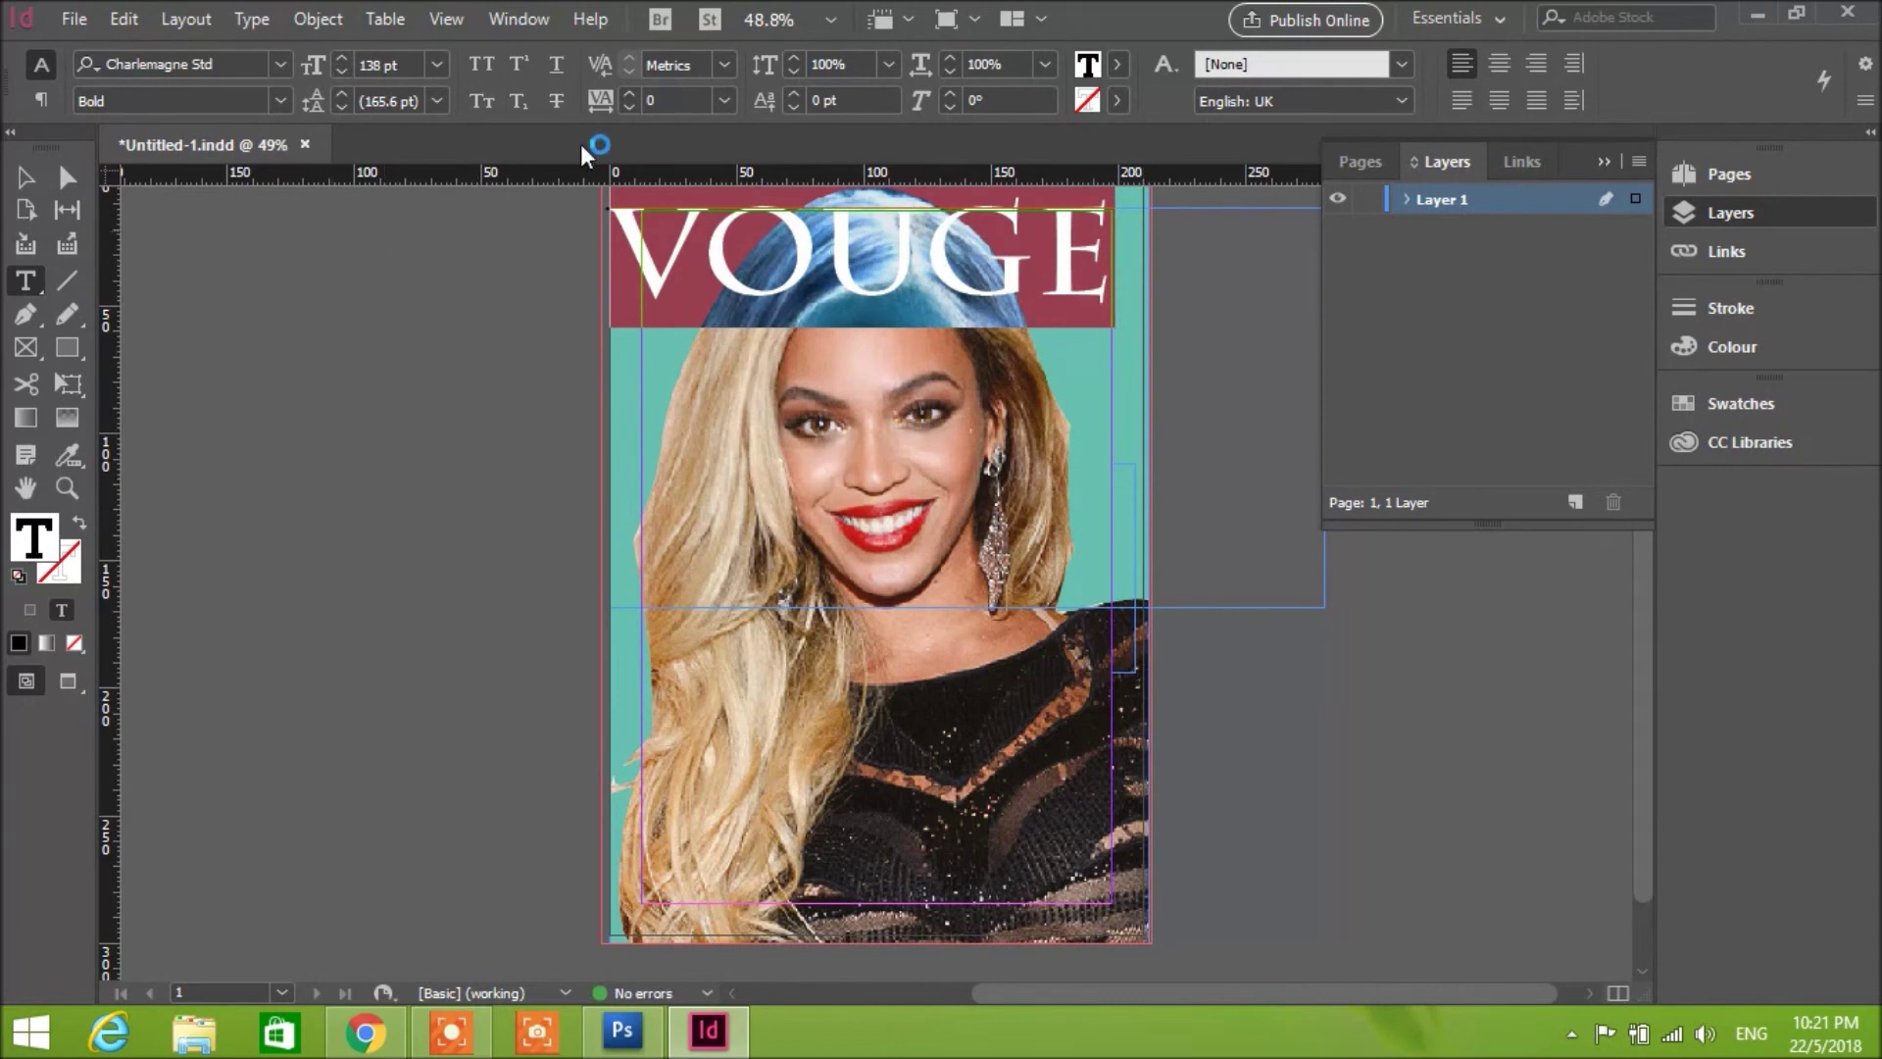
Step: Turn the VOUGE title white by setting its black fill tint to 0%, and deselect the text
{"action": "double_click", "coordinate": [1100, 265]}
{"action": "left_click", "coordinate": [650, 271]}
{"action": "left_click", "coordinate": [20, 645]}
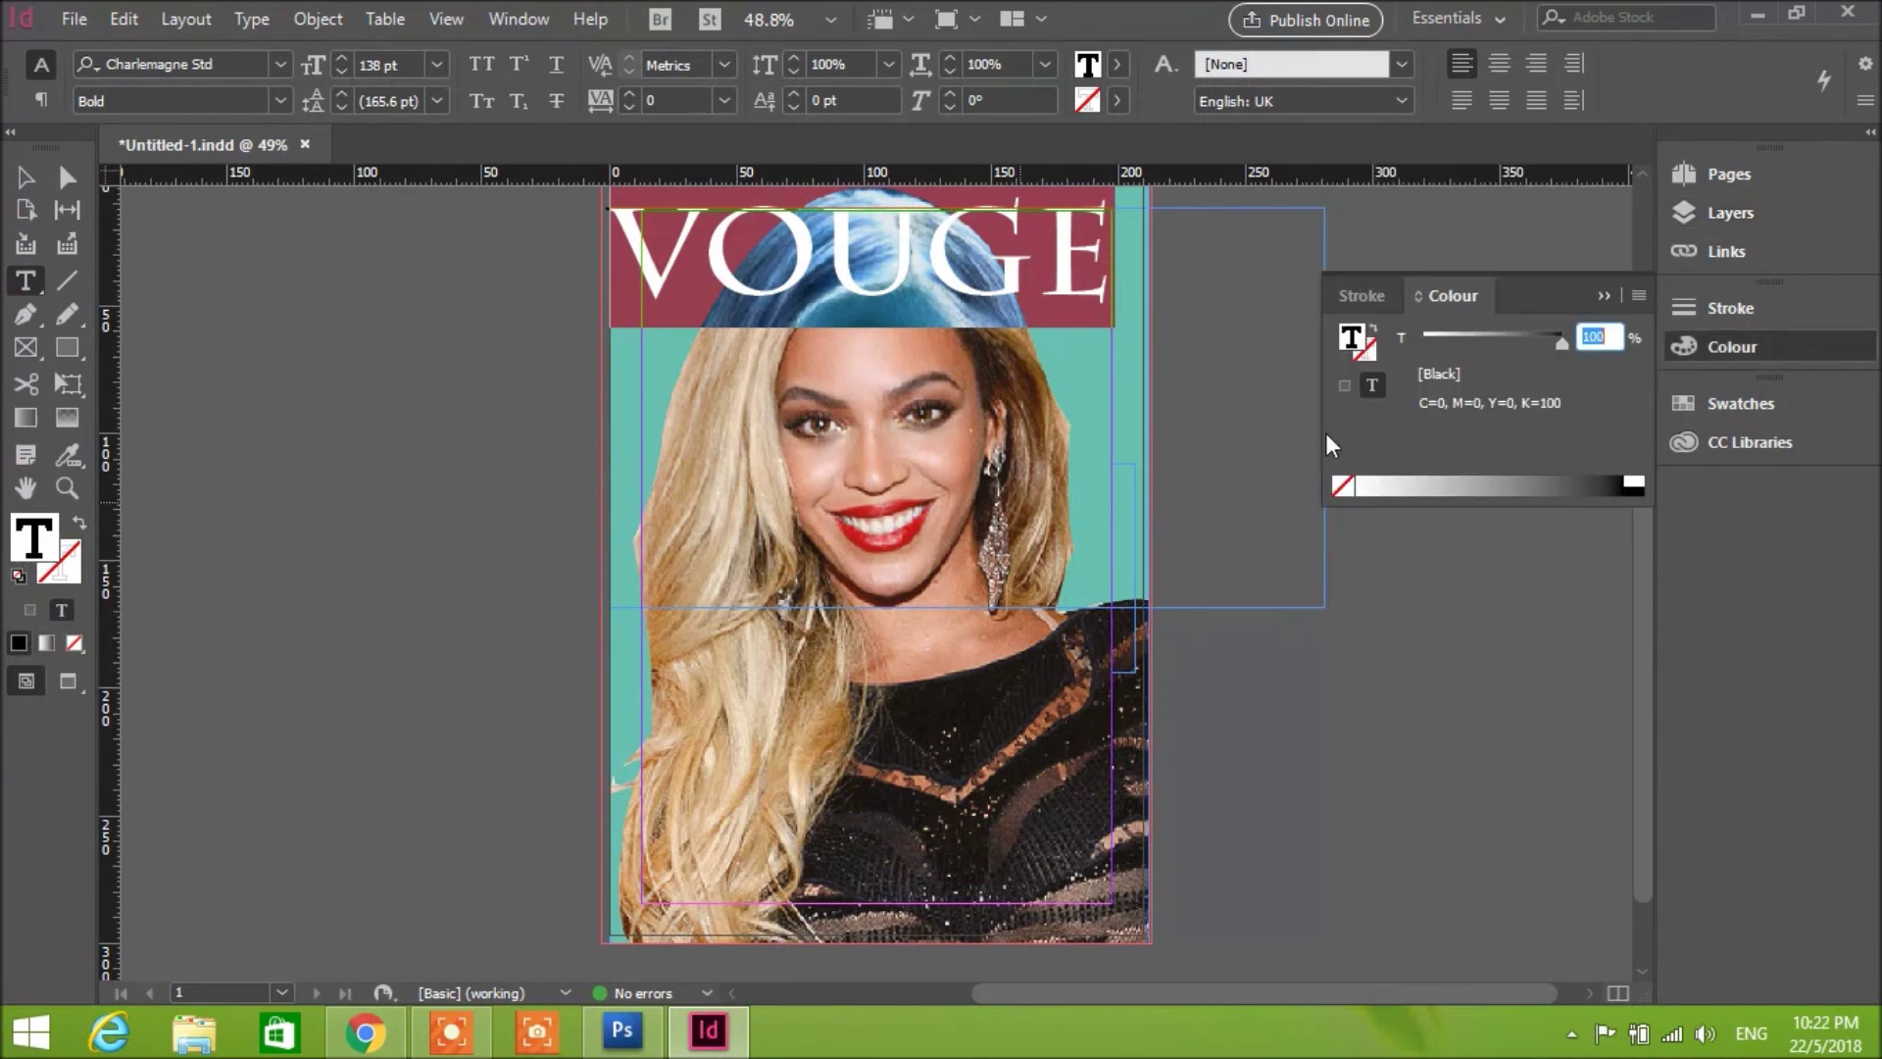
{"action": "left_click_drag", "start_coordinate": [1562, 342], "coordinate": [1381, 343]}
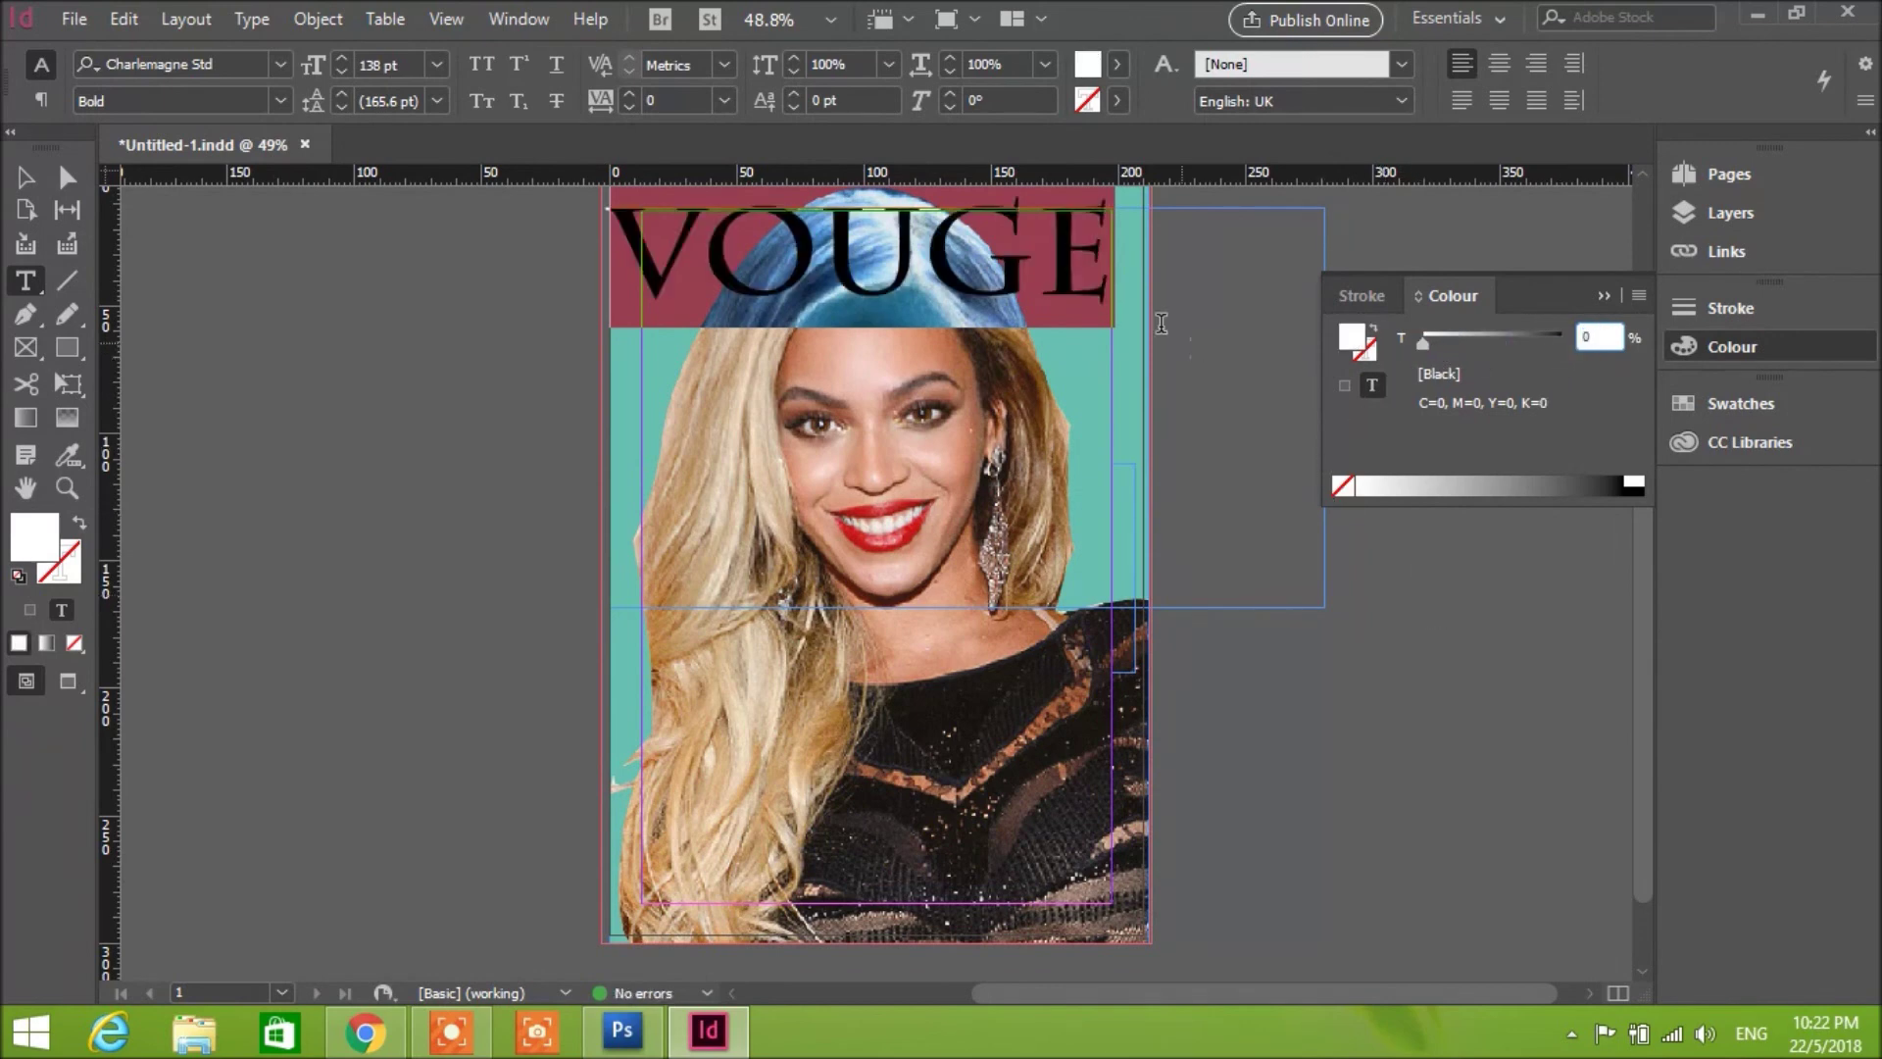
{"action": "left_click", "coordinate": [1102, 277]}
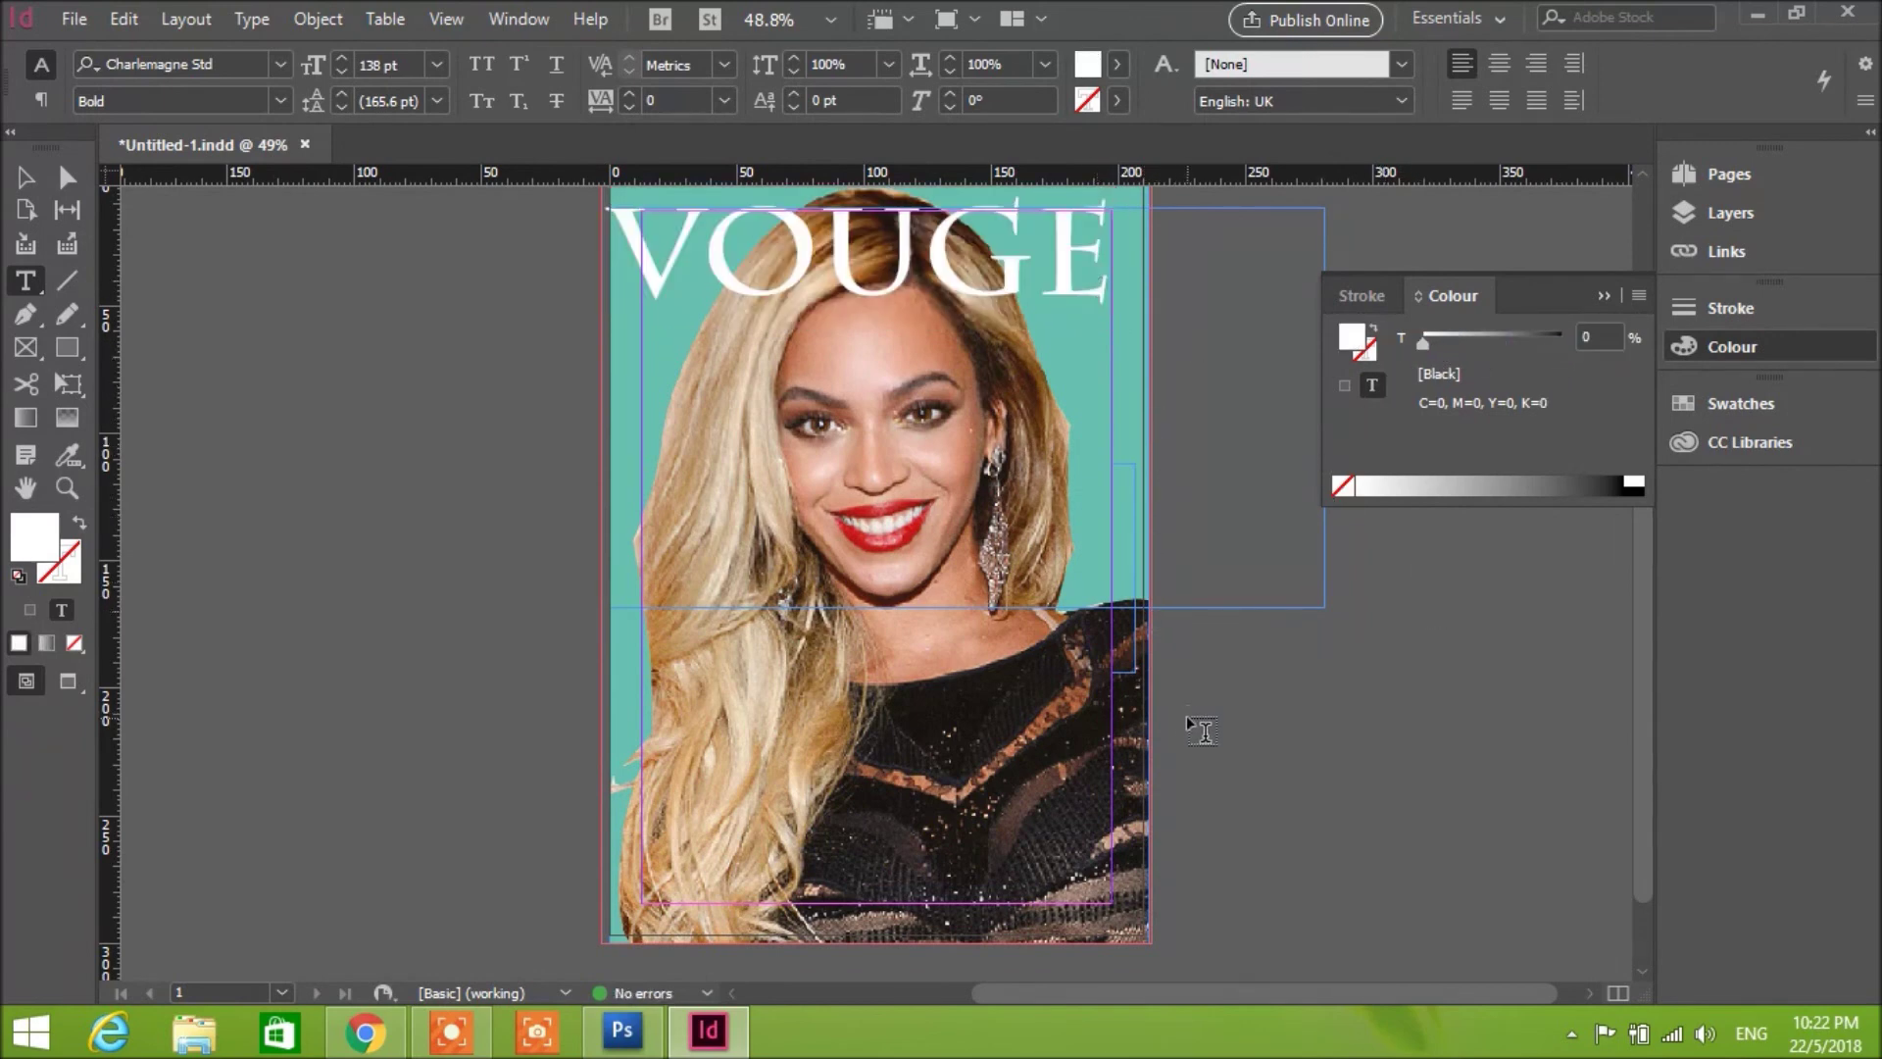
{"action": "left_click", "coordinate": [1186, 715]}
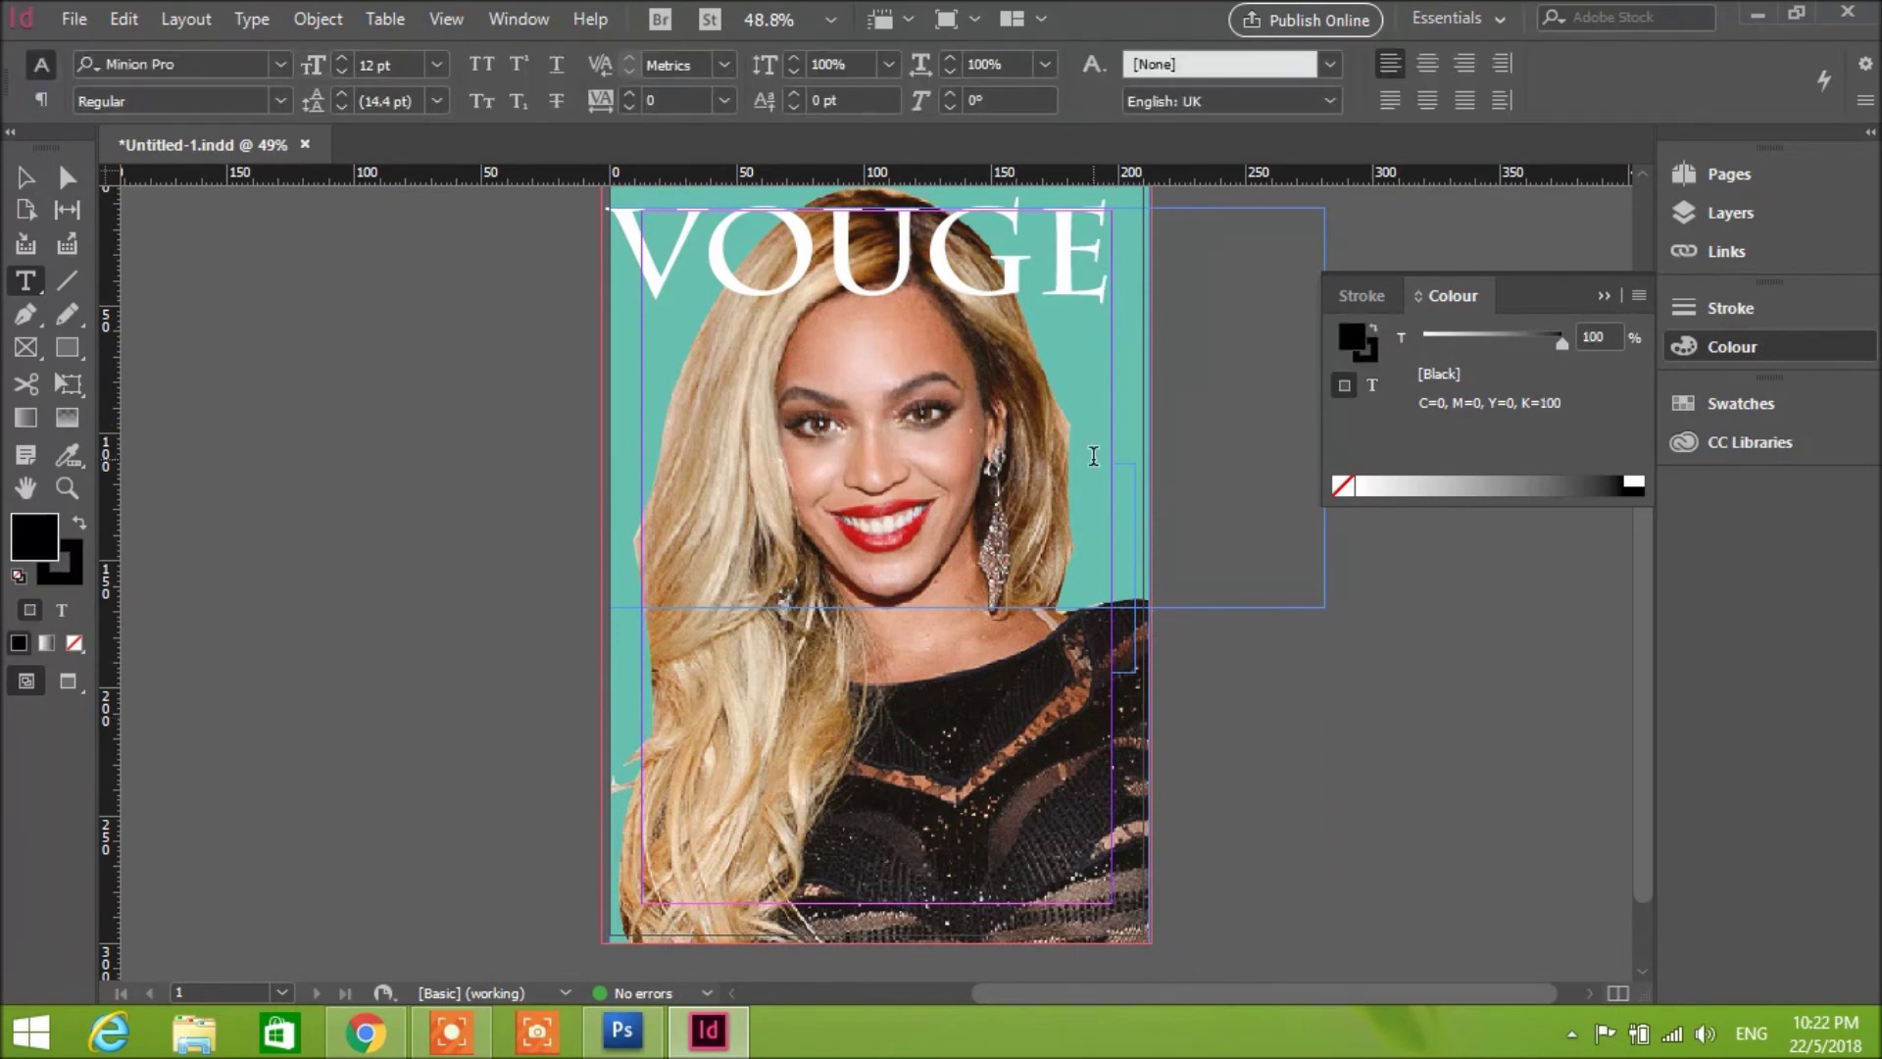